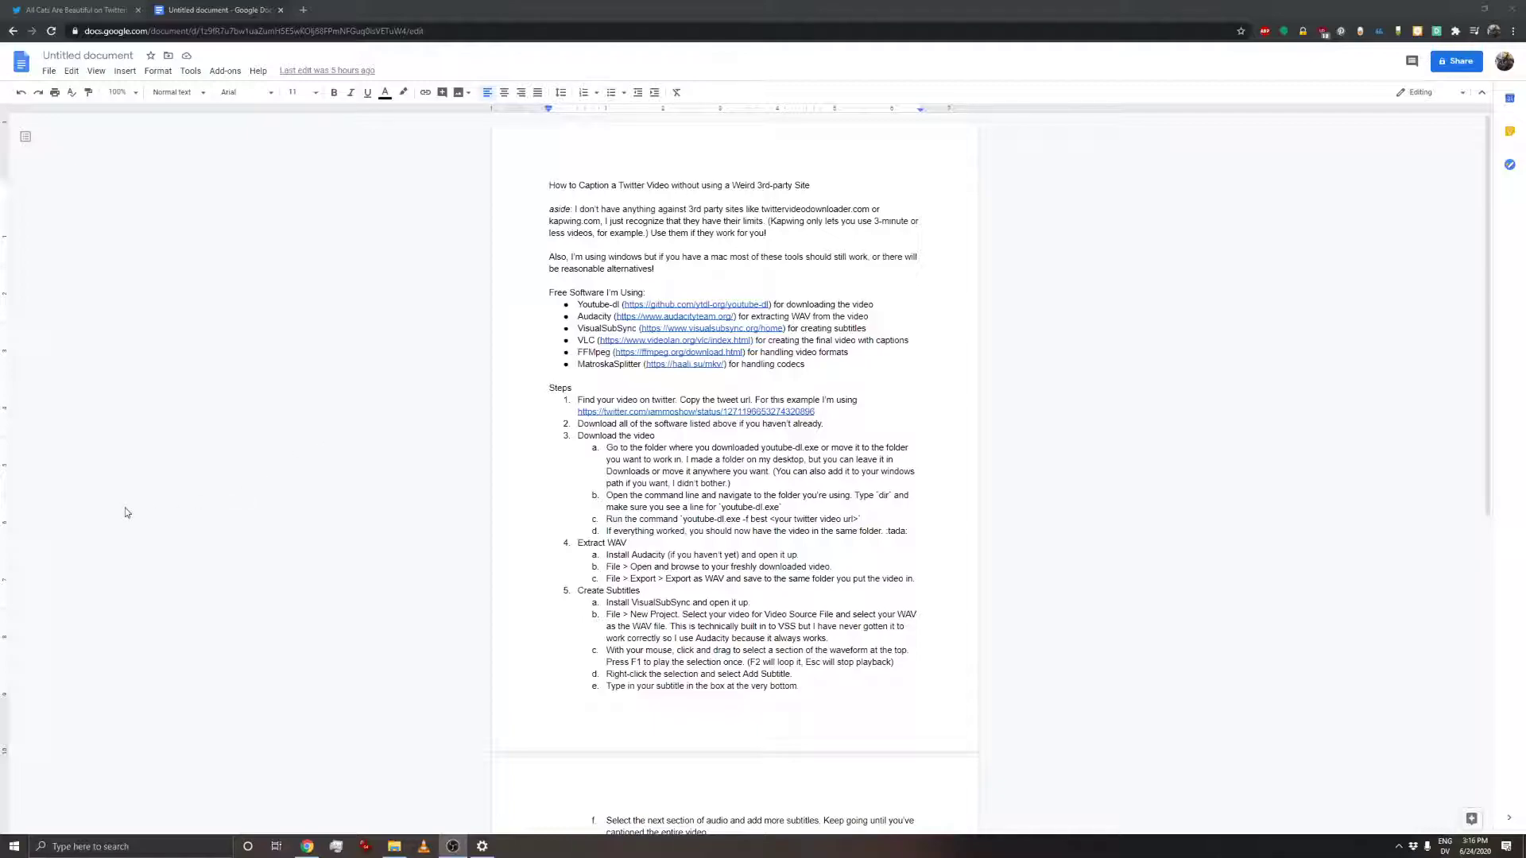
- Separate the how-to document tab from the browser window and preview the tweet's video, switching its captions off
{"action": "left_click_drag", "start_coordinate": [223, 8], "coordinate": [0, 10]}
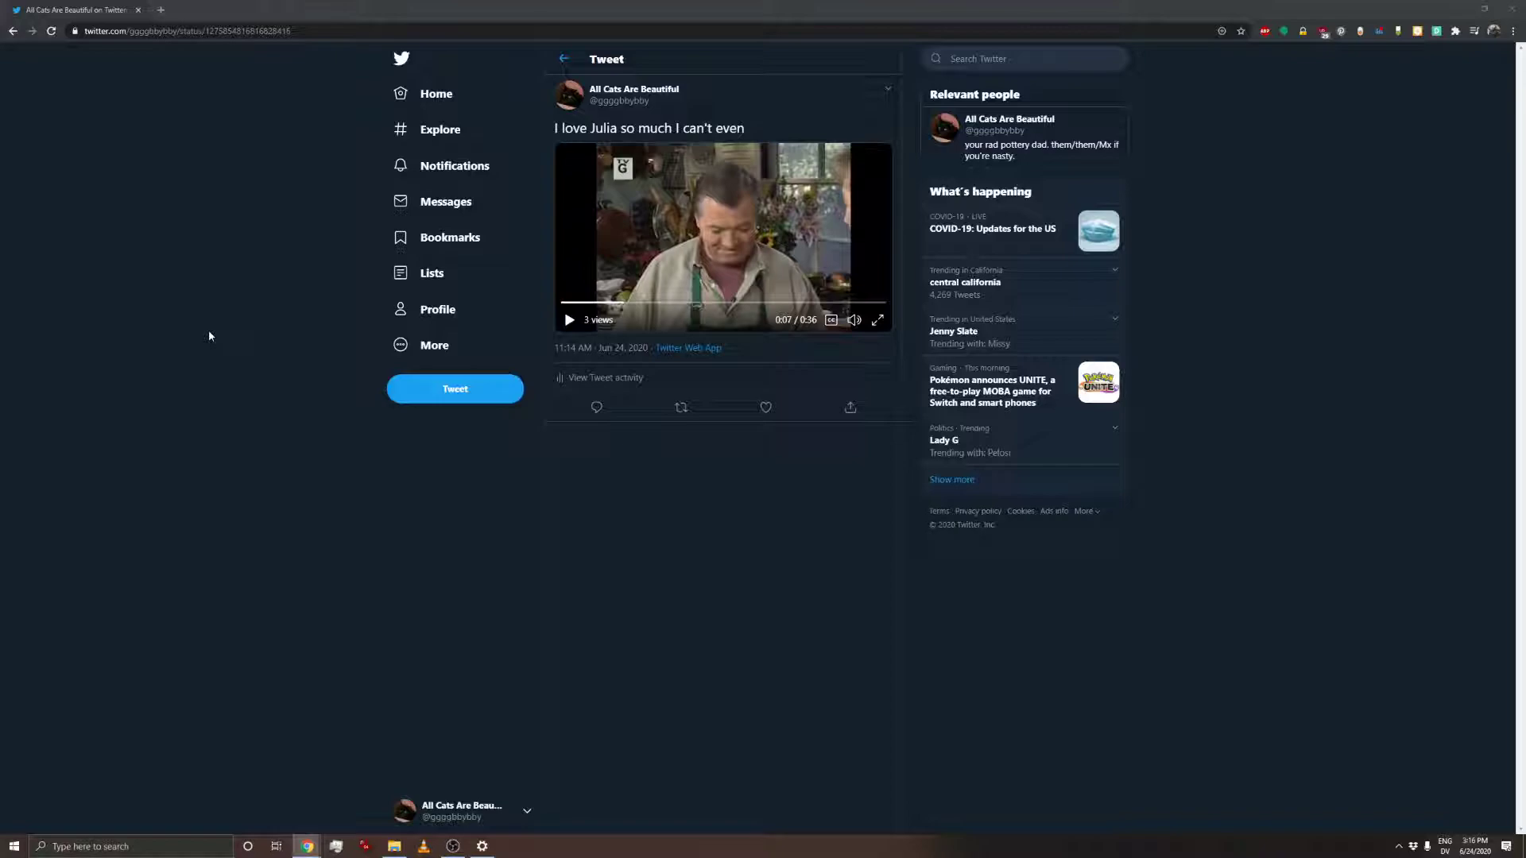
{"action": "left_click", "coordinate": [569, 319]}
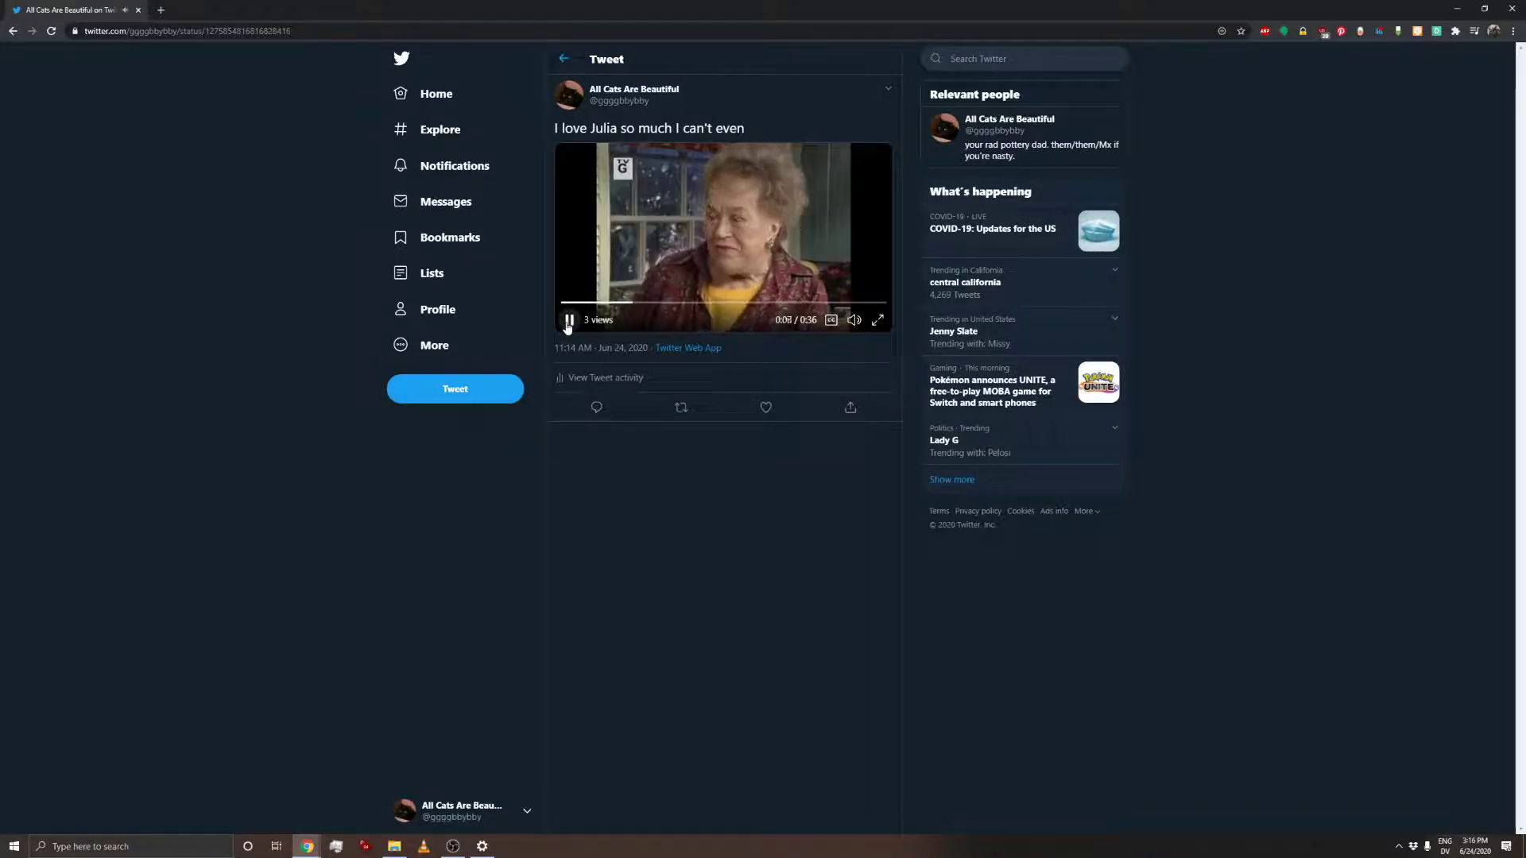
{"action": "left_click", "coordinate": [568, 321]}
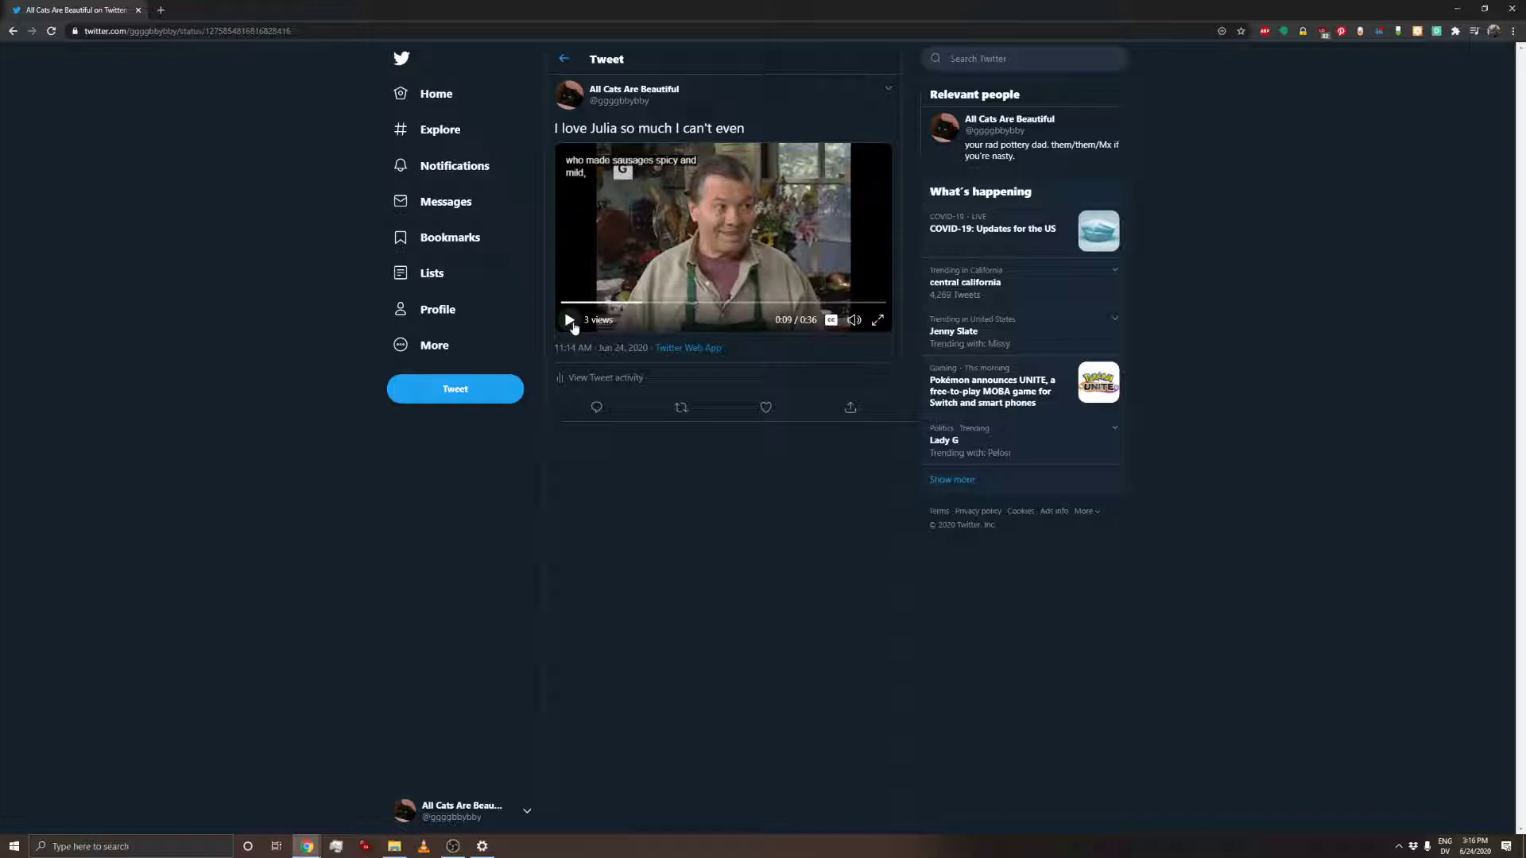
{"action": "left_click", "coordinate": [831, 320]}
- Copy the tweet's full web address and play a short moment of its video
{"action": "left_click", "coordinate": [231, 31]}
{"action": "right_click", "coordinate": [236, 32]}
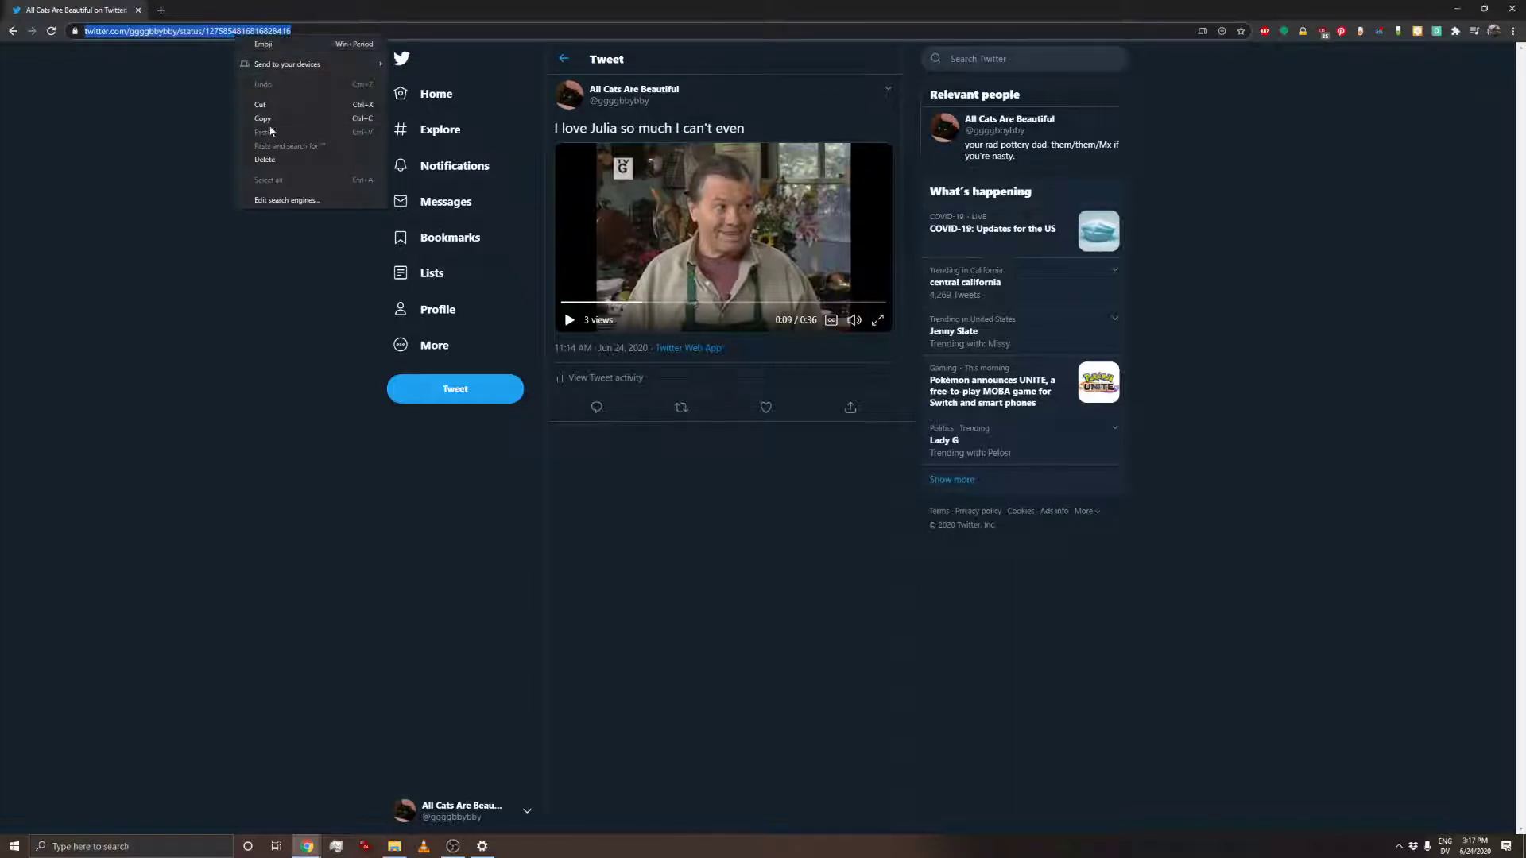
{"action": "left_click", "coordinate": [275, 118]}
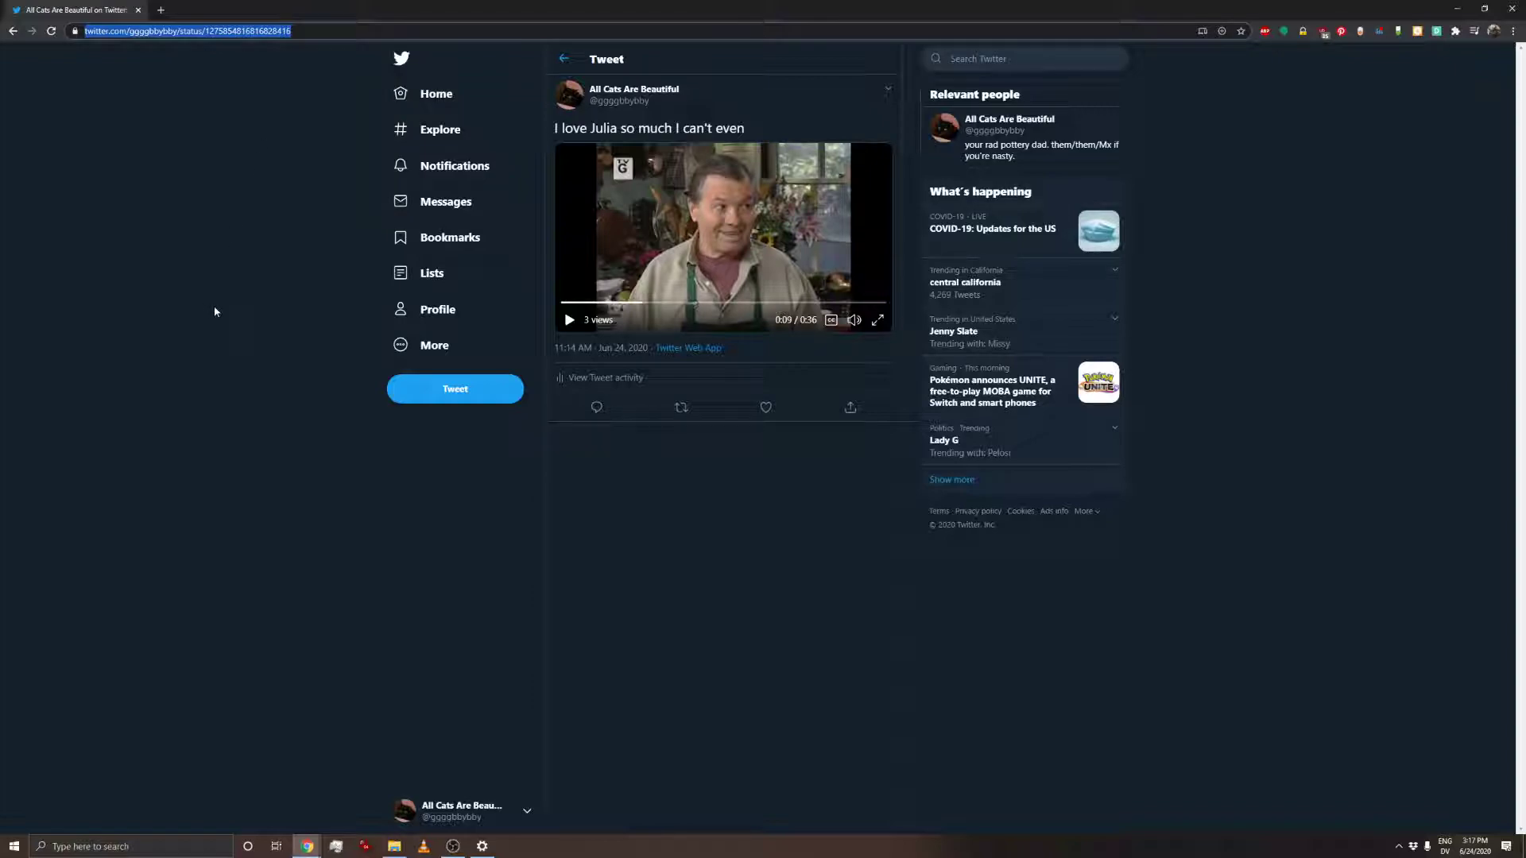
{"action": "left_click", "coordinate": [672, 219]}
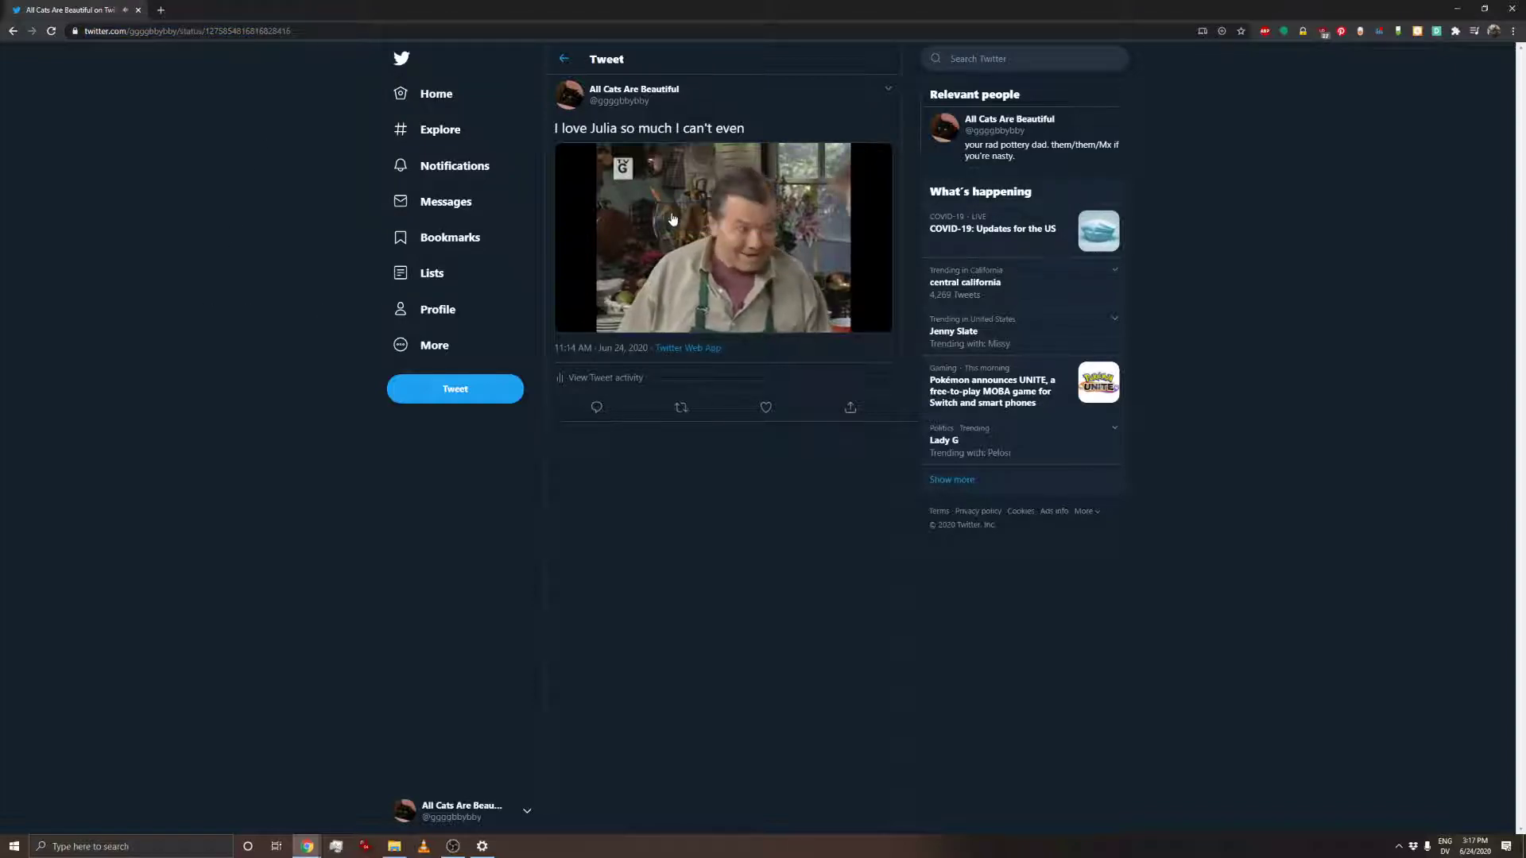
{"action": "left_click", "coordinate": [628, 266]}
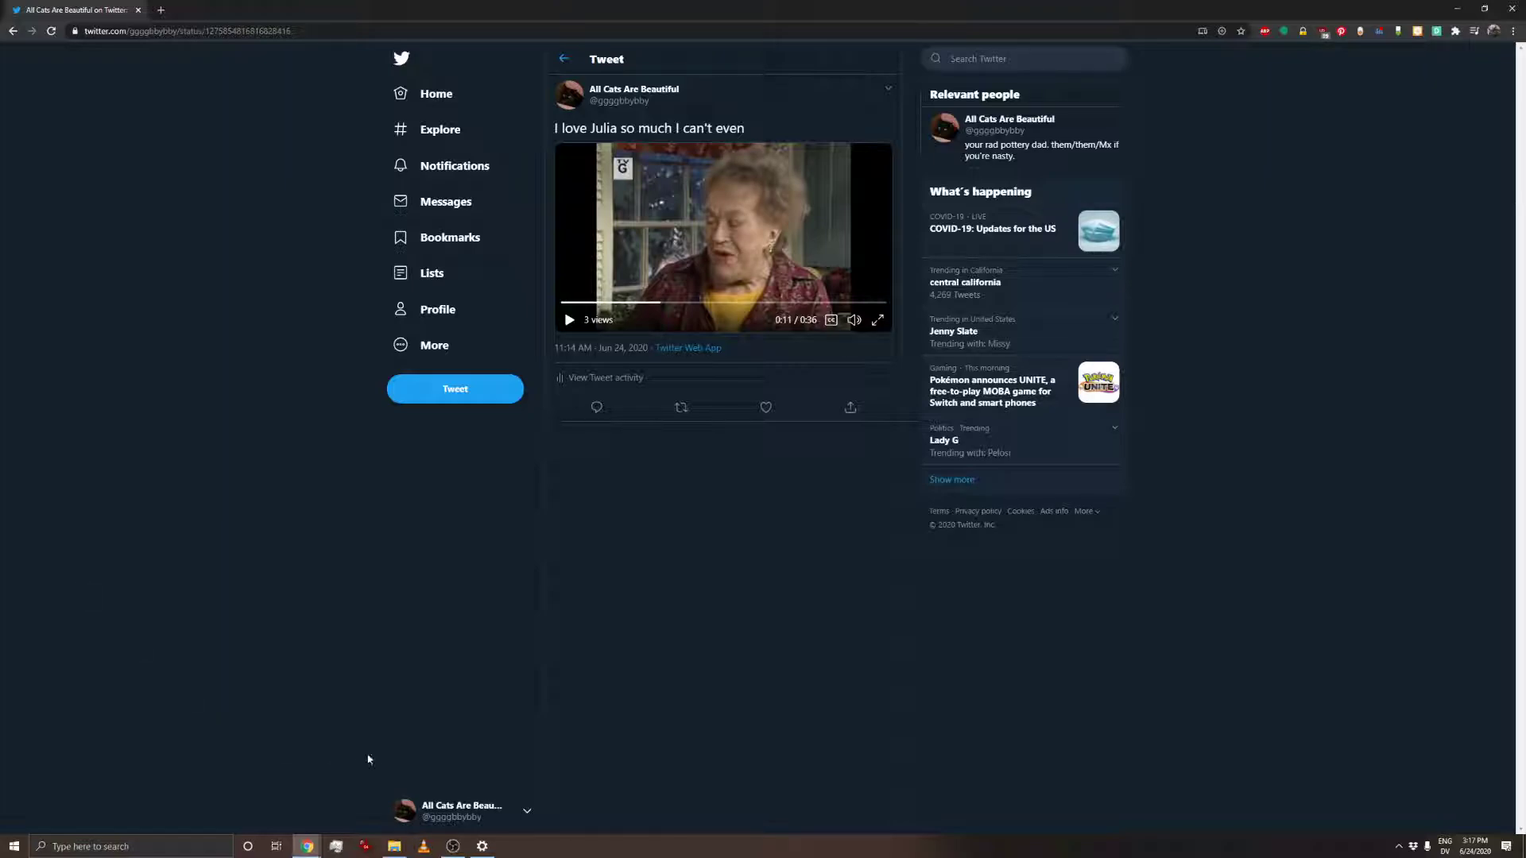
- Open Command Prompt and move its window just below the tweet's video
{"action": "left_click", "coordinate": [131, 845]}
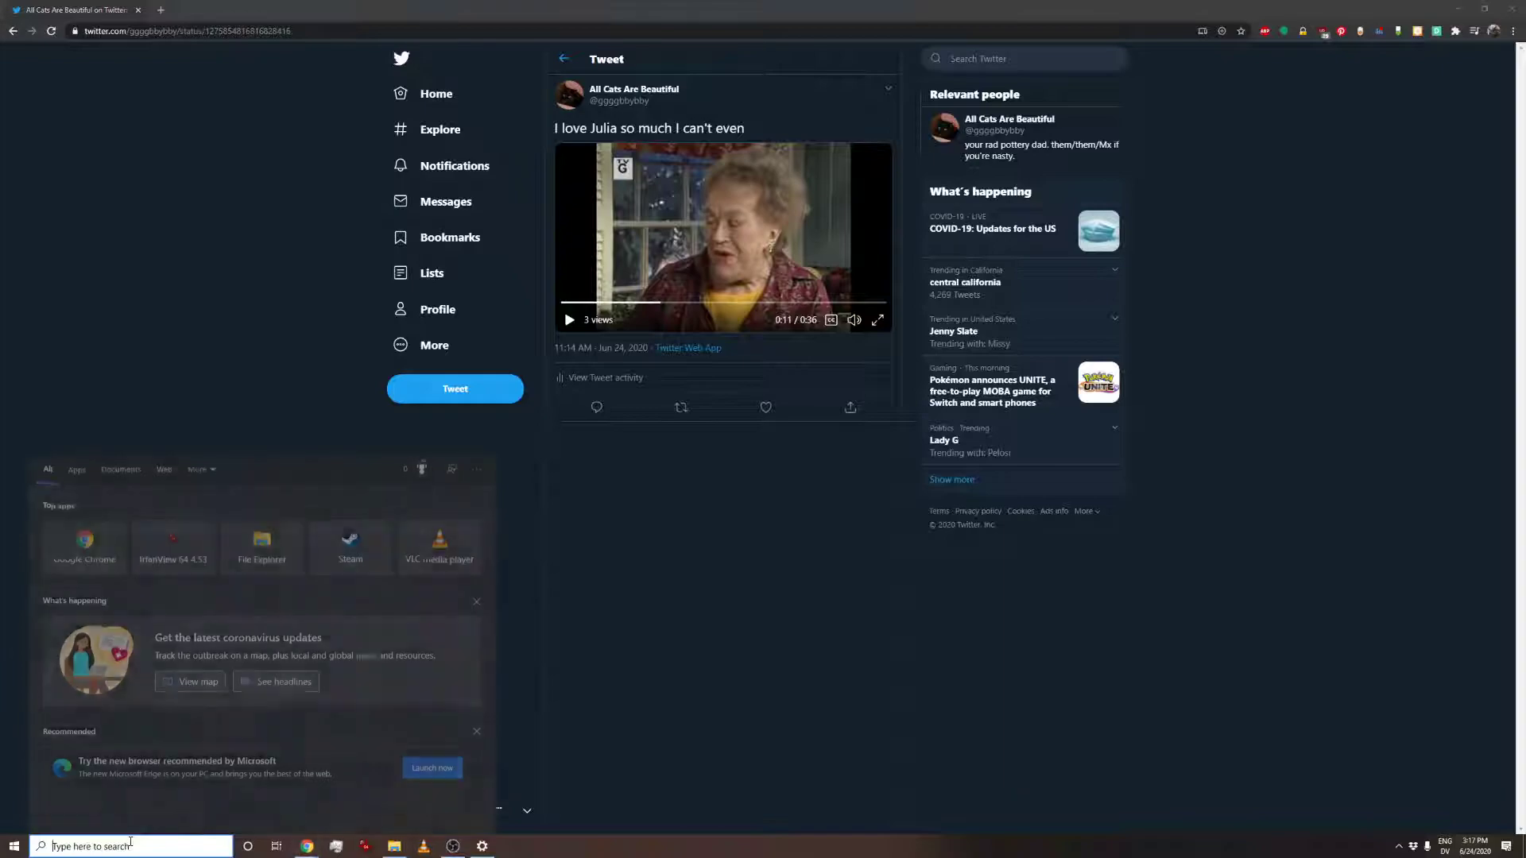
{"action": "type", "text": "cmd"}
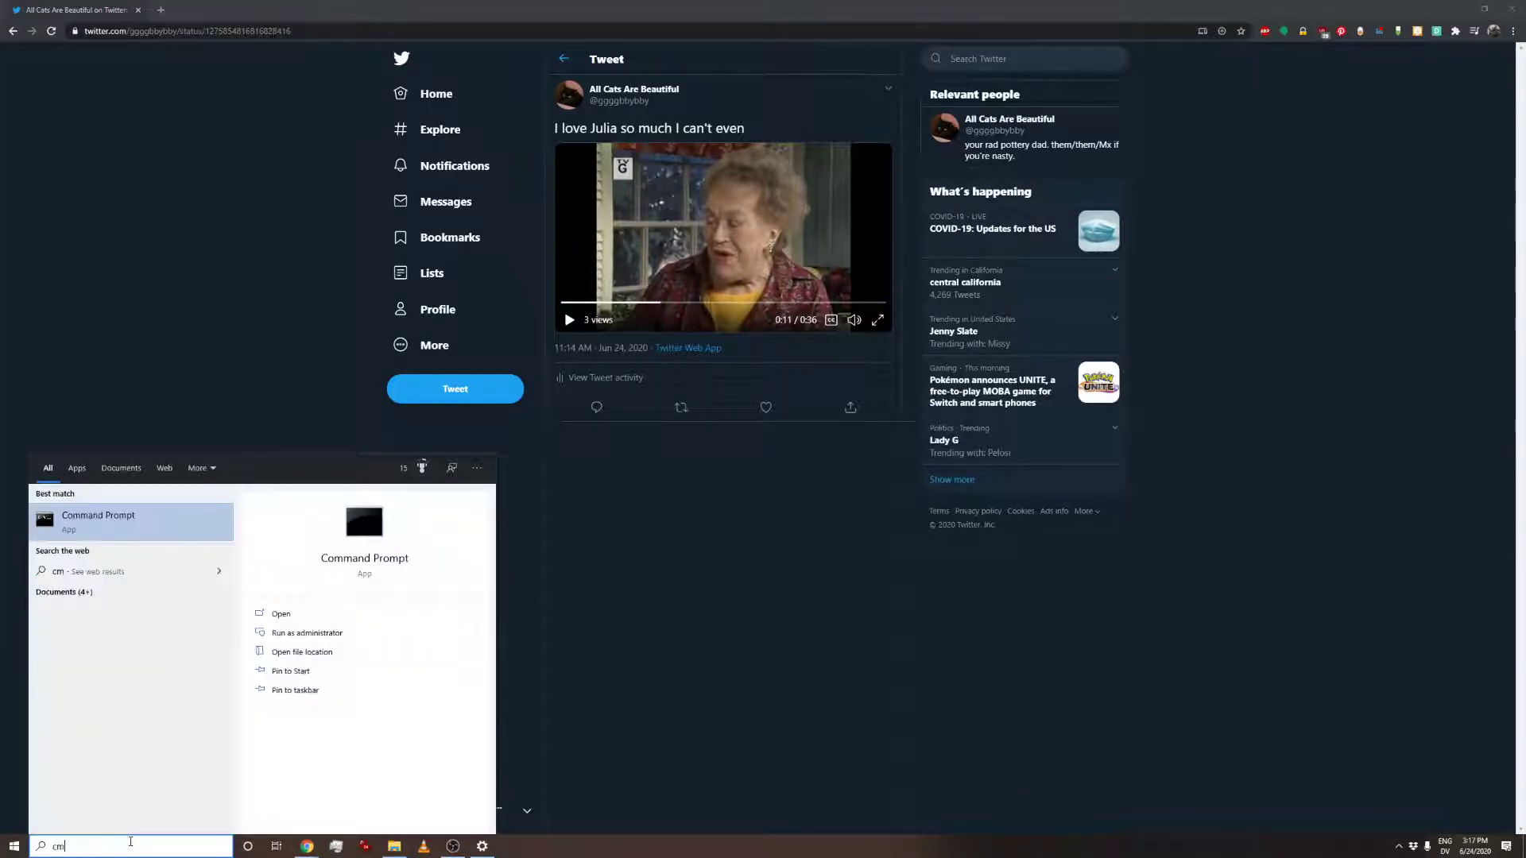
{"action": "key", "text": "Return"}
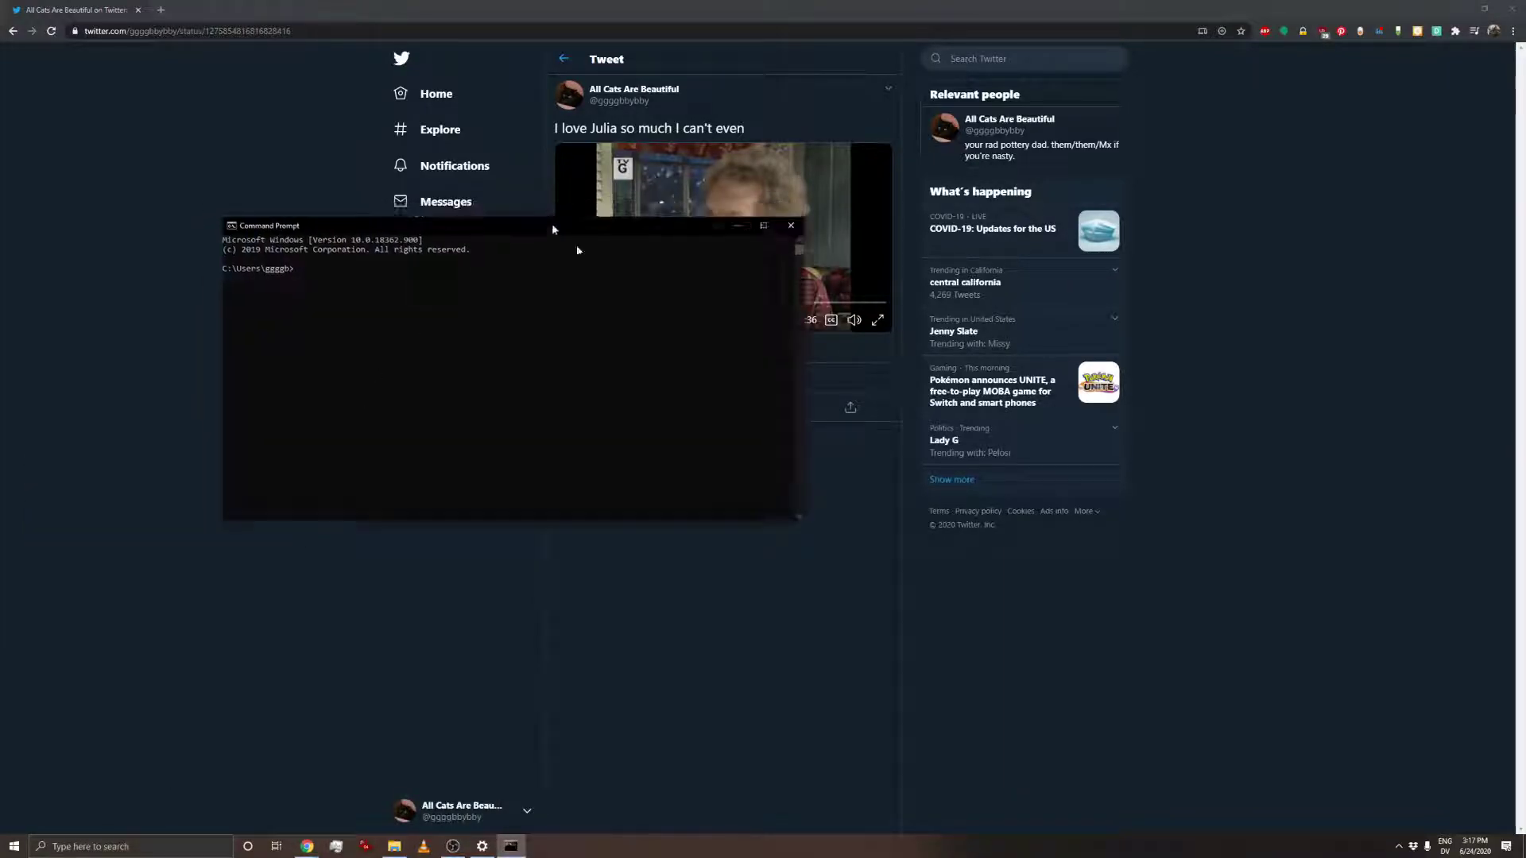
{"action": "left_click_drag", "start_coordinate": [547, 217], "coordinate": [781, 409]}
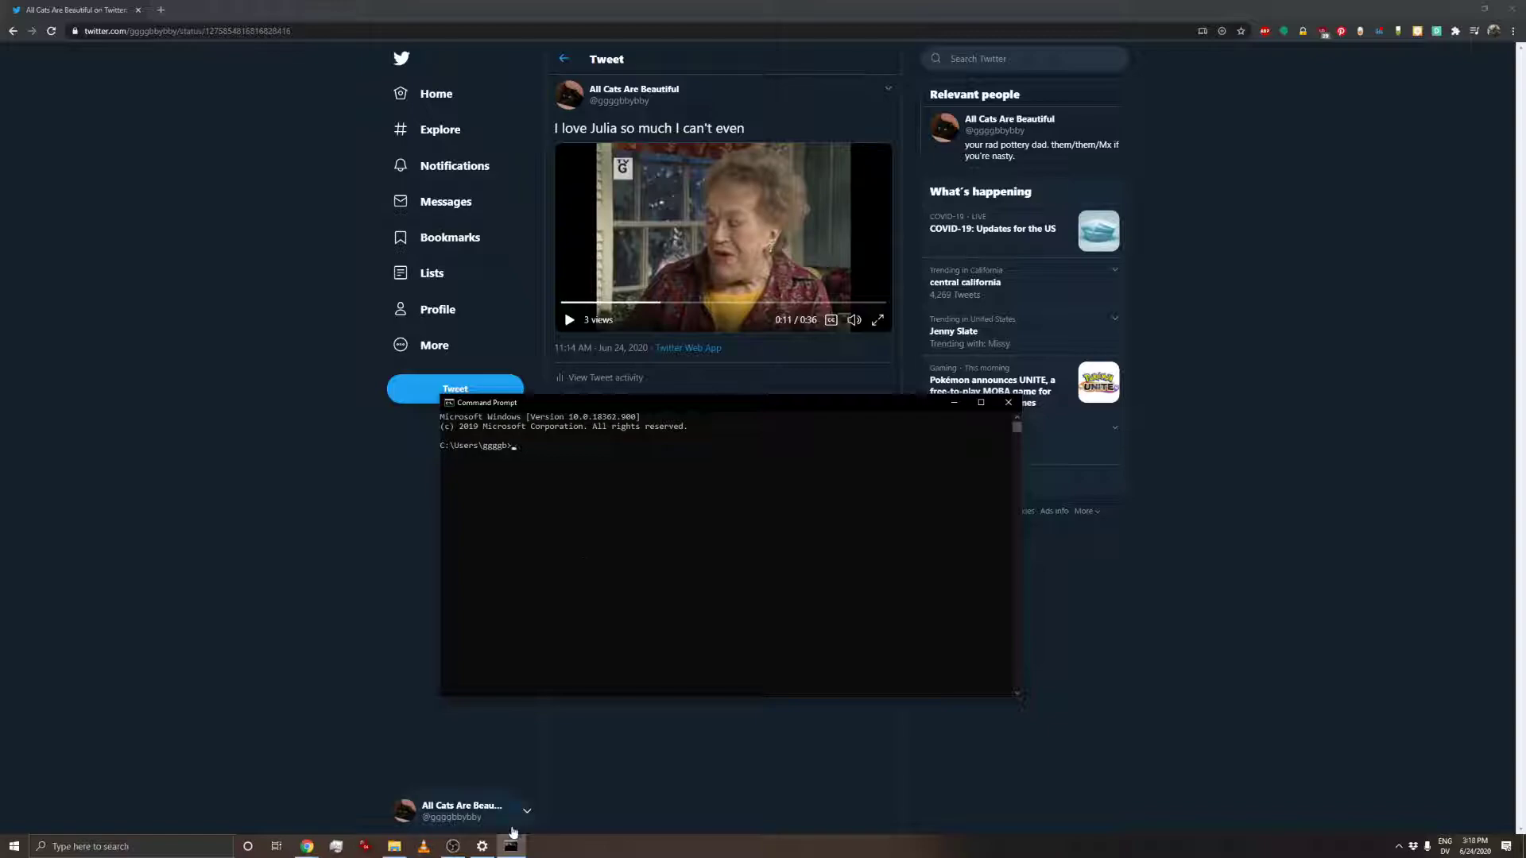
- Switch to File Explorer and open the Captions folder that contains youtube-dl.exe
{"action": "mouse_move", "coordinate": [459, 850]}
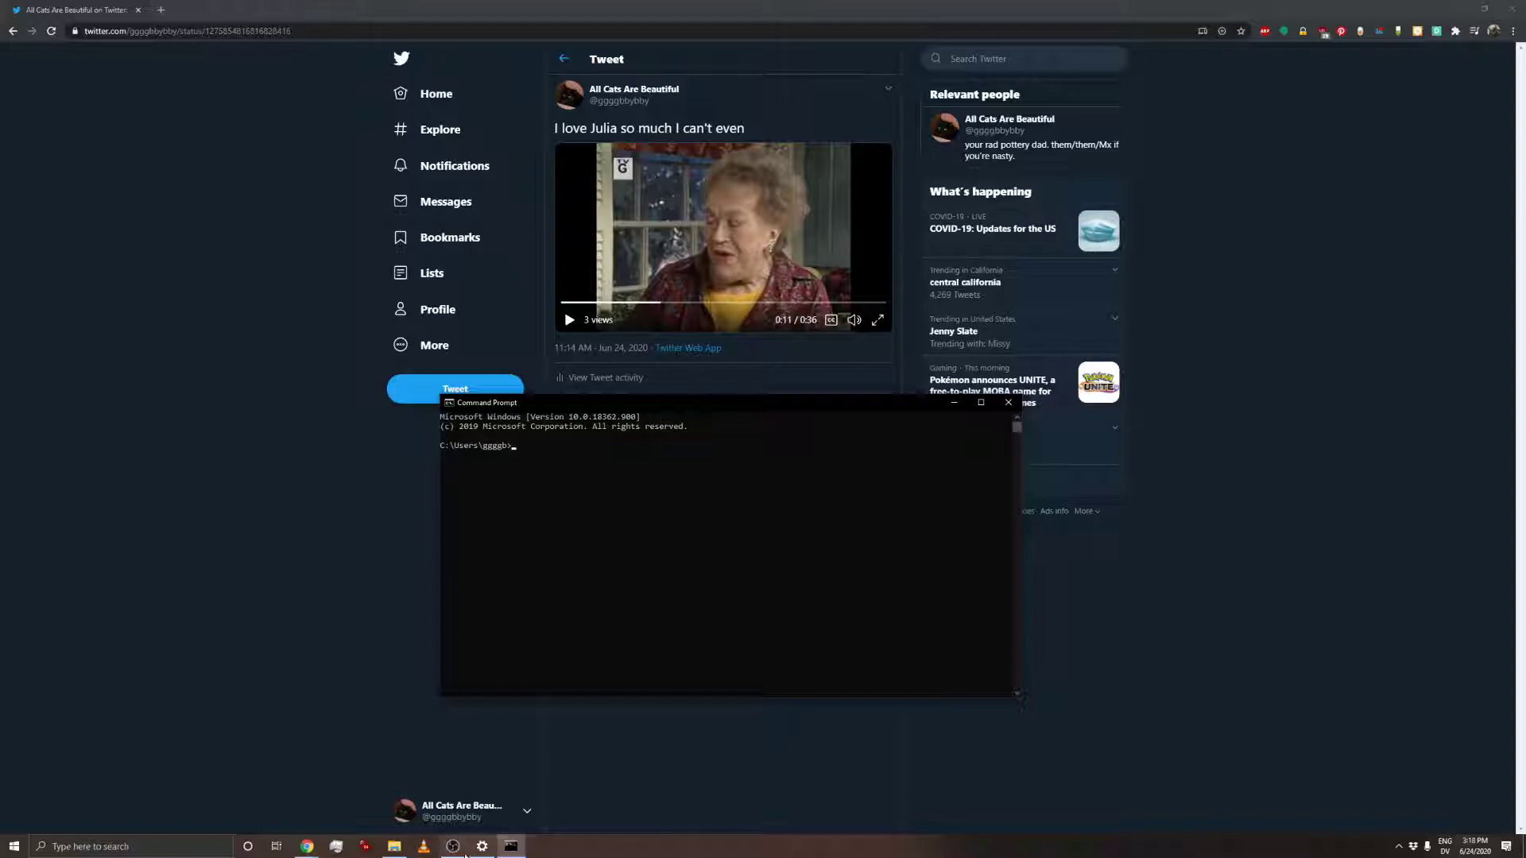
{"action": "left_click", "coordinate": [394, 847]}
{"action": "left_click", "coordinate": [458, 249]}
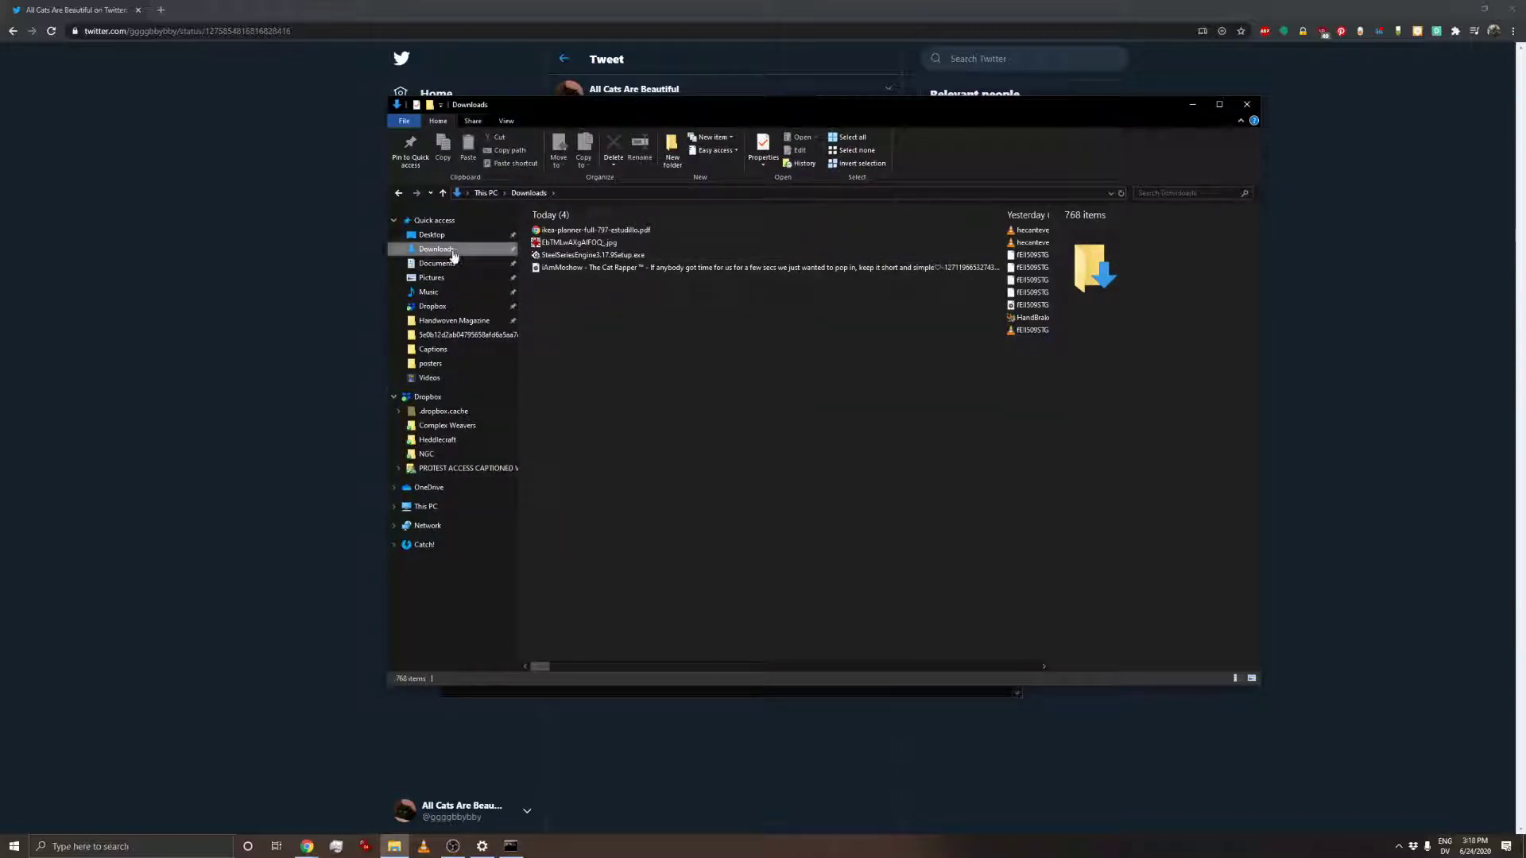
{"action": "left_click", "coordinate": [433, 350]}
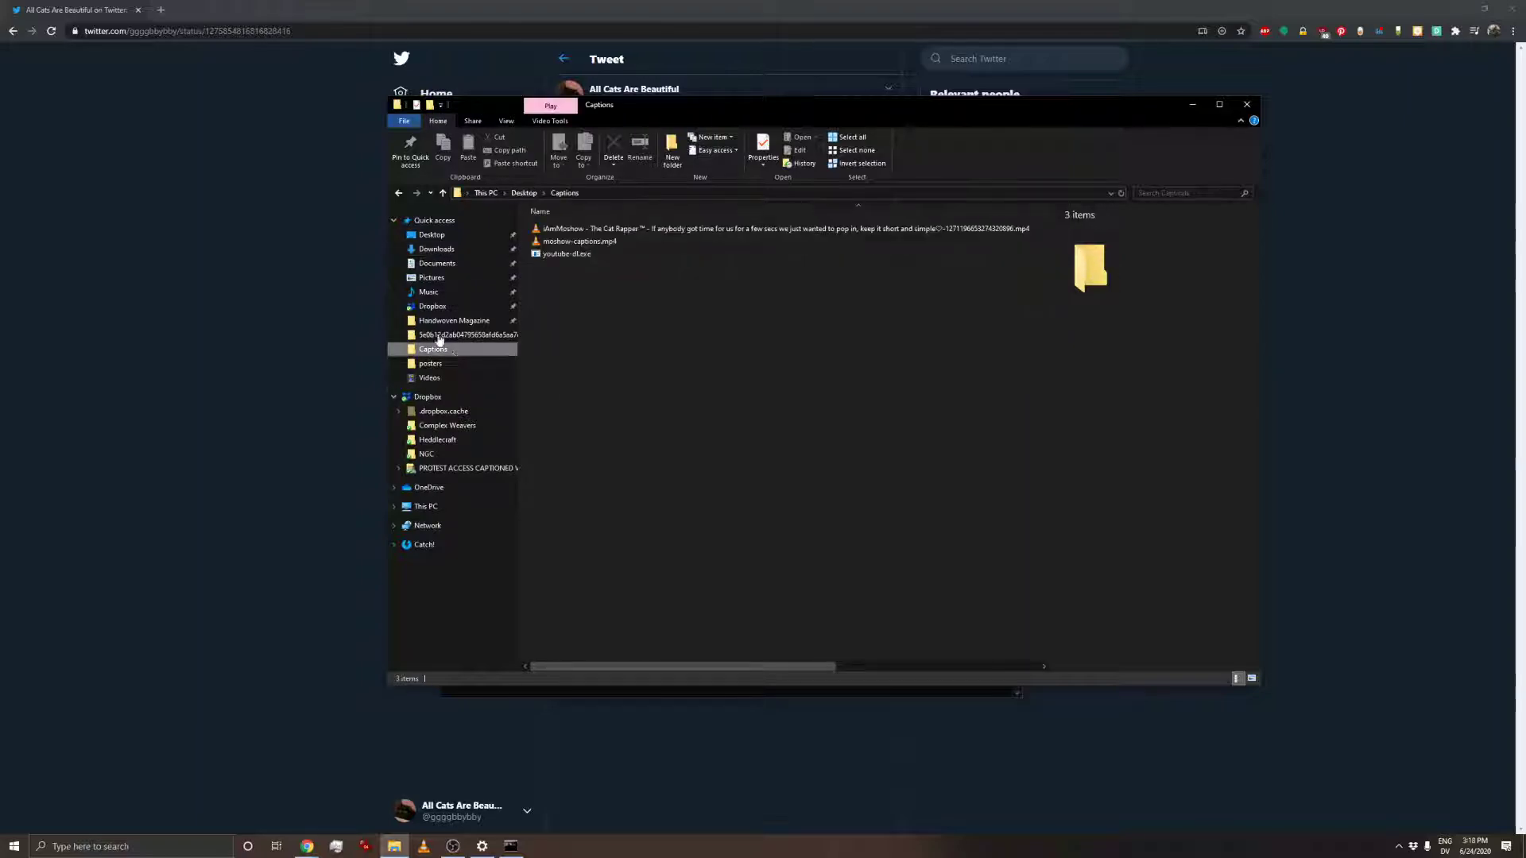
{"action": "left_click", "coordinate": [562, 256]}
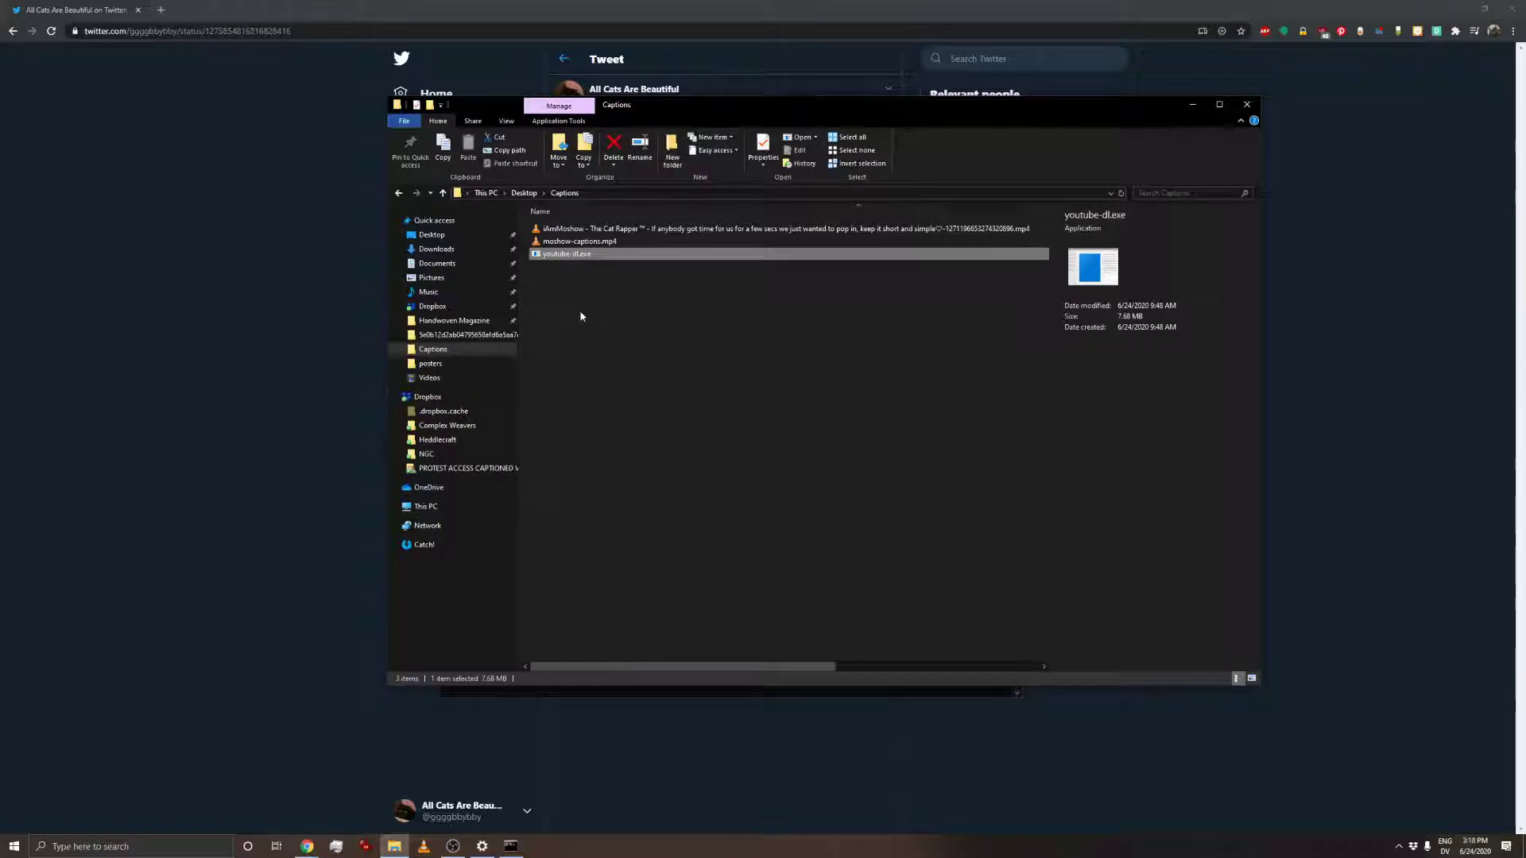
{"action": "left_click", "coordinate": [595, 366]}
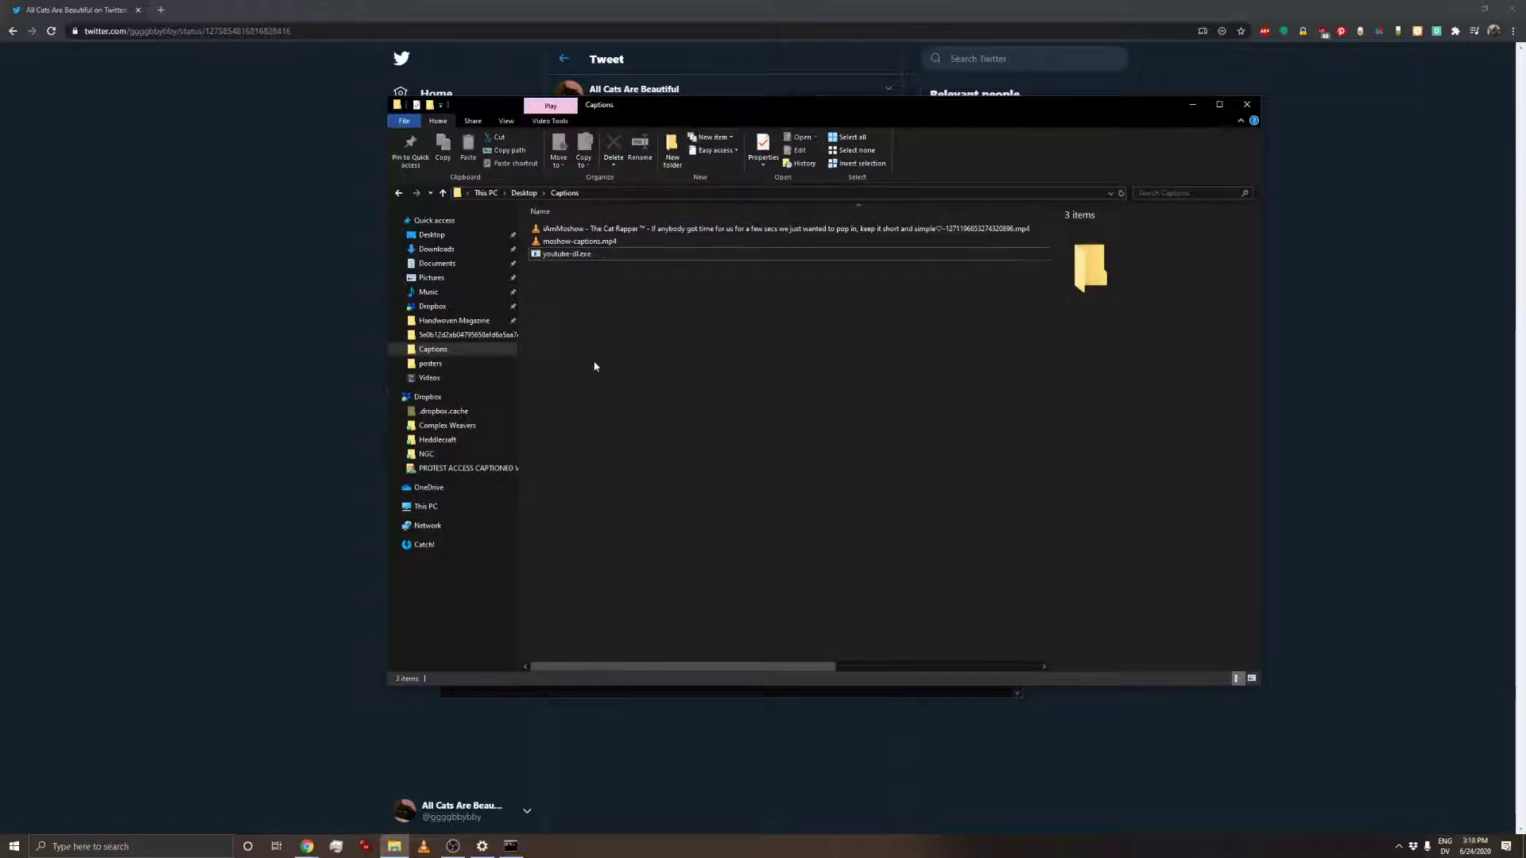
- Delete the two existing MP4 files from the Captions folder, keeping youtube-dl.exe
{"action": "left_click", "coordinate": [613, 241]}
{"action": "left_click", "coordinate": [628, 229], "text": "ctrl"}
{"action": "key", "text": "Delete"}
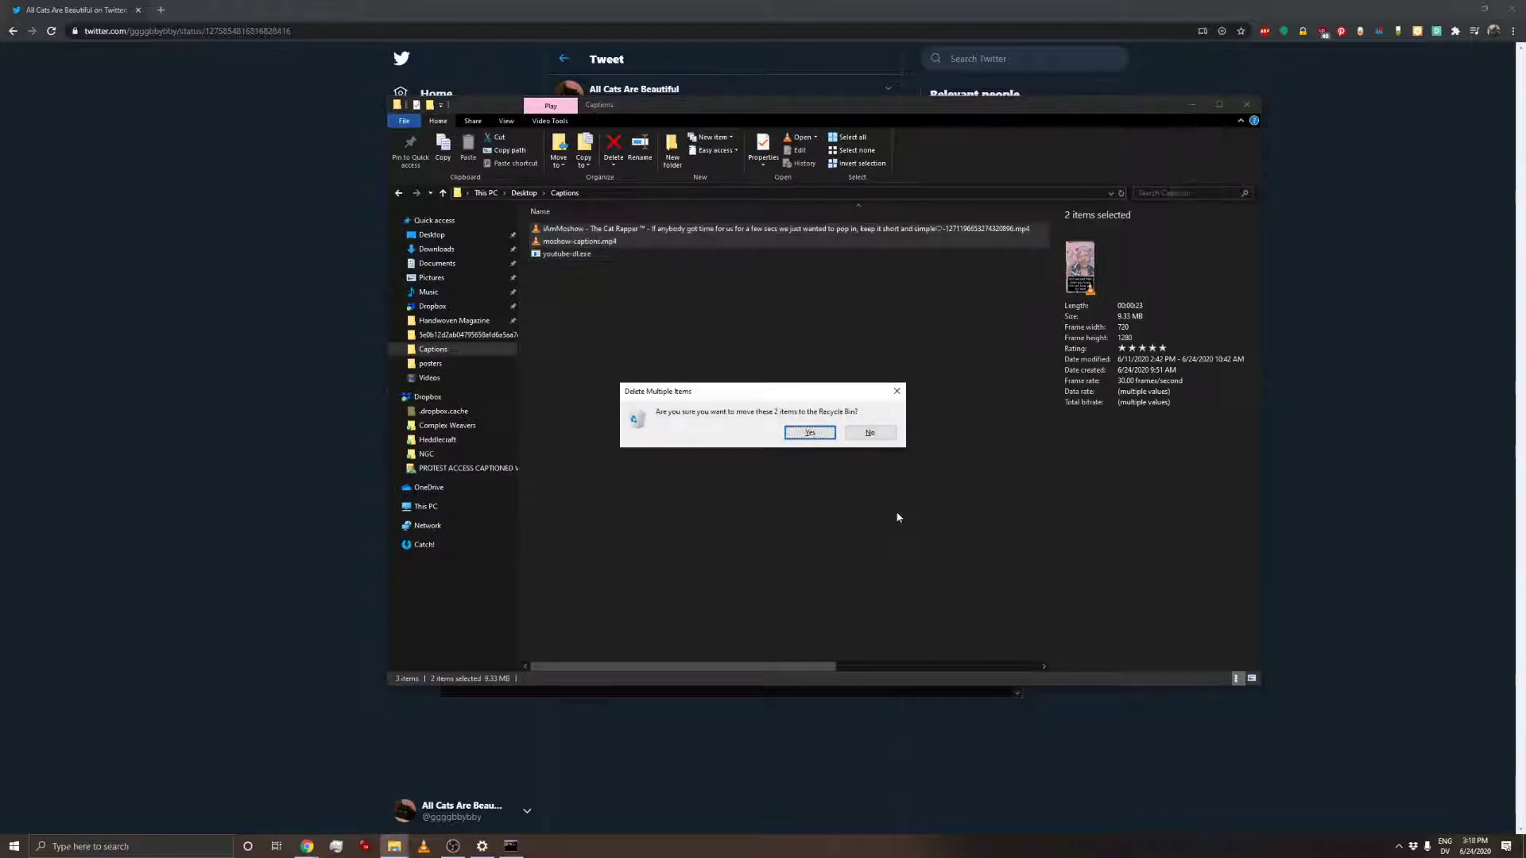
{"action": "left_click", "coordinate": [805, 434]}
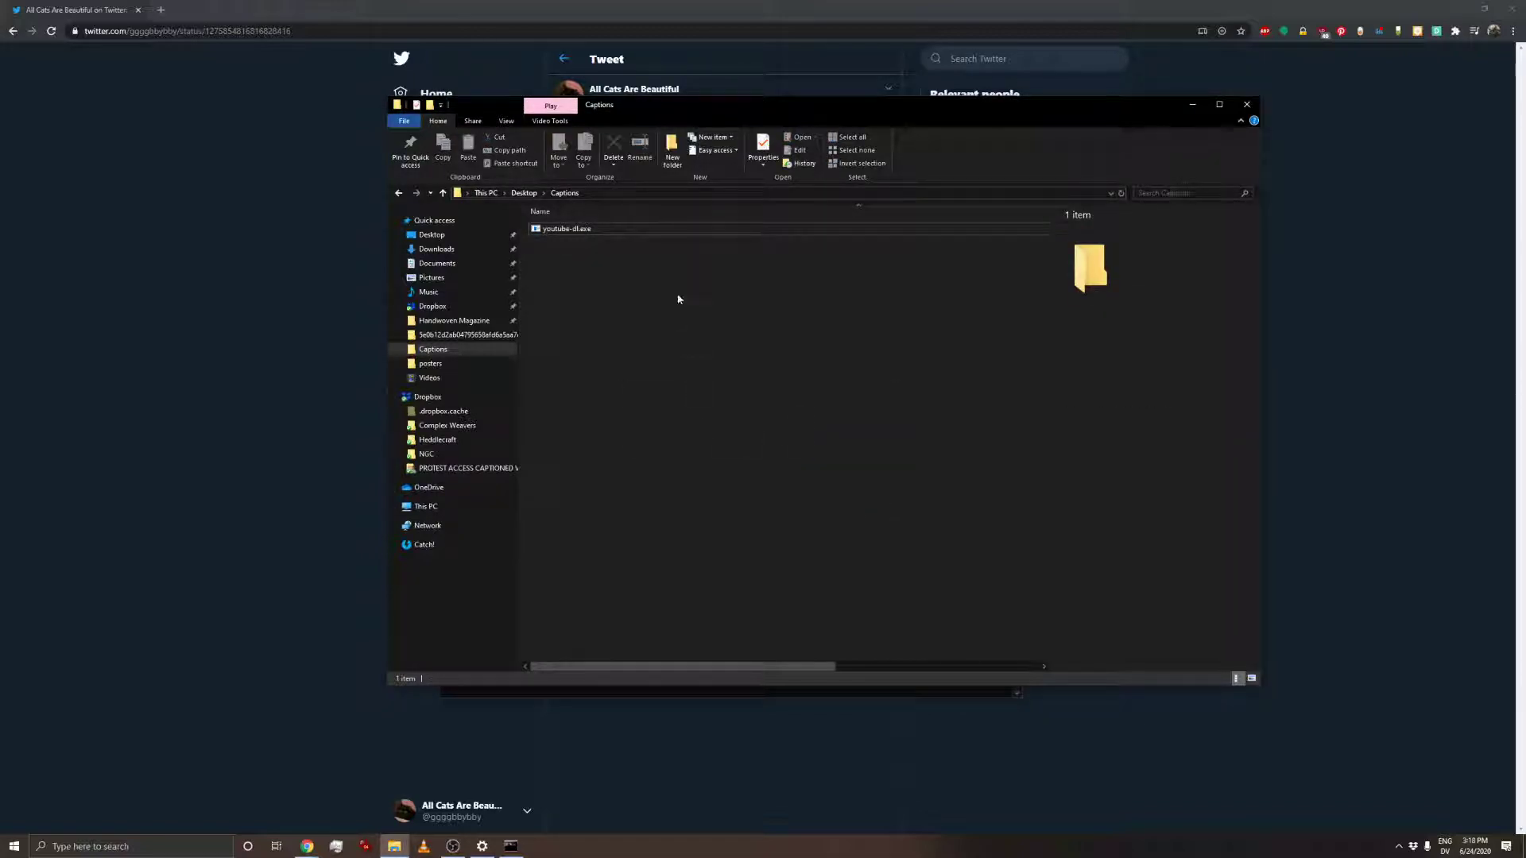
- Copy the Captions folder's path, change to it with cd in Command Prompt, and list its contents with dir
{"action": "left_click", "coordinate": [583, 229]}
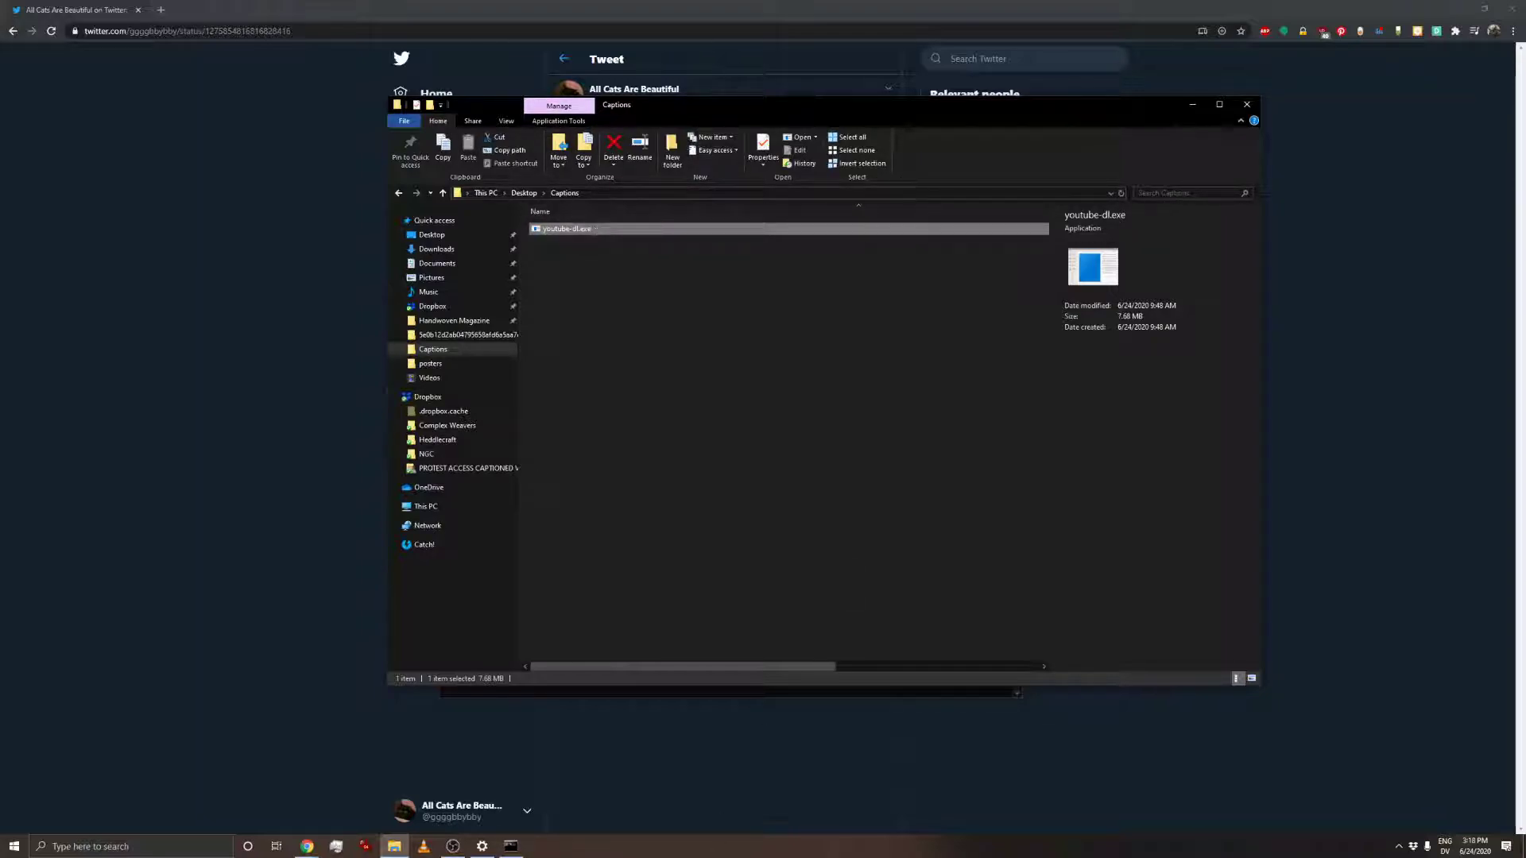
{"action": "left_click", "coordinate": [604, 193]}
{"action": "key", "text": "ctrl+c"}
{"action": "right_click", "coordinate": [543, 194]}
{"action": "left_click", "coordinate": [581, 232]}
{"action": "left_click", "coordinate": [511, 846]}
{"action": "left_click", "coordinate": [661, 571]}
{"action": "type", "text": "cd"}
{"action": "key", "text": "ctrl+v"}
{"action": "key", "text": "Return"}
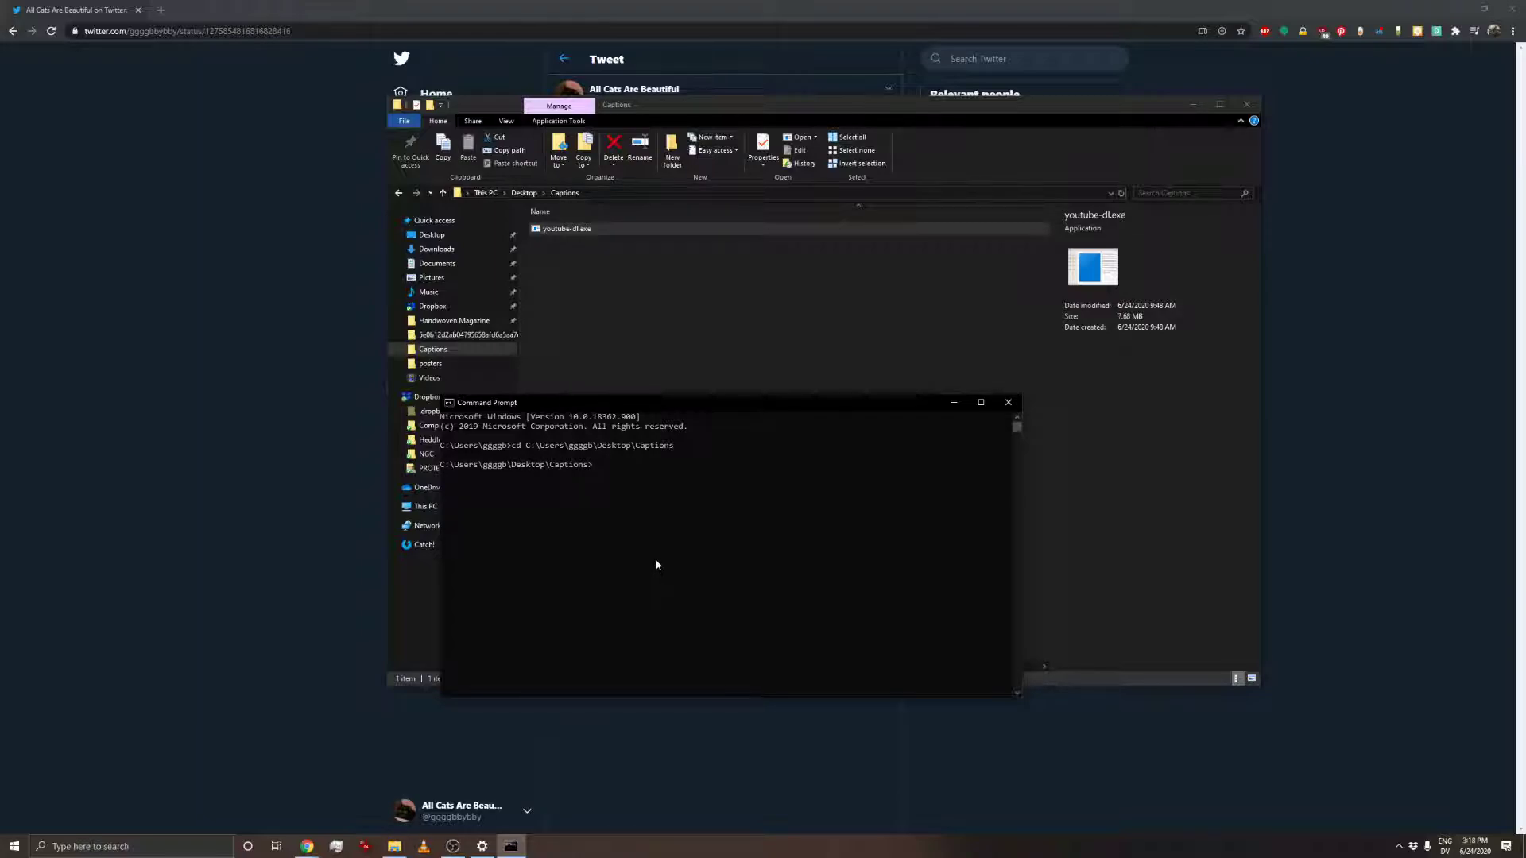
{"action": "type", "text": "dir"}
{"action": "key", "text": "Return"}
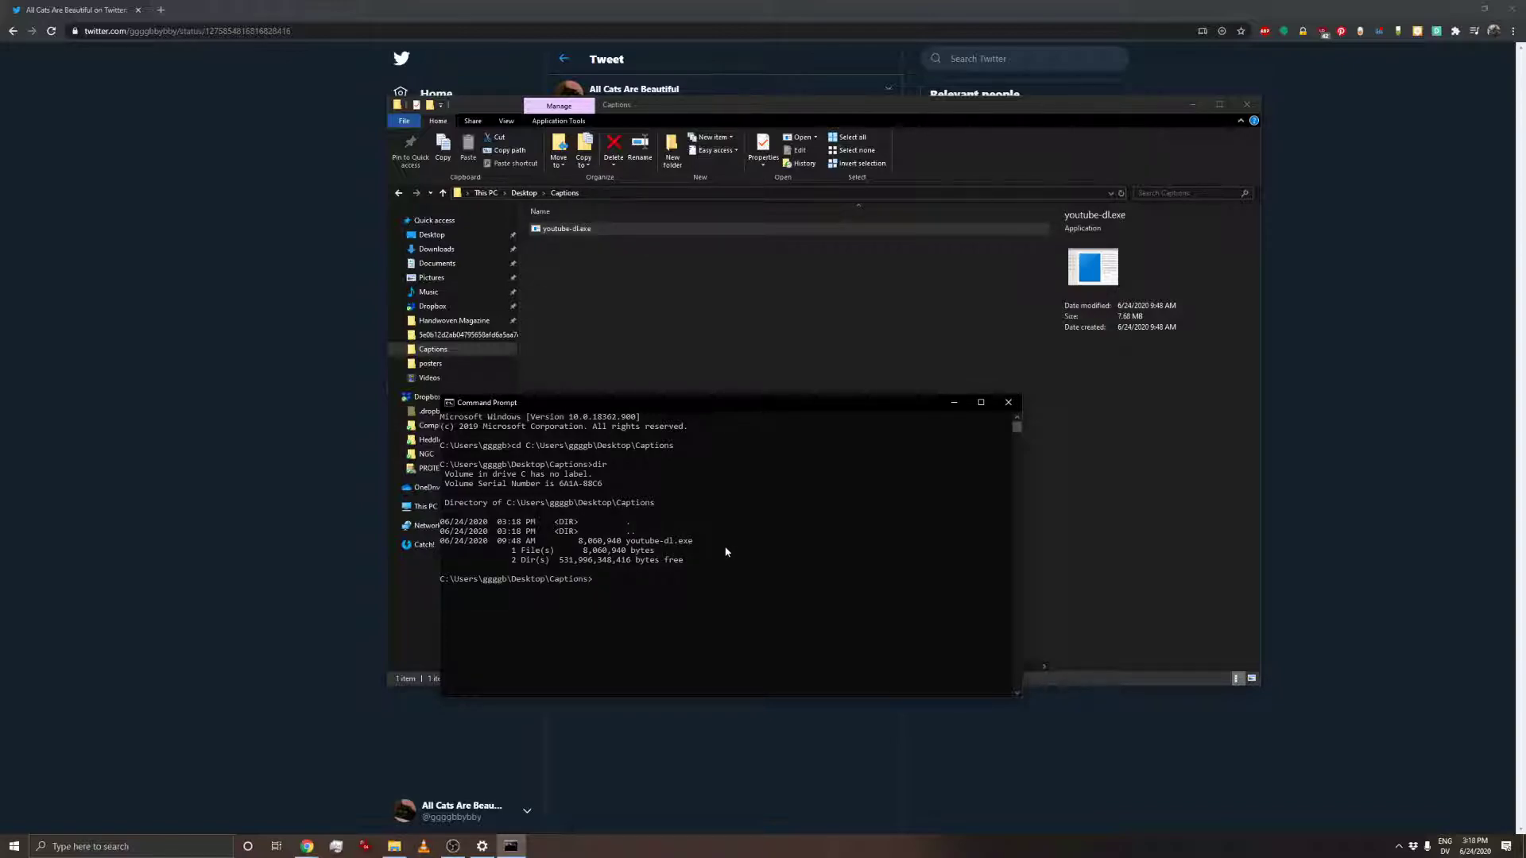
- Enter youtube-dl.exe -f best at the prompt and remove the folder path pasted after it by mistake
{"action": "left_click", "coordinate": [709, 589]}
{"action": "type", "text": "youtube-dl.ex"}
{"action": "type", "text": "best"}
{"action": "key", "text": "ctrl+v"}
{"action": "key", "text": "BackSpace"}
{"action": "key", "text": "BackSpace"}
{"action": "key", "text": "BackSpace"}
{"action": "key", "text": "BackSpace"}
{"action": "key", "text": "BackSpace"}
{"action": "key", "text": "BackSpace"}
{"action": "key", "text": "BackSpace"}
{"action": "key", "text": "BackSpace"}
{"action": "key", "text": "BackSpace"}
{"action": "key", "text": "BackSpace"}
{"action": "key", "text": "BackSpace"}
{"action": "key", "text": "BackSpace"}
{"action": "key", "text": "BackSpace"}
{"action": "key", "text": "BackSpace"}
{"action": "key", "text": "BackSpace"}
{"action": "key", "text": "BackSpace"}
{"action": "key", "text": "BackSpace"}
{"action": "key", "text": "BackSpace"}
{"action": "key", "text": "BackSpace"}
{"action": "key", "text": "BackSpace"}
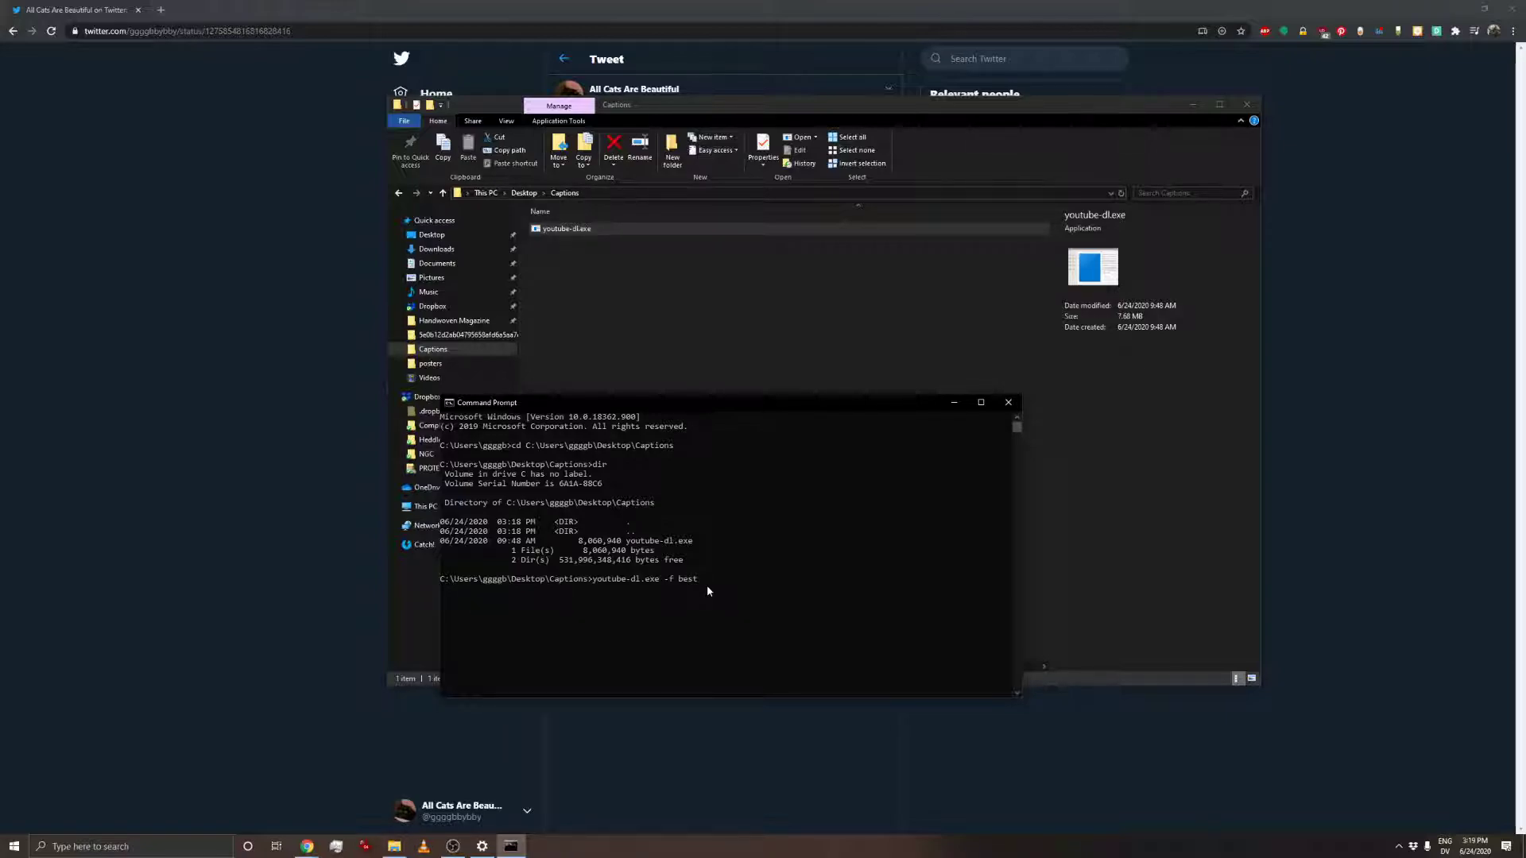
- Download the tweet's video by adding its copied URL to the youtube-dl command, and list the folder's contents with dir
{"action": "left_click", "coordinate": [274, 33]}
{"action": "key", "text": "ctrl+c"}
{"action": "right_click", "coordinate": [244, 37]}
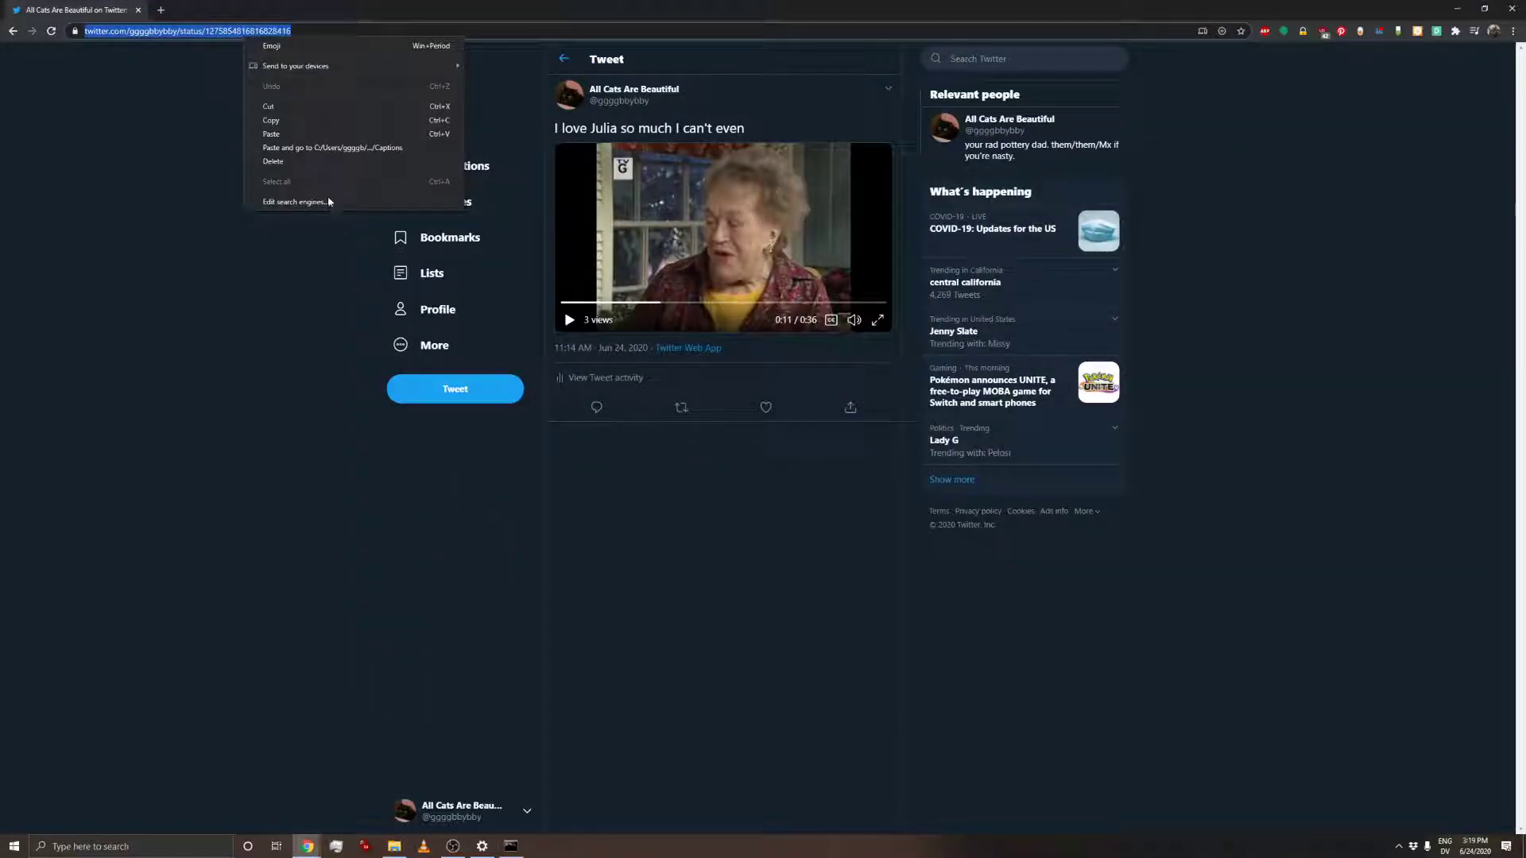
{"action": "left_click", "coordinate": [302, 122]}
{"action": "left_click", "coordinate": [511, 845]}
{"action": "left_click", "coordinate": [821, 509]}
{"action": "right_click", "coordinate": [824, 511]}
{"action": "right_click", "coordinate": [824, 511]}
{"action": "key", "text": "Return"}
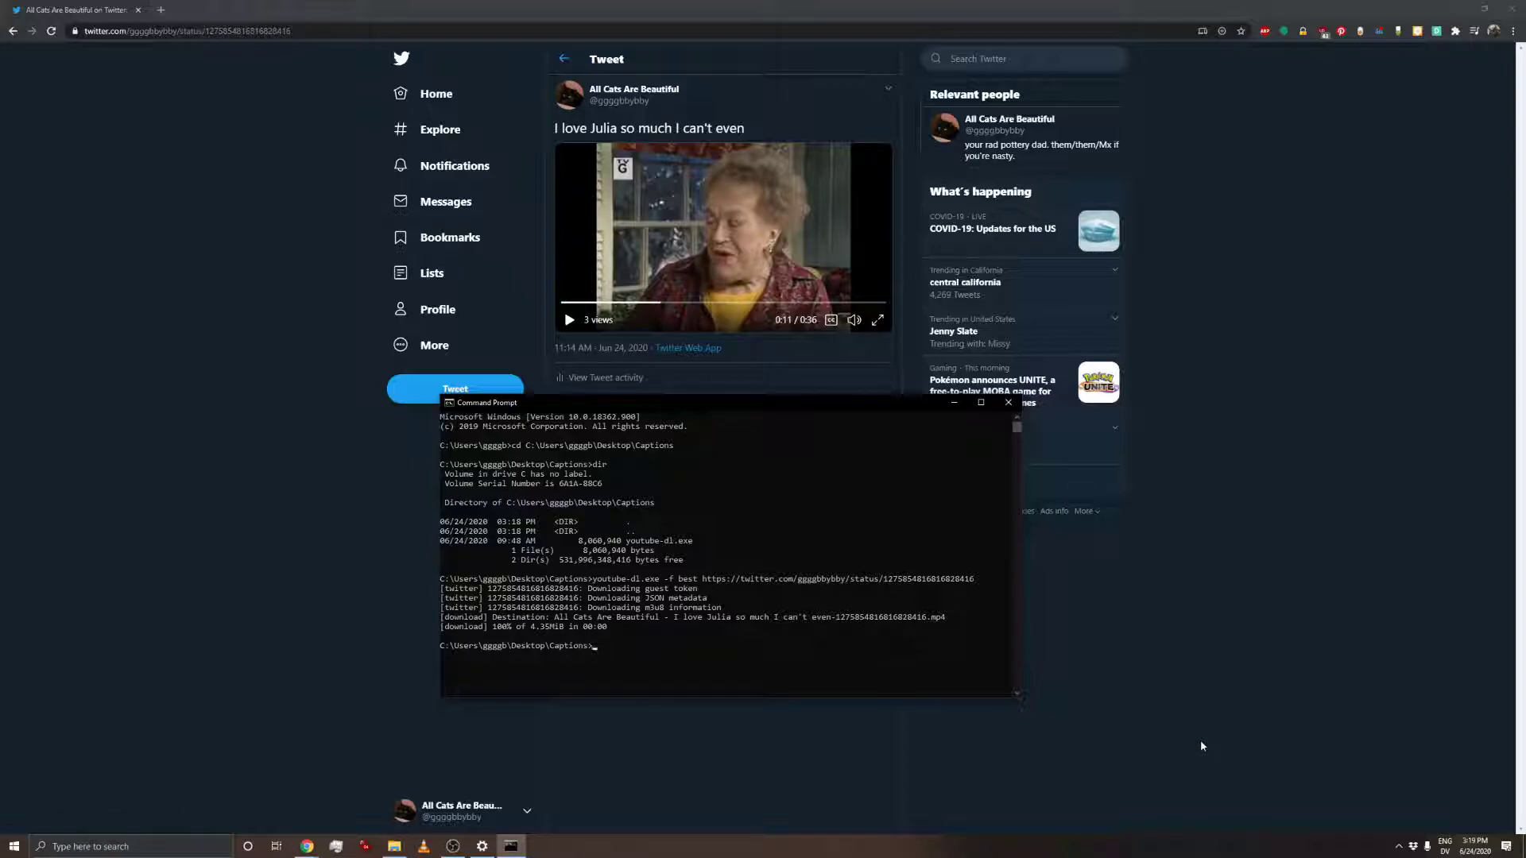
{"action": "type", "text": "dir"}
{"action": "key", "text": "Return"}
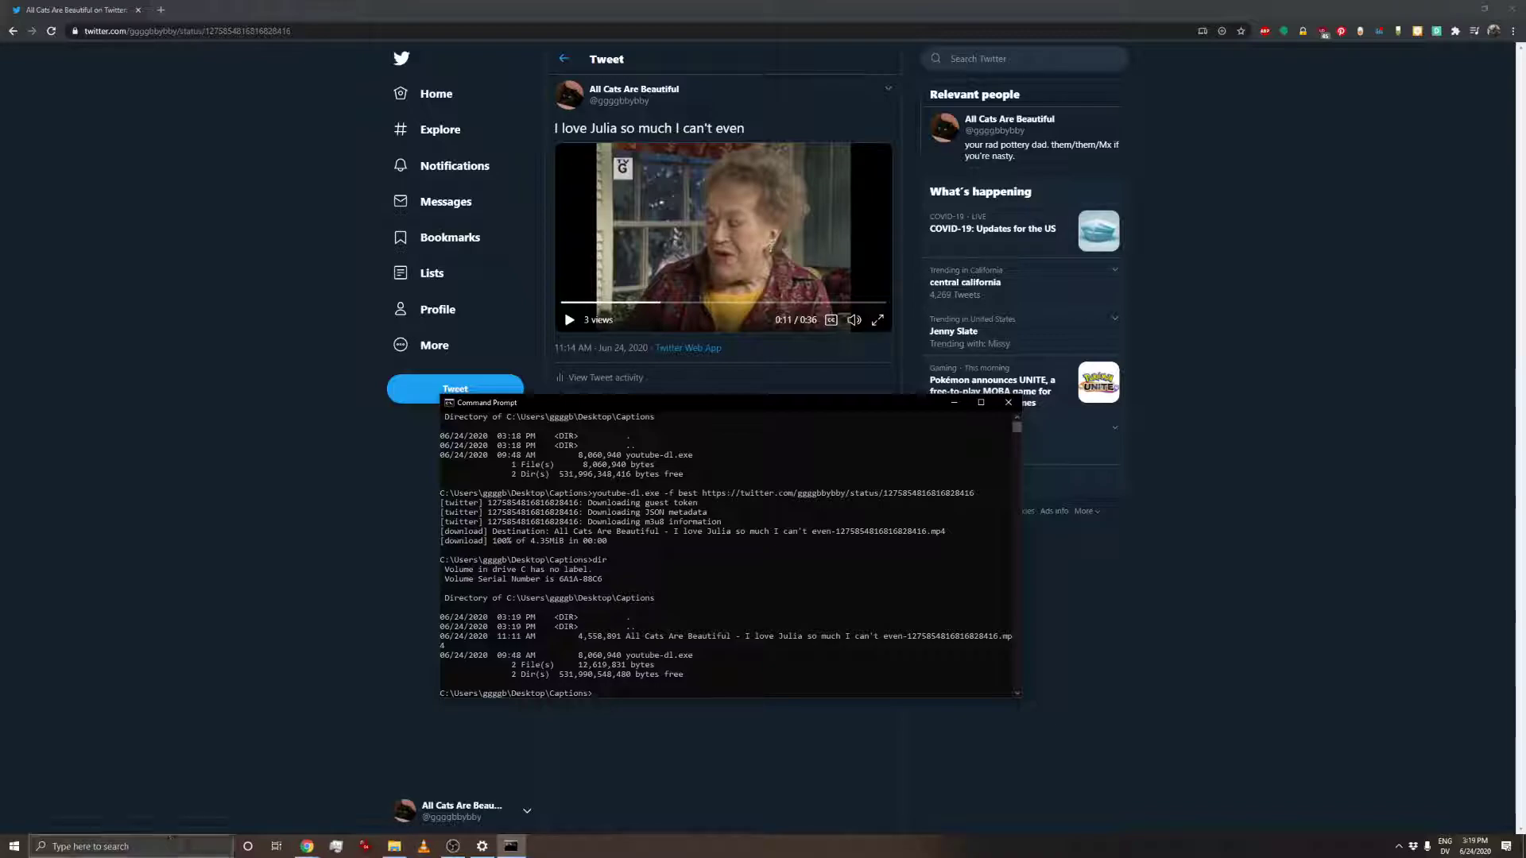
- Launch Audacity and open the downloaded MP4 from the Captions folder
{"action": "left_click", "coordinate": [108, 847]}
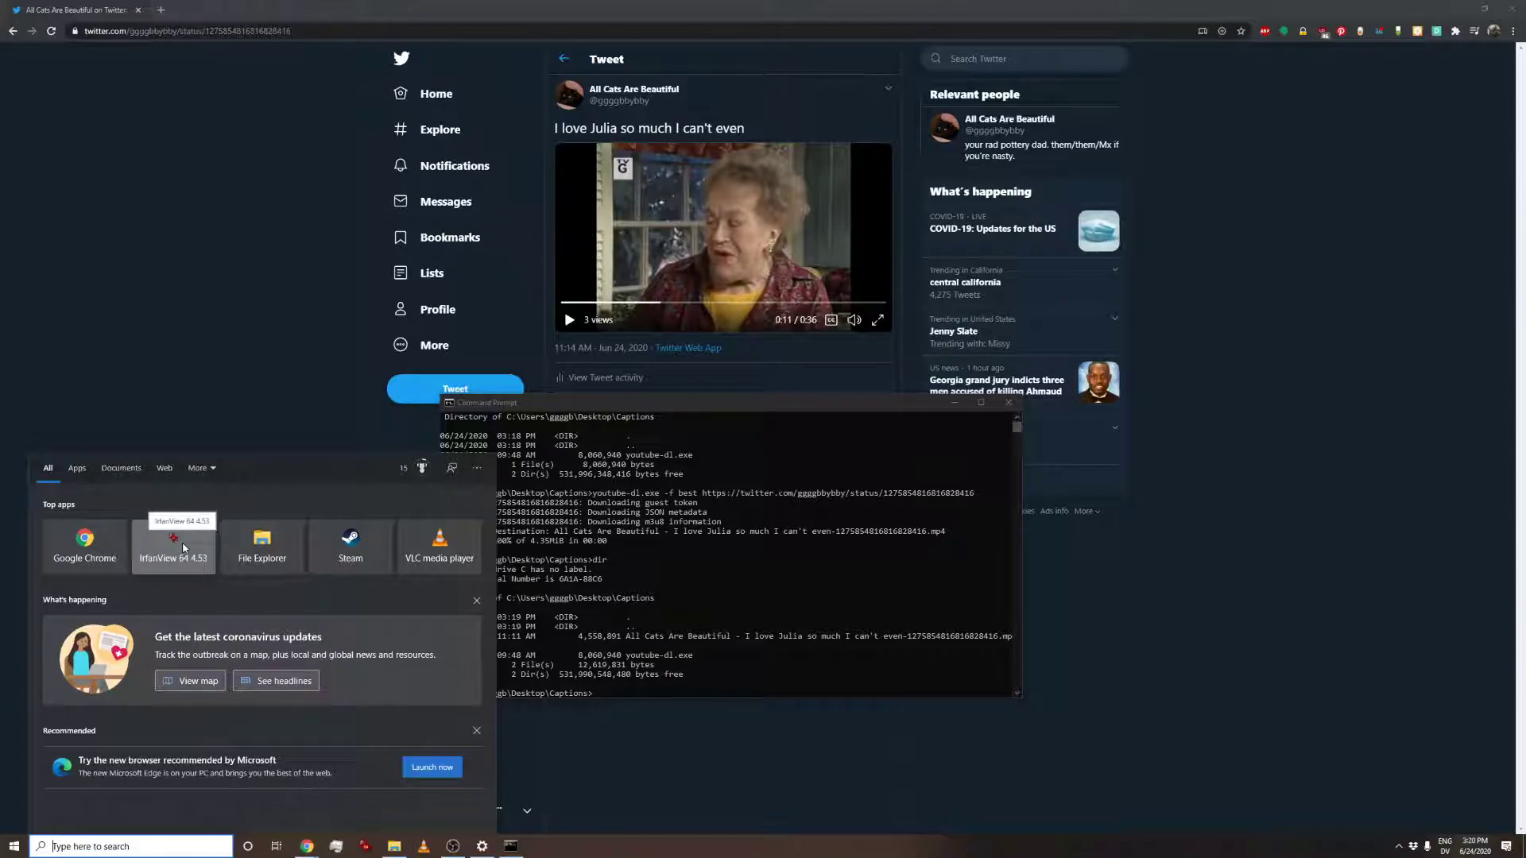
{"action": "type", "text": "audacity"}
{"action": "key", "text": "Return"}
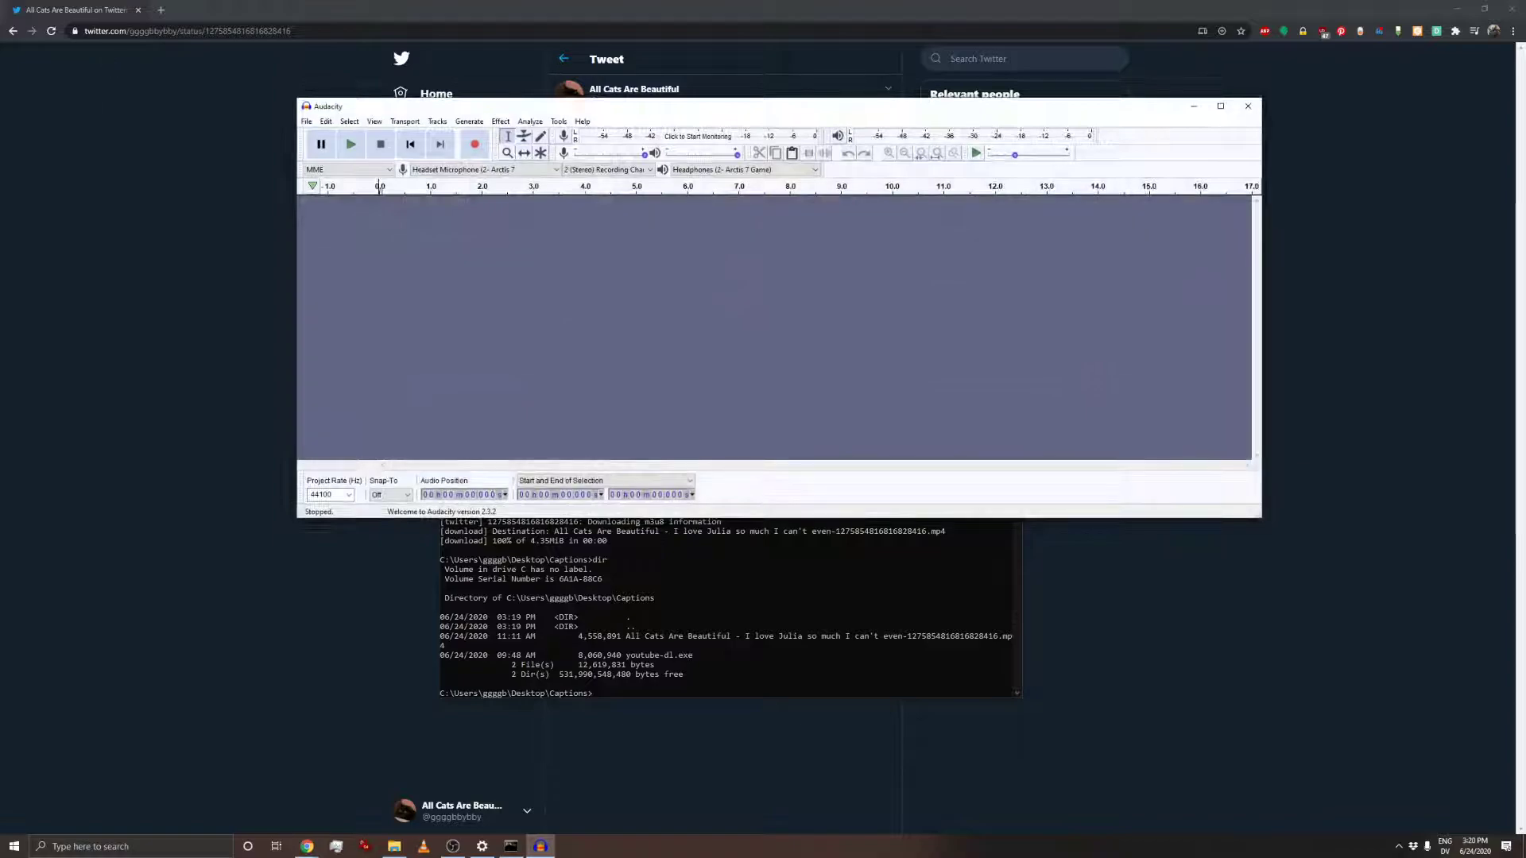
{"action": "left_click", "coordinate": [307, 123]}
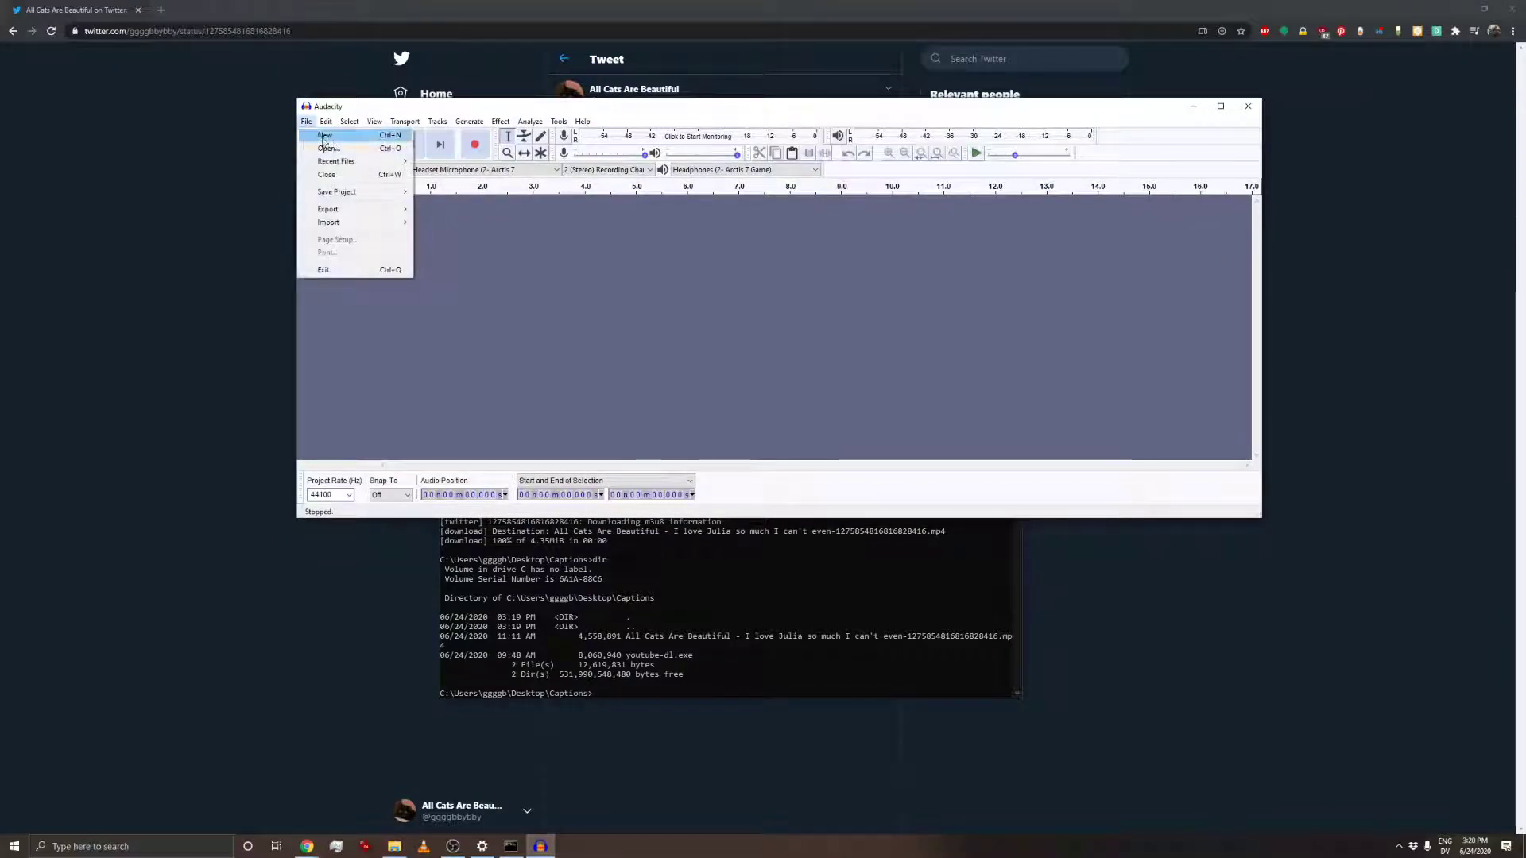
{"action": "left_click", "coordinate": [328, 148]}
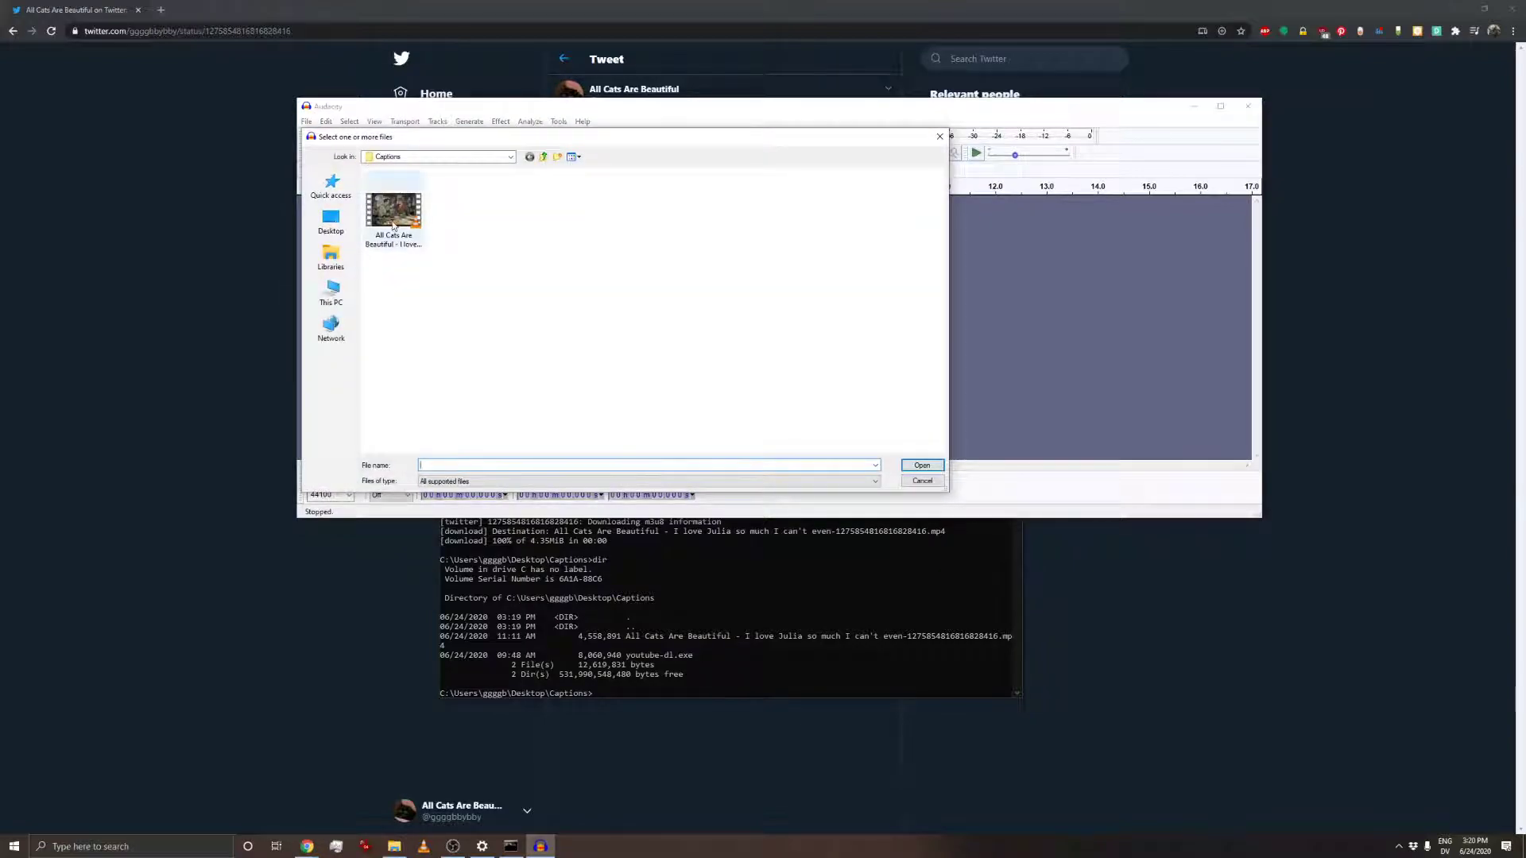
{"action": "left_click", "coordinate": [392, 224]}
{"action": "key", "text": "Return"}
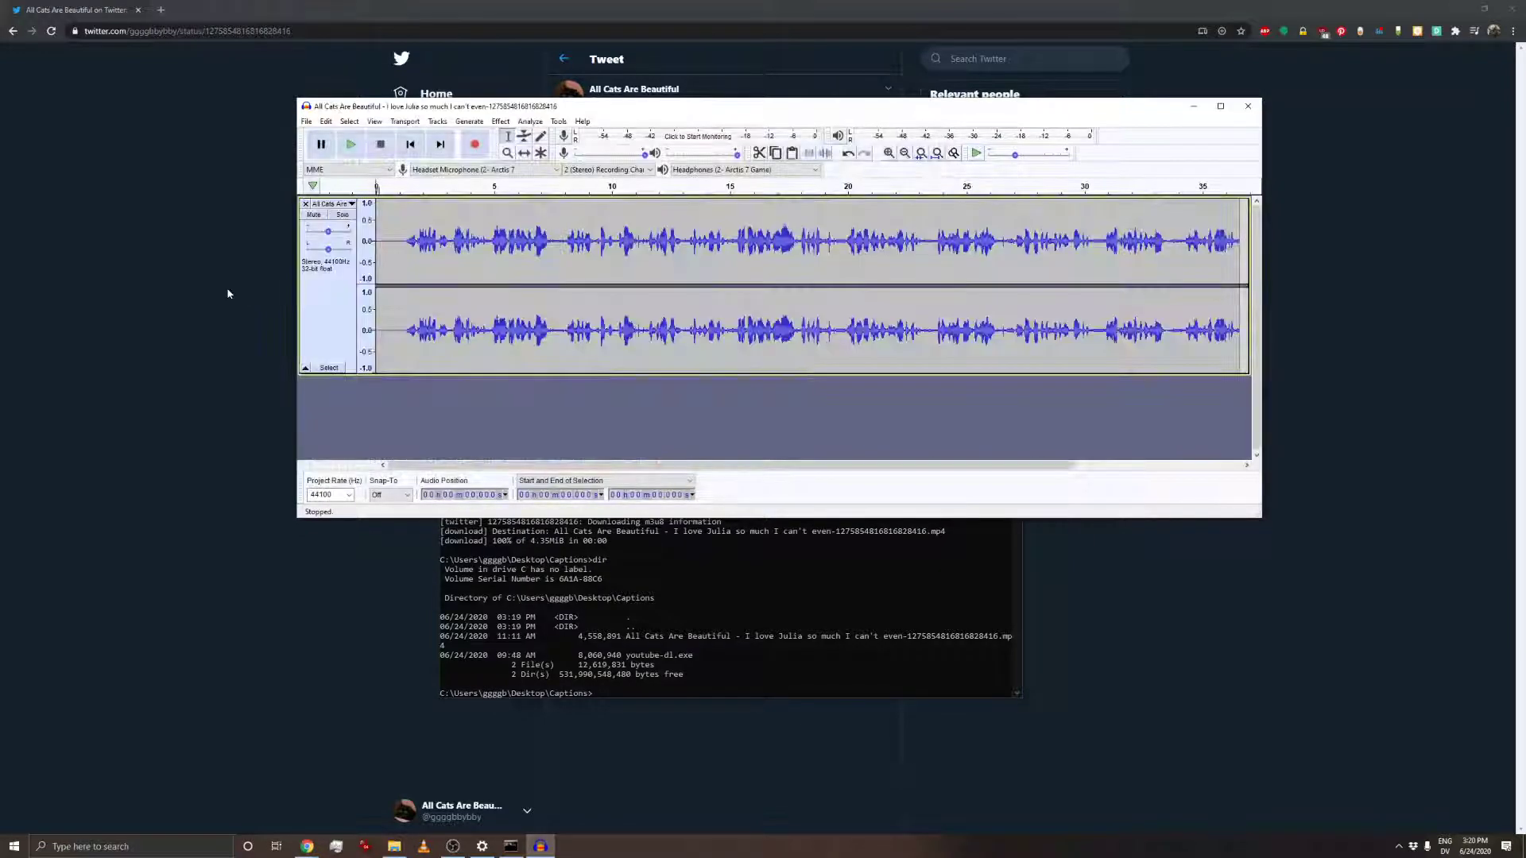
- Export the audio as a WAV file into the Captions folder and exit Audacity without saving the project
{"action": "left_click", "coordinate": [306, 122]}
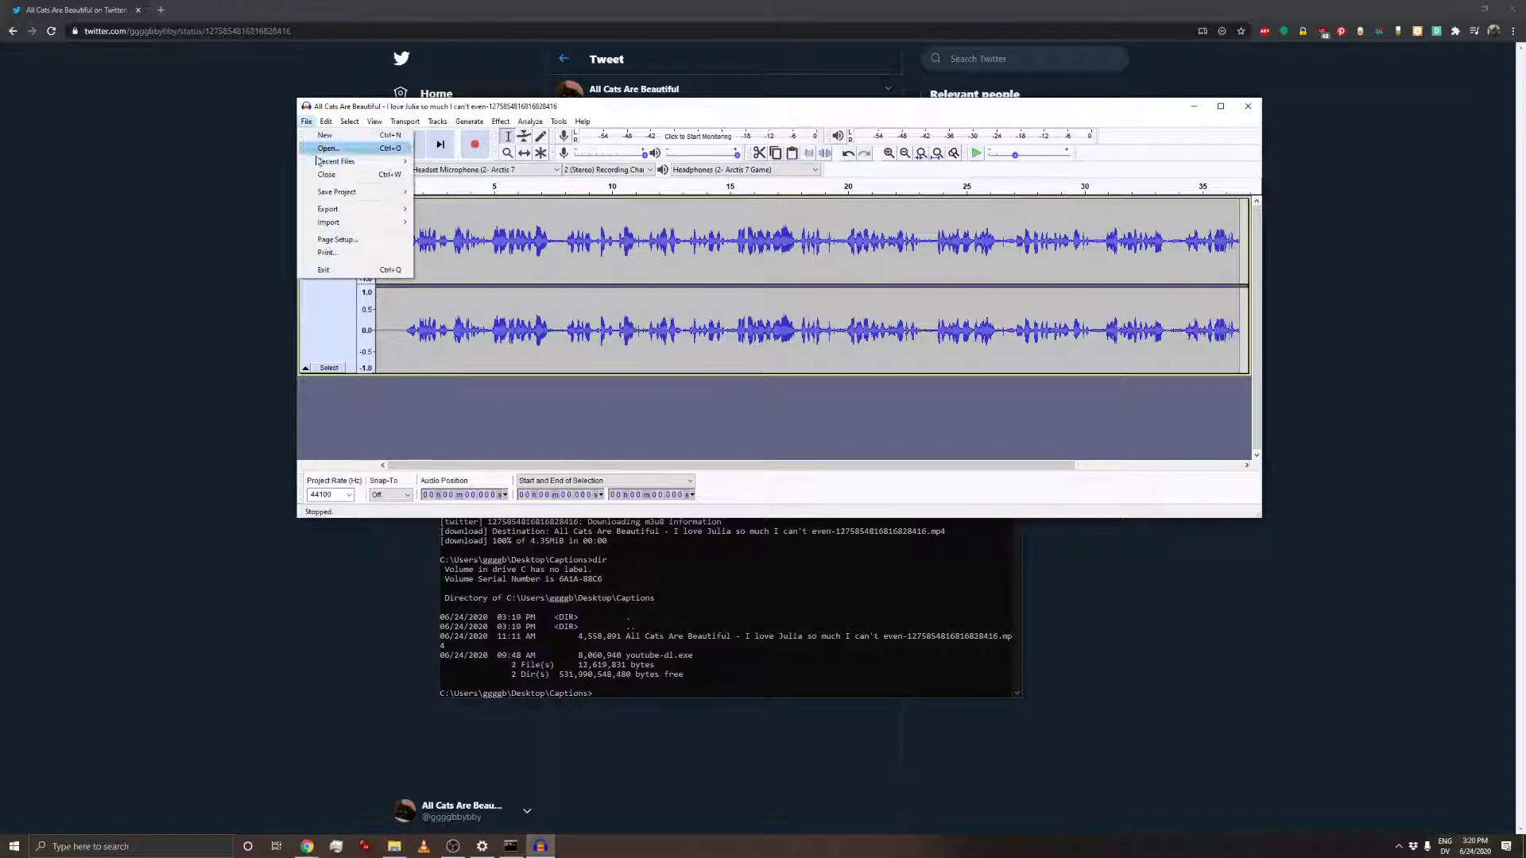
{"action": "mouse_move", "coordinate": [350, 222]}
{"action": "left_click", "coordinate": [479, 218]}
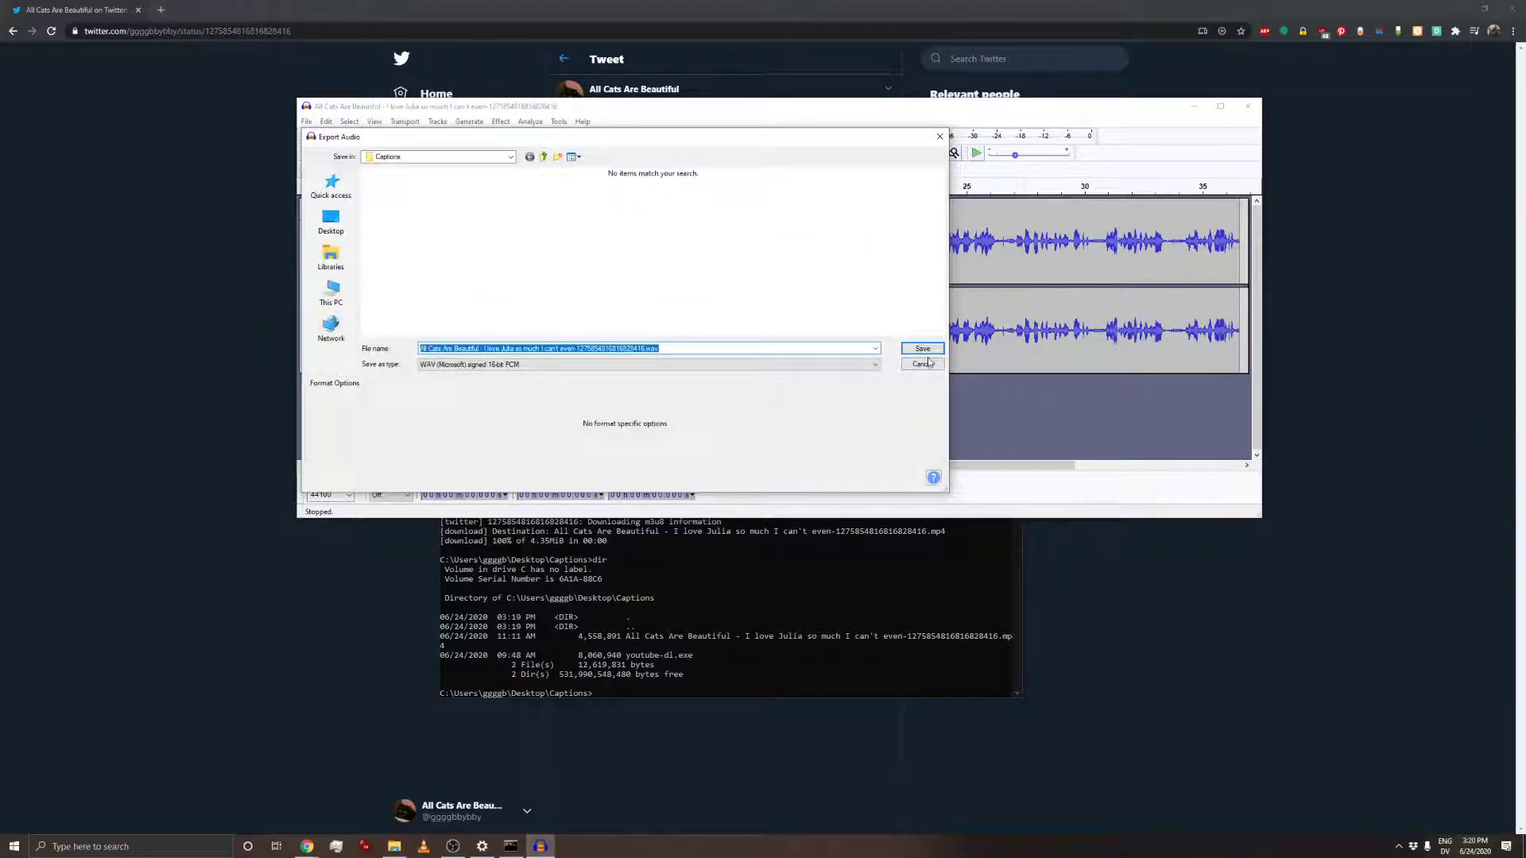
{"action": "left_click", "coordinate": [924, 352]}
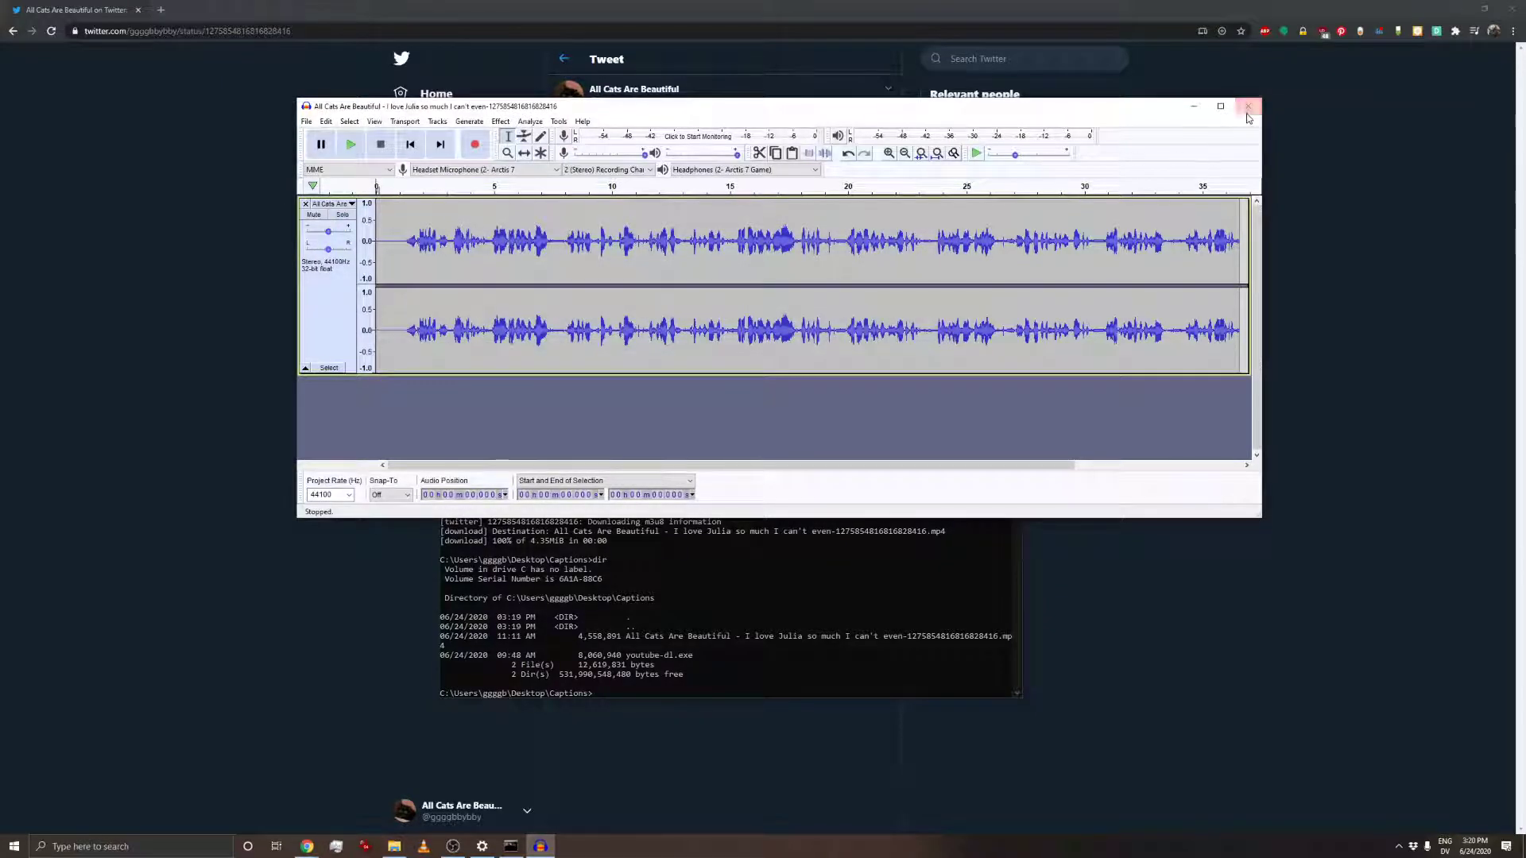
{"action": "left_click", "coordinate": [306, 120]}
{"action": "left_click", "coordinate": [352, 270]}
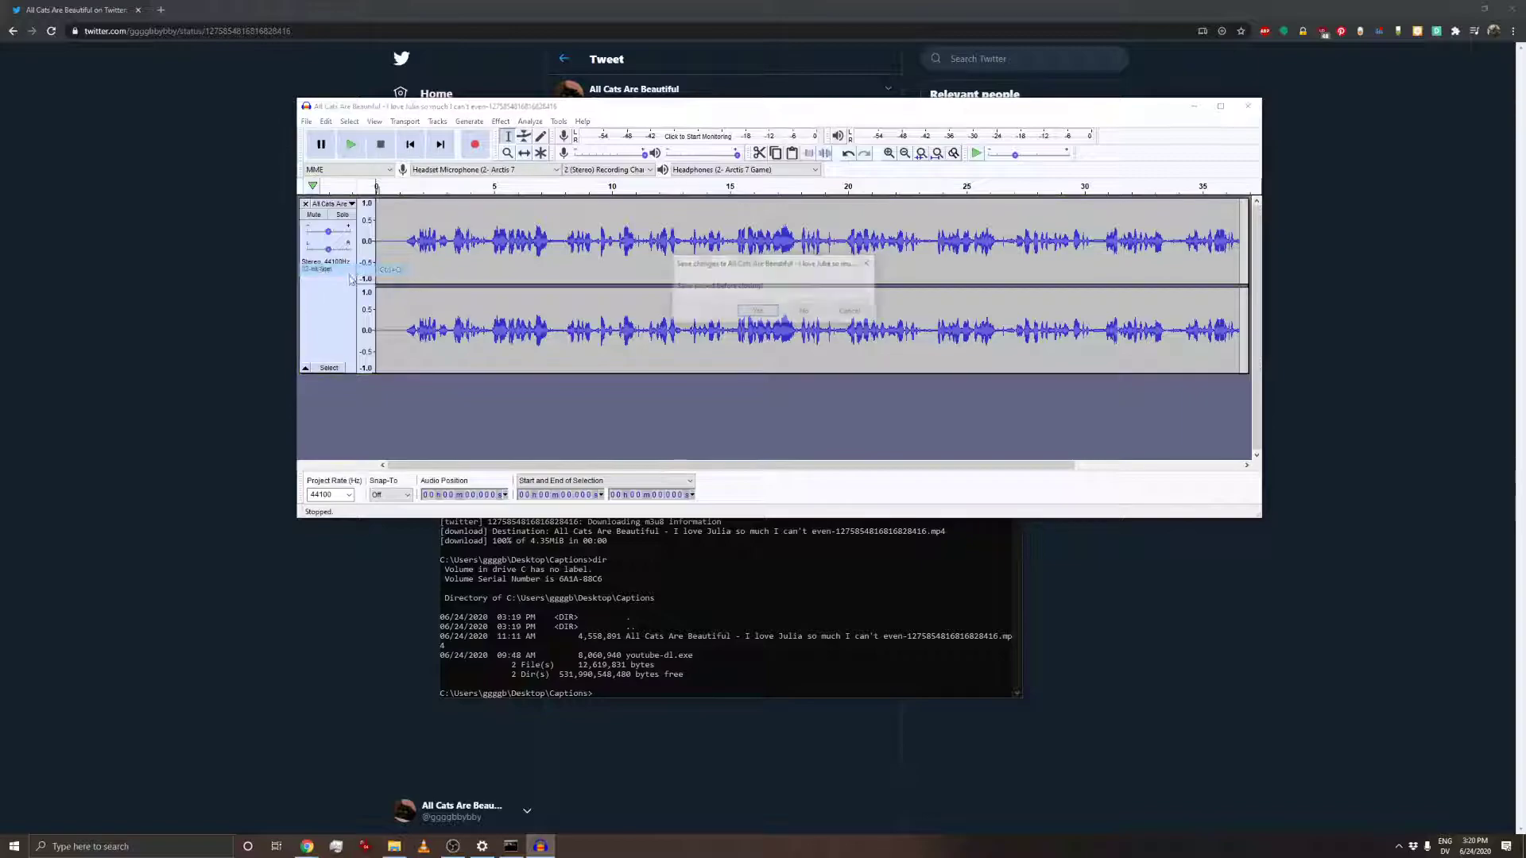
{"action": "left_click", "coordinate": [796, 313]}
- List the Captions folder's contents again with dir in the Command Prompt
{"action": "left_click", "coordinate": [743, 636]}
{"action": "type", "text": "dir"}
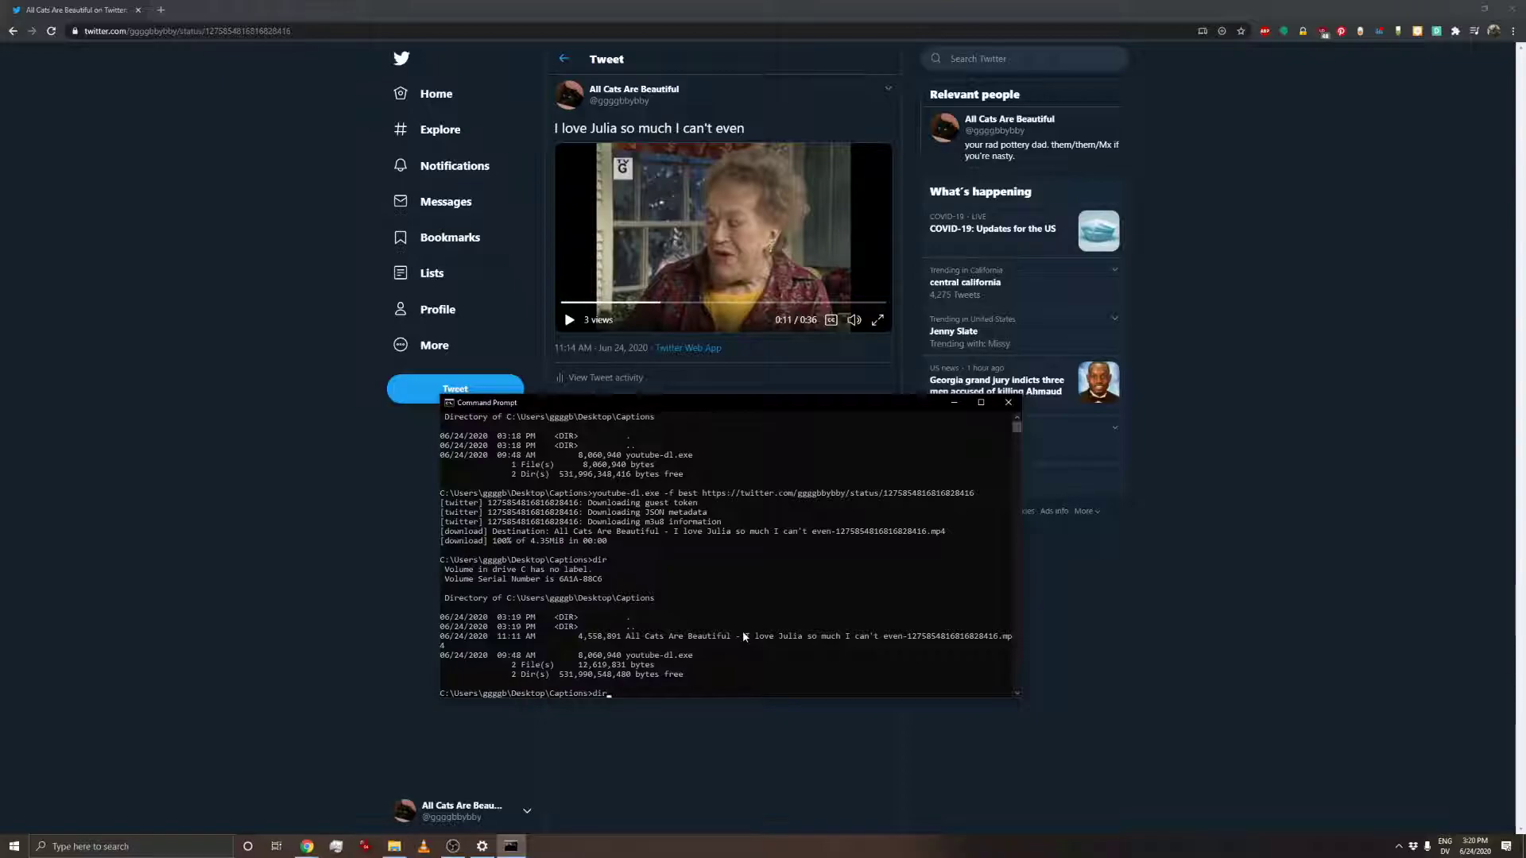
{"action": "key", "text": "Return"}
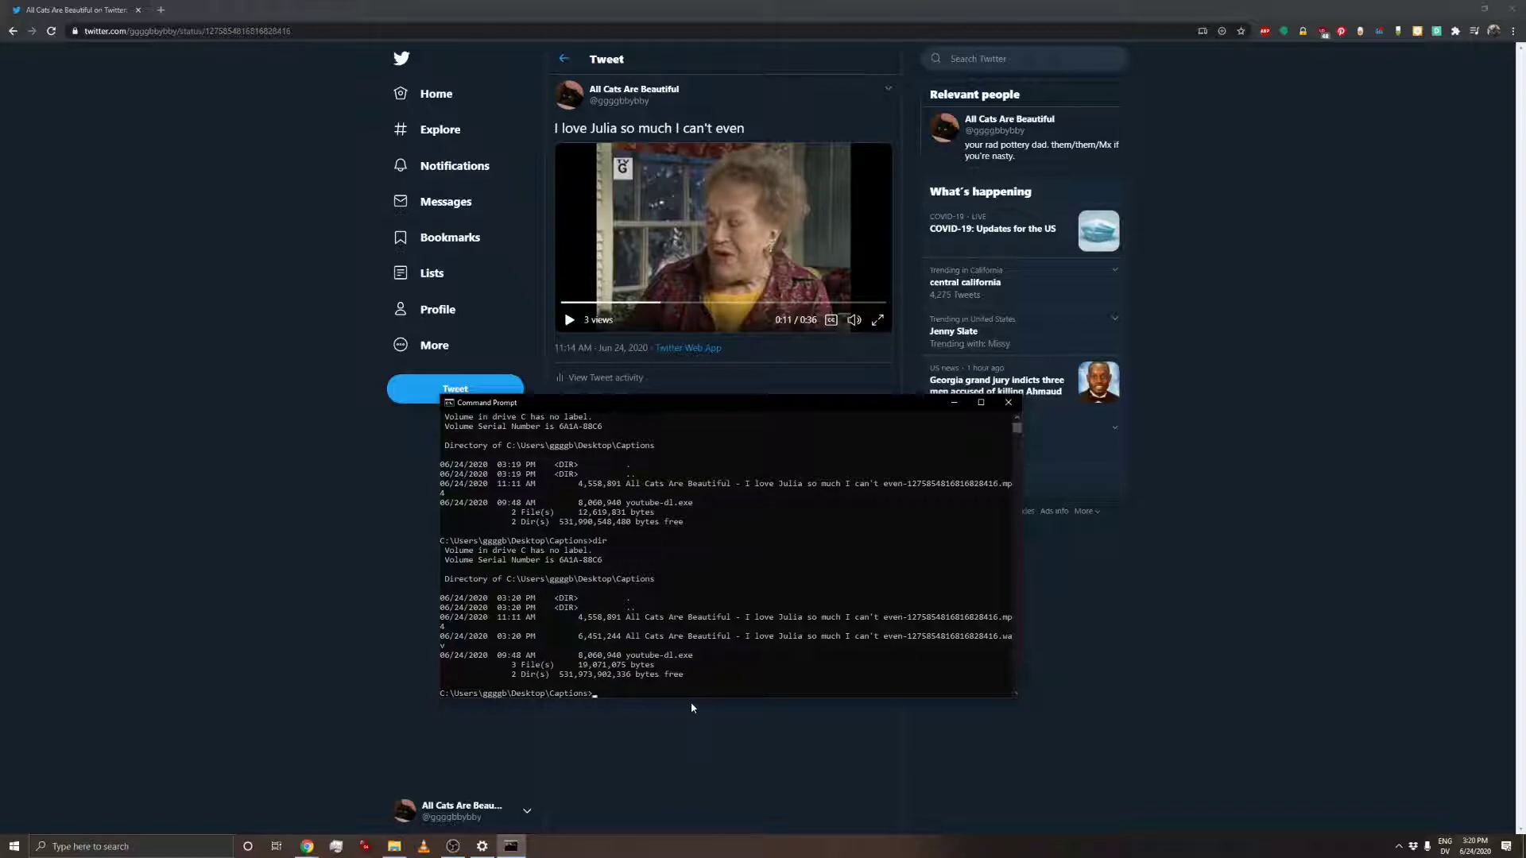
- Launch VisualSubSync and start a new project
{"action": "left_click", "coordinate": [131, 847]}
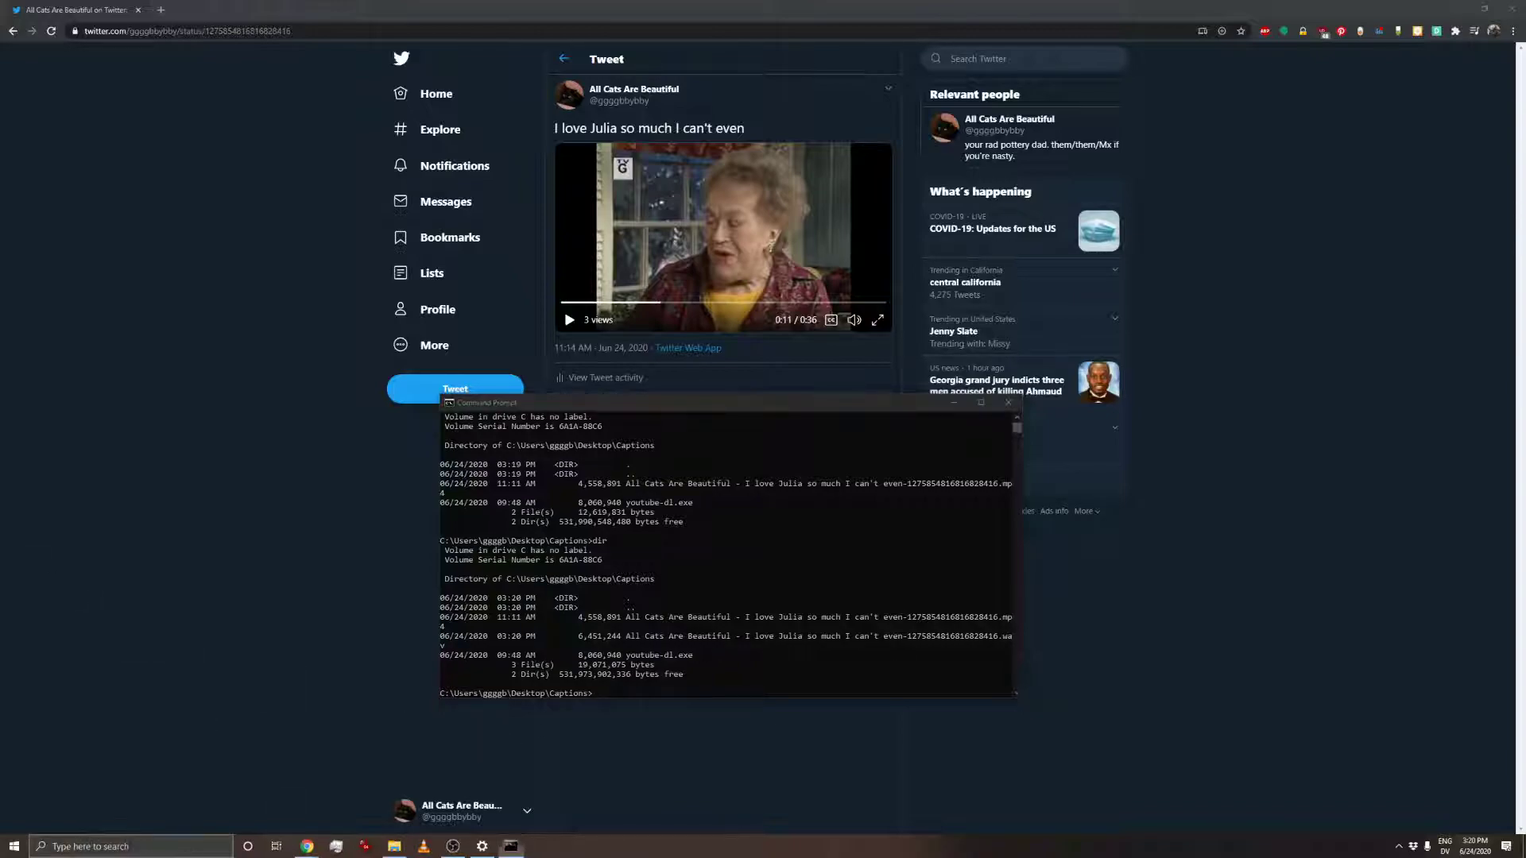
{"action": "type", "text": "visual"}
{"action": "key", "text": "Return"}
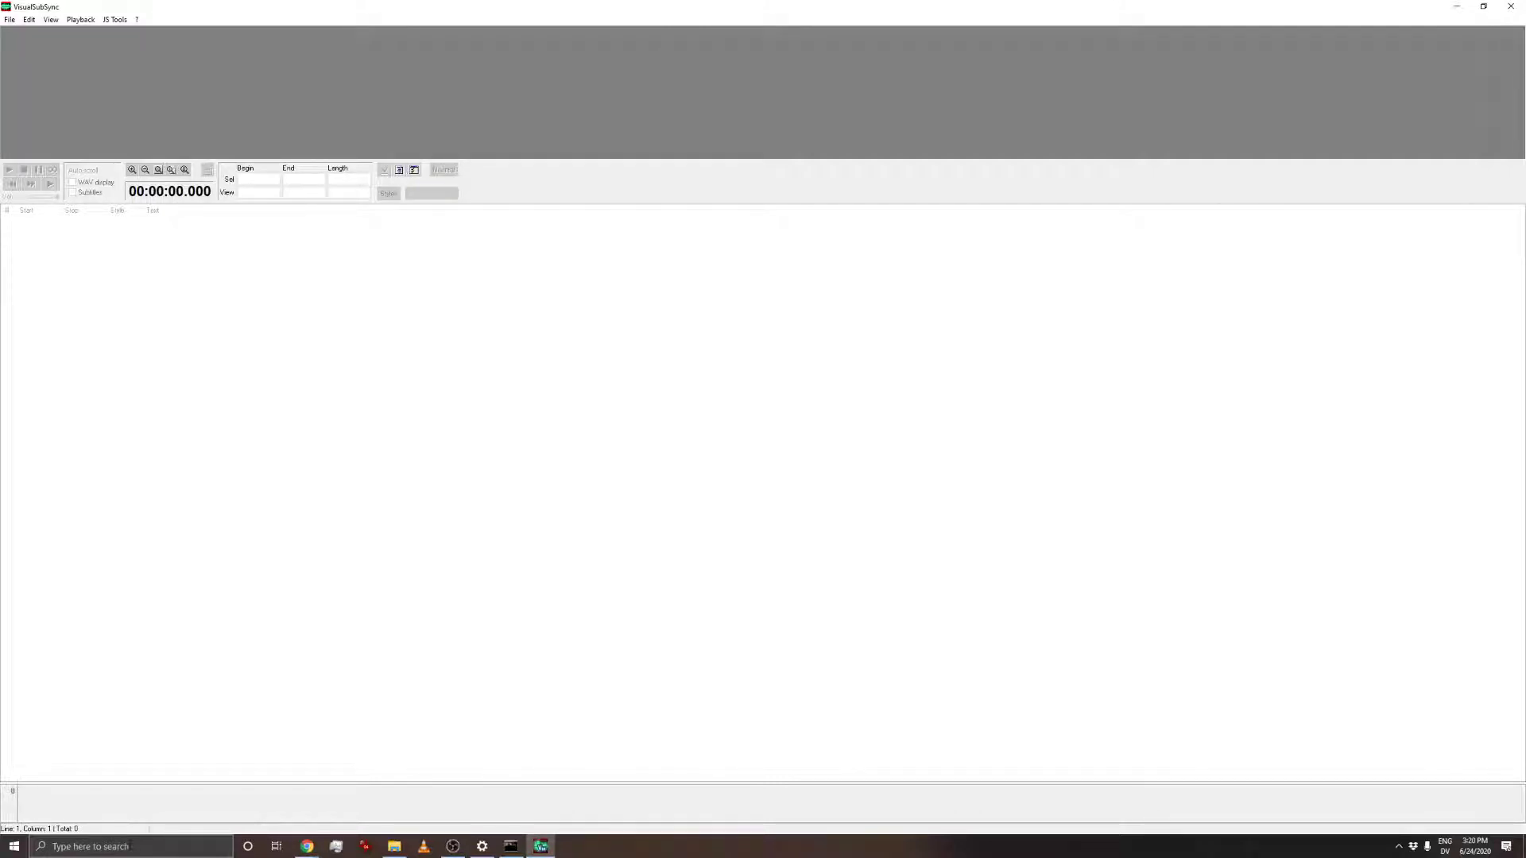
{"action": "left_click", "coordinate": [10, 19]}
{"action": "left_click", "coordinate": [27, 34]}
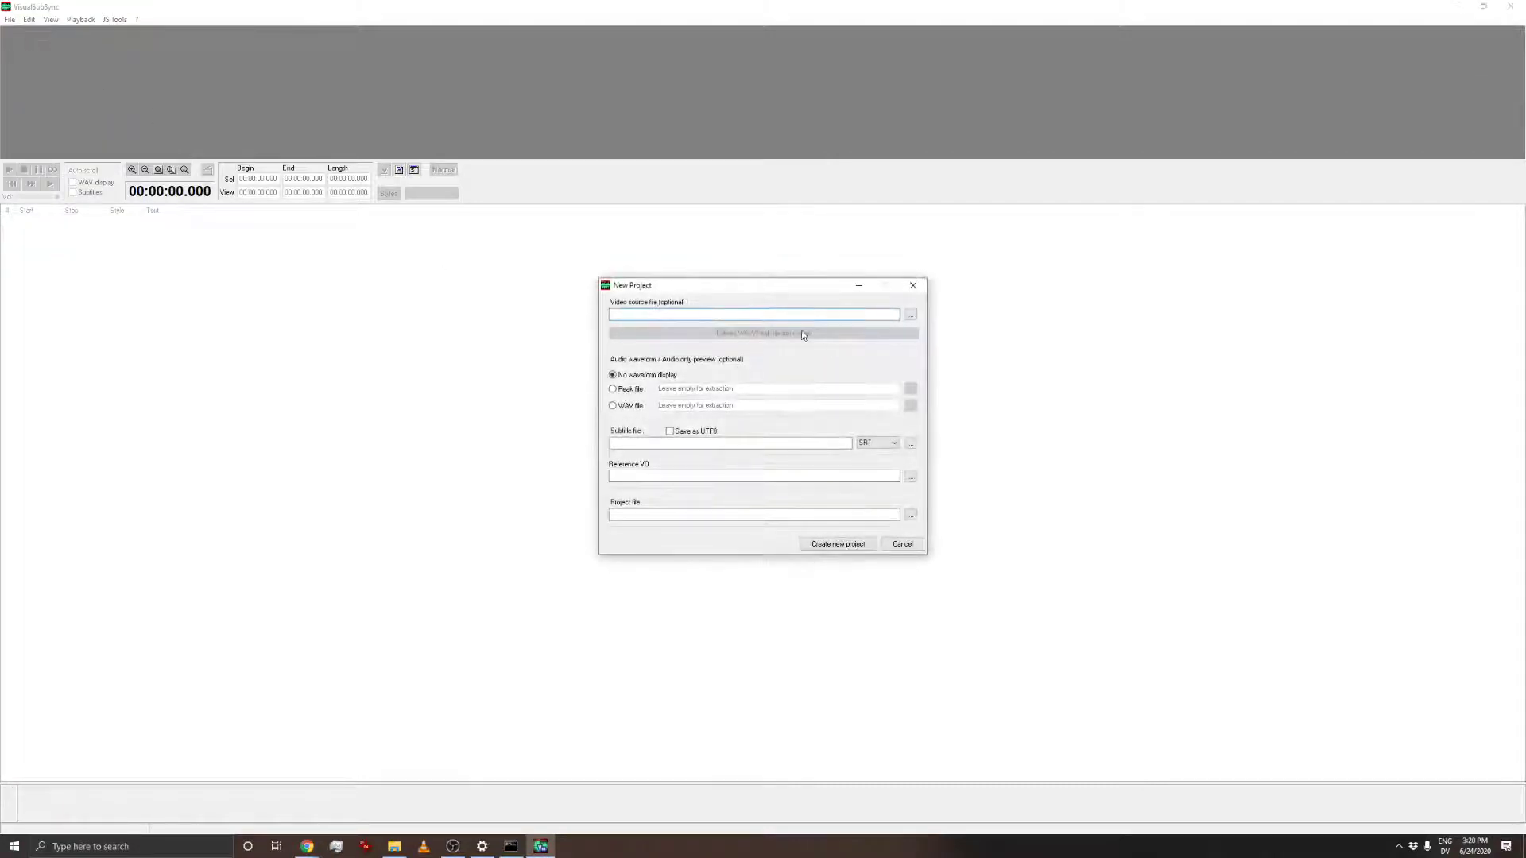
- Set the downloaded MP4 as the project's video source and the exported WAV as its audio waveform file
{"action": "left_click", "coordinate": [911, 315]}
{"action": "left_click", "coordinate": [691, 286]}
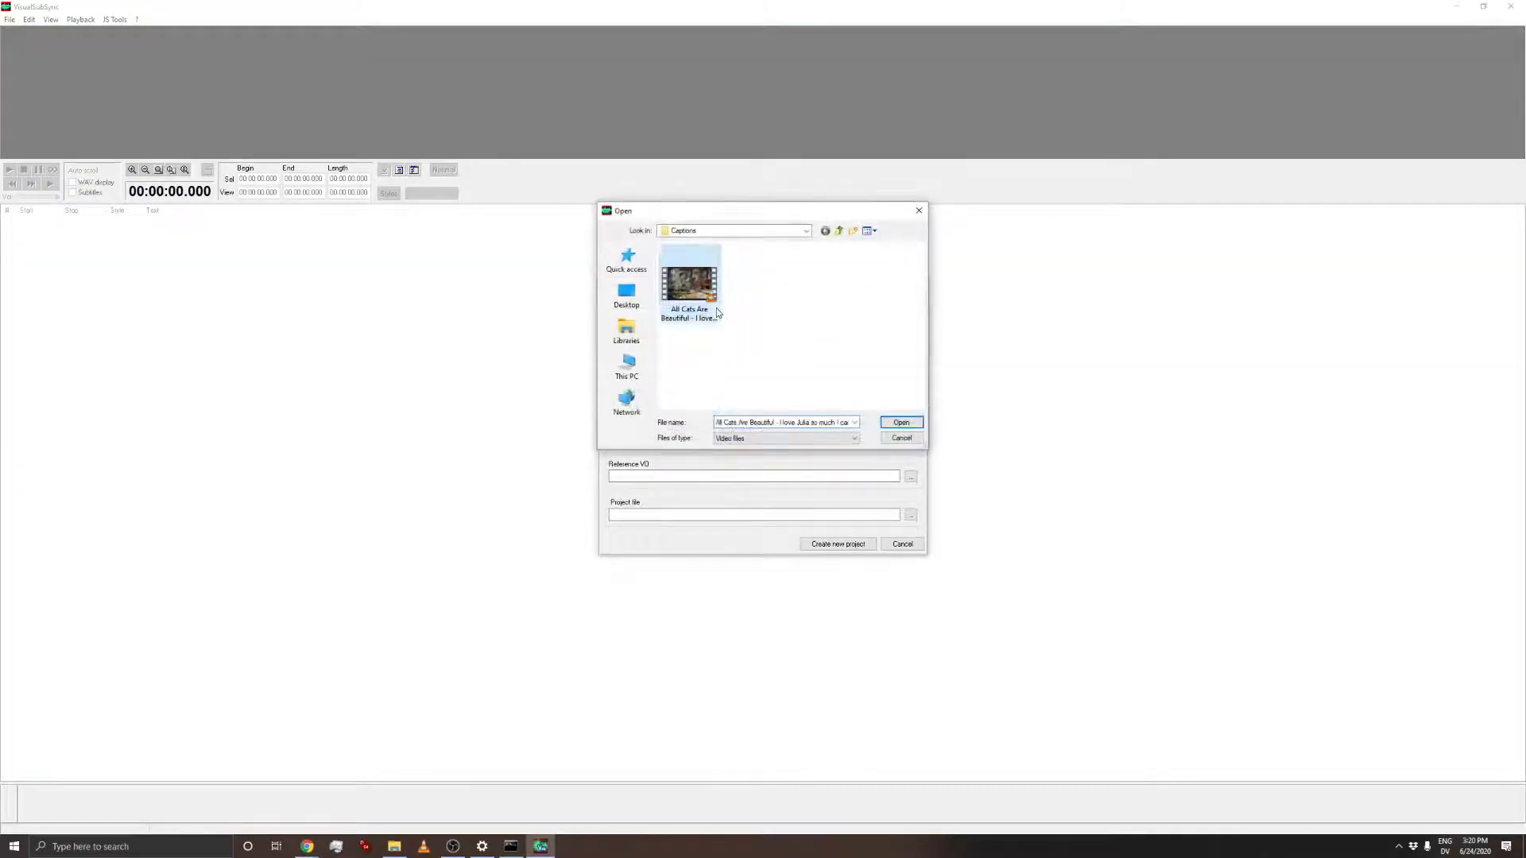
{"action": "left_click", "coordinate": [902, 423]}
{"action": "left_click", "coordinate": [911, 406]}
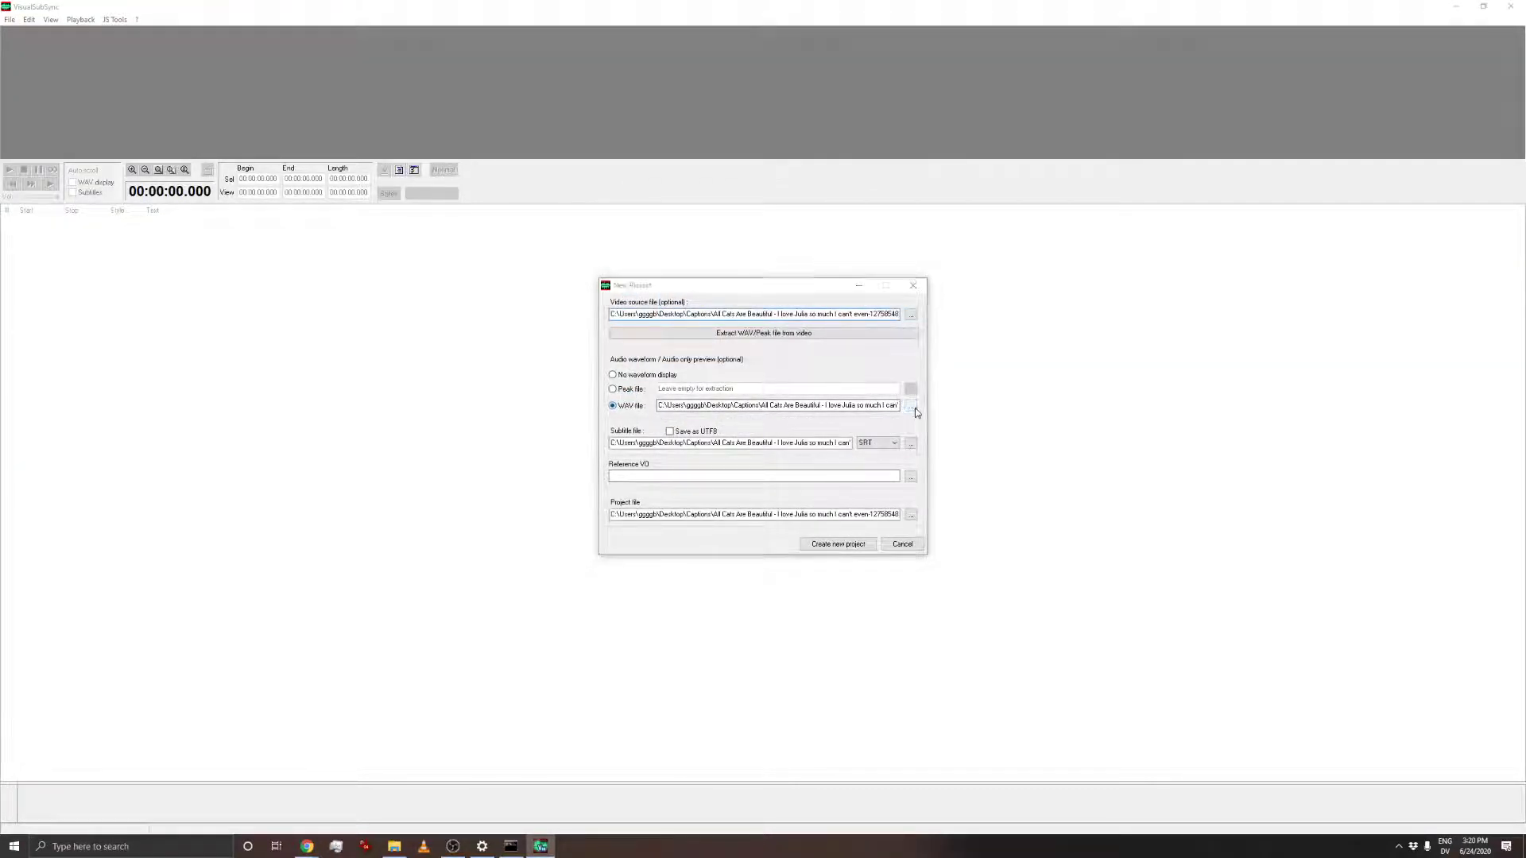
{"action": "double_click", "coordinate": [693, 262]}
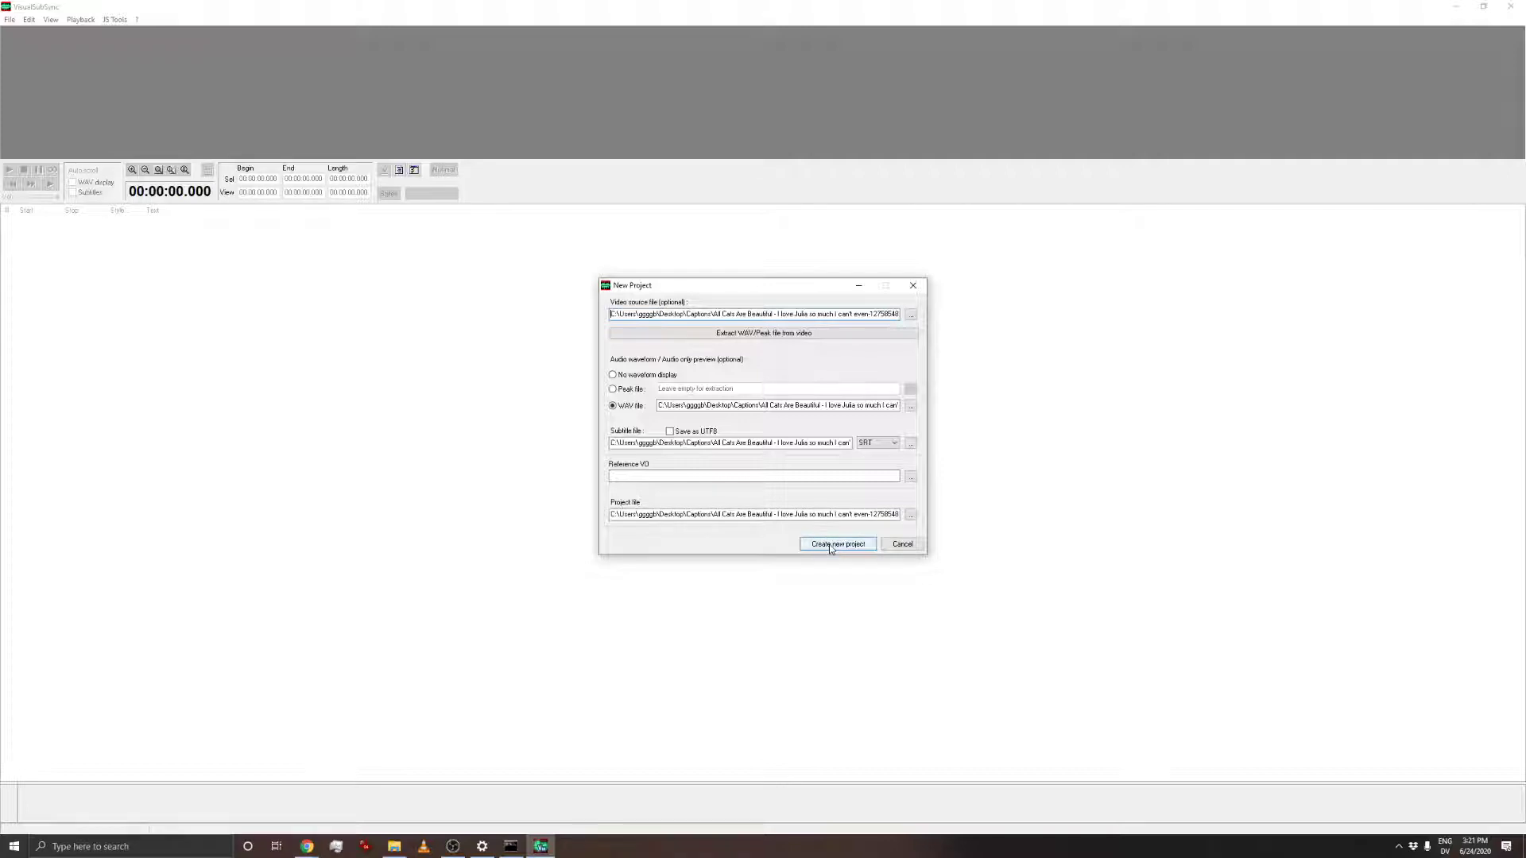
- Keep SRT as the subtitle format and create the new project
{"action": "double_click", "coordinate": [789, 442]}
{"action": "left_click", "coordinate": [875, 443]}
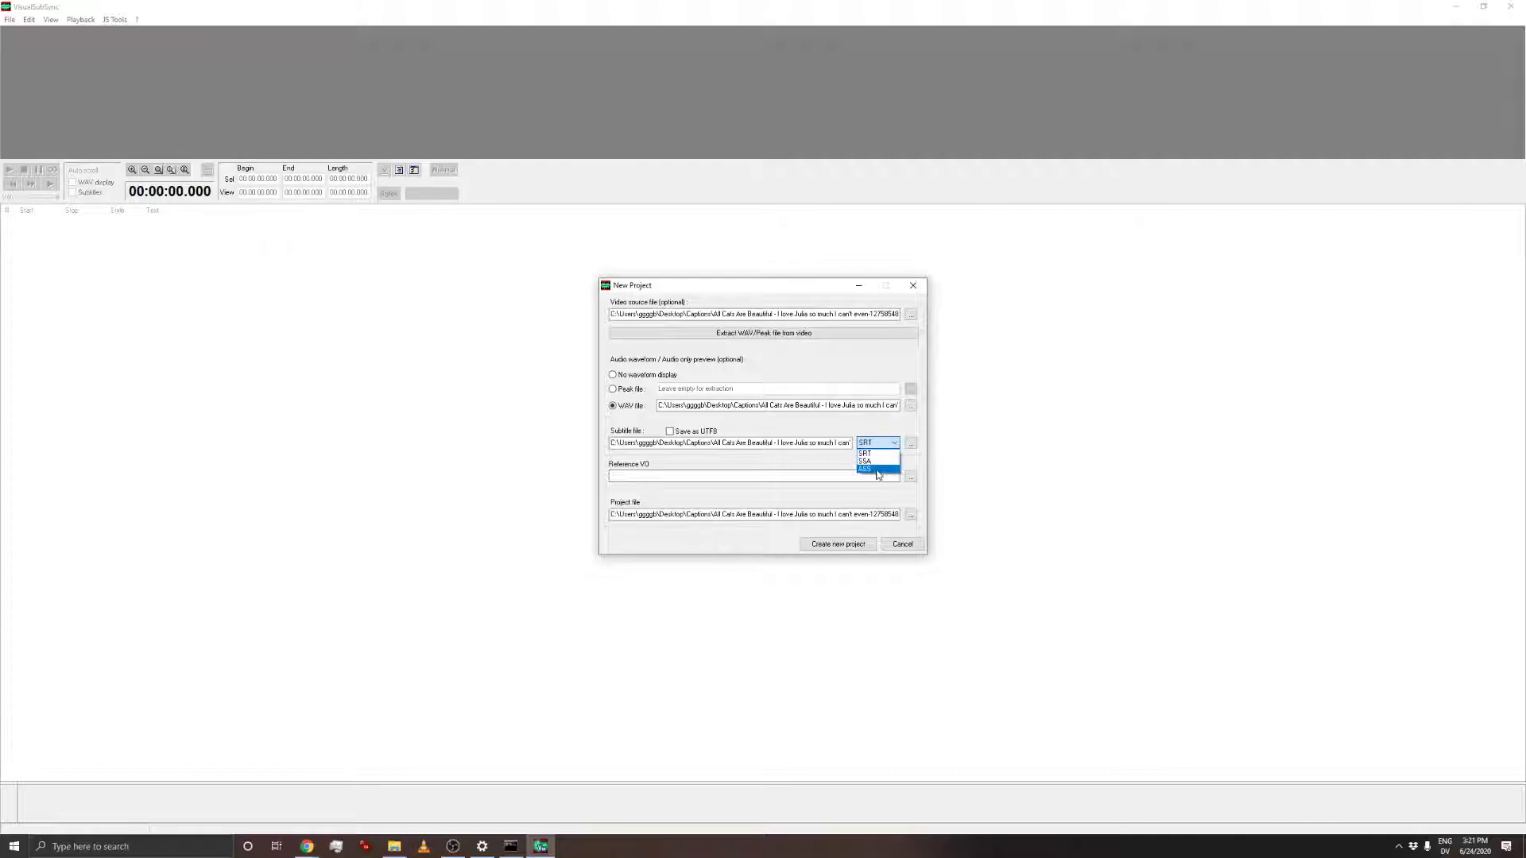
{"action": "left_click", "coordinate": [890, 444]}
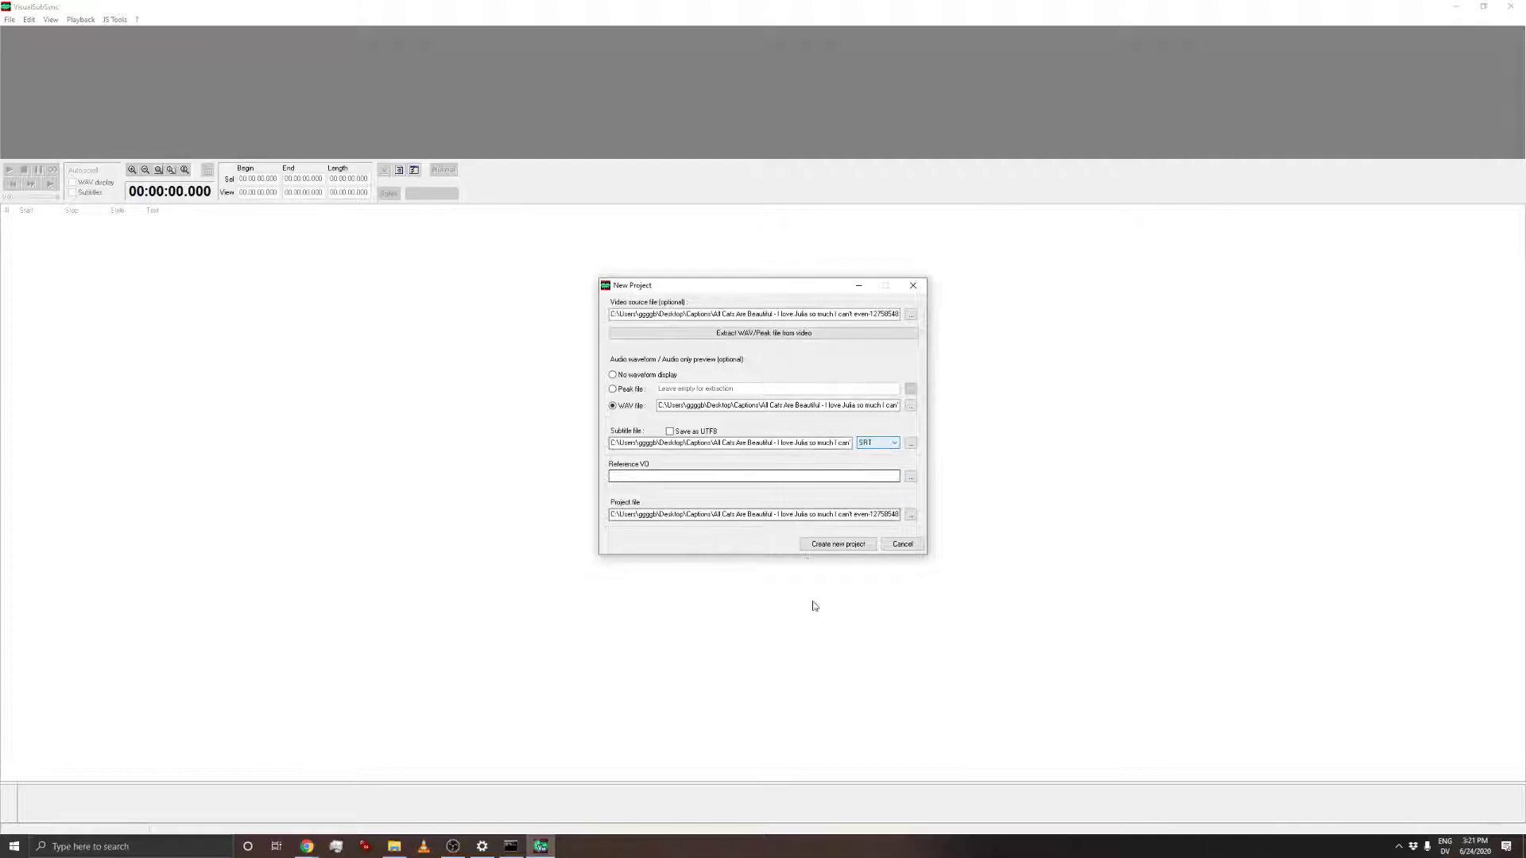
{"action": "left_click", "coordinate": [837, 544]}
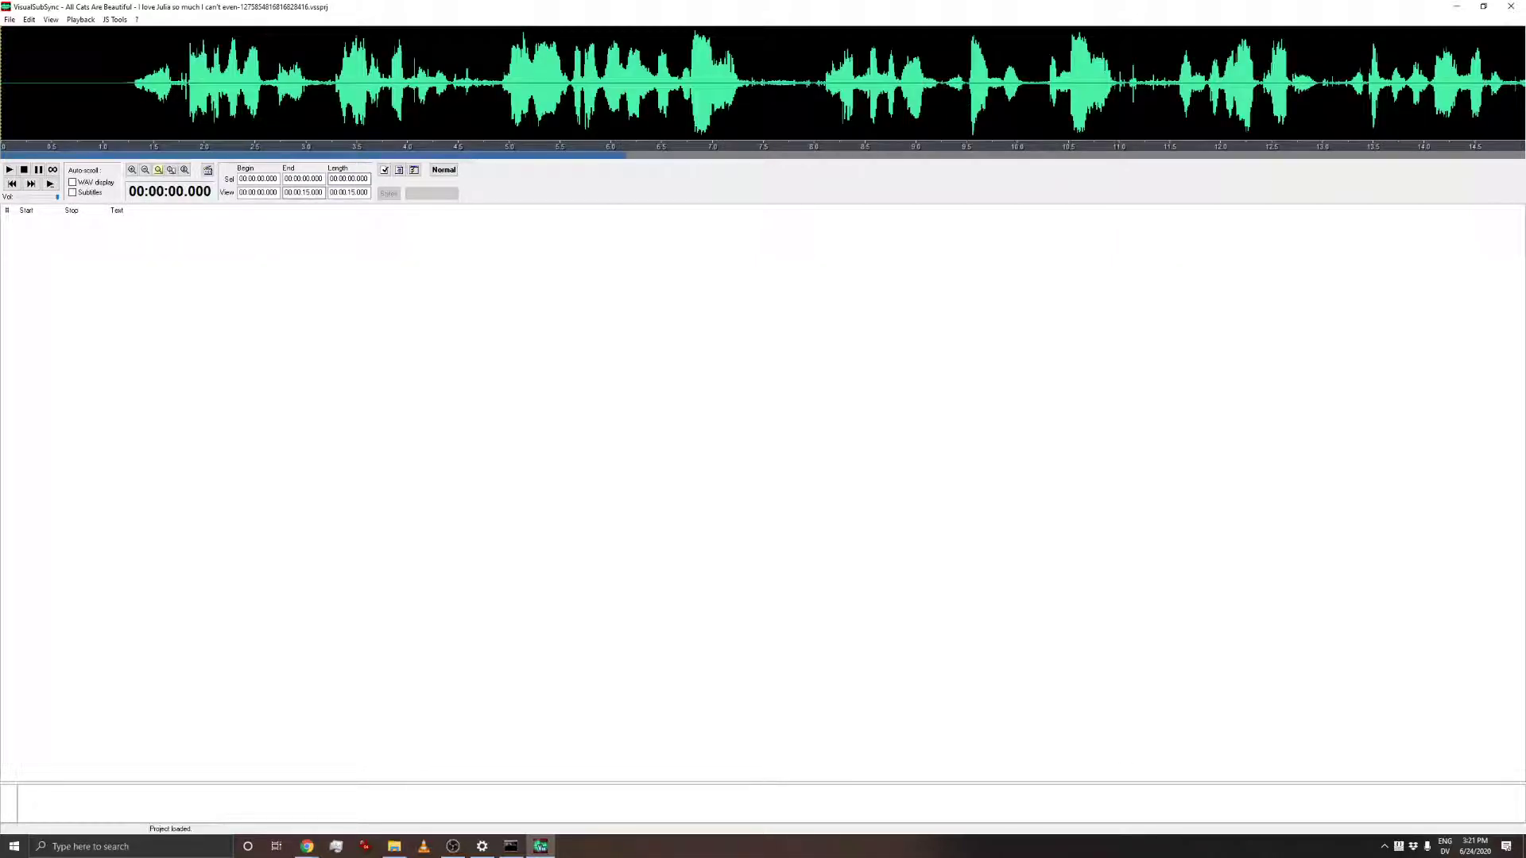
- Select the first spoken phrase on the waveform, from about 1.27 s to 3.09 s, and play the selection
{"action": "left_click_drag", "start_coordinate": [514, 157], "coordinate": [303, 184]}
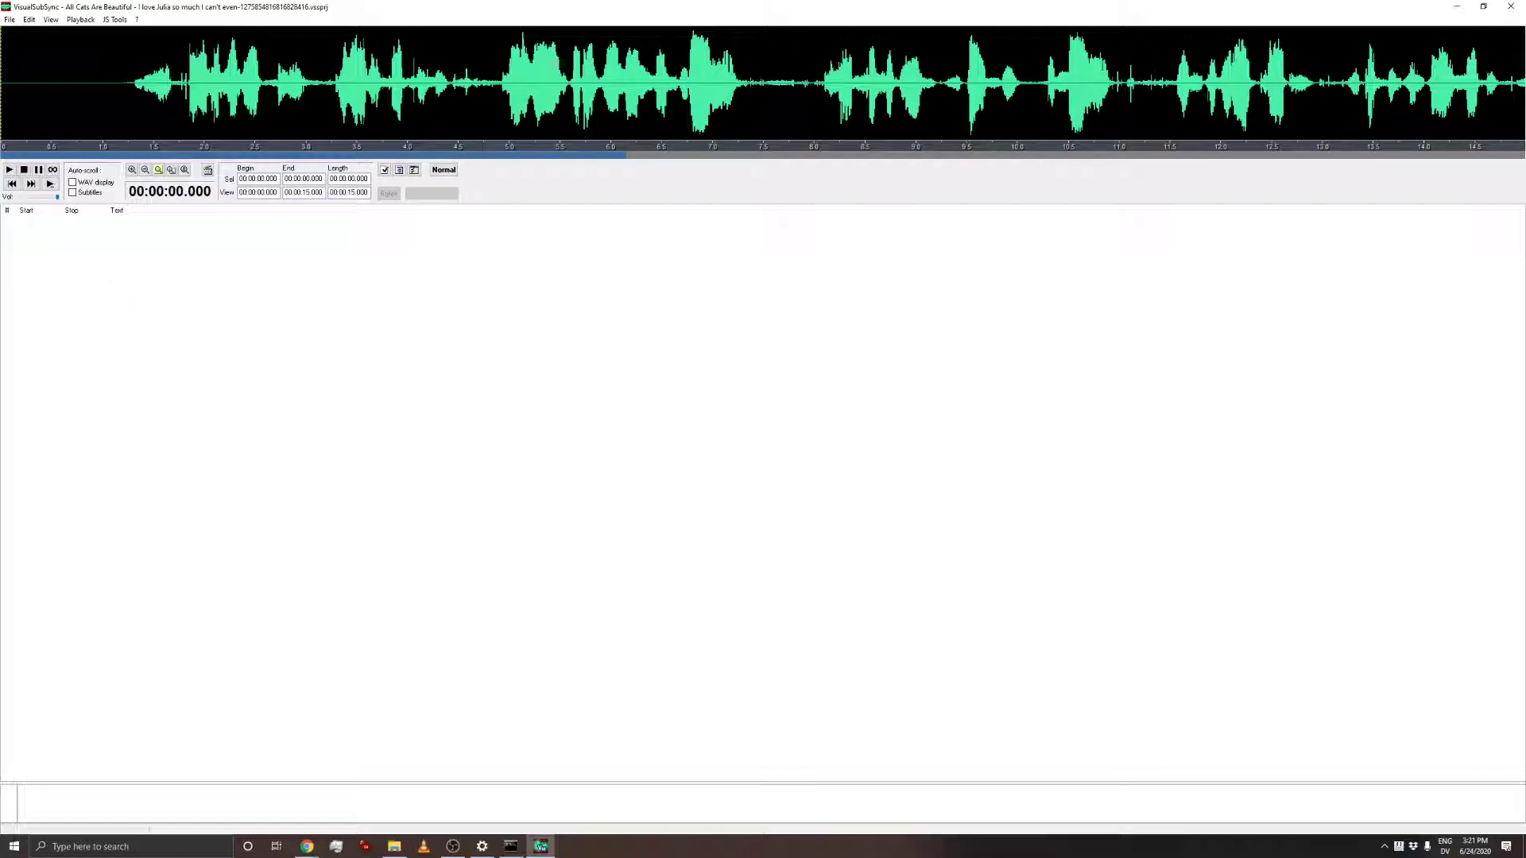
{"action": "left_click_drag", "start_coordinate": [120, 80], "coordinate": [322, 103]}
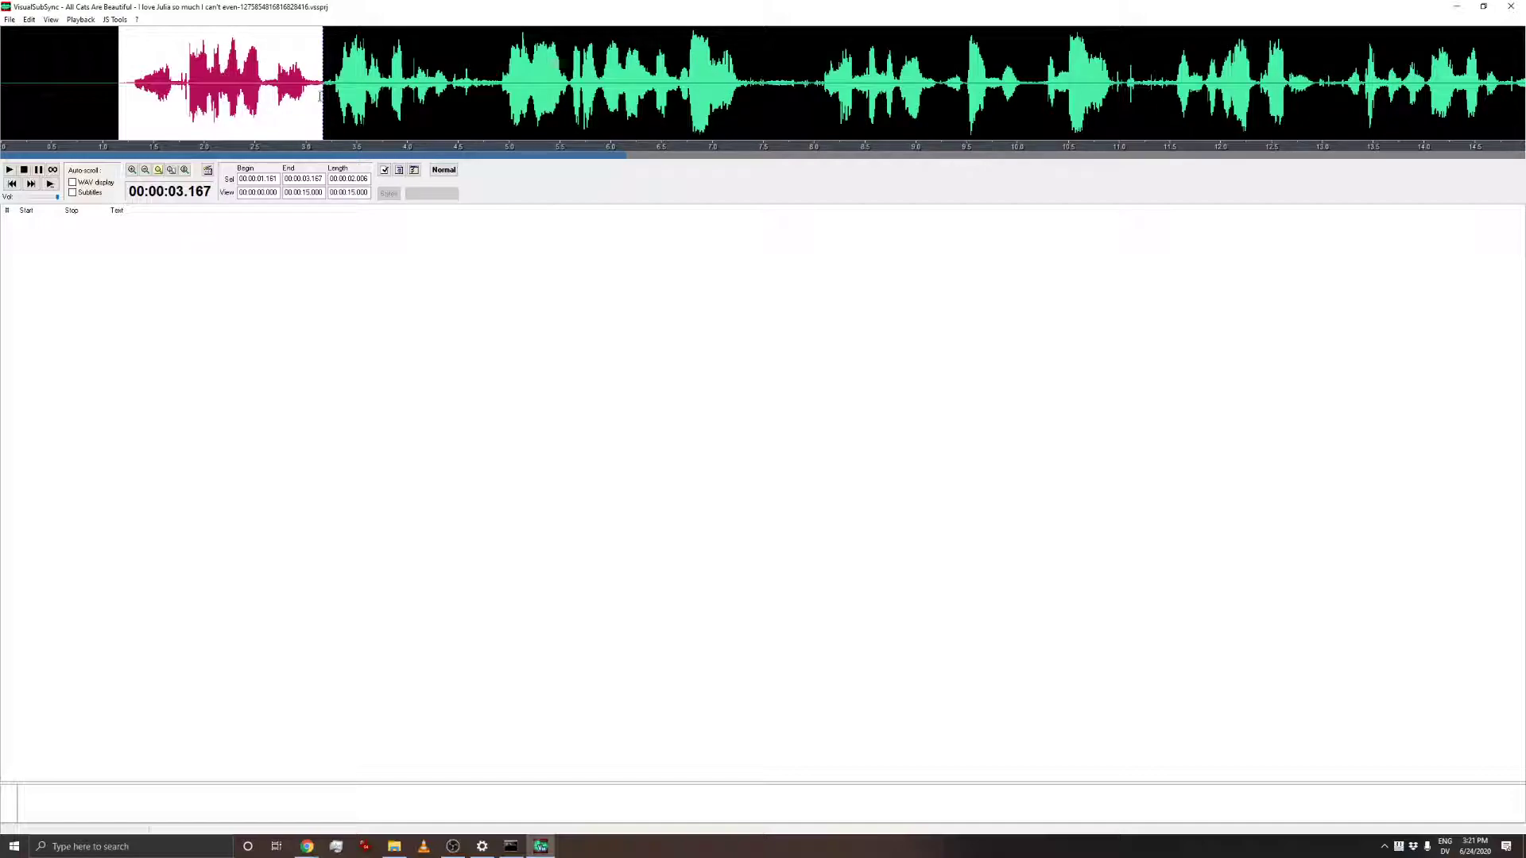
{"action": "left_click_drag", "start_coordinate": [321, 96], "coordinate": [316, 96]}
{"action": "key", "text": "ctrl+space"}
{"action": "left_click_drag", "start_coordinate": [119, 104], "coordinate": [131, 104]}
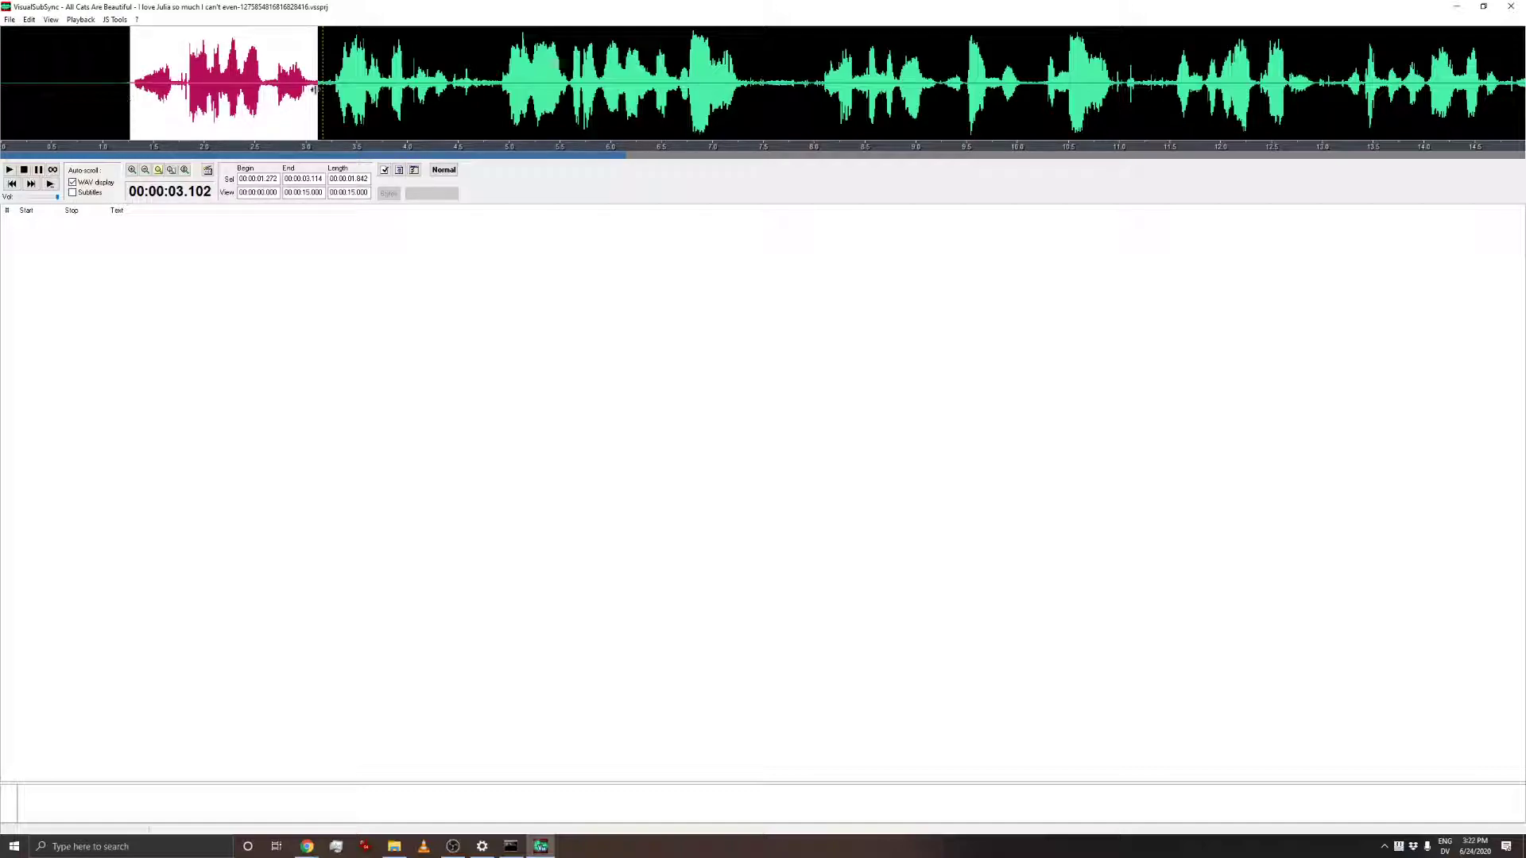
{"action": "left_click_drag", "start_coordinate": [316, 101], "coordinate": [314, 101]}
{"action": "key", "text": "space"}
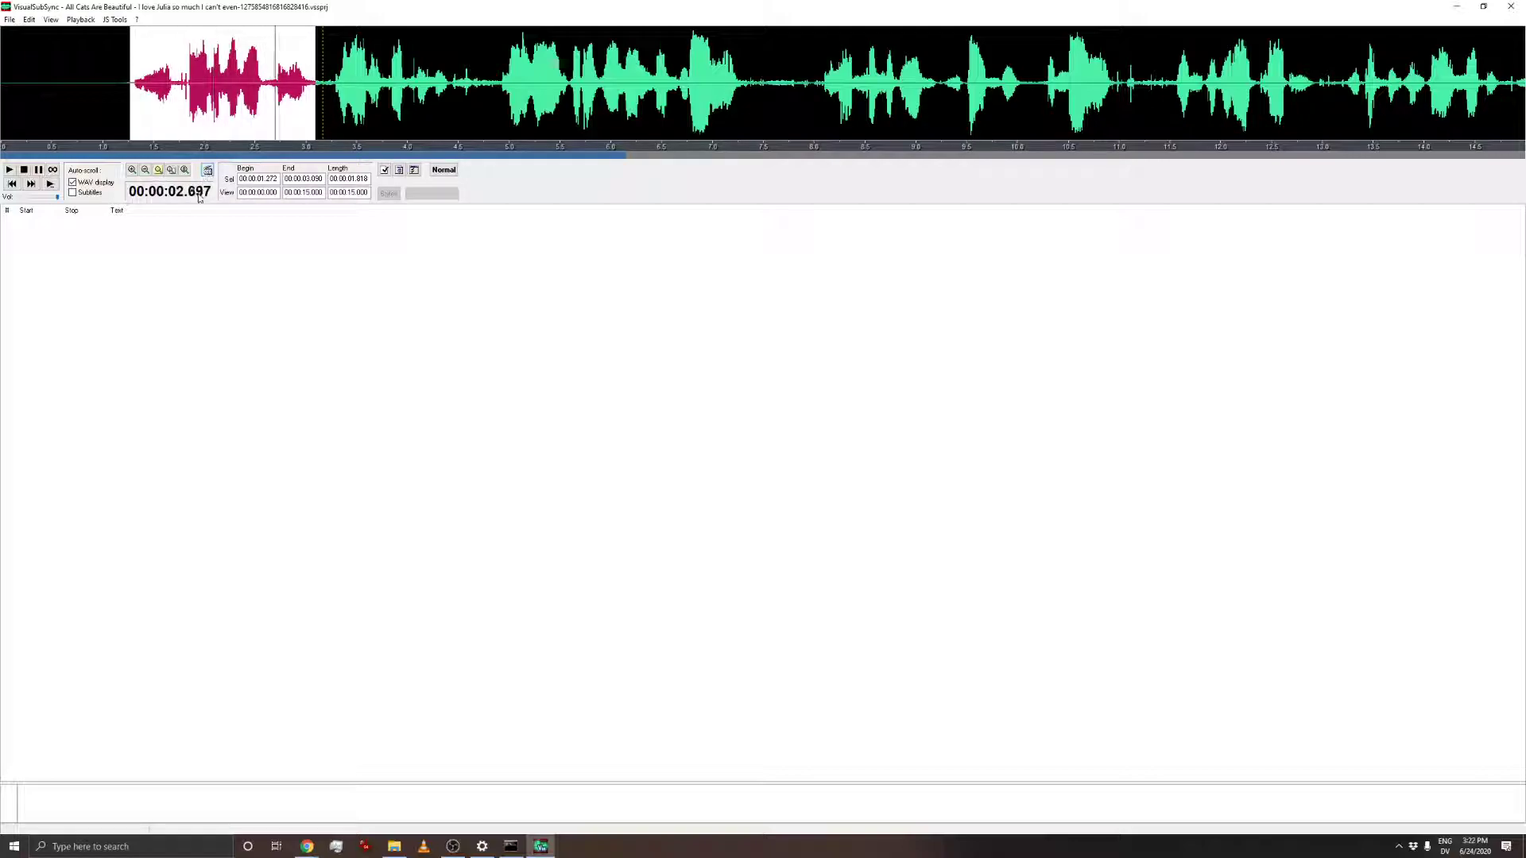
- Add a subtitle over the selected phrase reading "[Jacques Pepin] Julia, I have a limerick for you!"
{"action": "right_click", "coordinate": [217, 79]}
{"action": "left_click", "coordinate": [239, 86]}
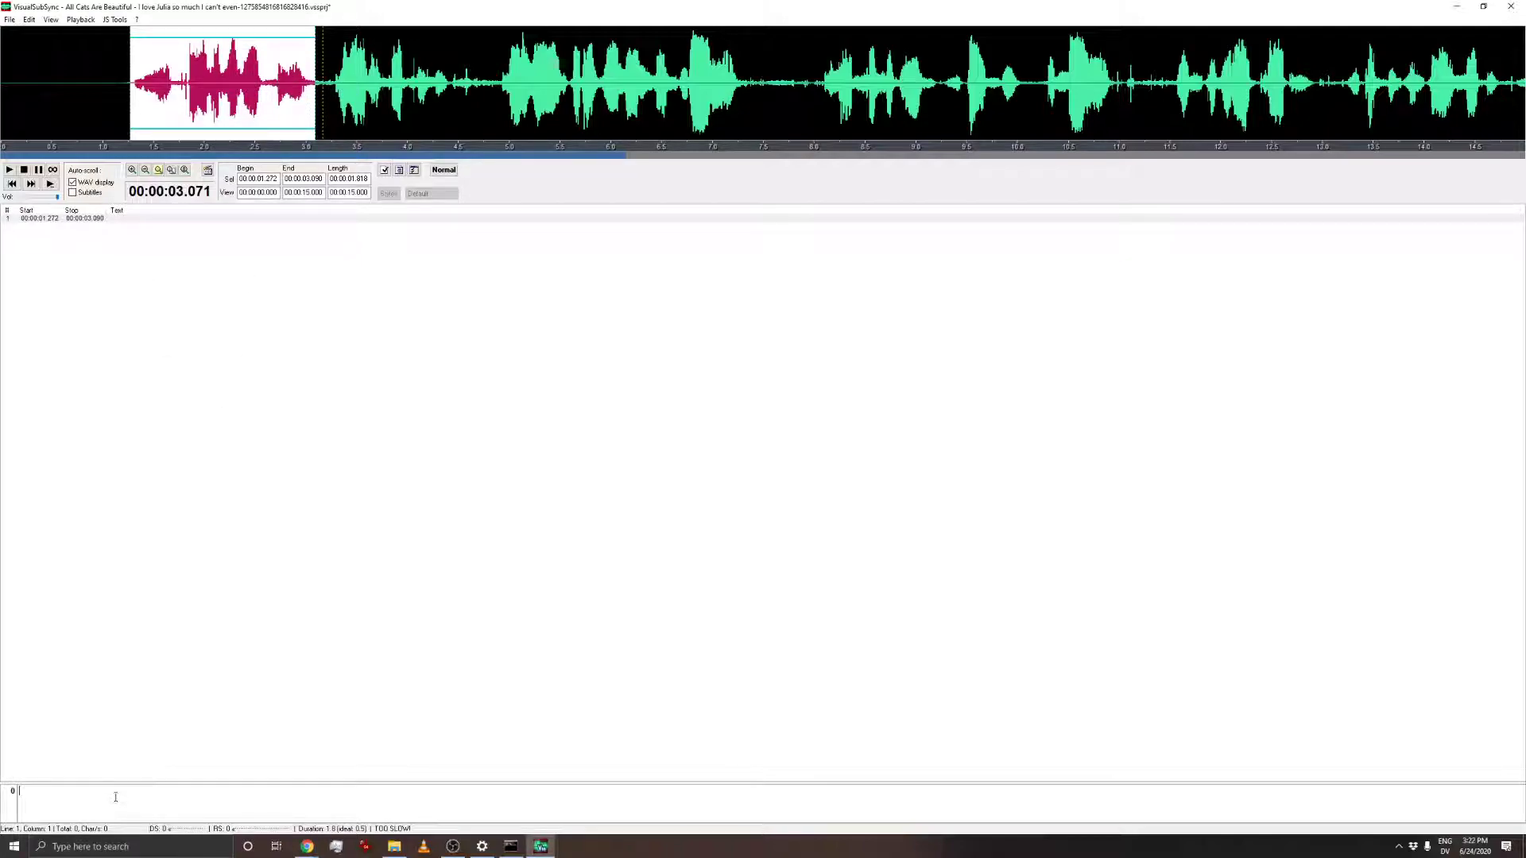
{"action": "type", "text": "¡Ja"}
{"action": "type", "text": "cques Po"}
{"action": "type", "text": "pin"}
{"action": "type", "text": "] Julia"}
{"action": "type", "text": ", "}
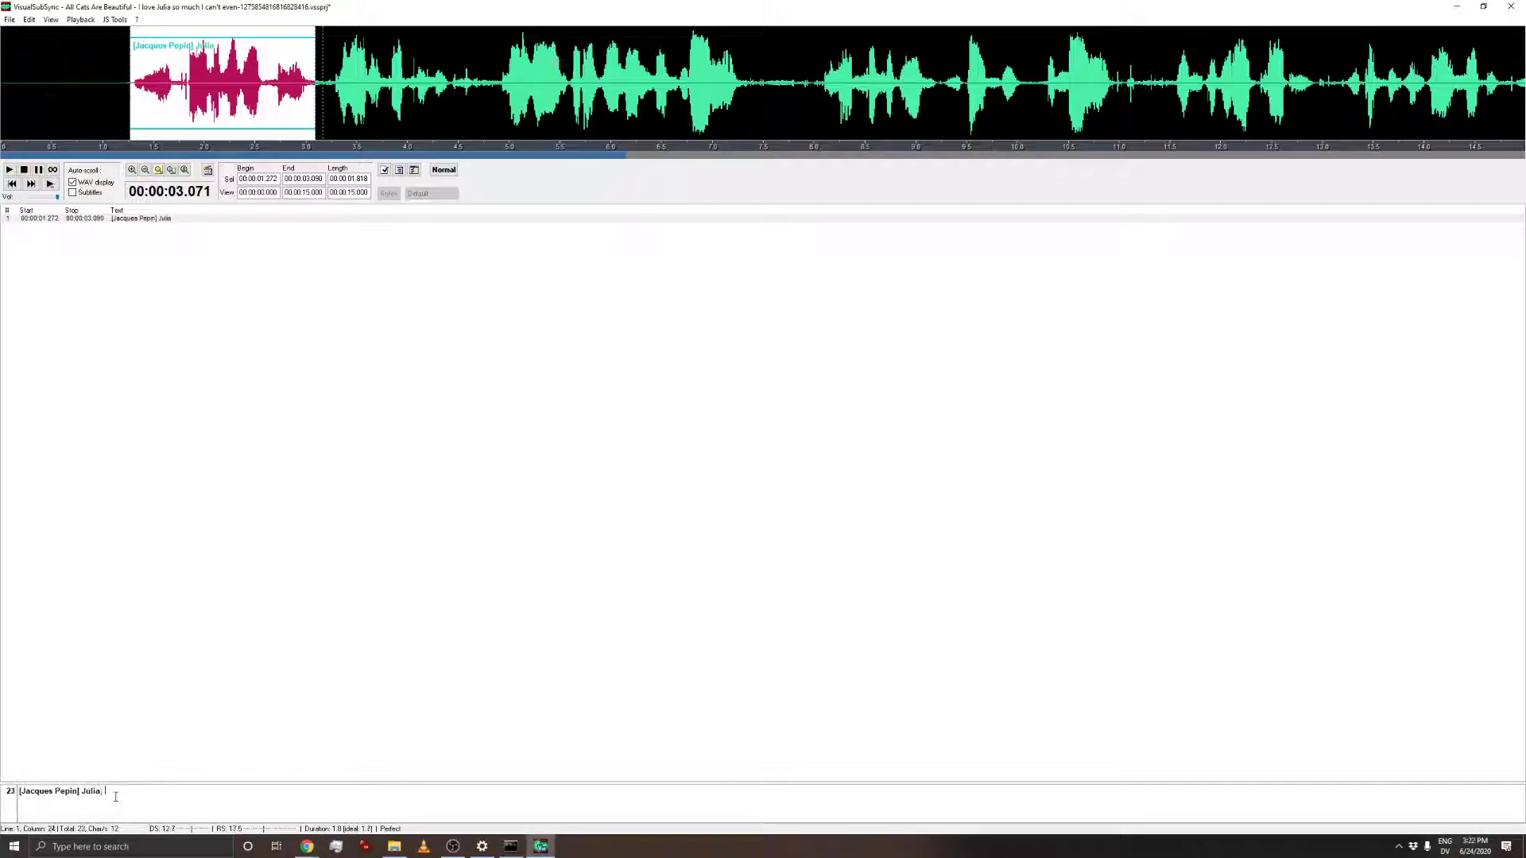
{"action": "type", "text": "I have a riddle for you!"}
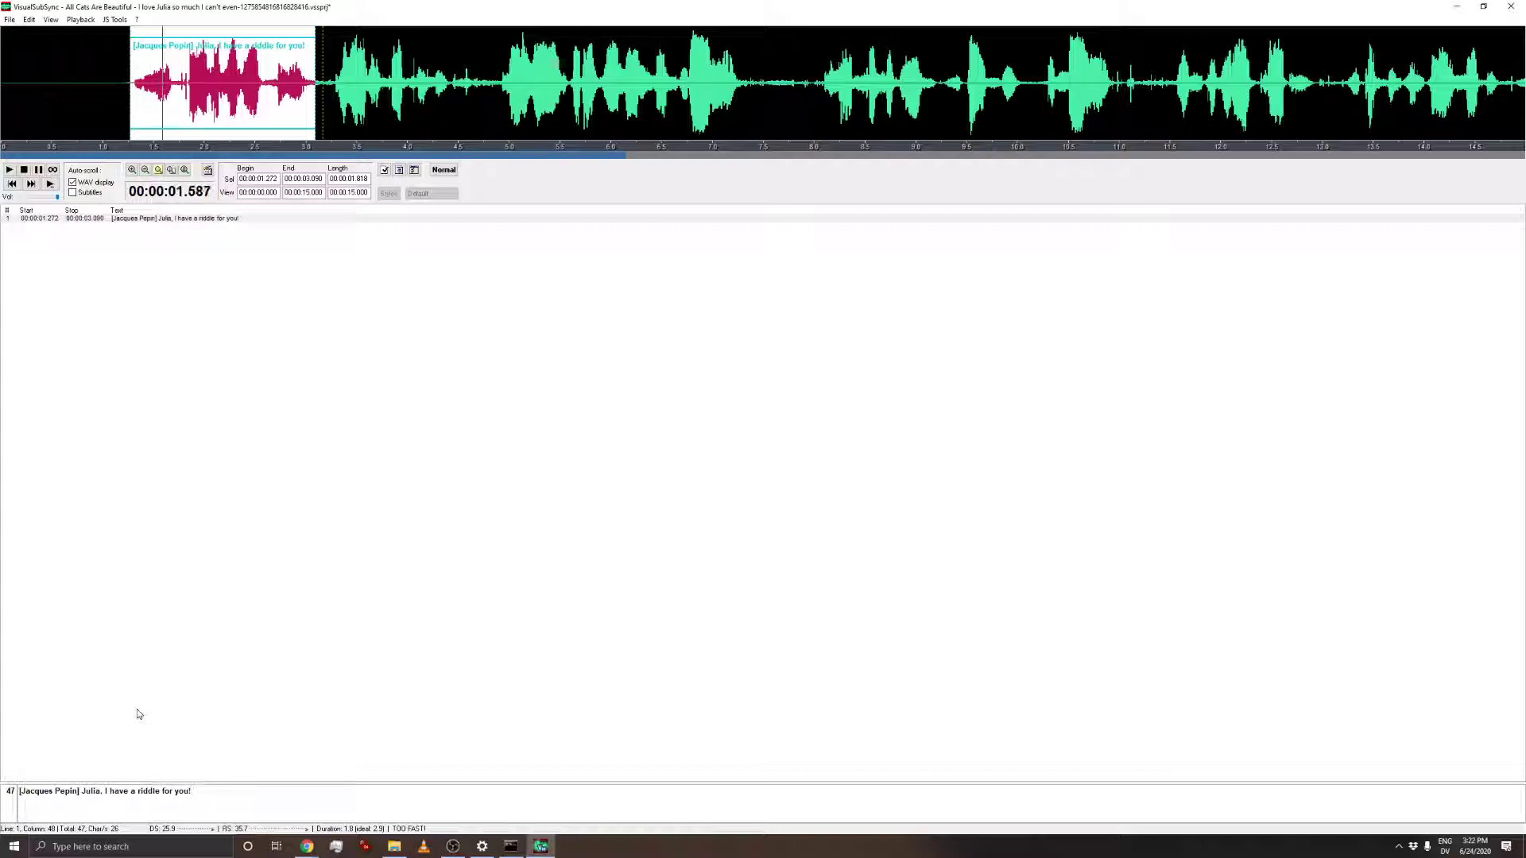
{"action": "double_click", "coordinate": [147, 792]}
{"action": "type", "text": "limerick"}
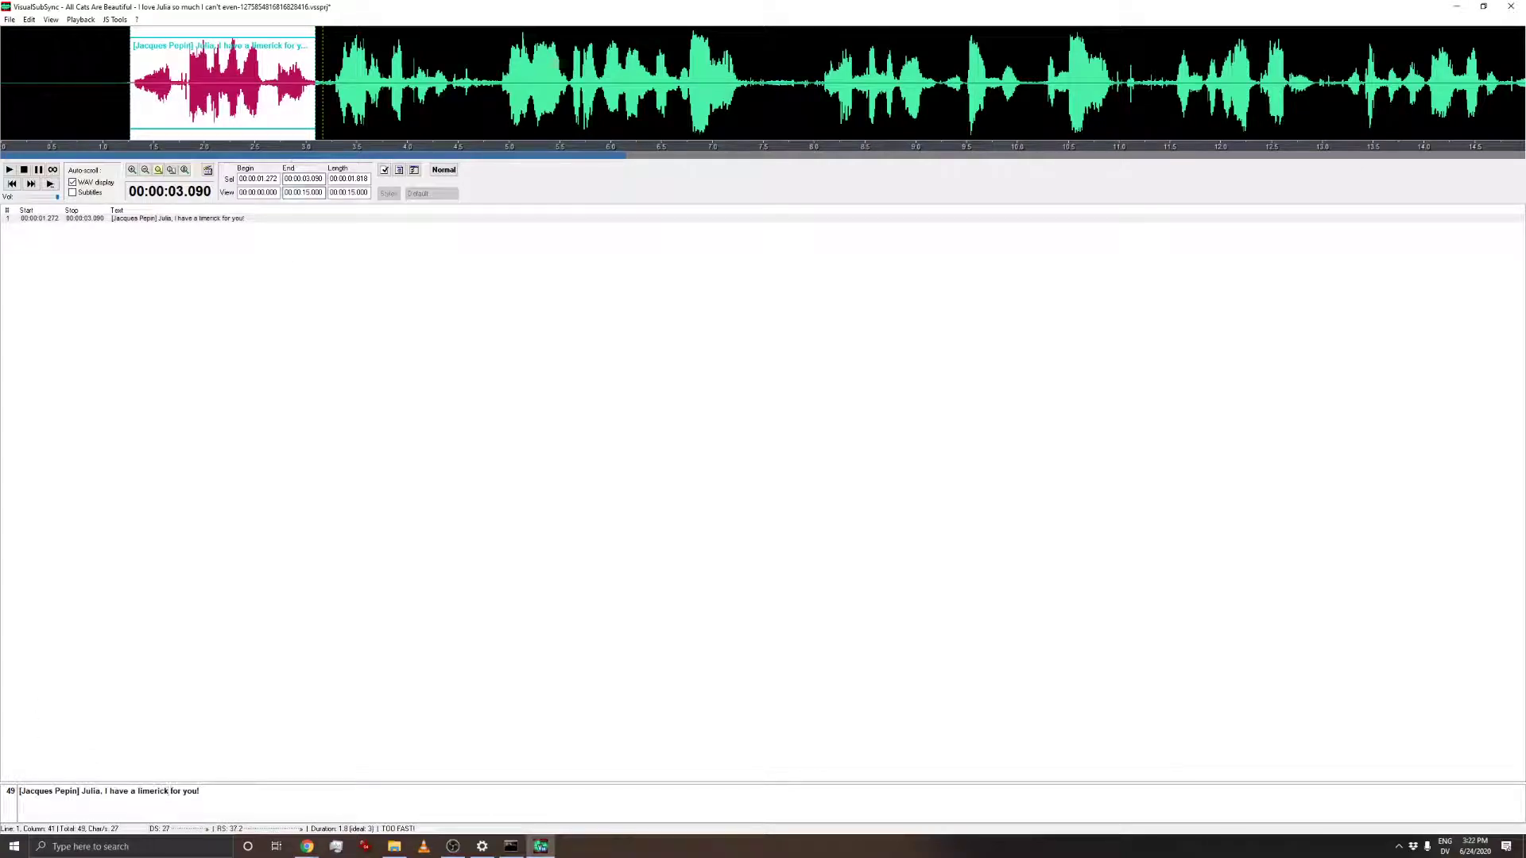
- Add a second subtitle from about 3.21 s to 4.72 s reading "[Julia Child] Good, I love limericks!"
{"action": "left_click_drag", "start_coordinate": [329, 79], "coordinate": [481, 79]}
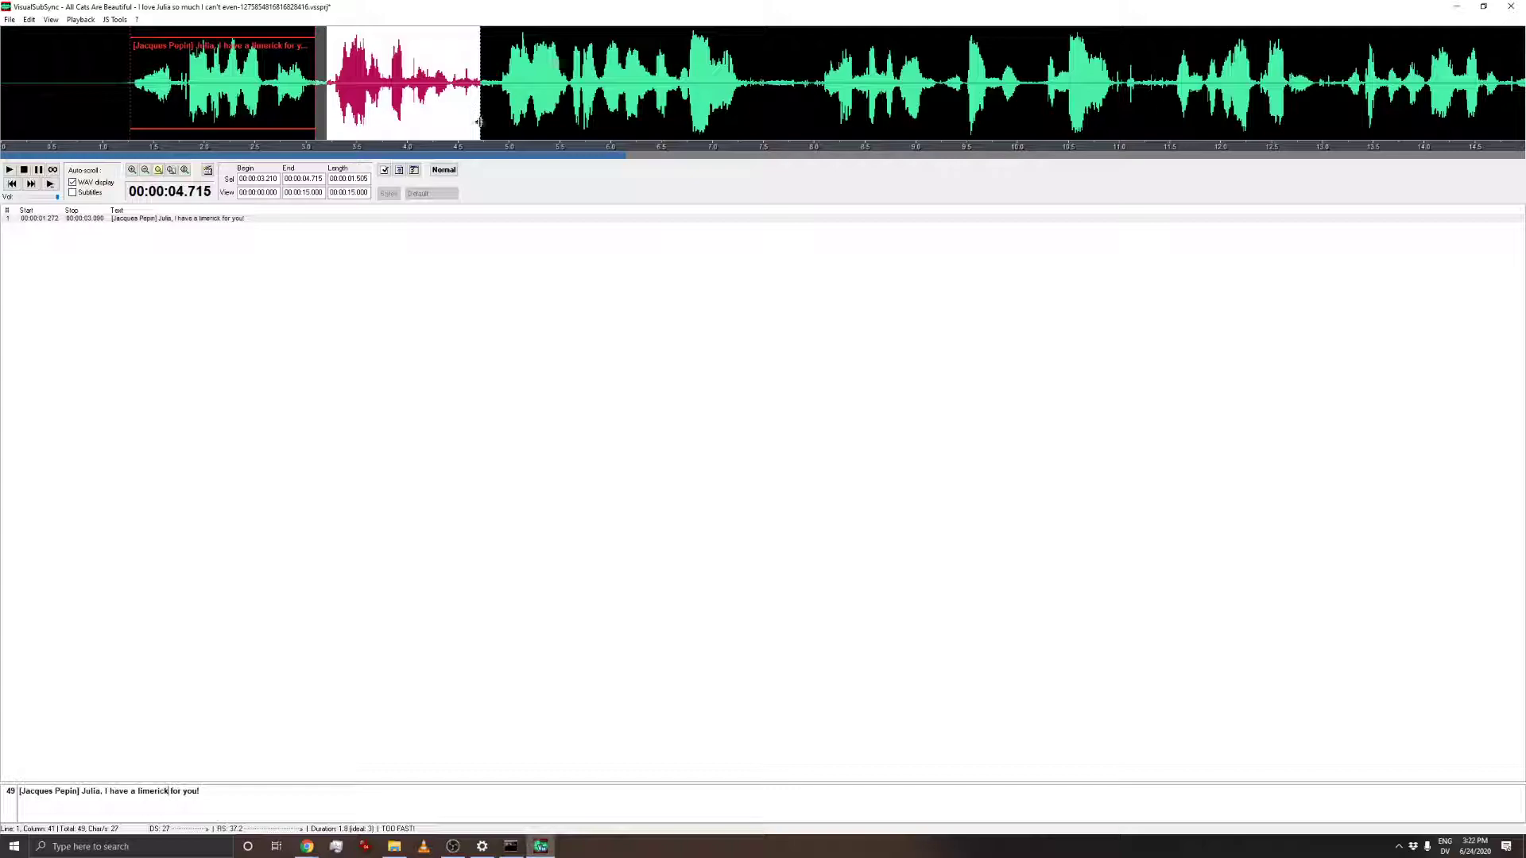
{"action": "key", "text": "space"}
{"action": "right_click", "coordinate": [396, 100]}
{"action": "left_click", "coordinate": [419, 104]}
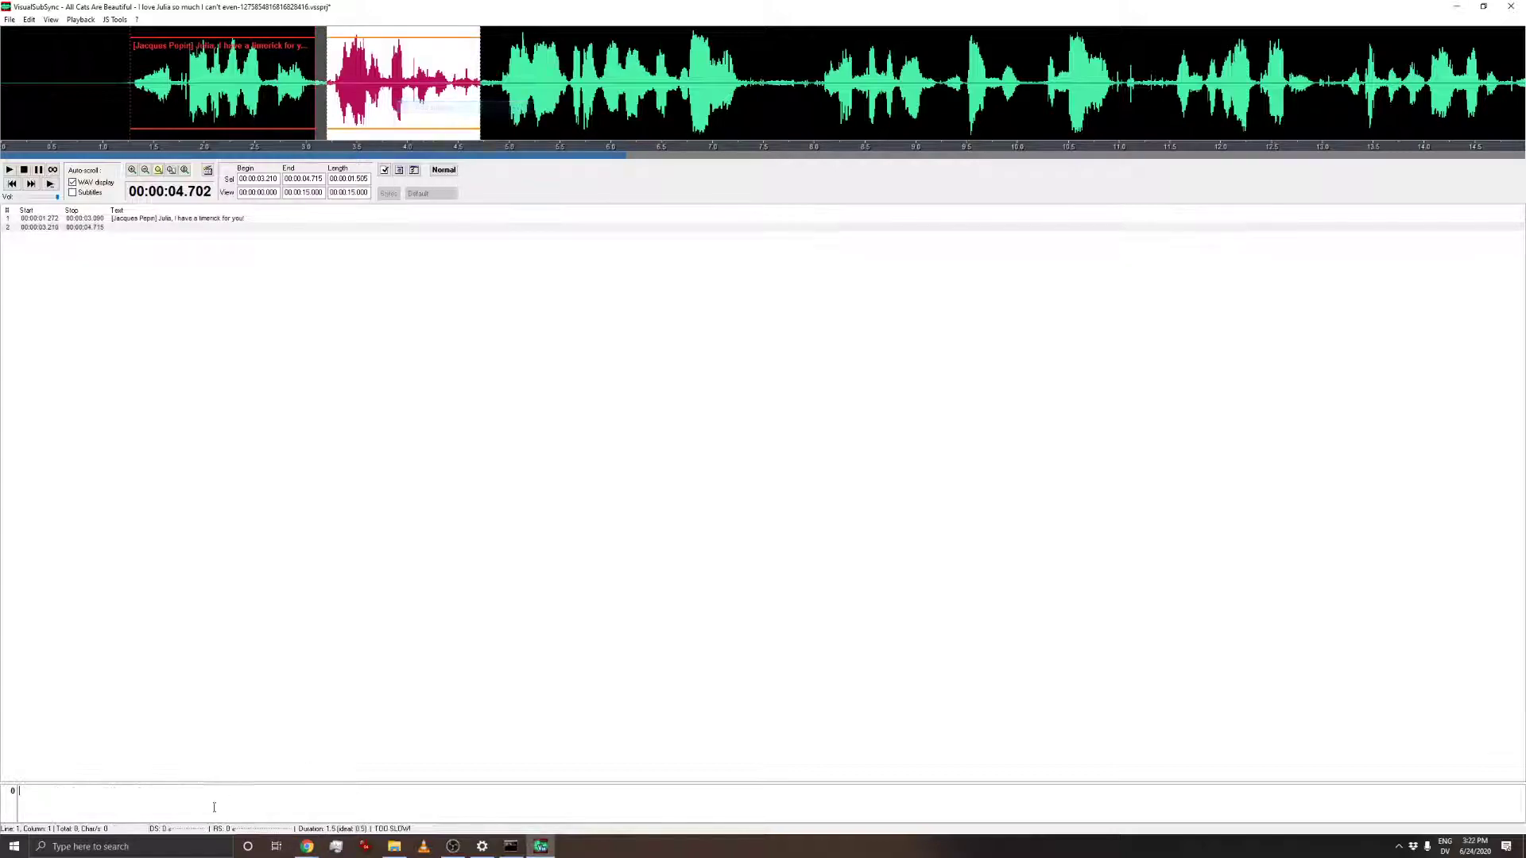
{"action": "type", "text": "[Julia Child]"}
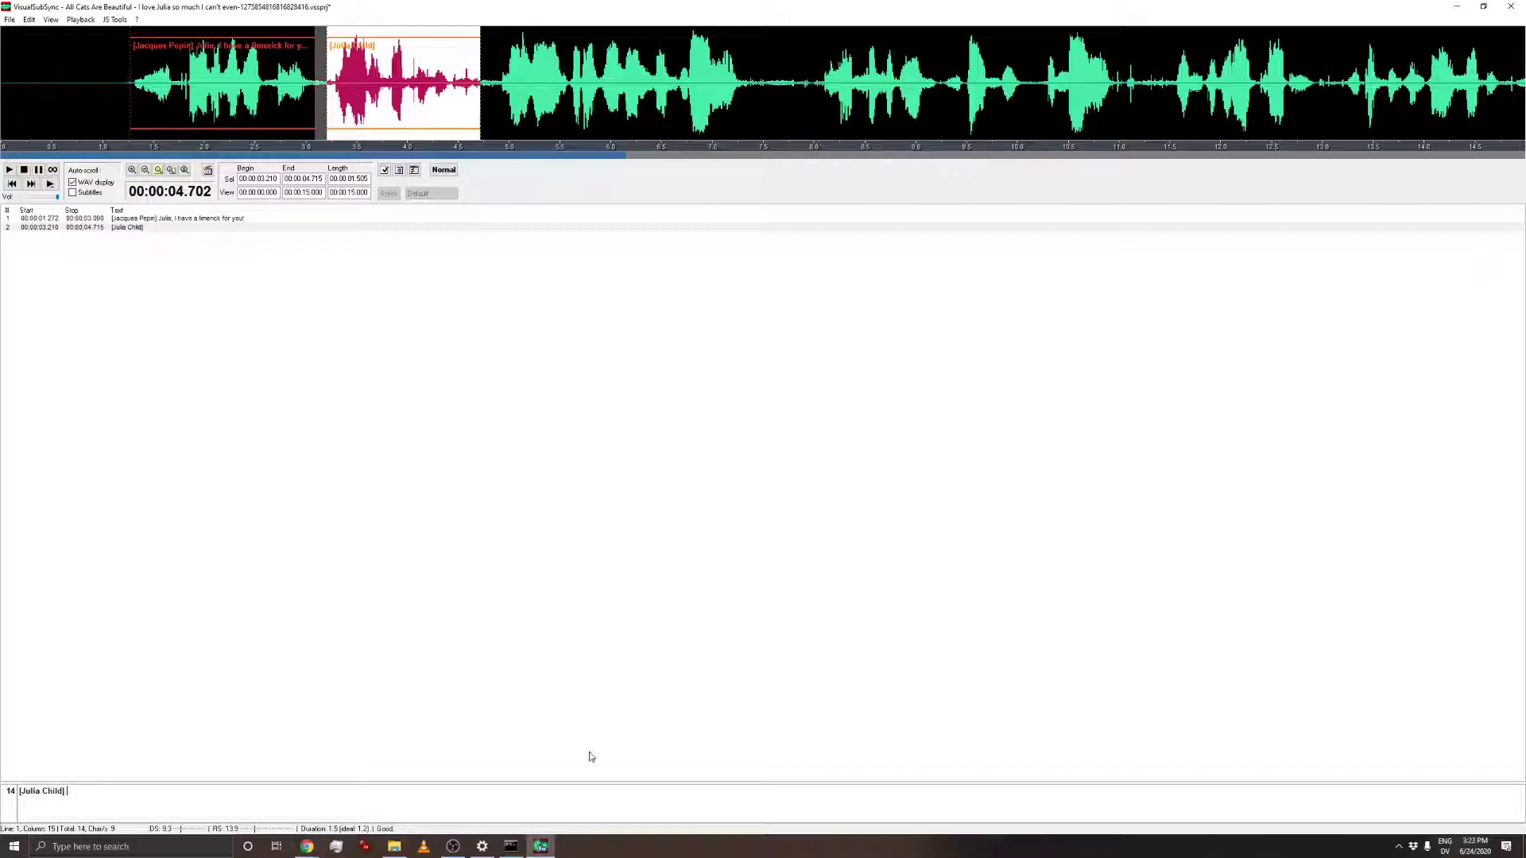
{"action": "type", "text": "Good, "}
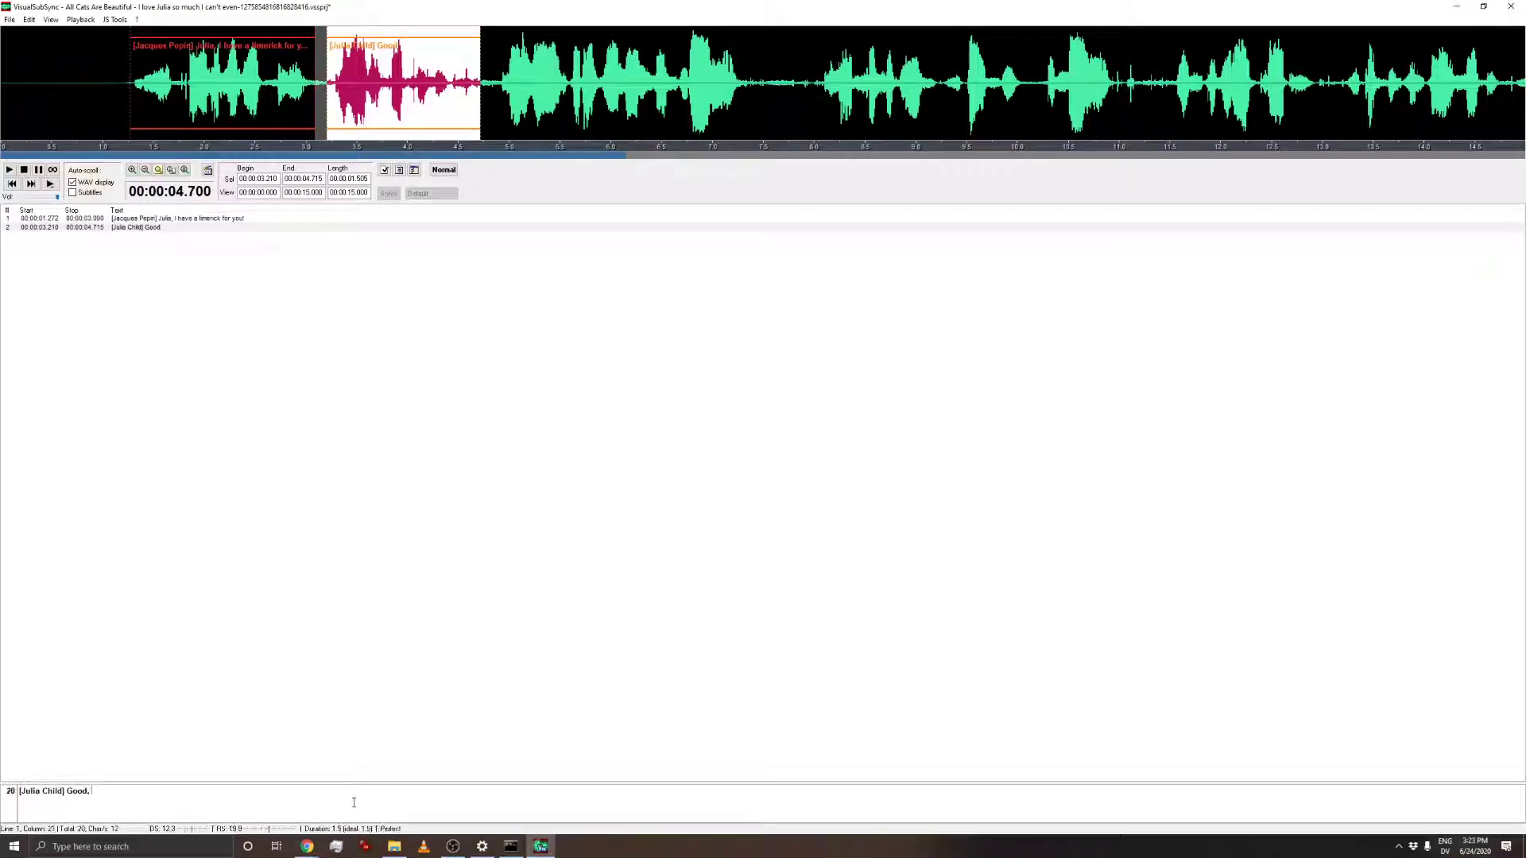
{"action": "type", "text": "I love limericks!"}
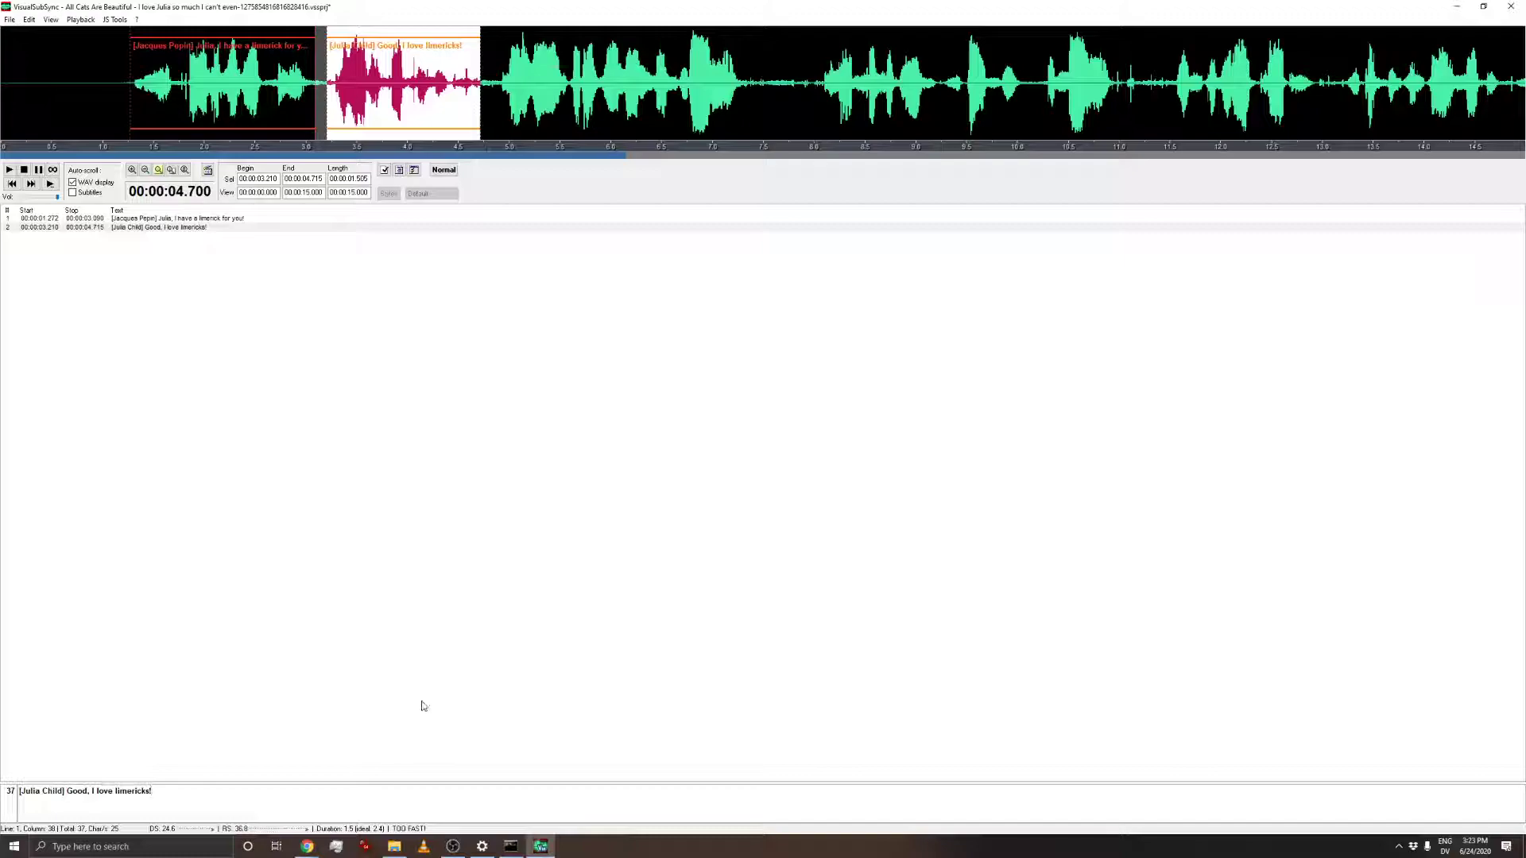
- Add a third subtitle from about 4.84 s to 7.36 s reading "[Jacques] There once was a woman named Child"
{"action": "left_click_drag", "start_coordinate": [493, 79], "coordinate": [748, 80]}
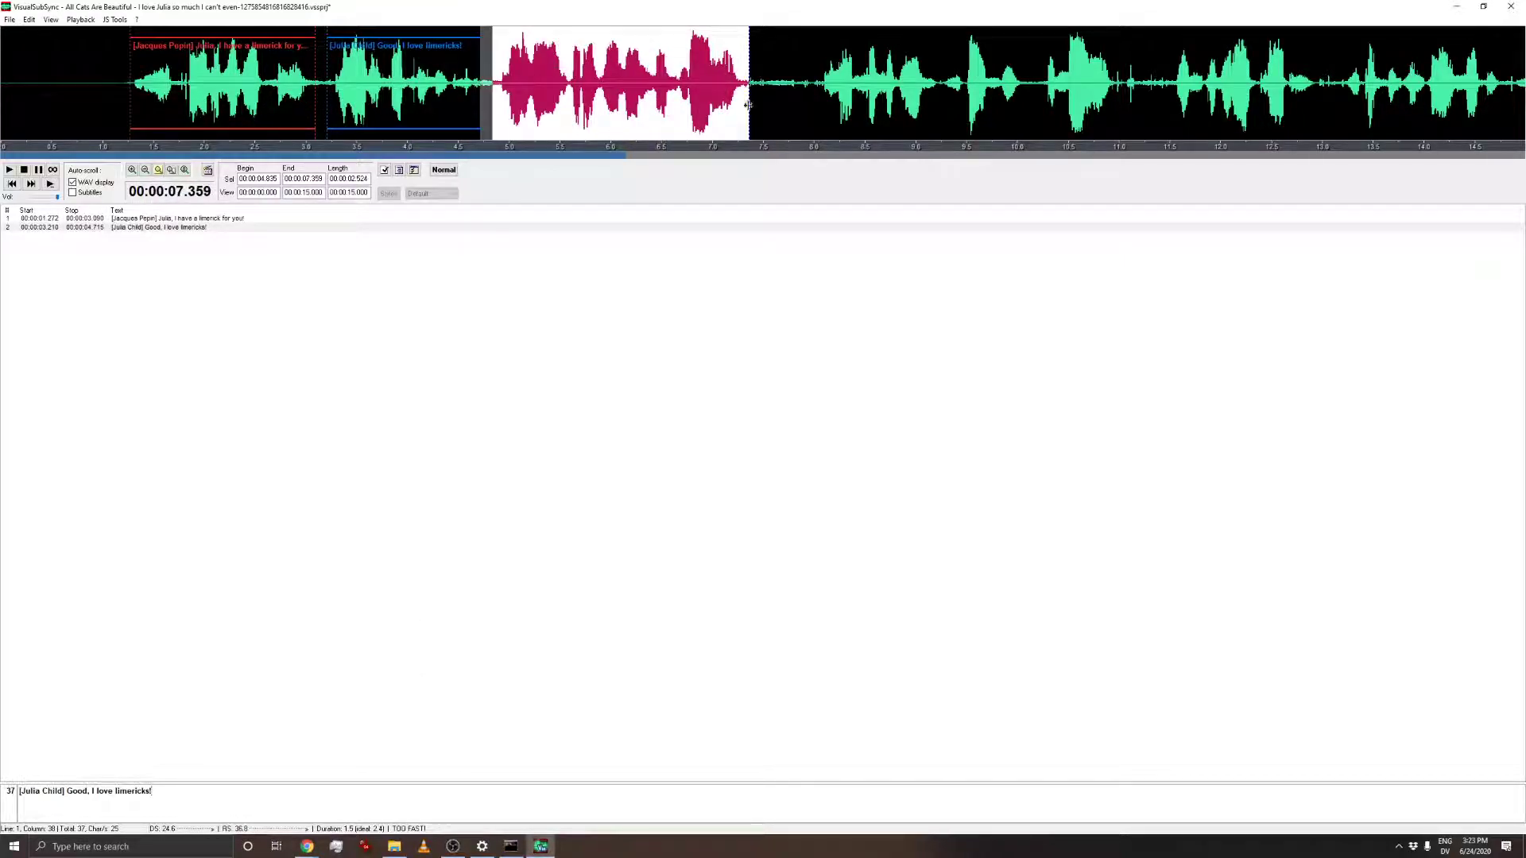
{"action": "key", "text": "ctrl+space"}
{"action": "right_click", "coordinate": [532, 104]}
{"action": "left_click", "coordinate": [577, 125]}
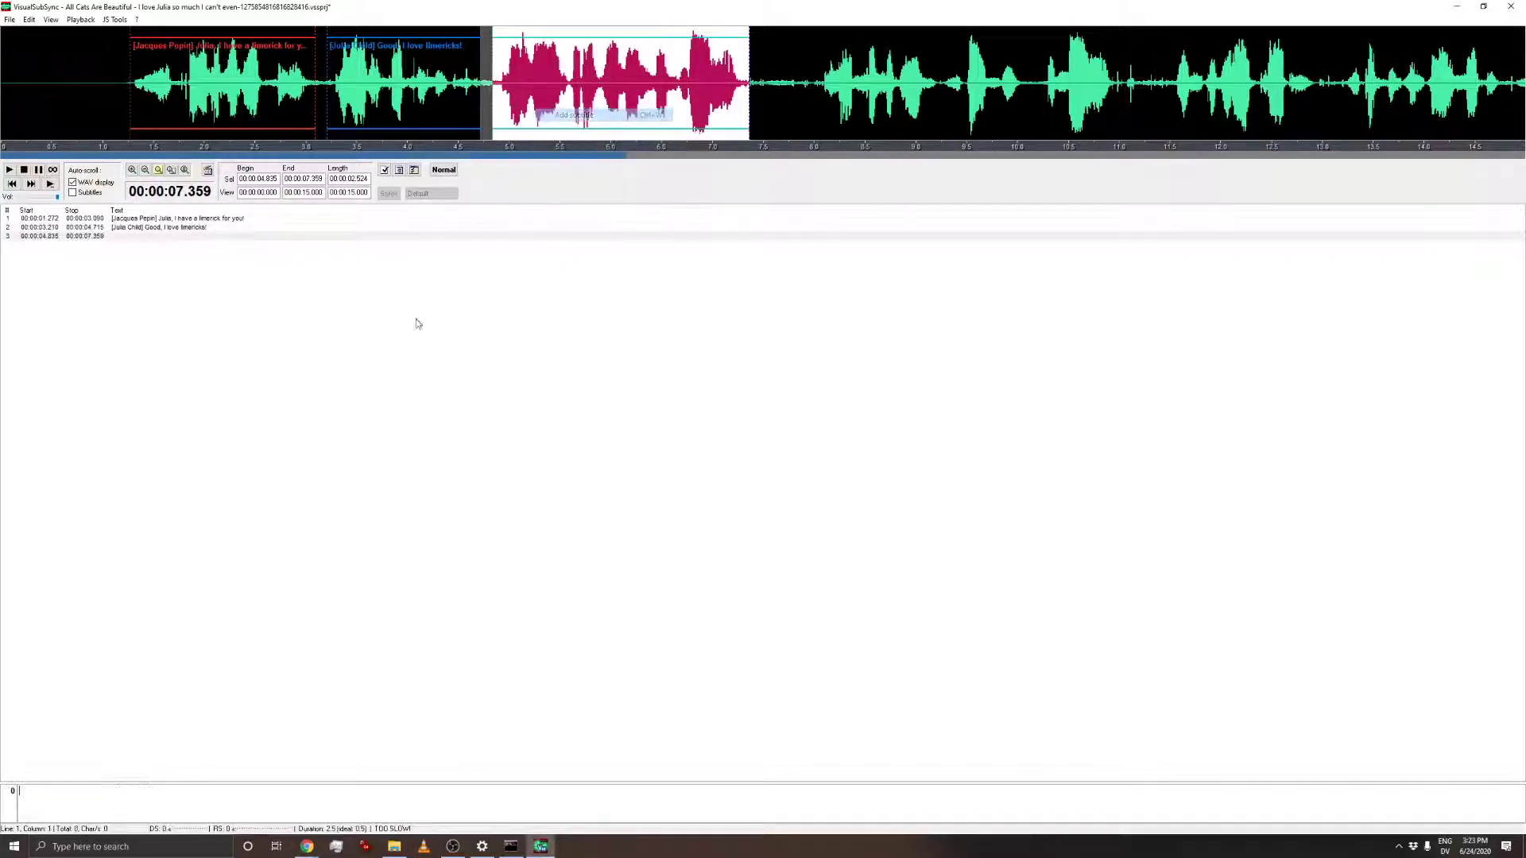
{"action": "type", "text": "["}
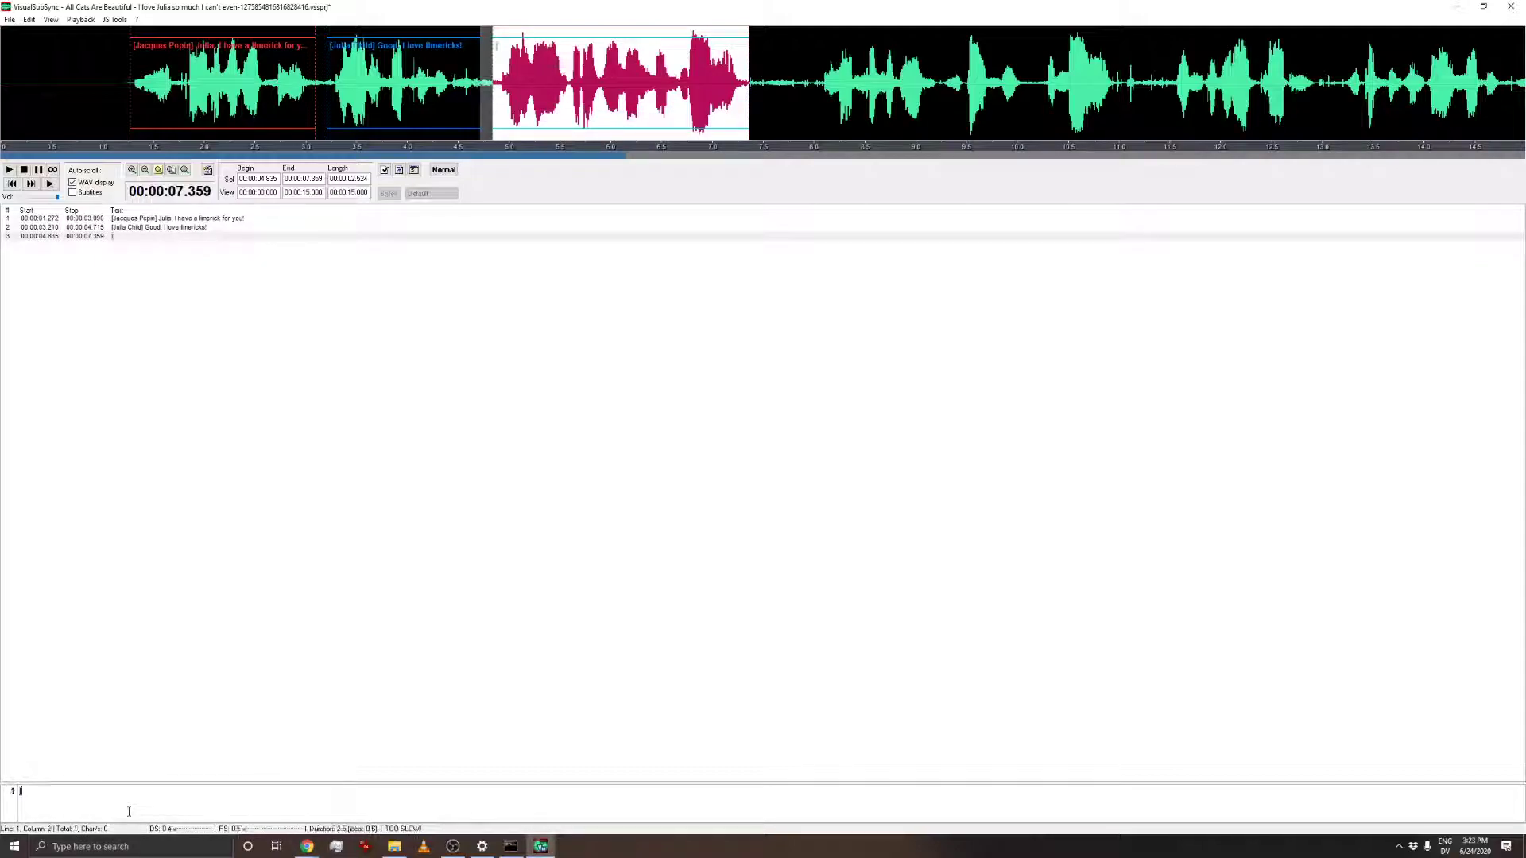
{"action": "type", "text": "Jacqu"}
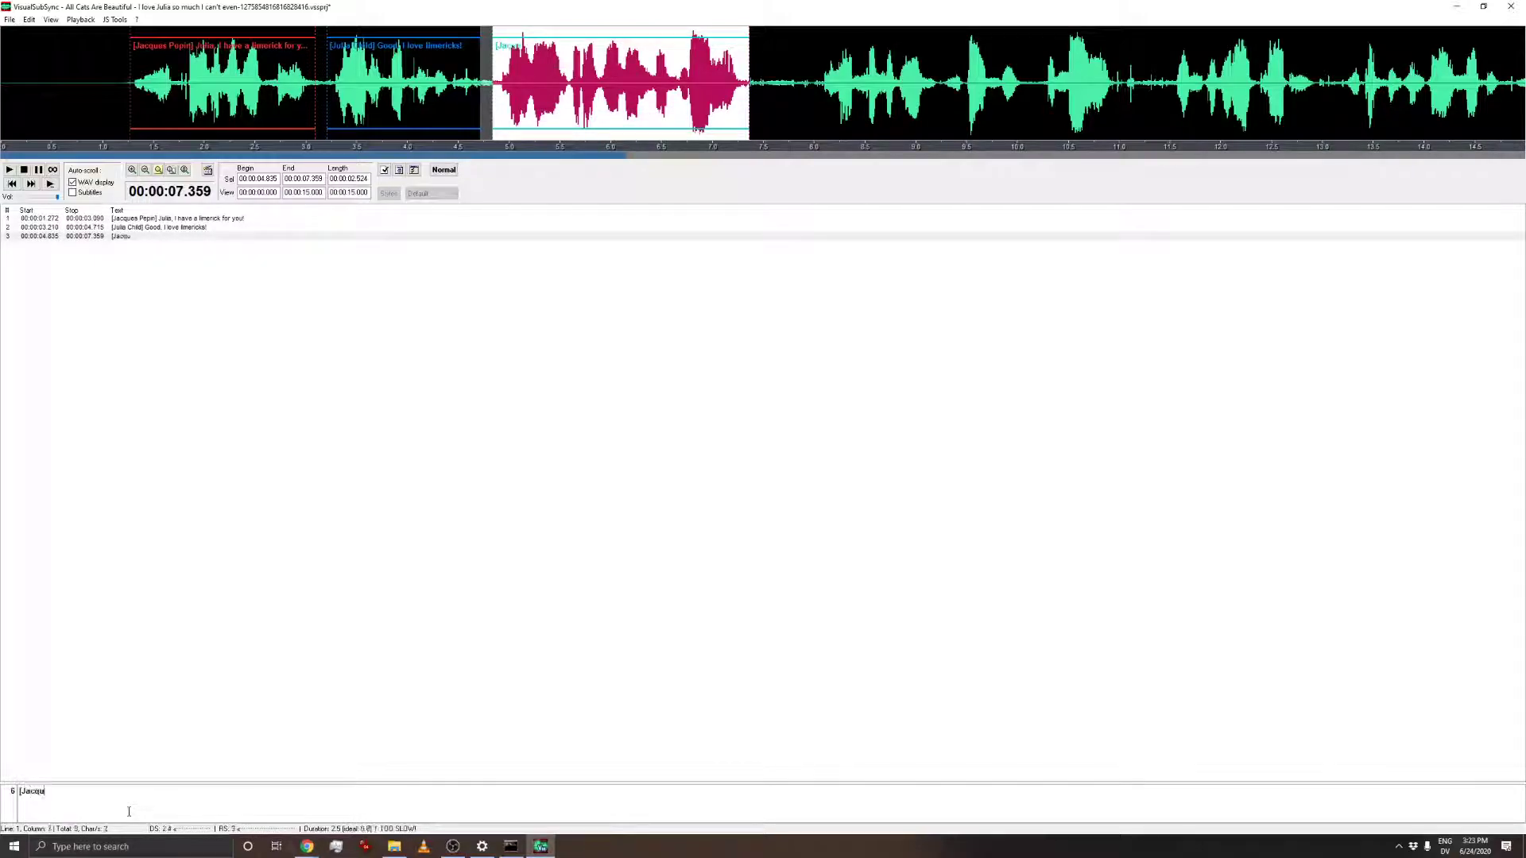
{"action": "type", "text": "es] There once was a woman named Child"}
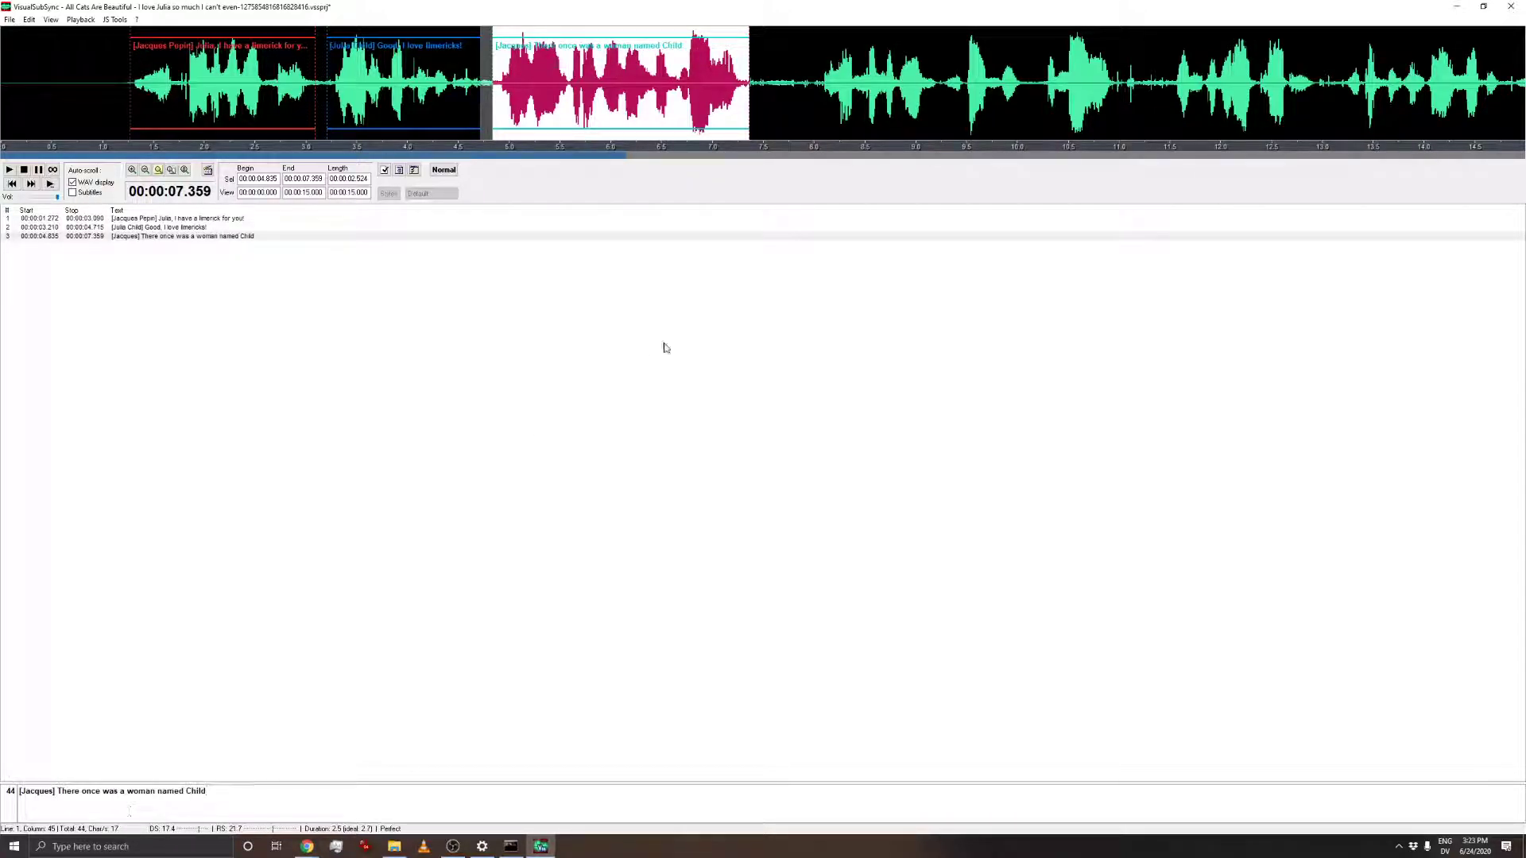
- Select the limerick's next line on the waveform, from about 8.00 s to 11.02 s, playing it to check its extent
{"action": "left_click_drag", "start_coordinate": [814, 83], "coordinate": [937, 83]}
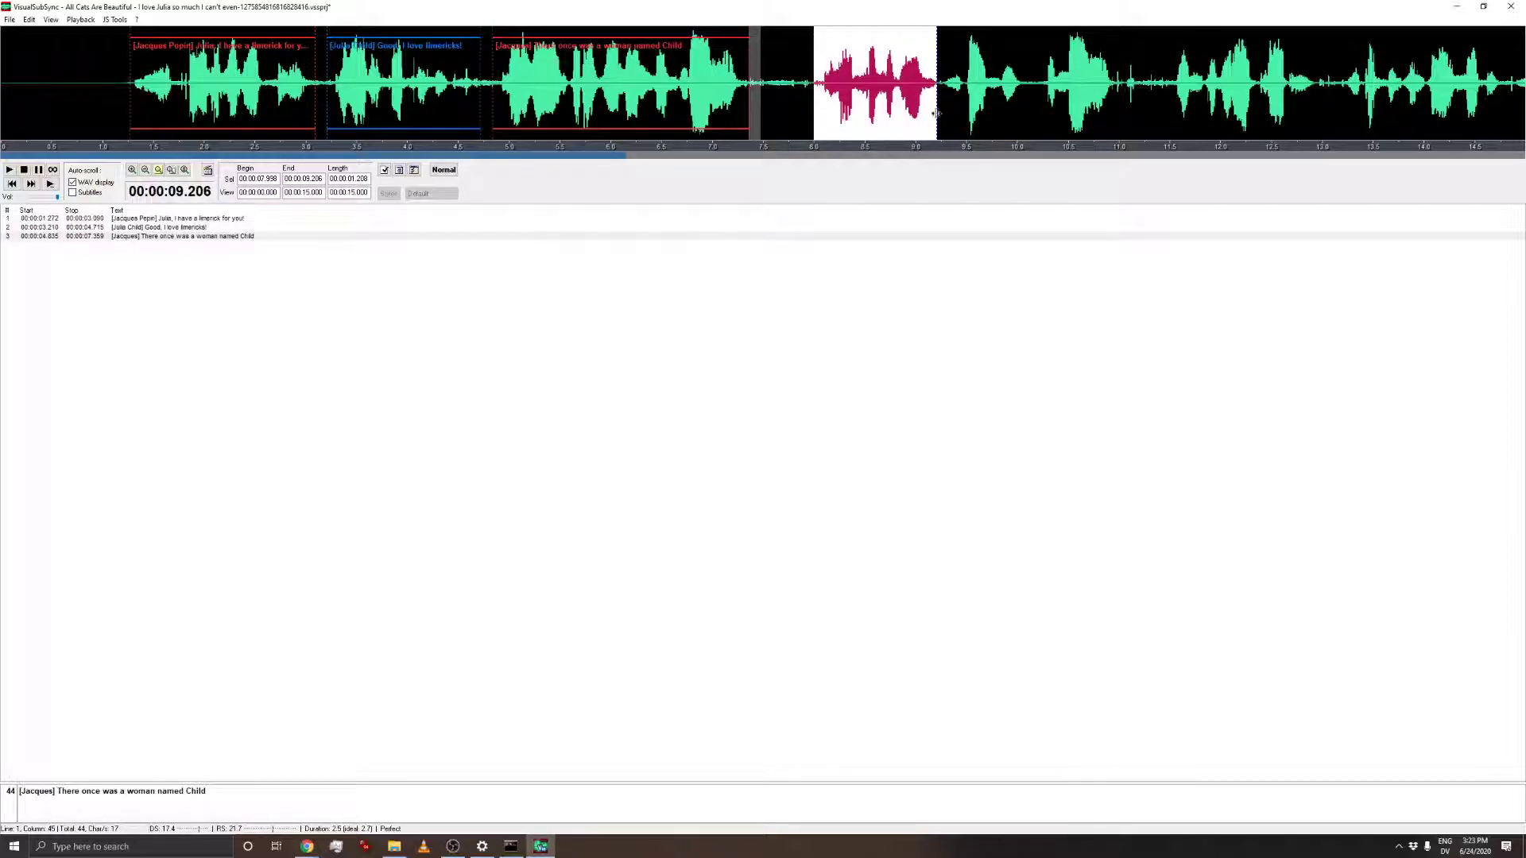
{"action": "key", "text": "ctrl+space"}
{"action": "left_click_drag", "start_coordinate": [938, 116], "coordinate": [1029, 112]}
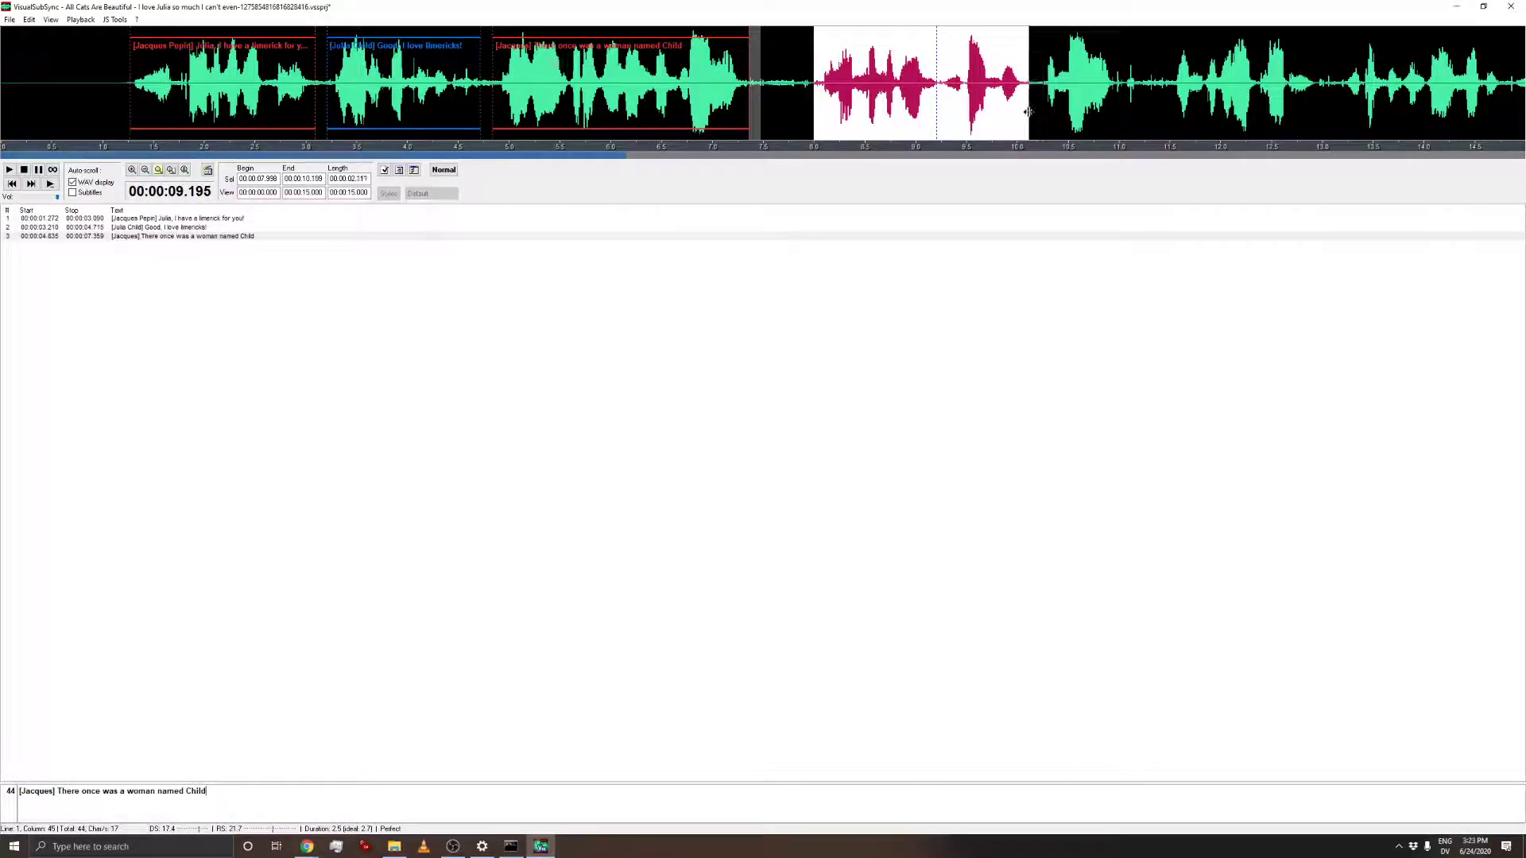
{"action": "key", "text": "ctrl+space"}
{"action": "left_click_drag", "start_coordinate": [1028, 112], "coordinate": [1120, 110]}
{"action": "key", "text": "ctrl+space"}
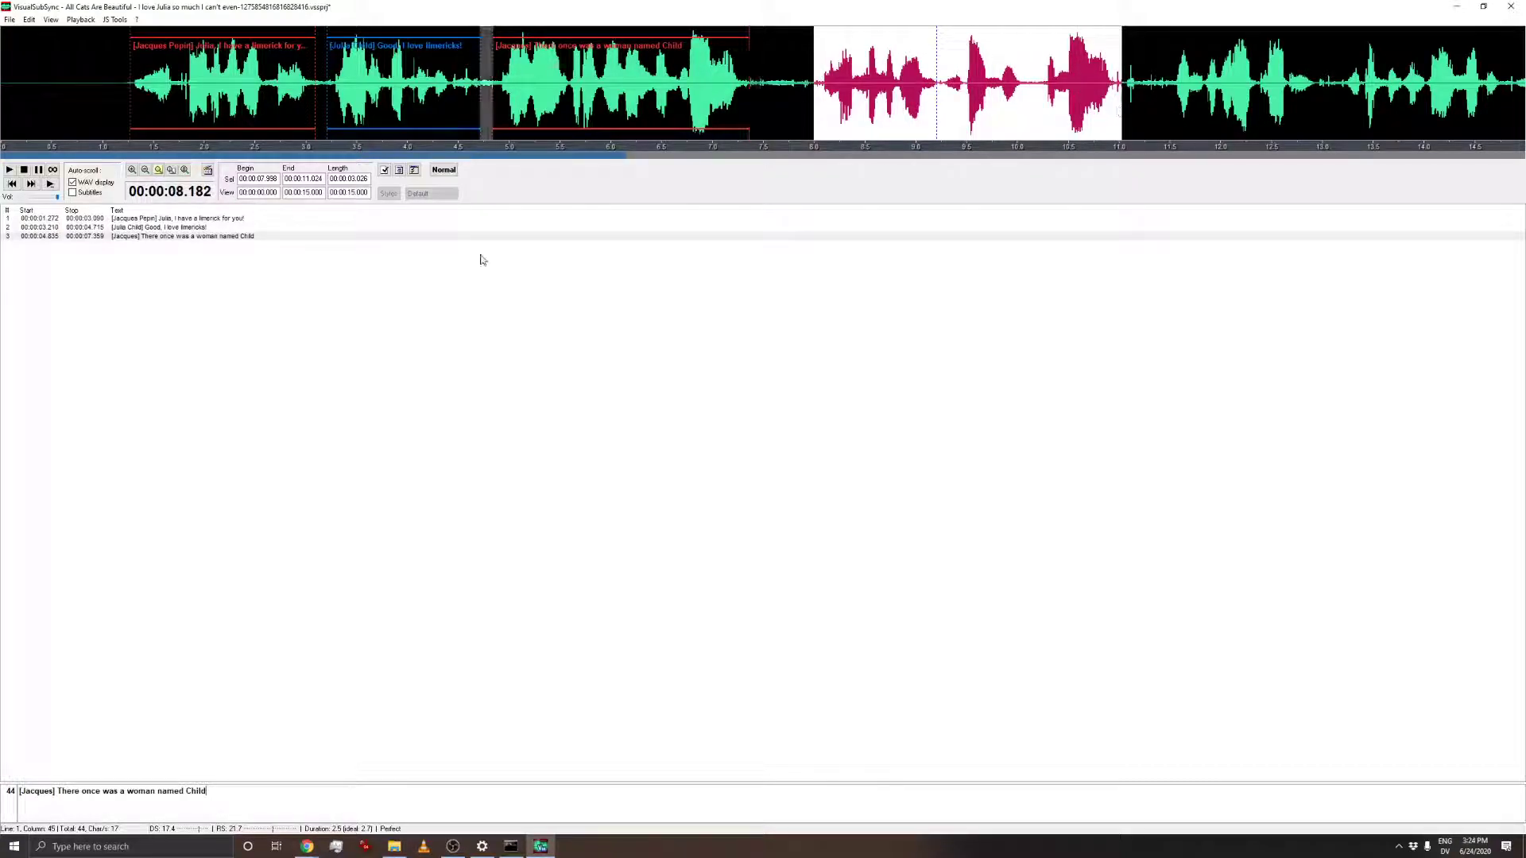
- Add a subtitle over the selected phrase reading "who made sausages spicy and mild", starting in lower case
{"action": "right_click", "coordinate": [925, 90]}
{"action": "left_click", "coordinate": [962, 96]}
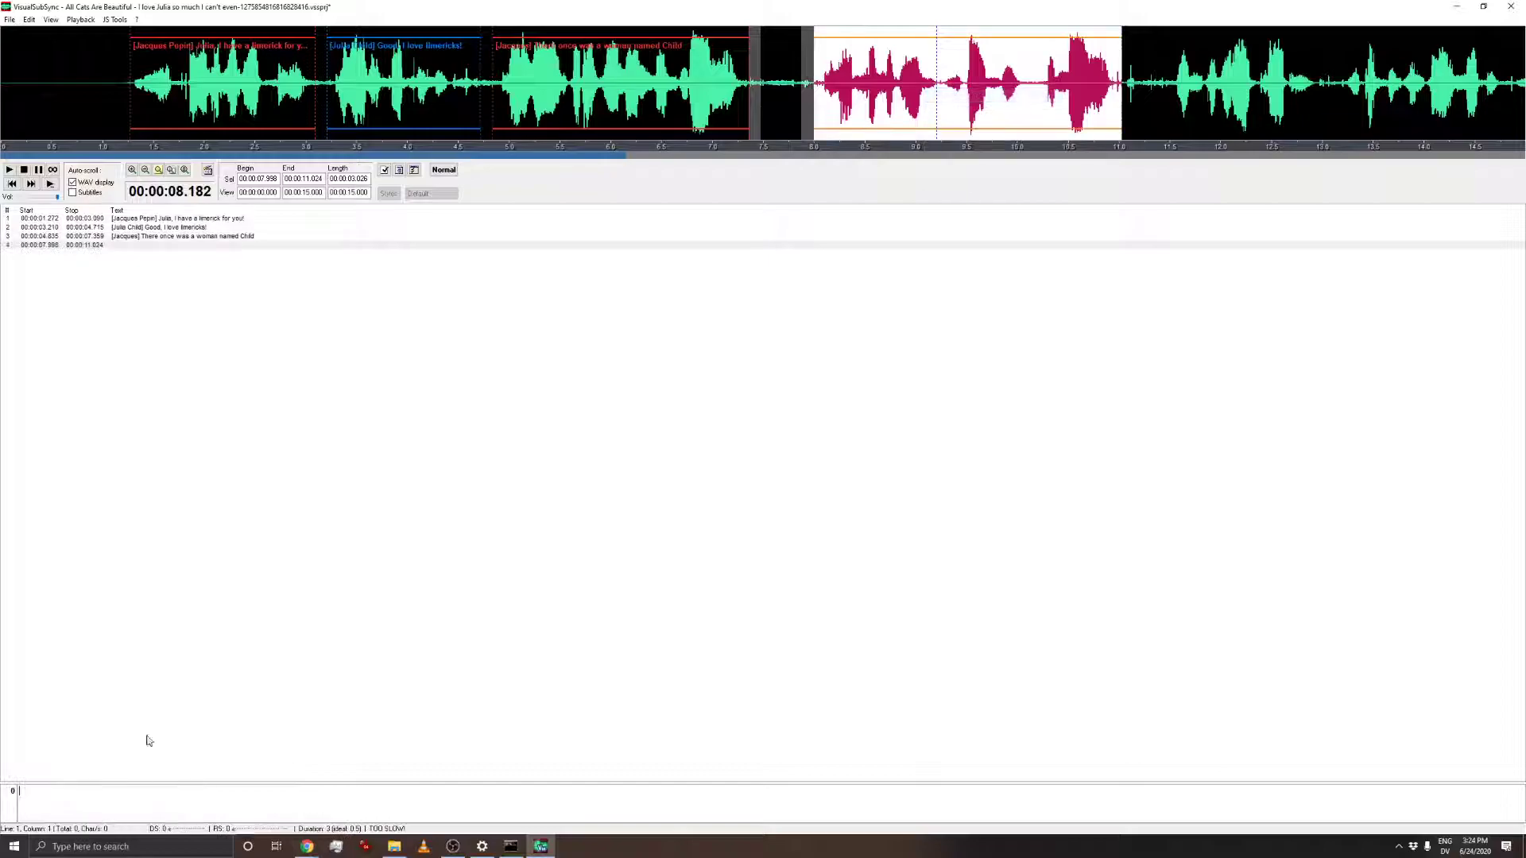
{"action": "left_click", "coordinate": [140, 790]}
{"action": "type", "text": "W"}
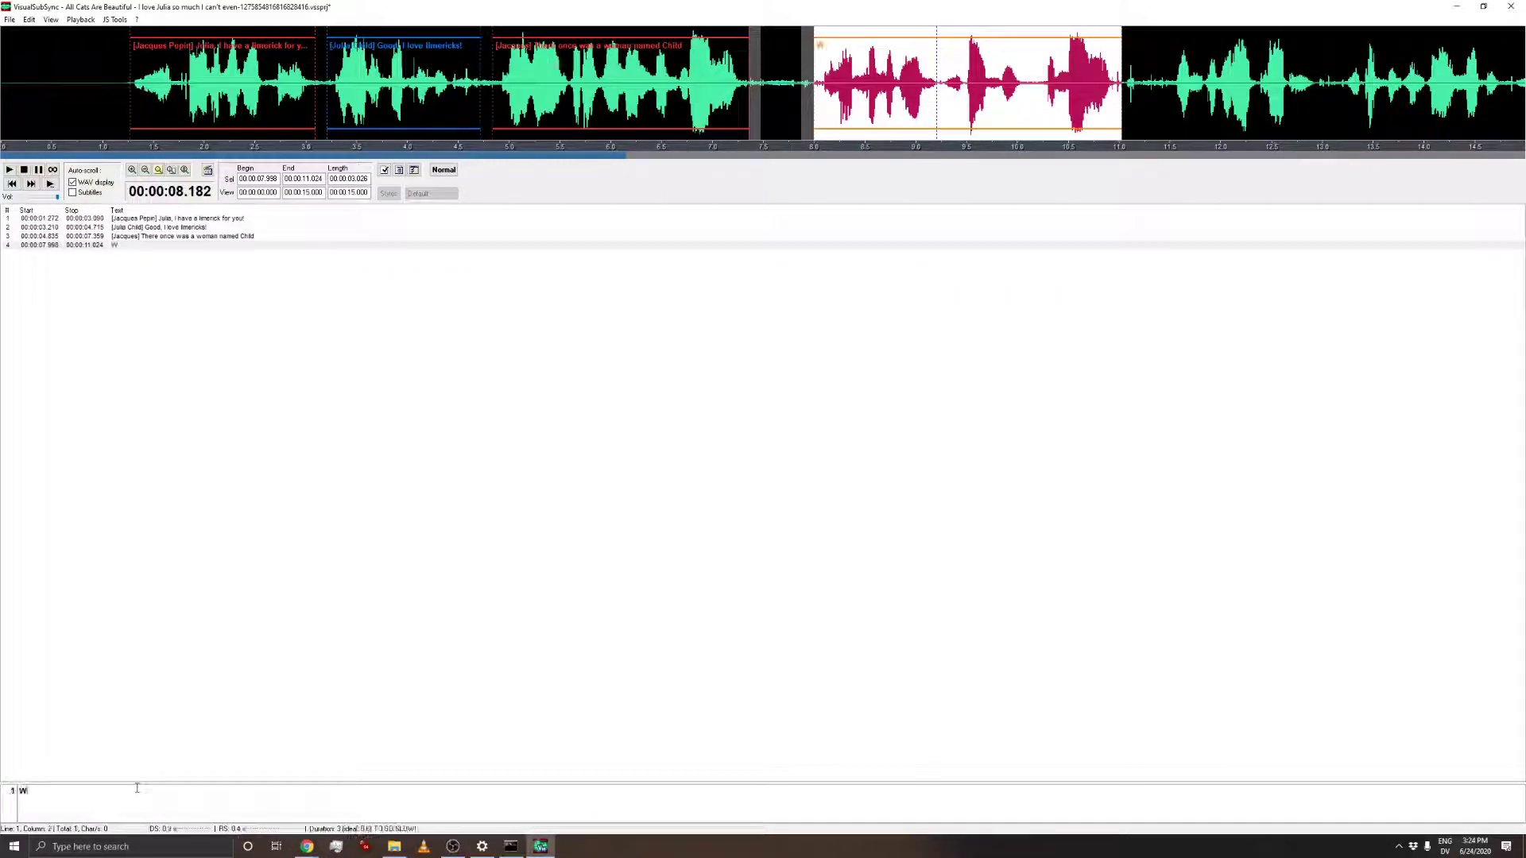
{"action": "type", "text": "ho made sausage"}
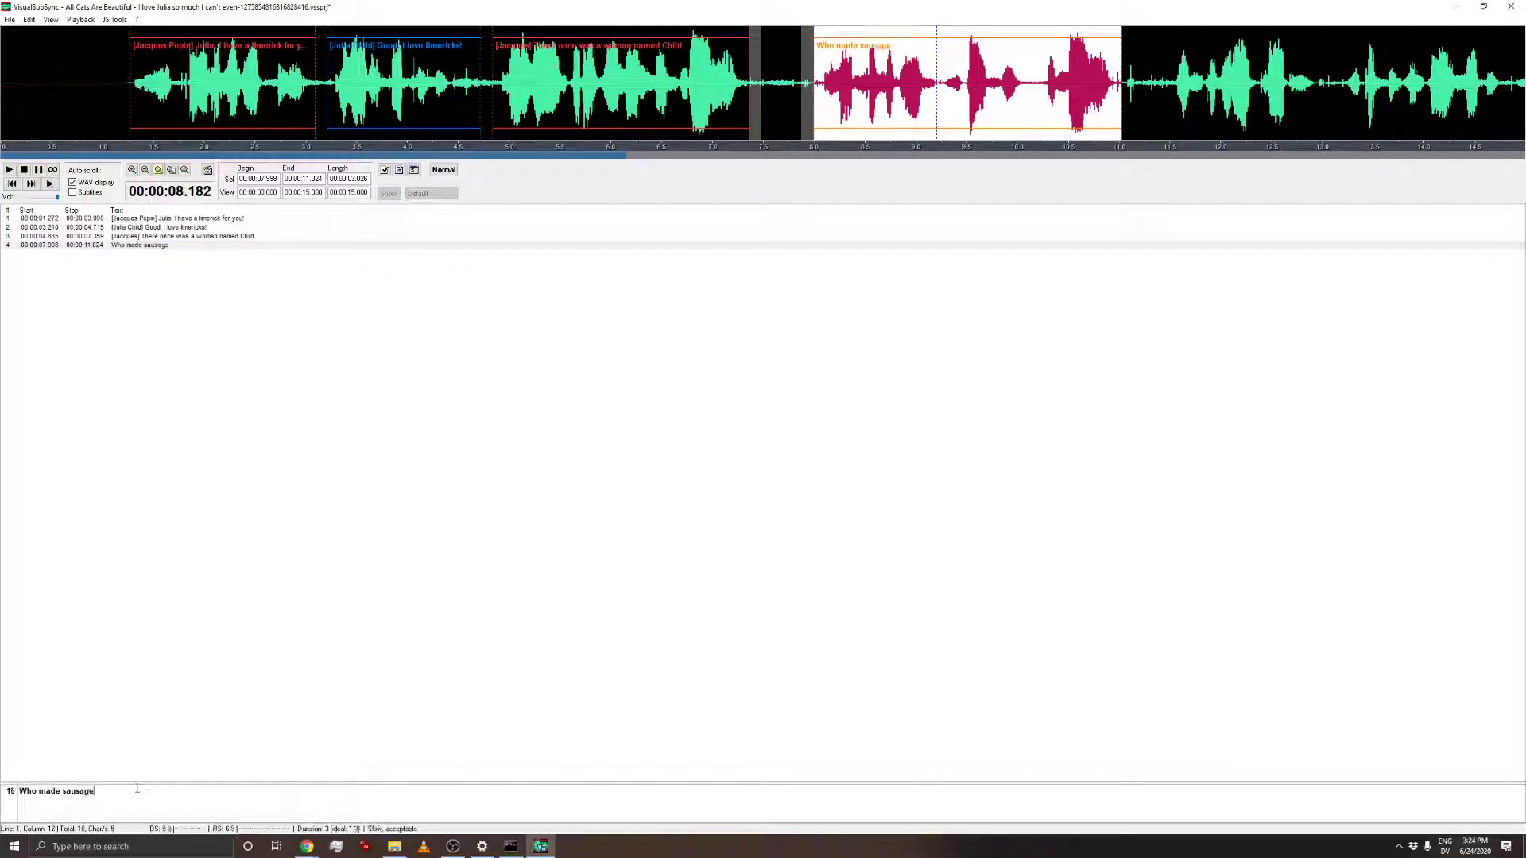
{"action": "type", "text": "s spice and mild"}
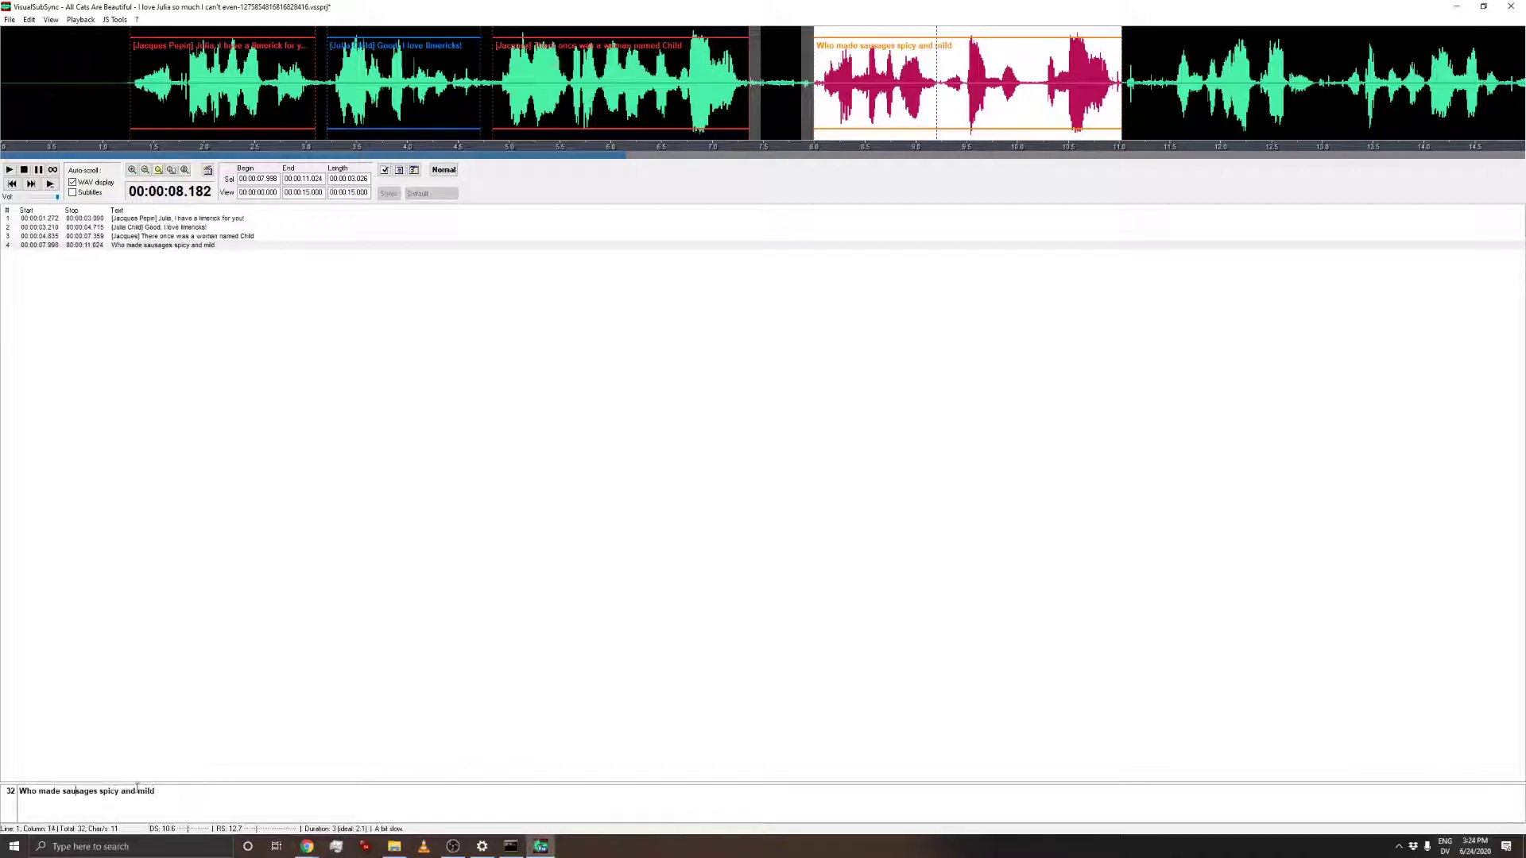
{"action": "key", "text": "BackSpace"}
{"action": "type", "text": "w"}
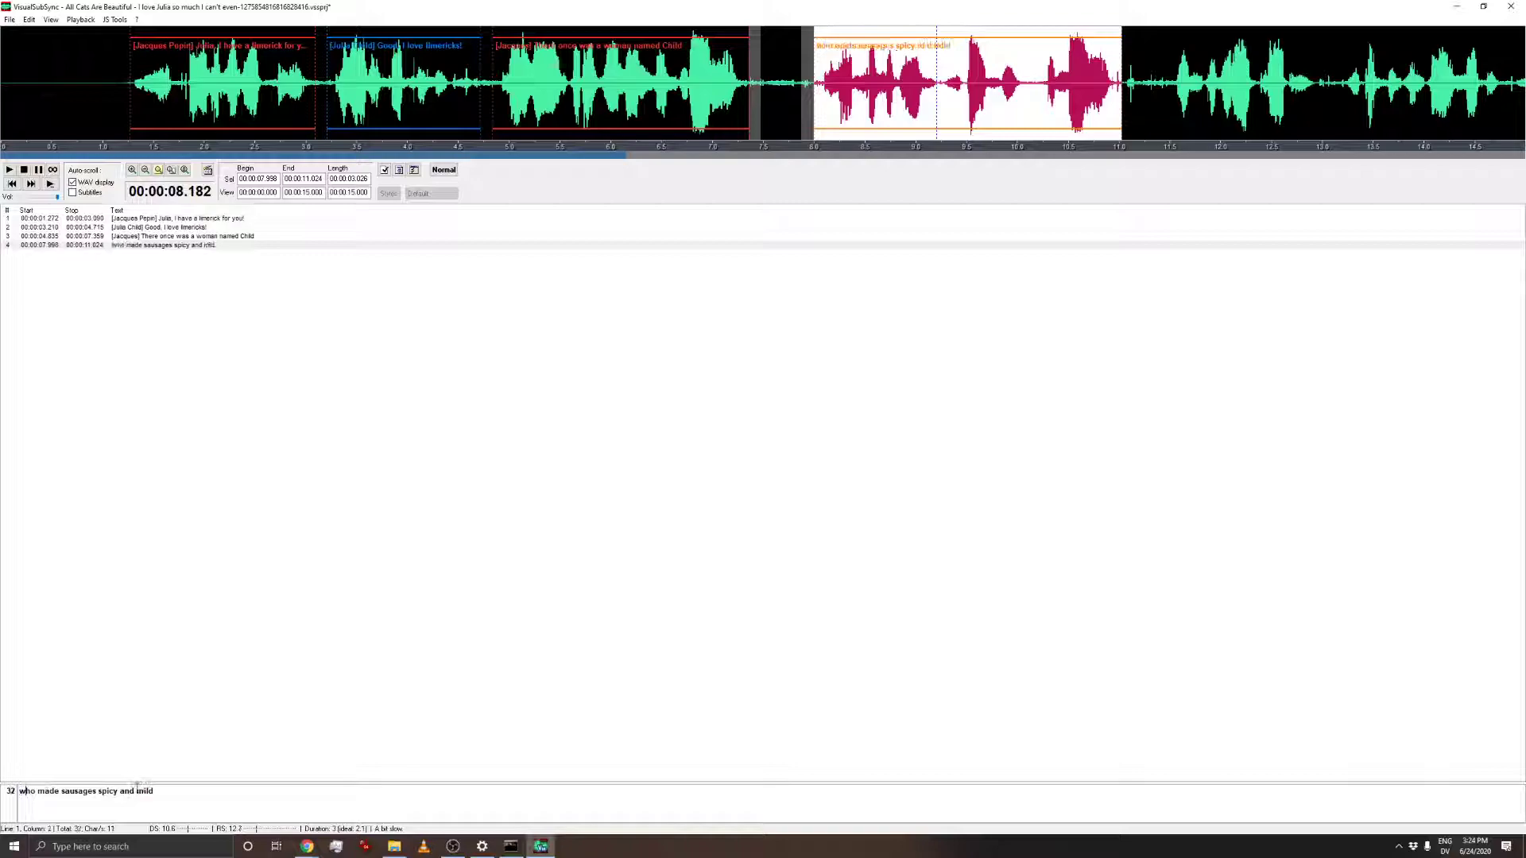
- Add a subtitle from about 11.56 s to 12.98 s reading "those tubular treats", playing the phrase to check its extent
{"action": "left_click_drag", "start_coordinate": [559, 156], "coordinate": [755, 173]}
{"action": "left_click", "coordinate": [687, 87]}
{"action": "left_click_drag", "start_coordinate": [649, 87], "coordinate": [666, 88]}
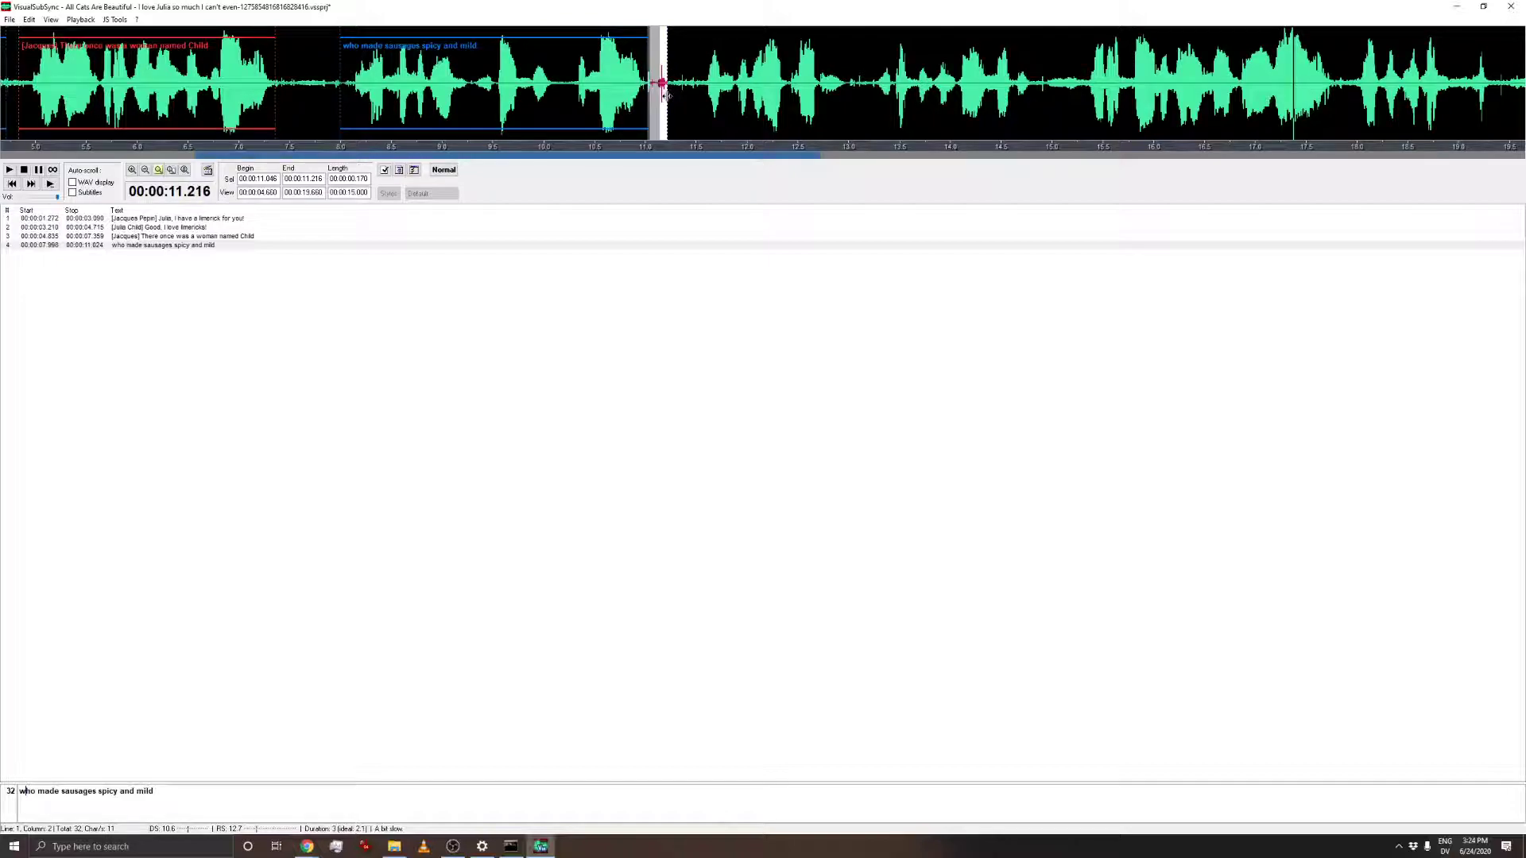
{"action": "key", "text": "ctrl+space"}
{"action": "left_click_drag", "start_coordinate": [702, 87], "coordinate": [846, 88]}
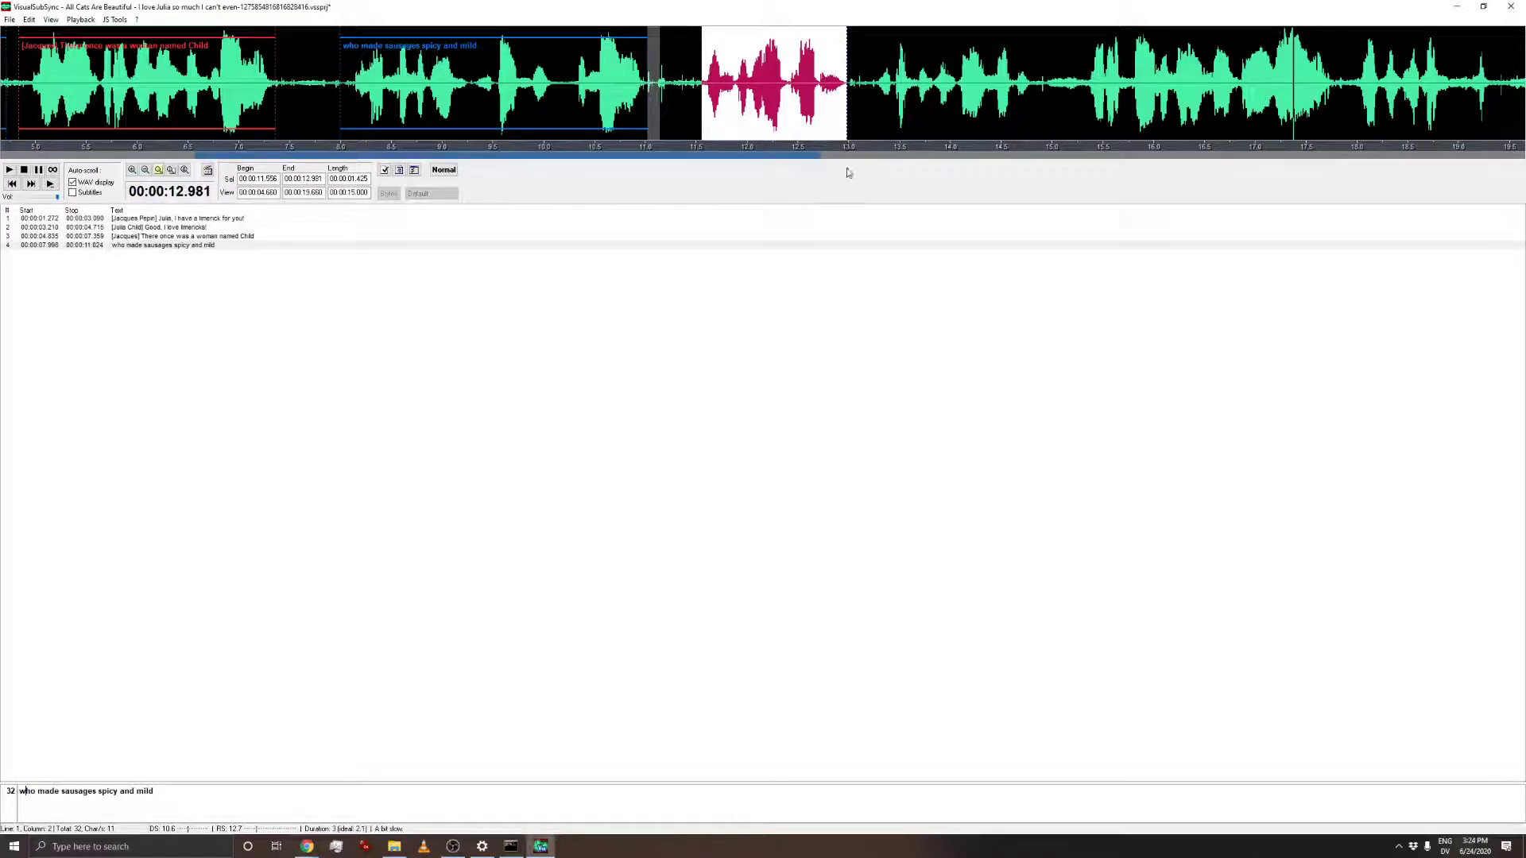
{"action": "key", "text": "ctrl+space"}
{"action": "right_click", "coordinate": [787, 102]}
{"action": "left_click", "coordinate": [806, 114]}
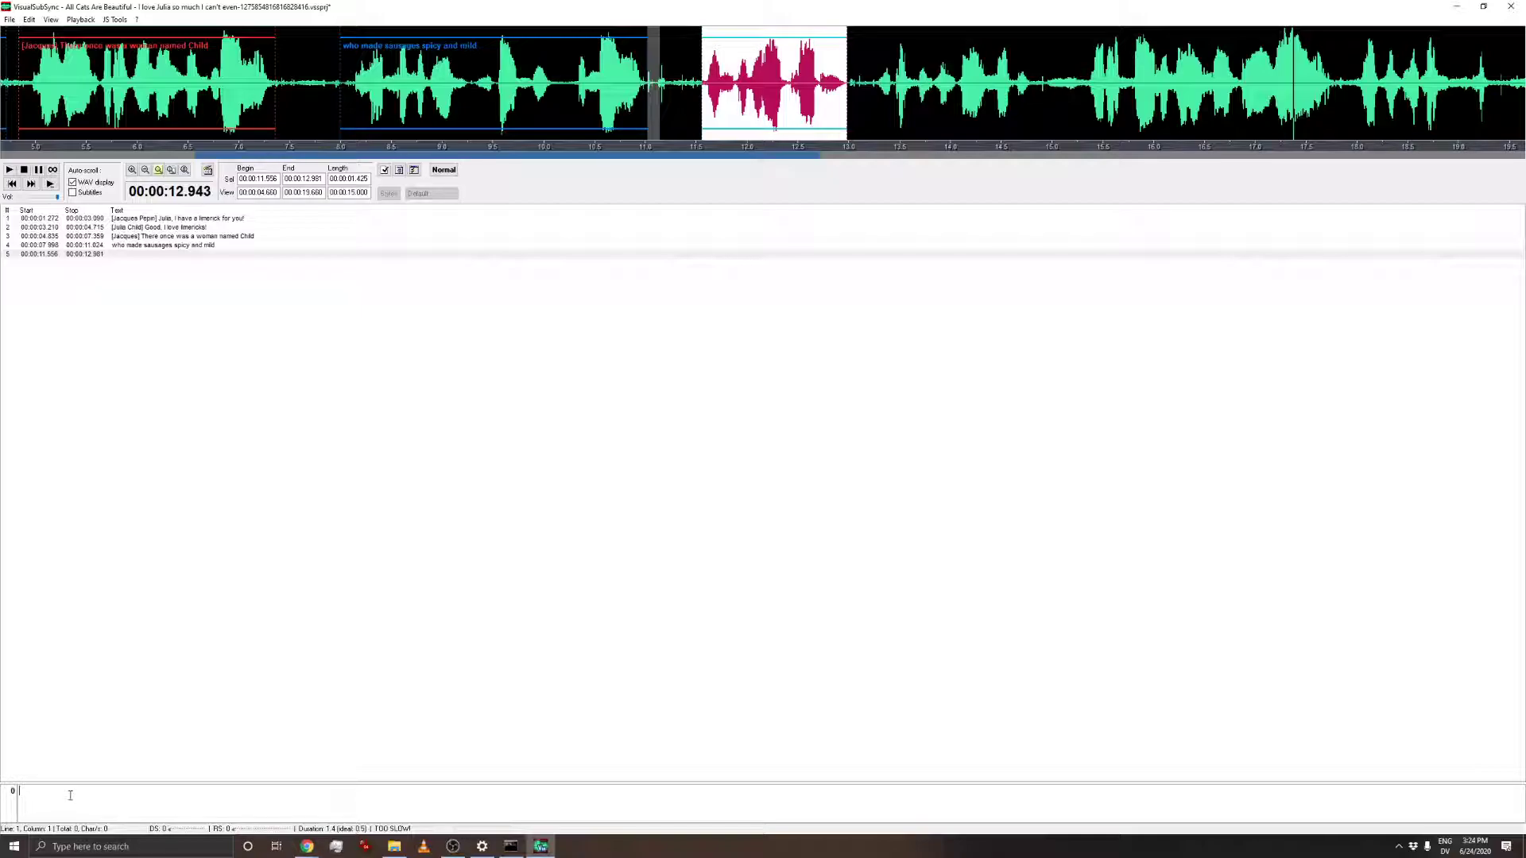
{"action": "type", "text": "those tu"}
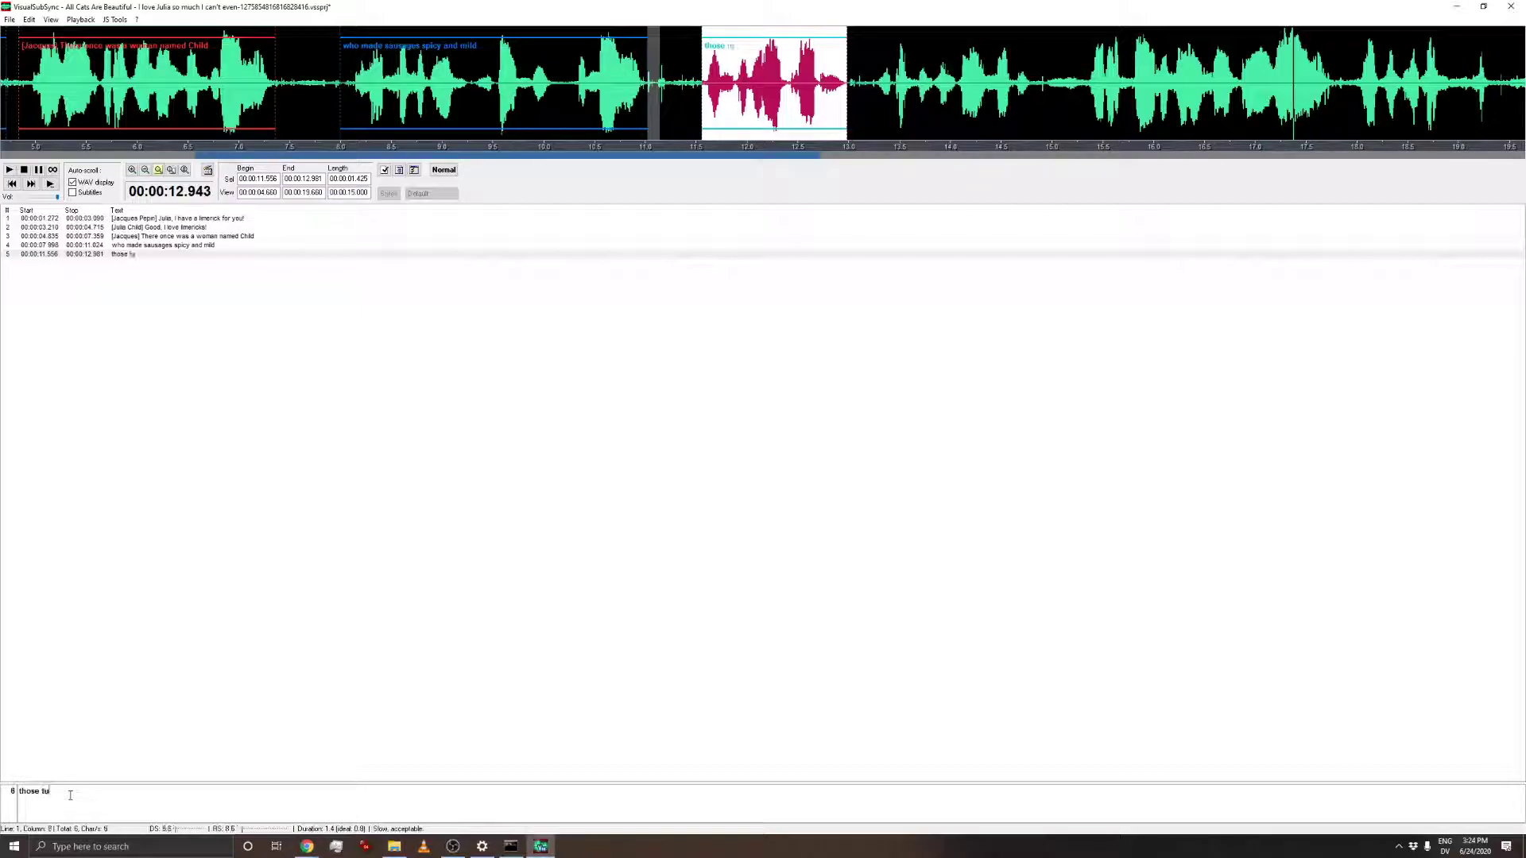
{"action": "type", "text": "bular treats"}
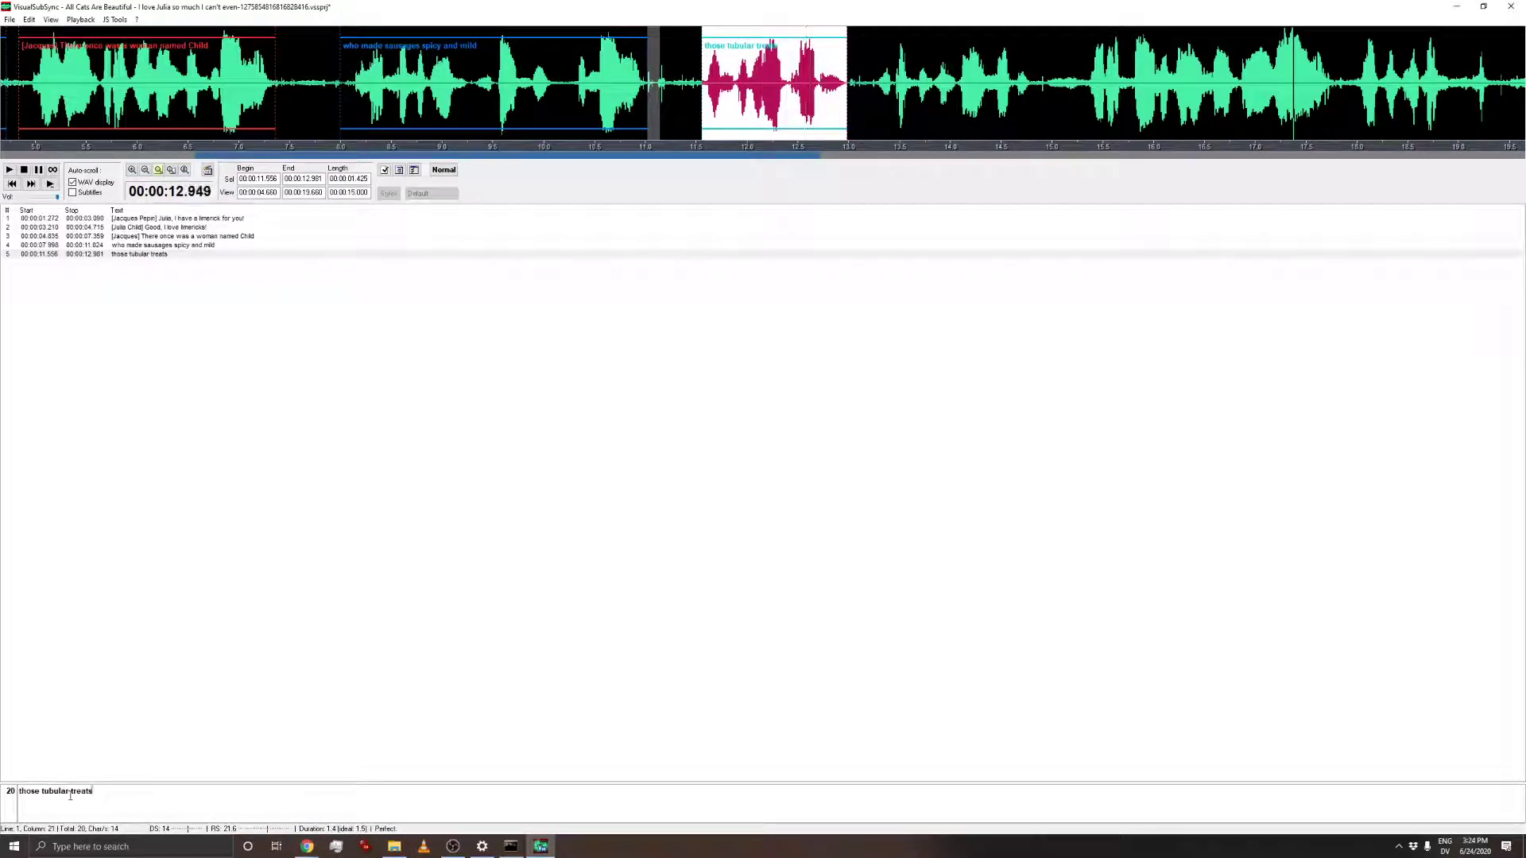
- Add a subtitle from about 13.16 s to 14.87 s reading "stuffed with mystery meat"
{"action": "left_click_drag", "start_coordinate": [865, 84], "coordinate": [1039, 104]}
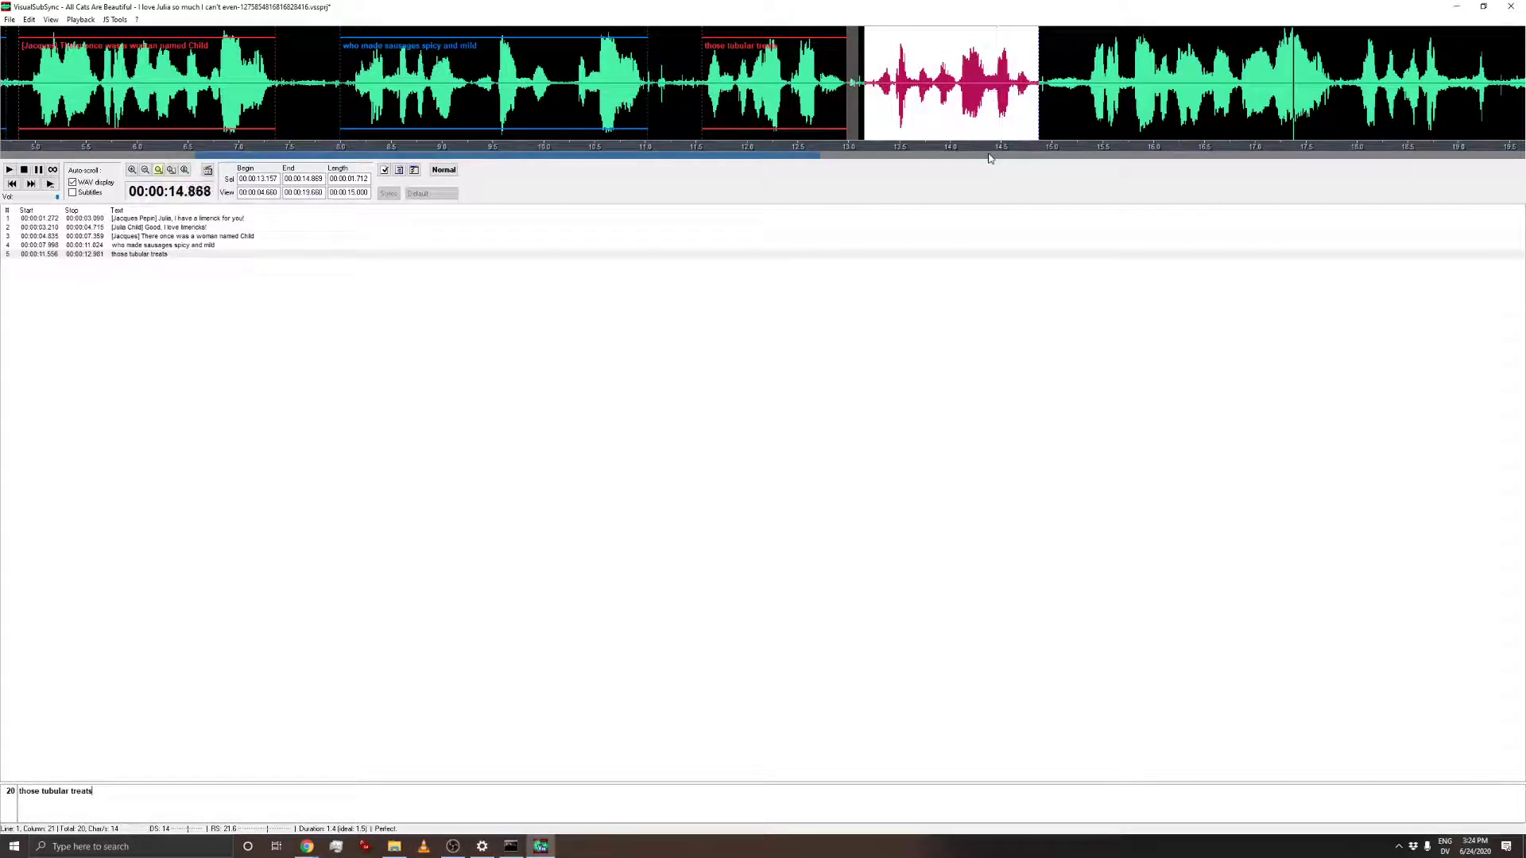
{"action": "right_click", "coordinate": [996, 104]}
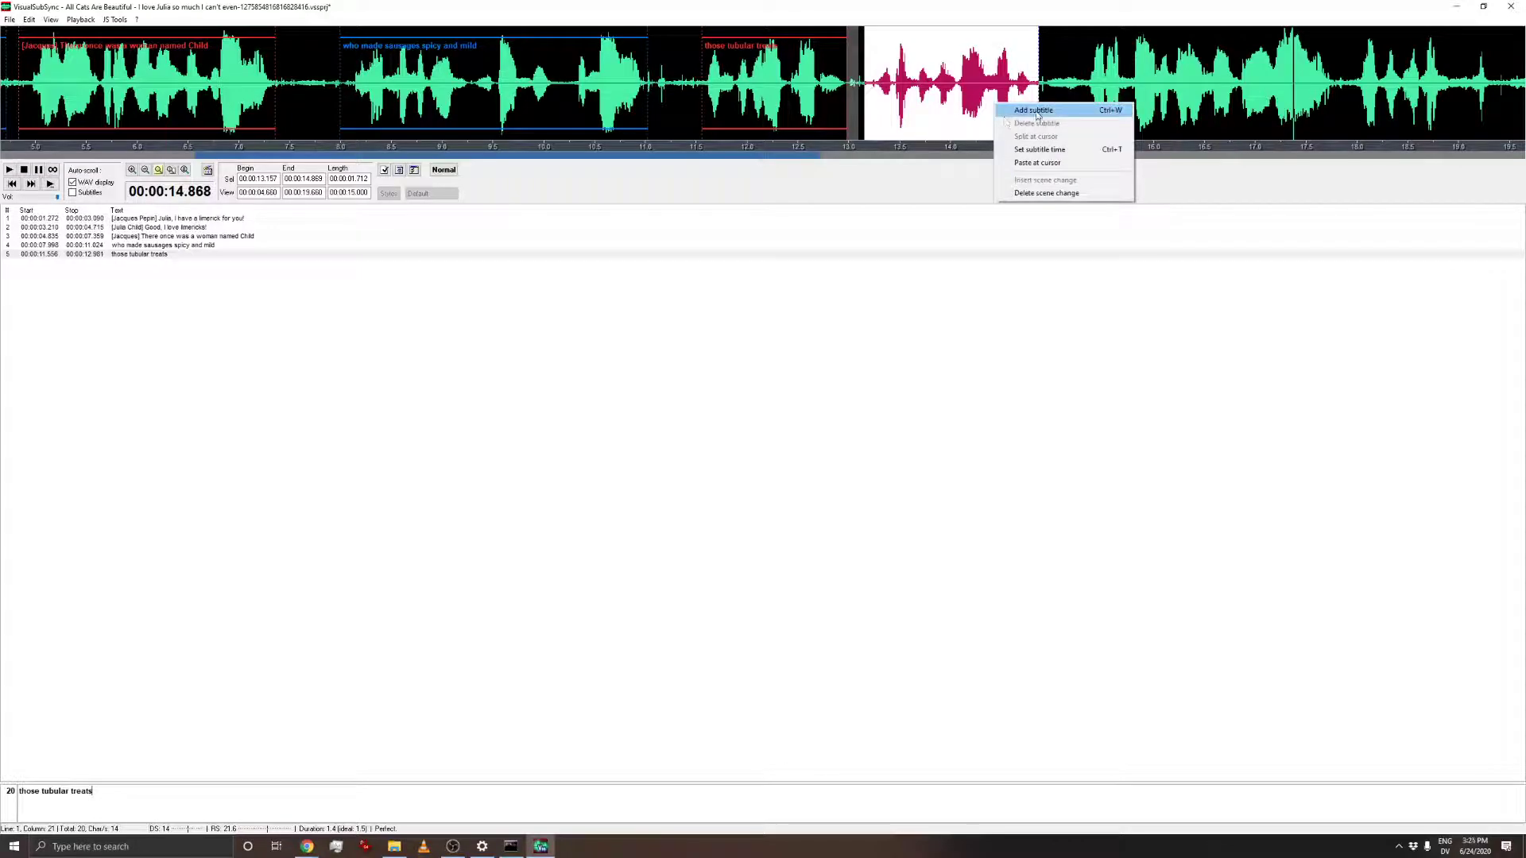
{"action": "left_click", "coordinate": [1036, 111]}
{"action": "type", "text": "stuffed with mystery meat"}
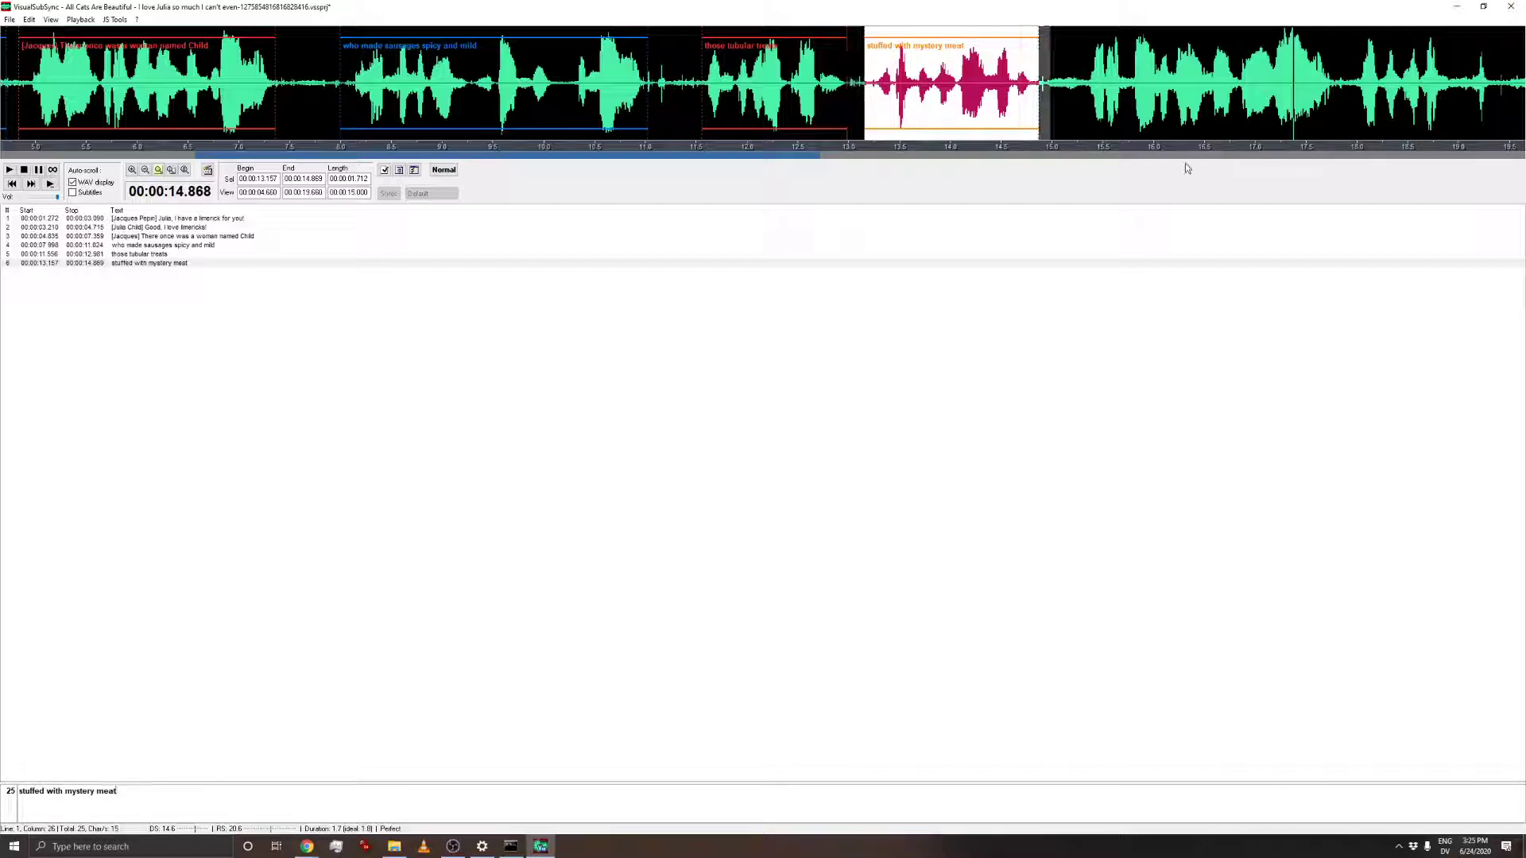
- Add a subtitle from about 15.26 s to 17.90 s reading "made her friends and relations go wild"
{"action": "left_click_drag", "start_coordinate": [1078, 79], "coordinate": [1344, 79]}
{"action": "key", "text": "ctrl+space"}
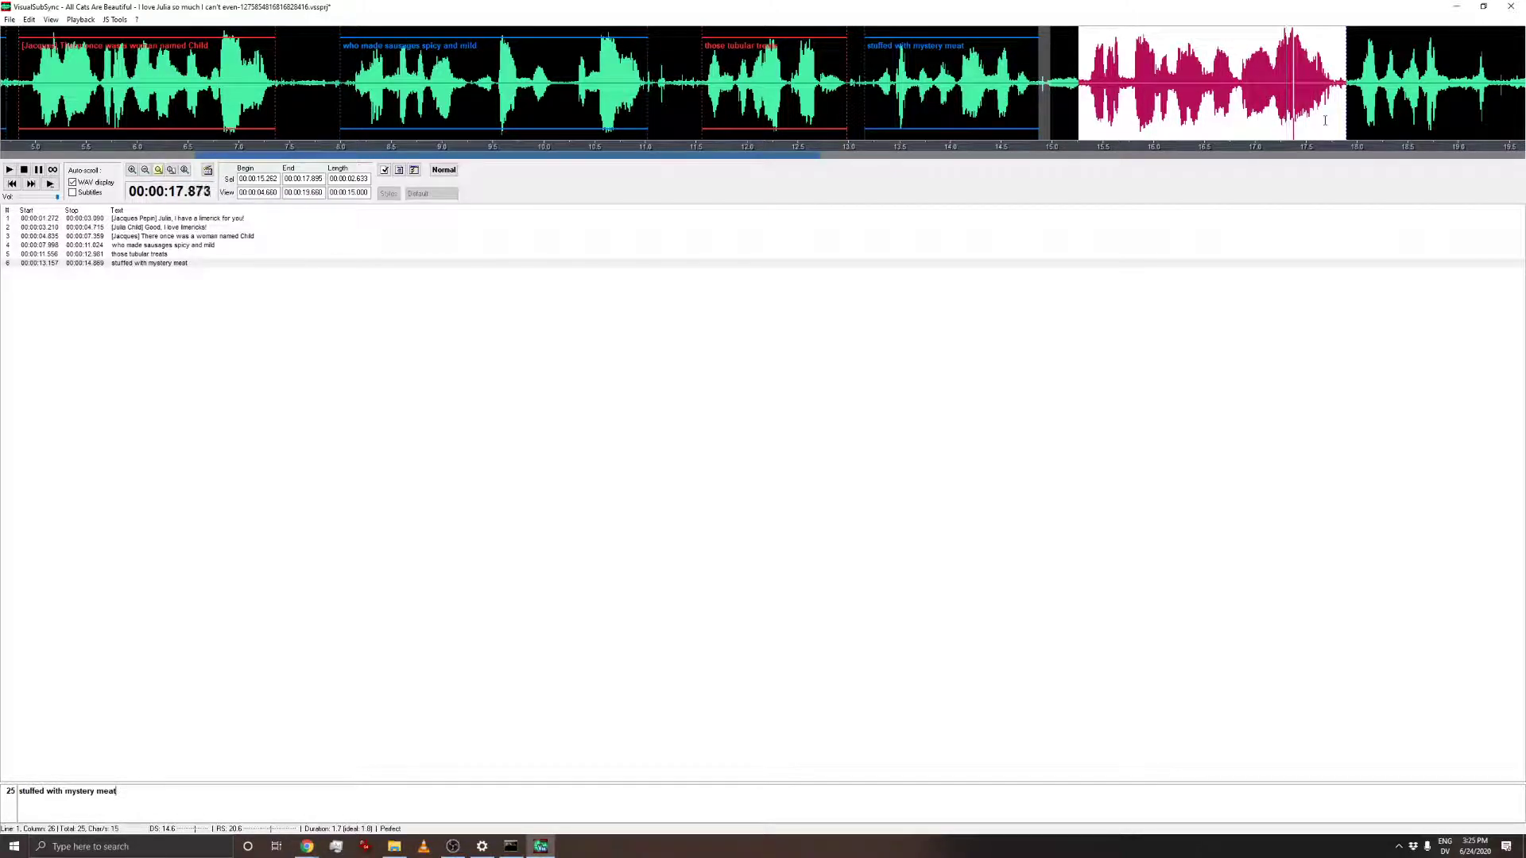
{"action": "right_click", "coordinate": [1125, 34]}
{"action": "left_click", "coordinate": [1152, 46]}
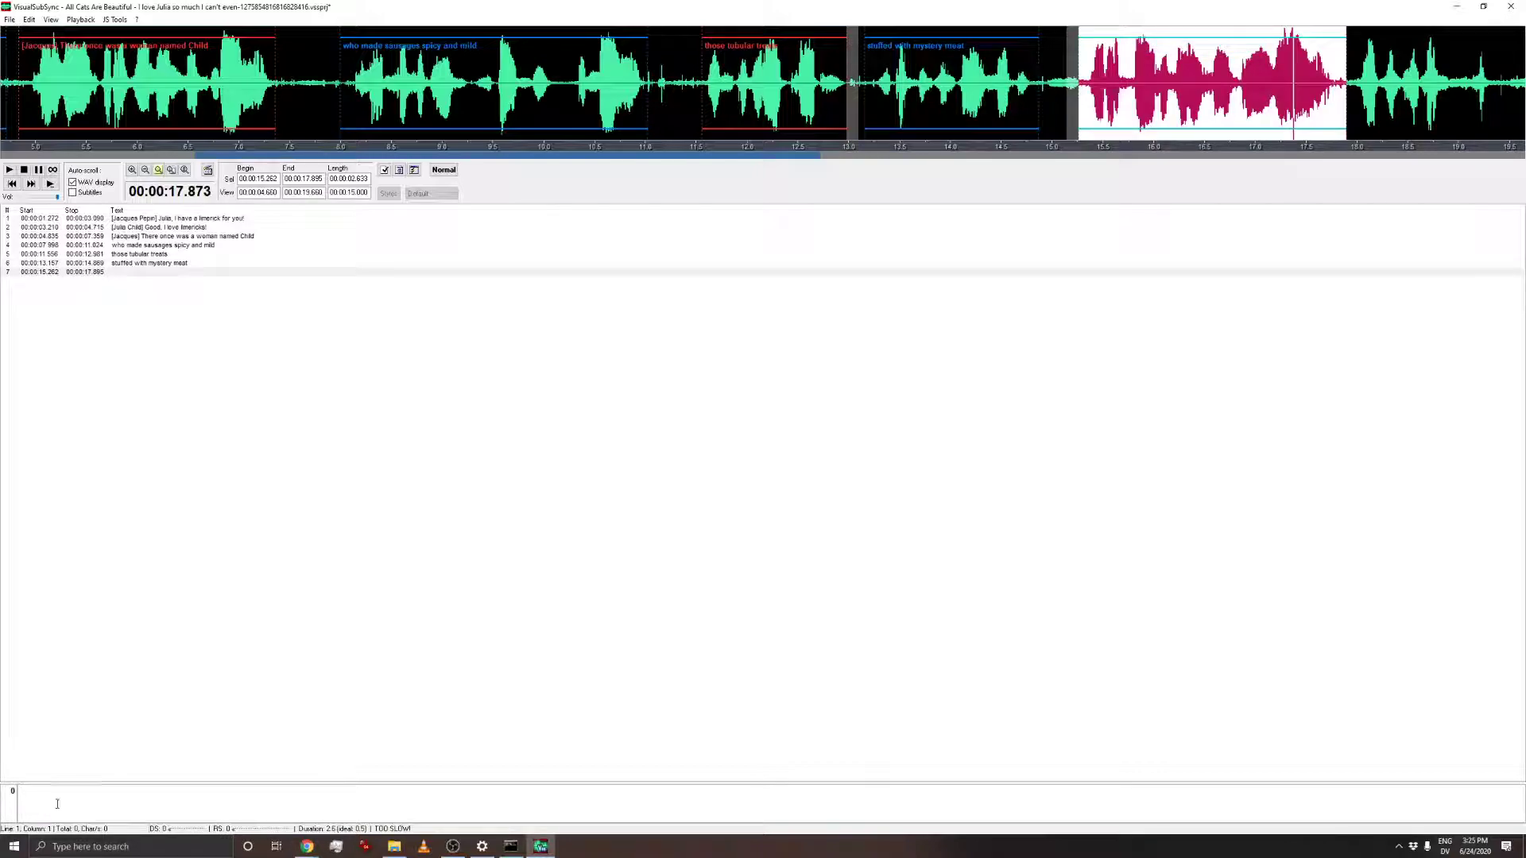
{"action": "type", "text": "made her f"}
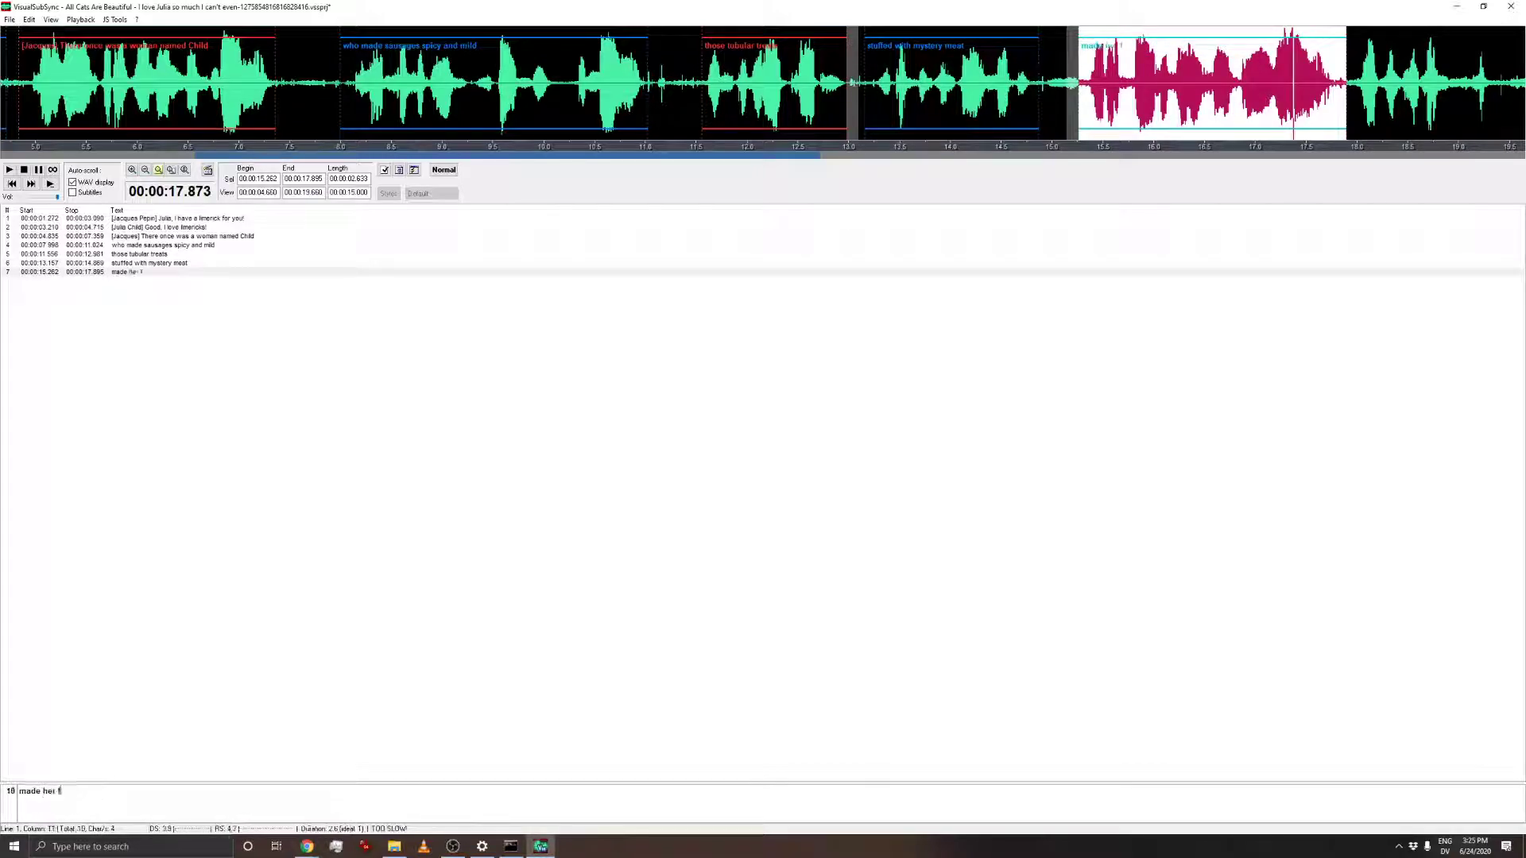
{"action": "type", "text": "riends and relations go wild"}
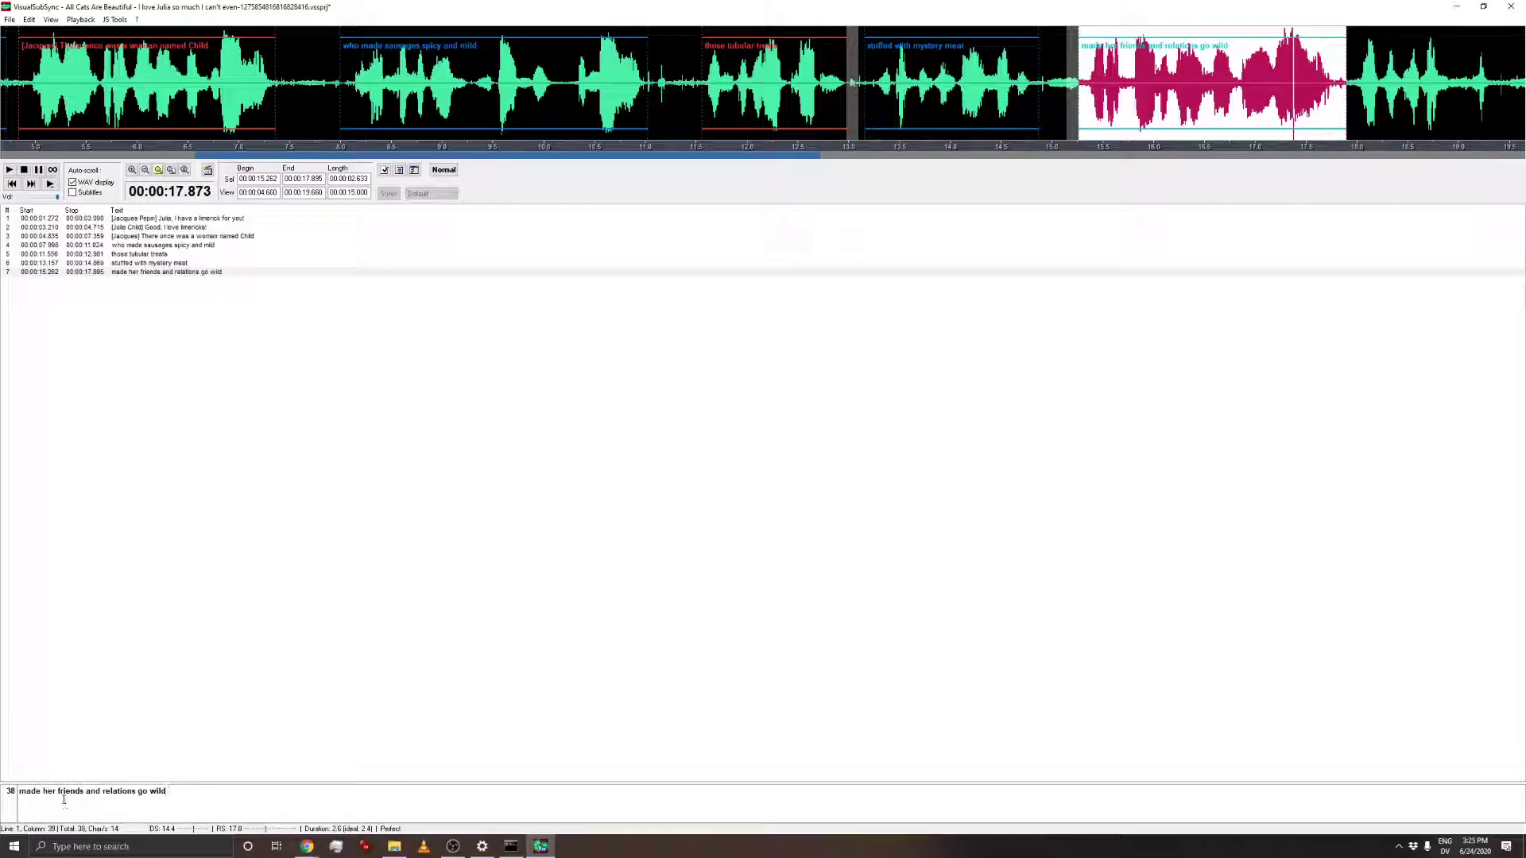
- Select the reply after the limerick on the waveform, from about 18.02 s to 19.57 s, adjusting its end
{"action": "left_click_drag", "start_coordinate": [768, 156], "coordinate": [1046, 184]}
{"action": "left_click_drag", "start_coordinate": [641, 103], "coordinate": [776, 123]}
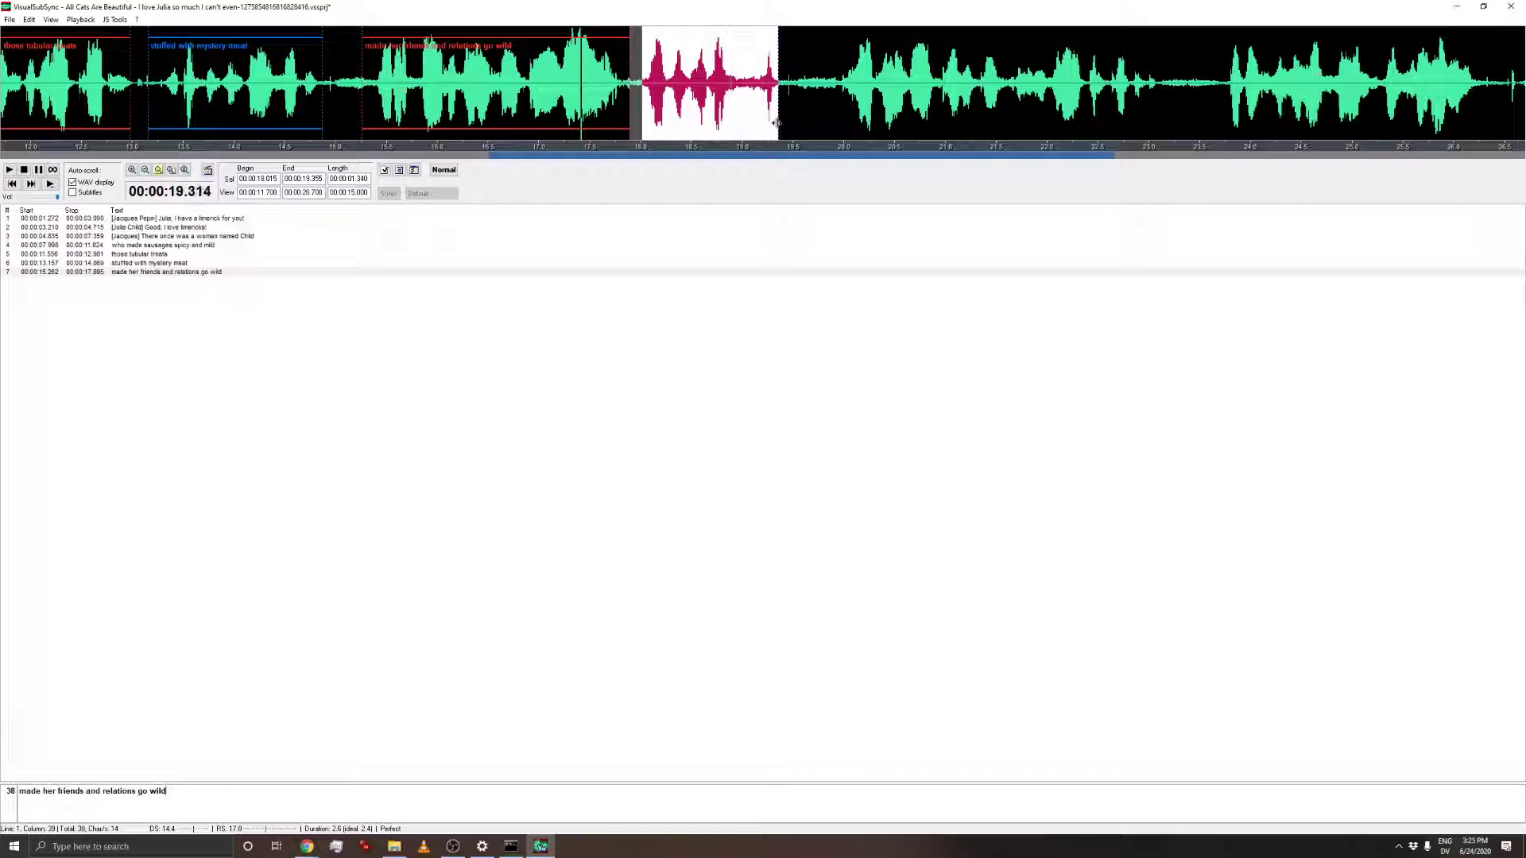
{"action": "left_click_drag", "start_coordinate": [779, 120], "coordinate": [812, 116]}
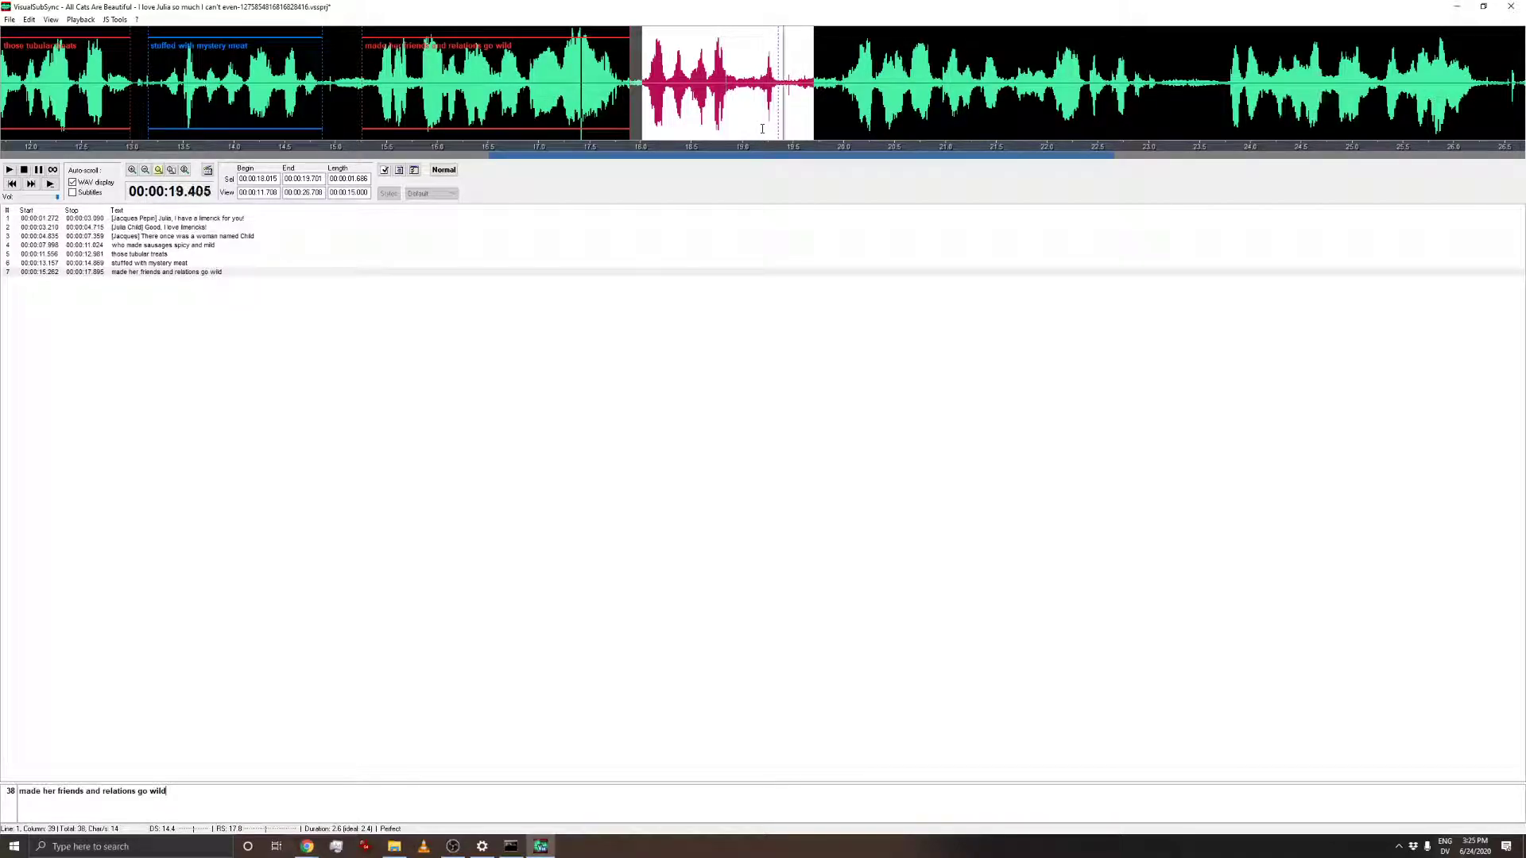
{"action": "left_click_drag", "start_coordinate": [814, 100], "coordinate": [799, 105]}
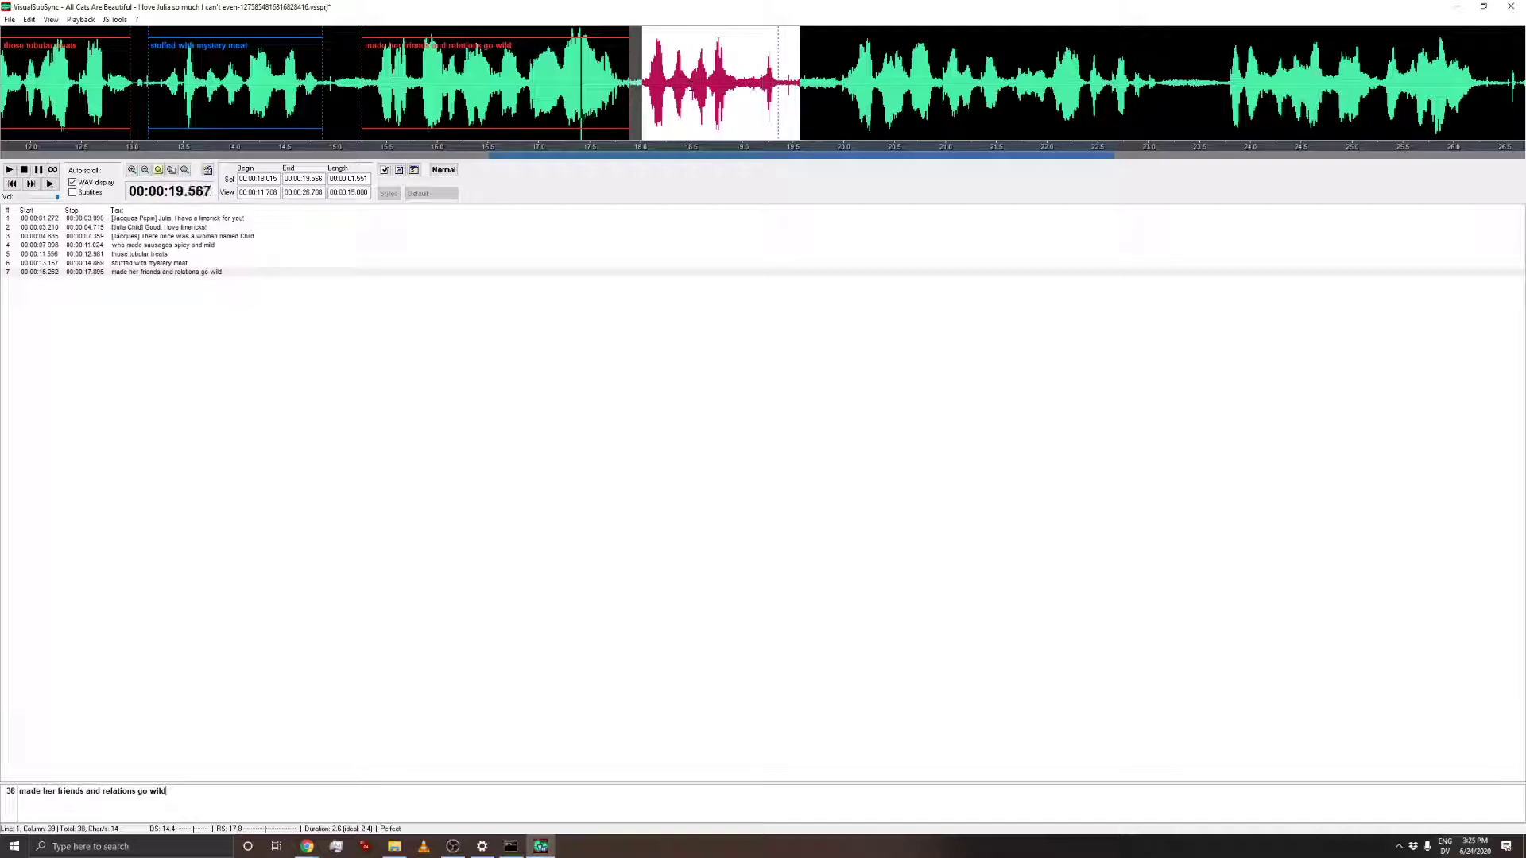
- Play the tweet's video in Chrome, partly in full screen, to check the dialogue after the limerick, and return to VisualSubSync
{"action": "mouse_move", "coordinate": [307, 846]}
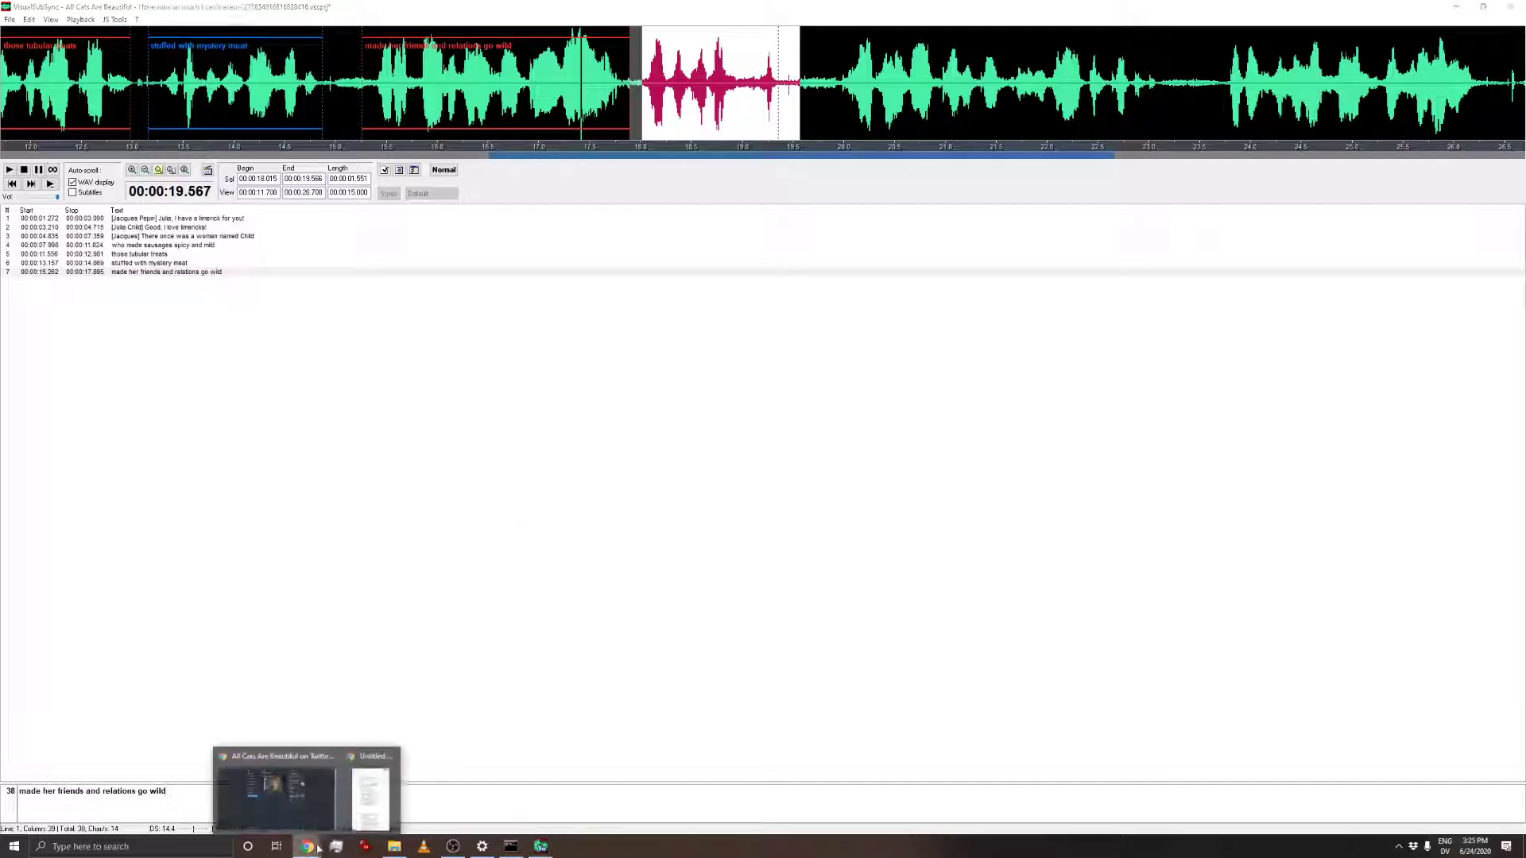
{"action": "left_click", "coordinate": [306, 769]}
{"action": "left_click", "coordinate": [569, 320]}
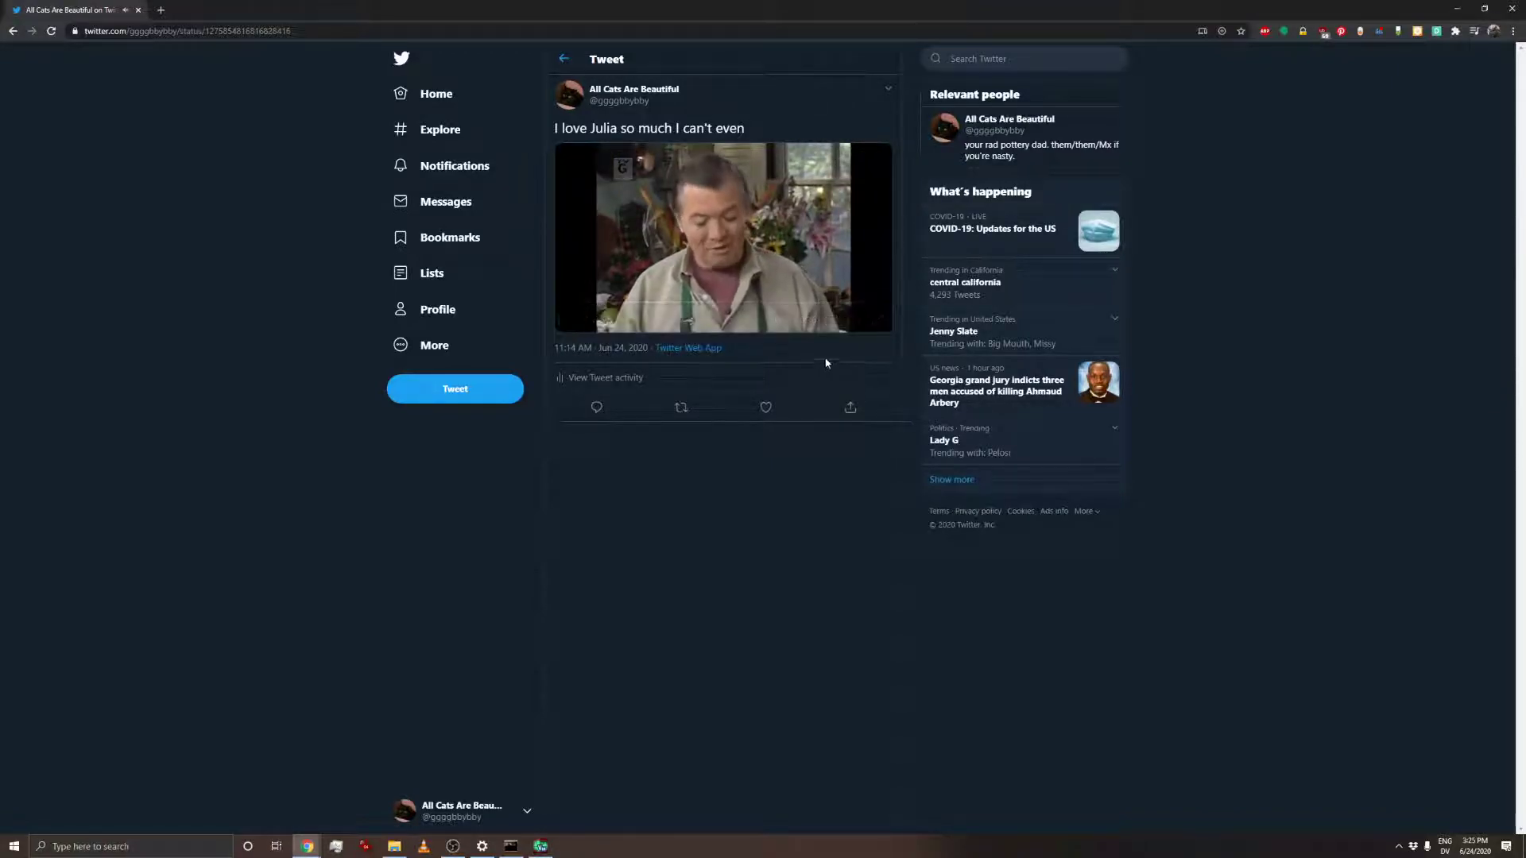
{"action": "left_click", "coordinate": [878, 319]}
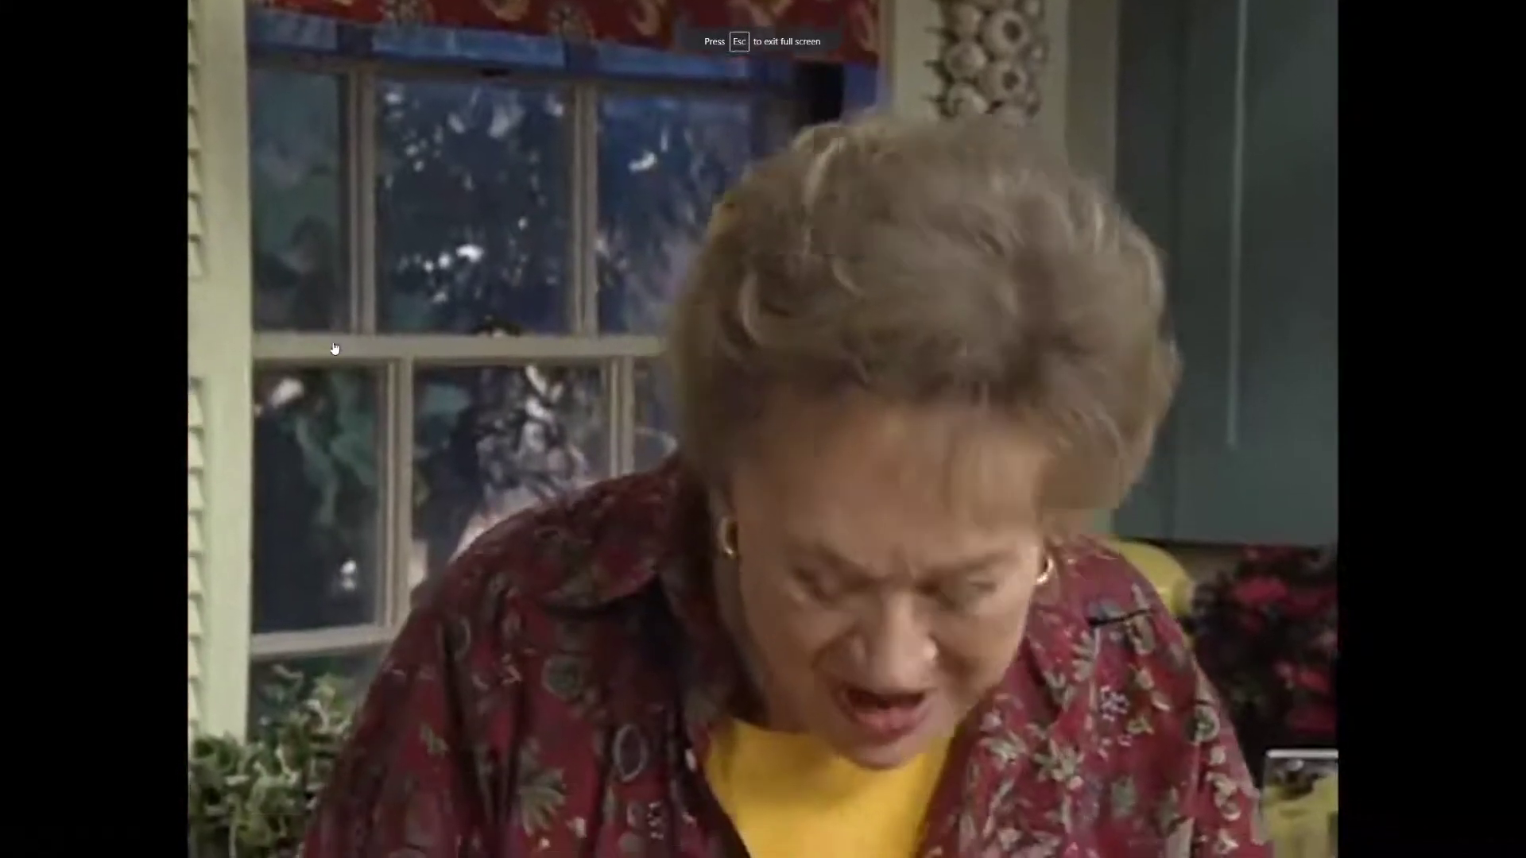
{"action": "key", "text": "Escape"}
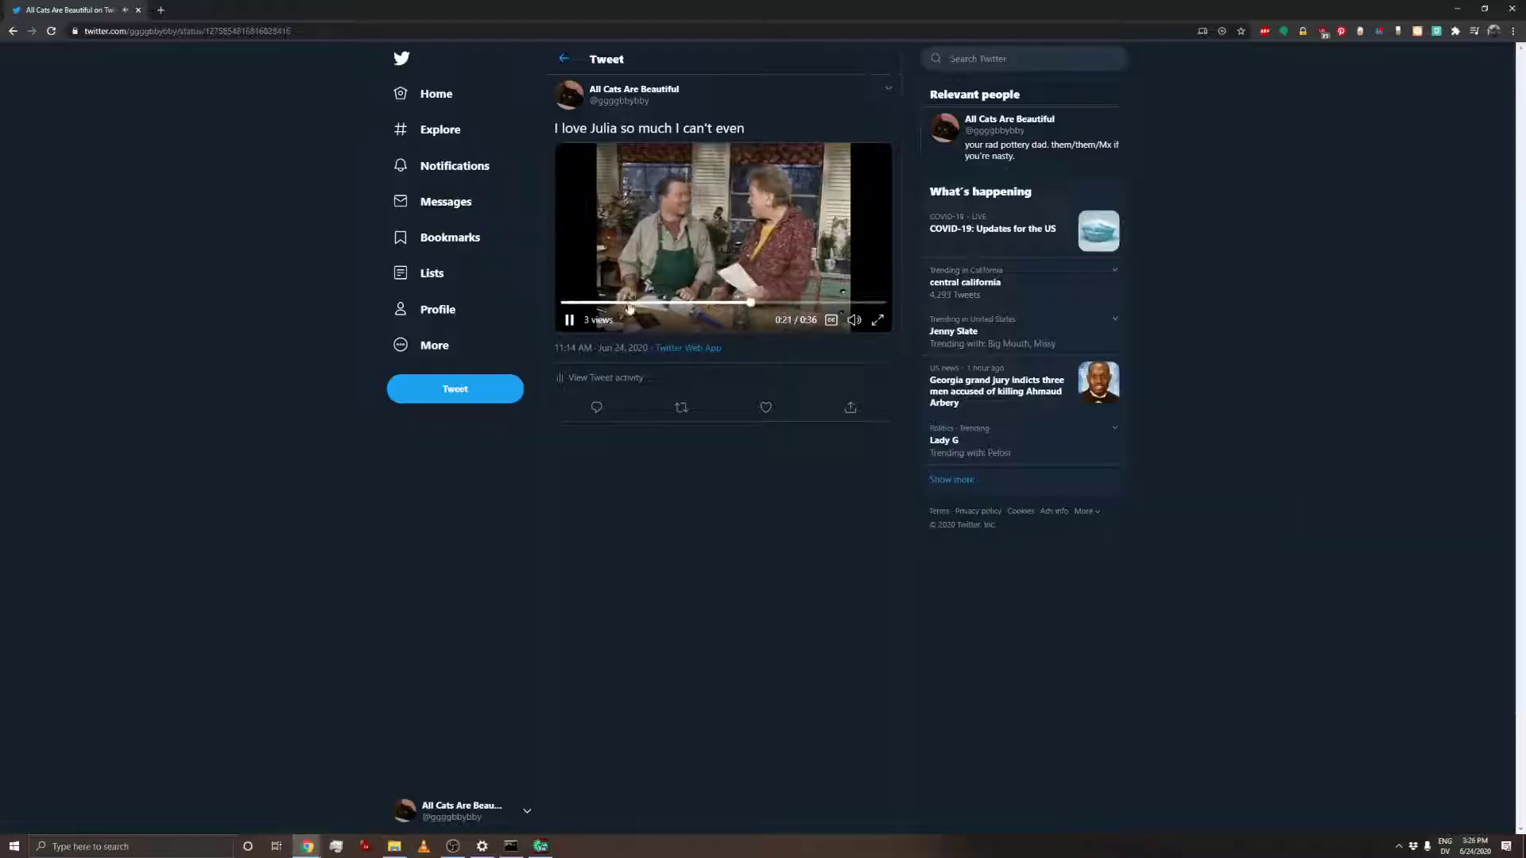
{"action": "key", "text": "space"}
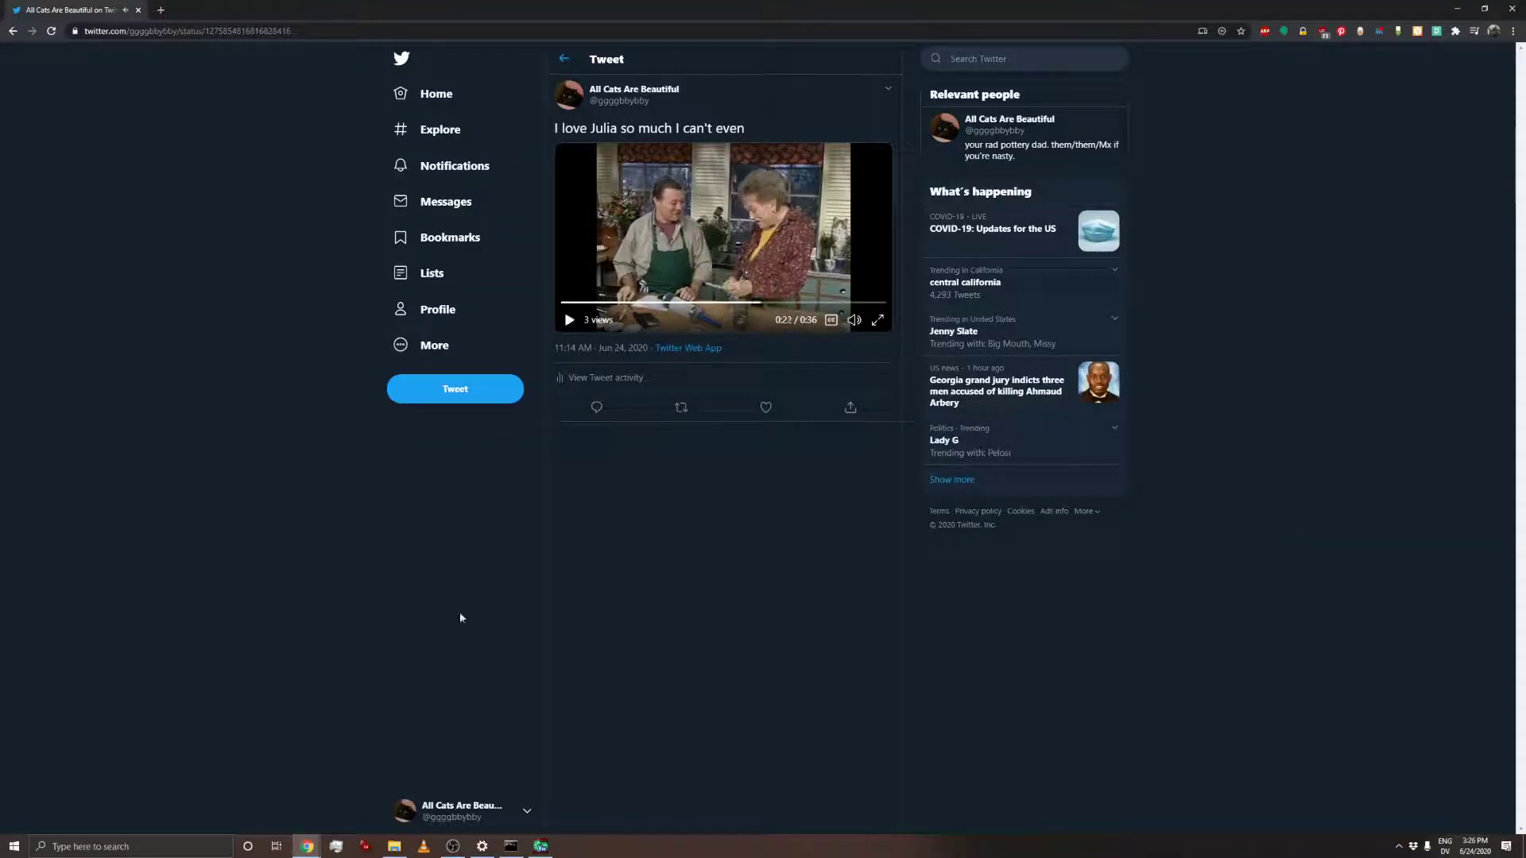
{"action": "left_click", "coordinate": [532, 847]}
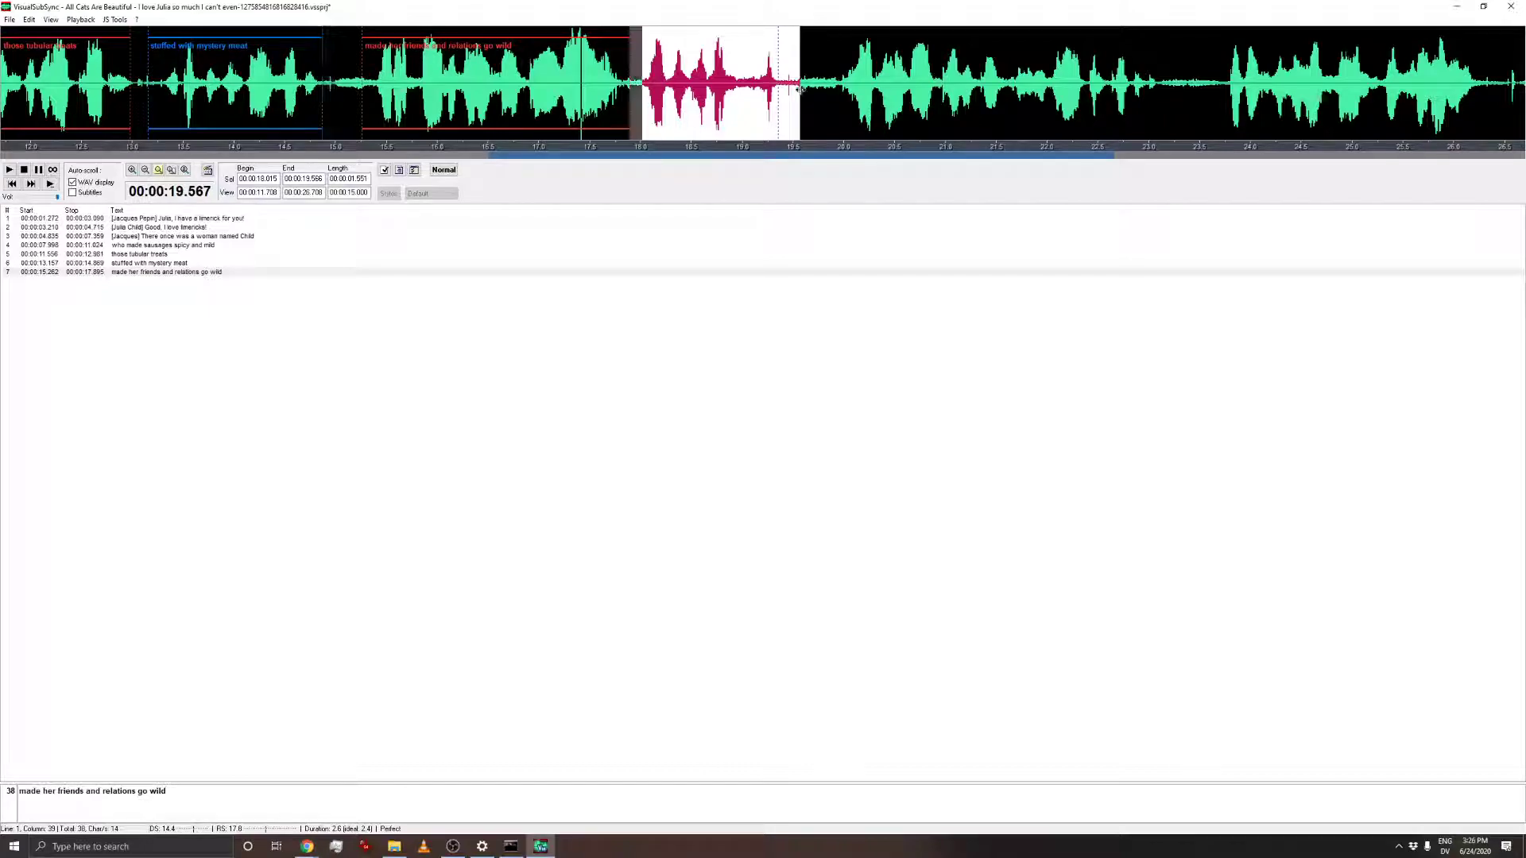
- Add a subtitle over the selected reply reading "[Julia] That's a wonderful one!"
{"action": "right_click", "coordinate": [752, 98]}
{"action": "left_click", "coordinate": [788, 105]}
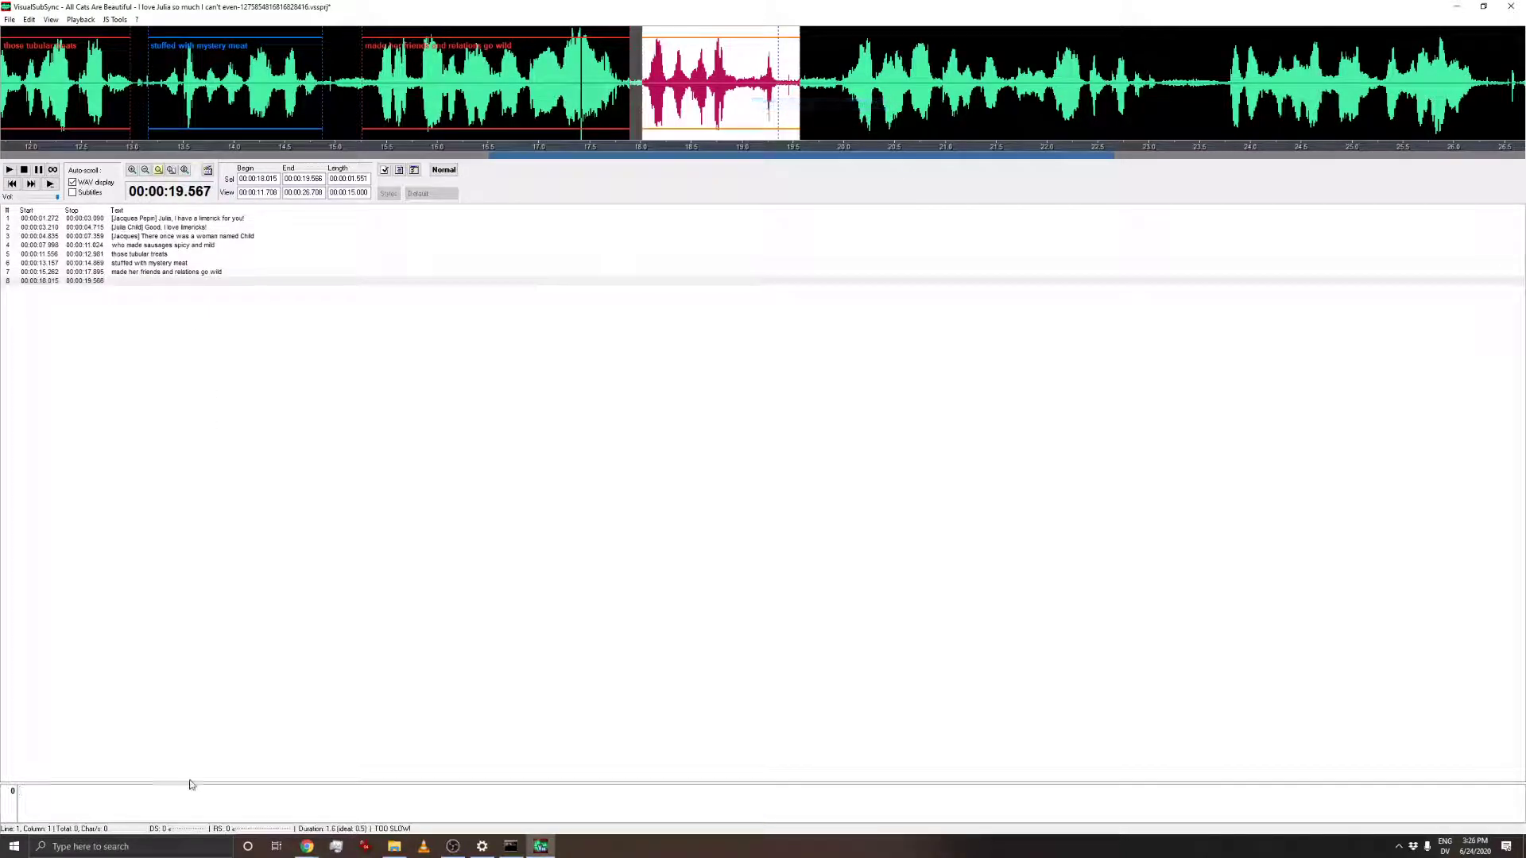
{"action": "type", "text": "["}
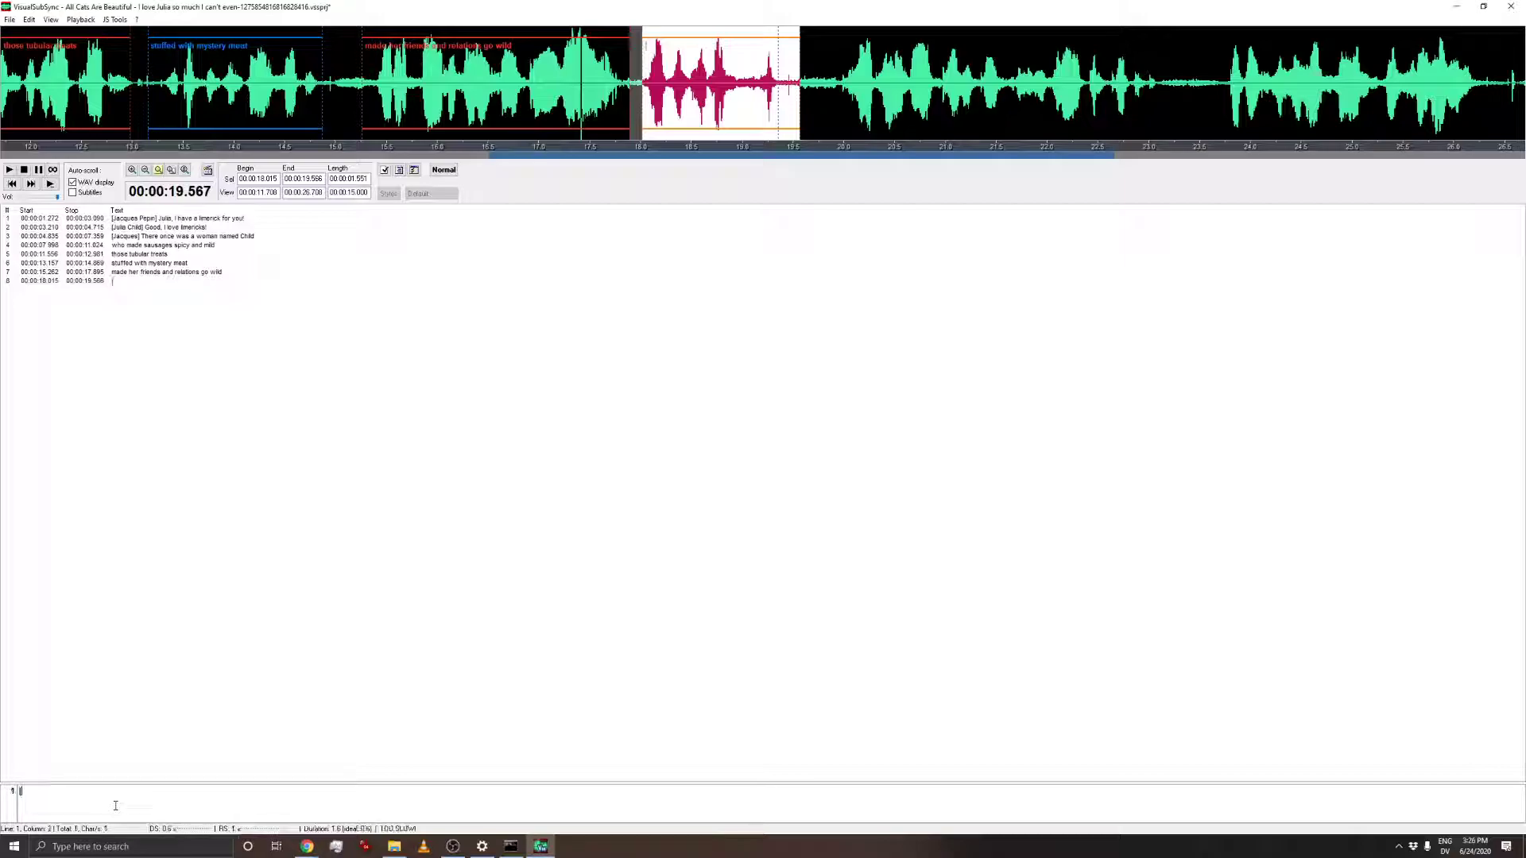
{"action": "type", "text": "K"}
{"action": "key", "text": "BackSpace"}
{"action": "type", "text": "Julia] That's a wordefu"}
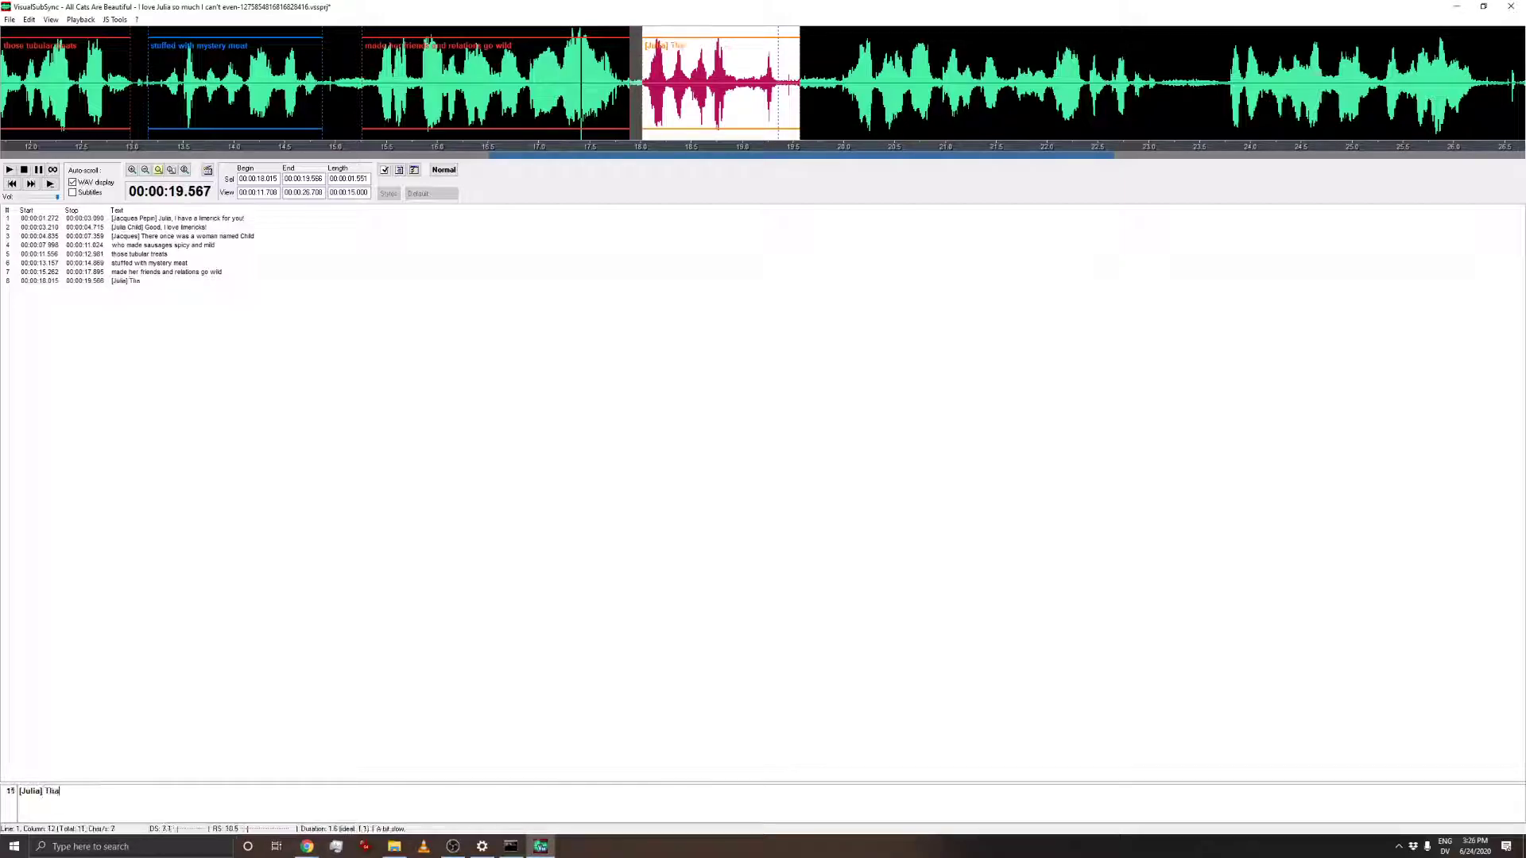
{"action": "key", "text": "BackSpace"}
{"action": "key", "text": "BackSpace"}
{"action": "key", "text": "BackSpace"}
{"action": "key", "text": "BackSpace"}
{"action": "key", "text": "BackSpace"}
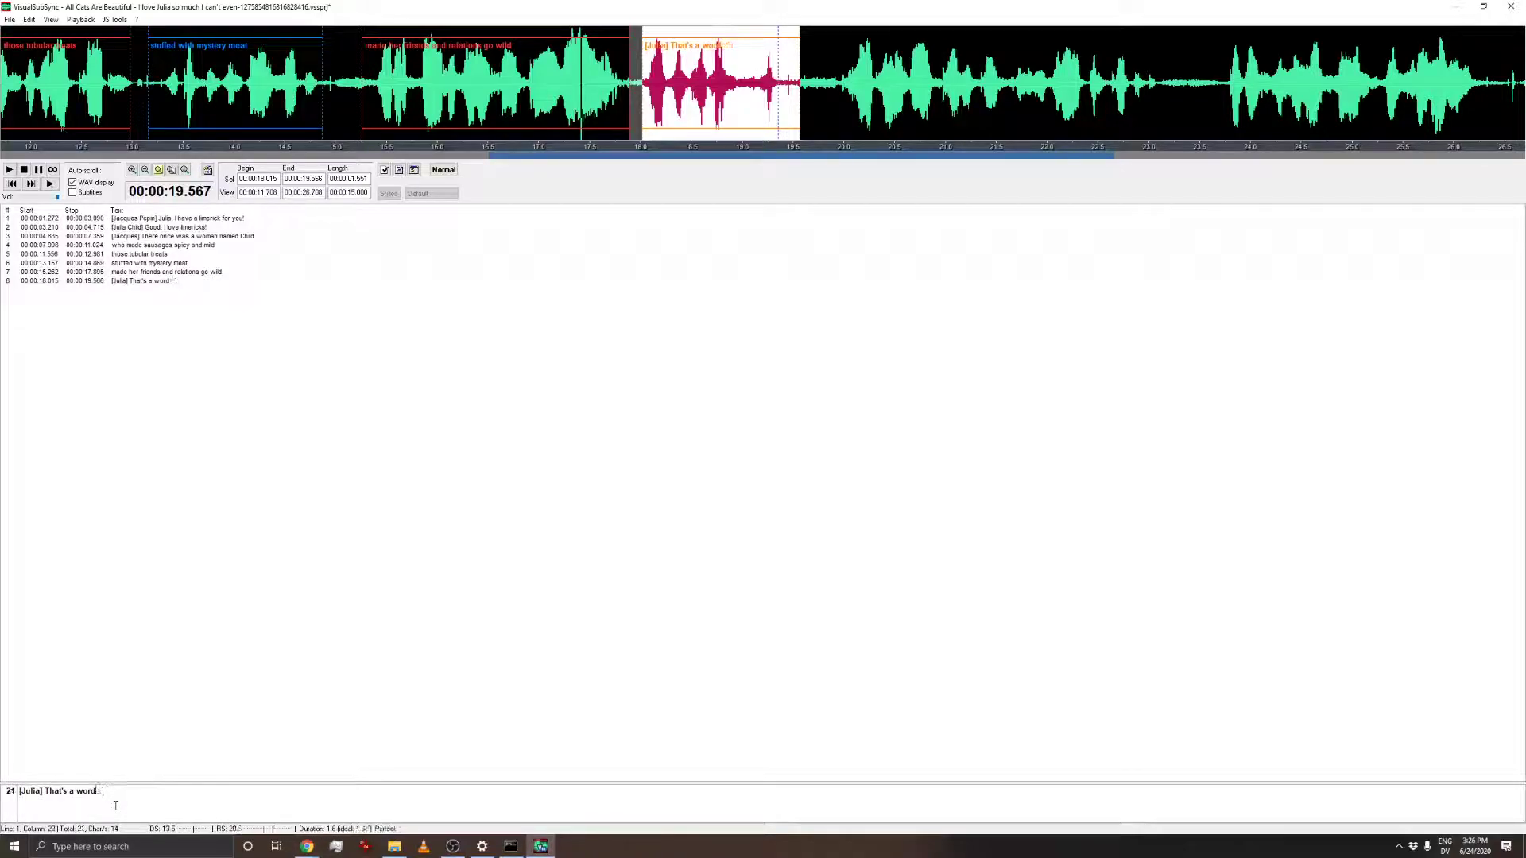
{"action": "type", "text": "nderful one!"}
- Select Julia's next line on the waveform, from about 19.94 s to 22.36 s, adjusting both ends by listening
{"action": "left_click_drag", "start_coordinate": [821, 87], "coordinate": [1161, 107]}
{"action": "key", "text": "ctrl+space"}
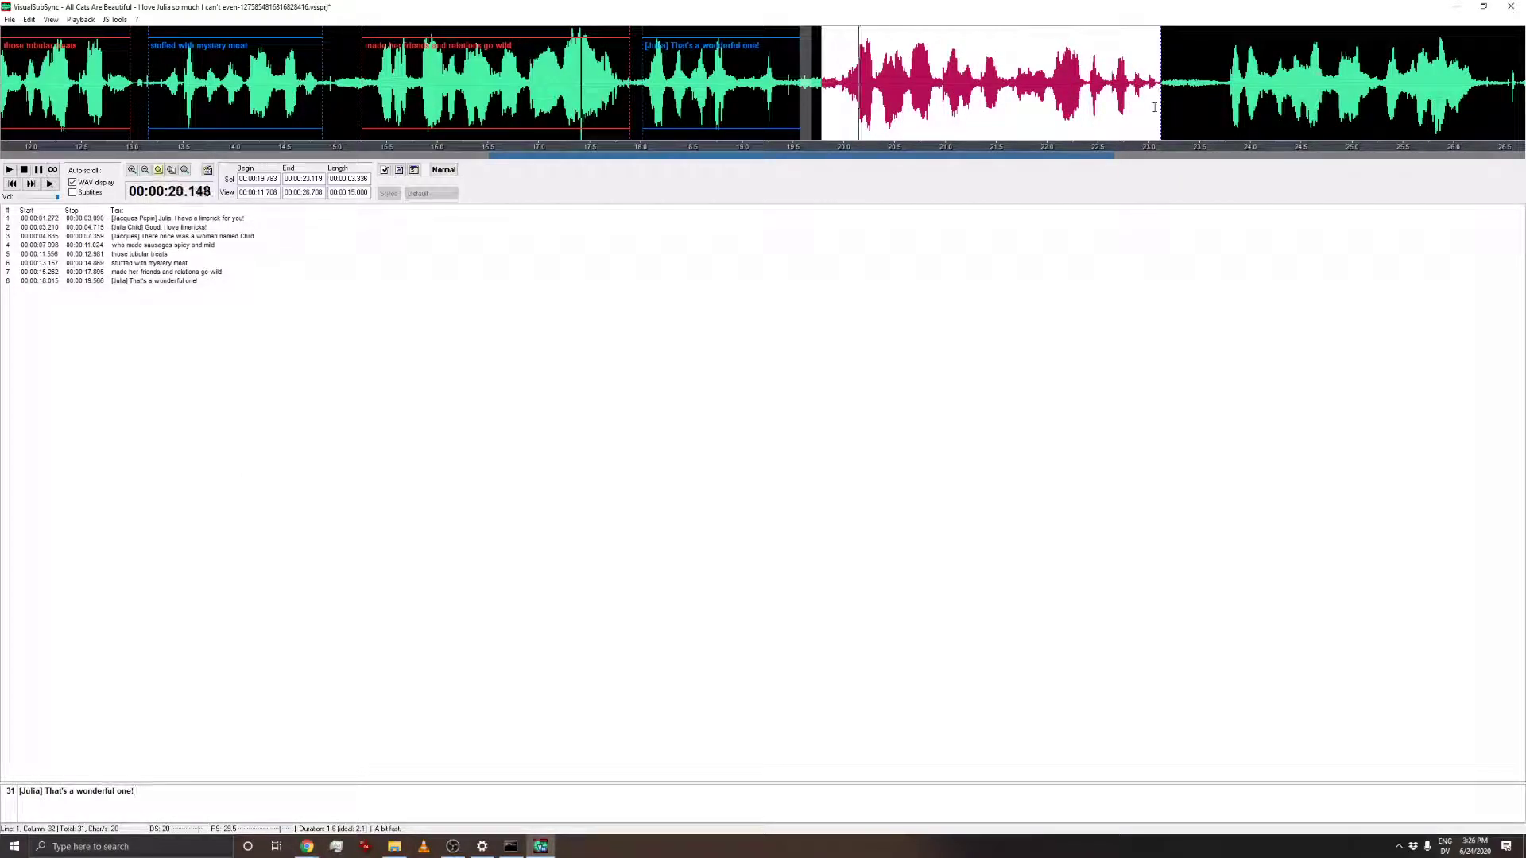
{"action": "left_click_drag", "start_coordinate": [821, 102], "coordinate": [839, 104]}
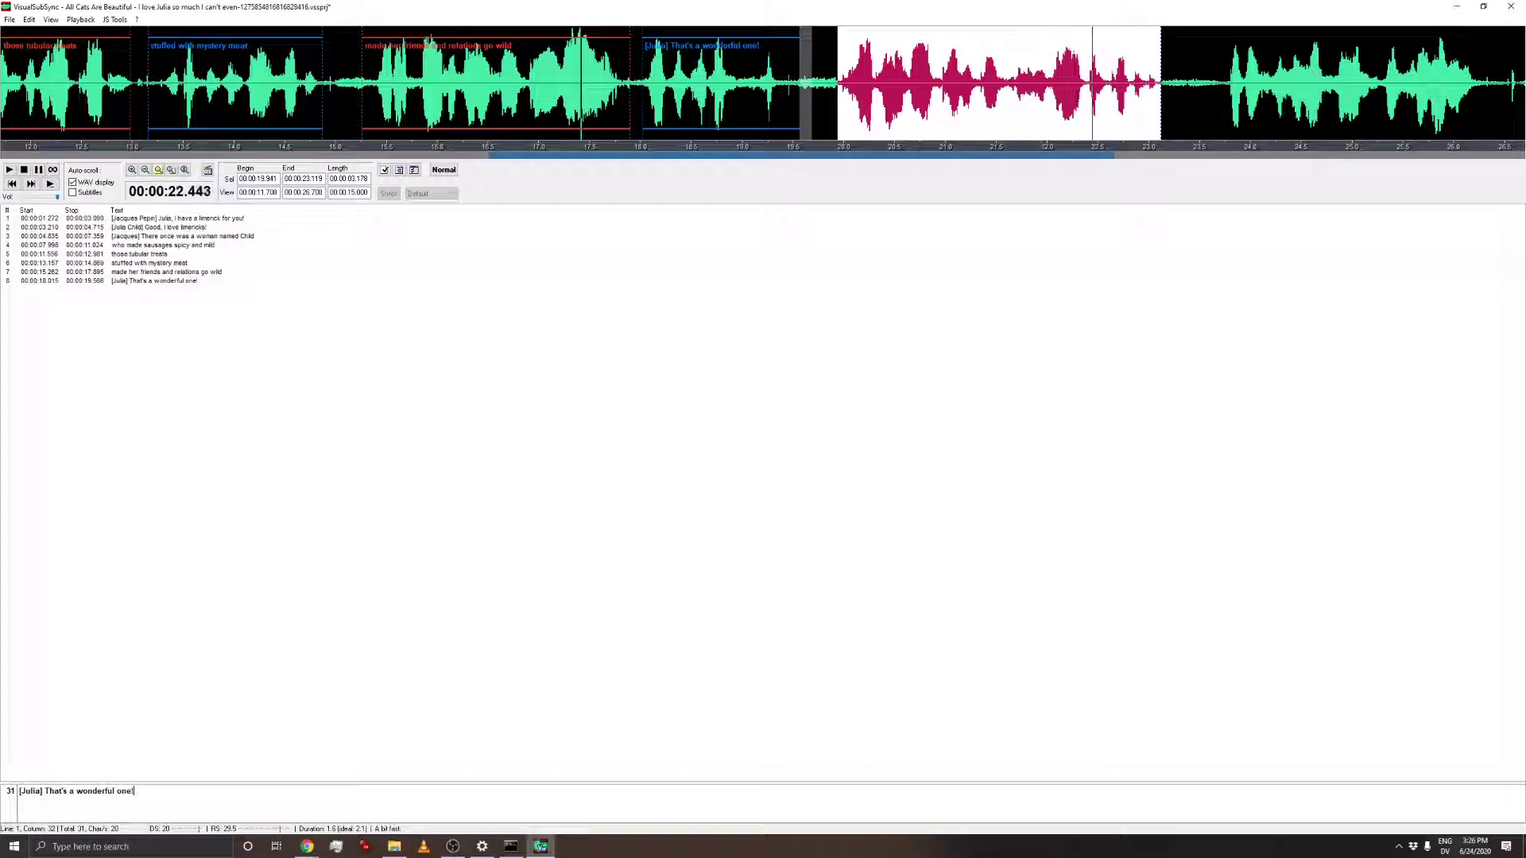
{"action": "left_click_drag", "start_coordinate": [1161, 102], "coordinate": [1107, 110]}
{"action": "key", "text": "space"}
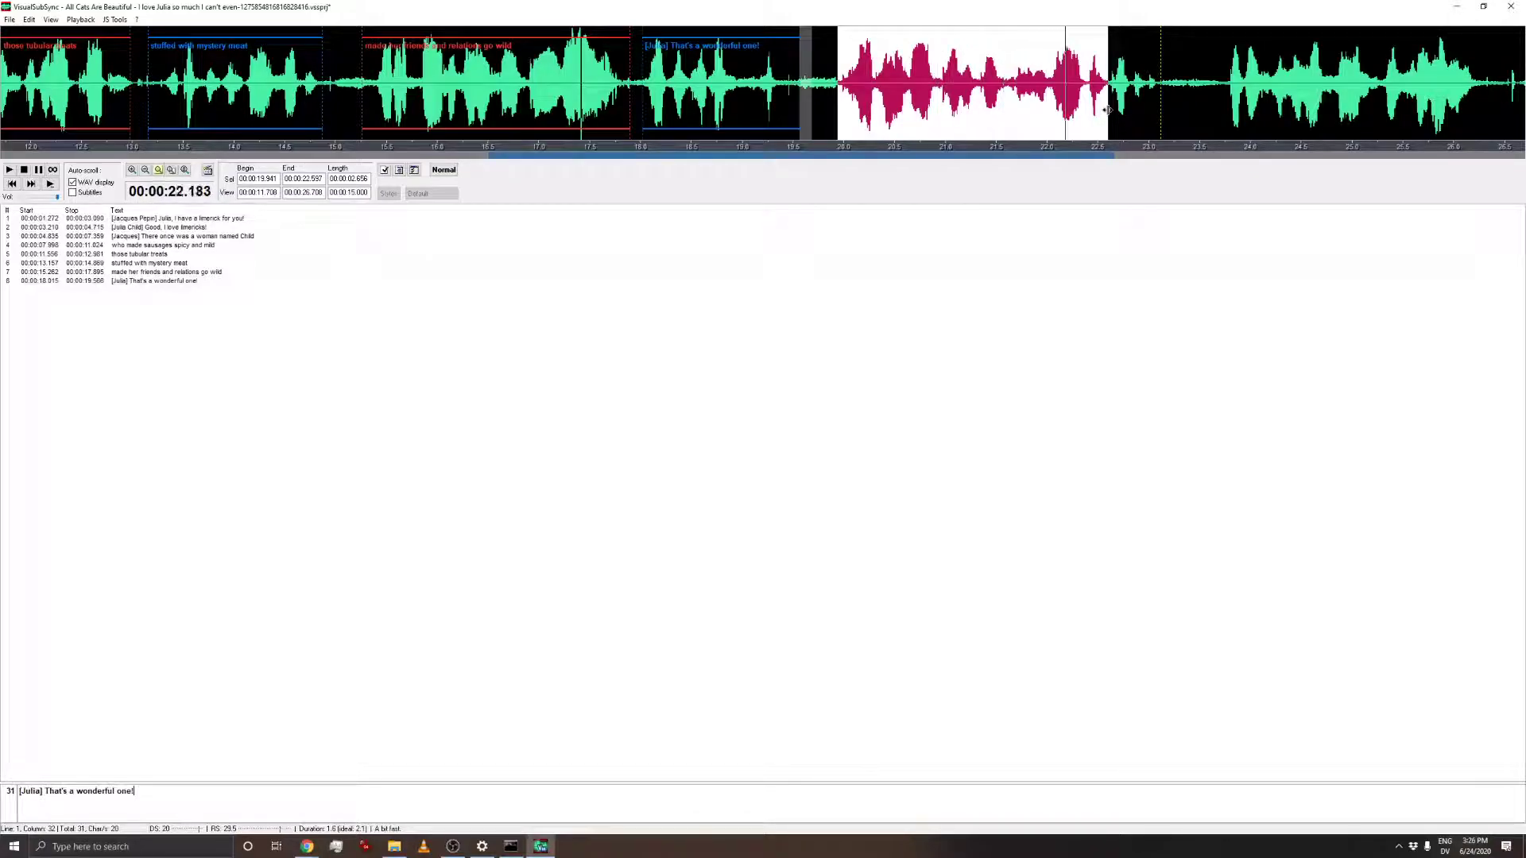
{"action": "left_click_drag", "start_coordinate": [1107, 110], "coordinate": [1083, 112]}
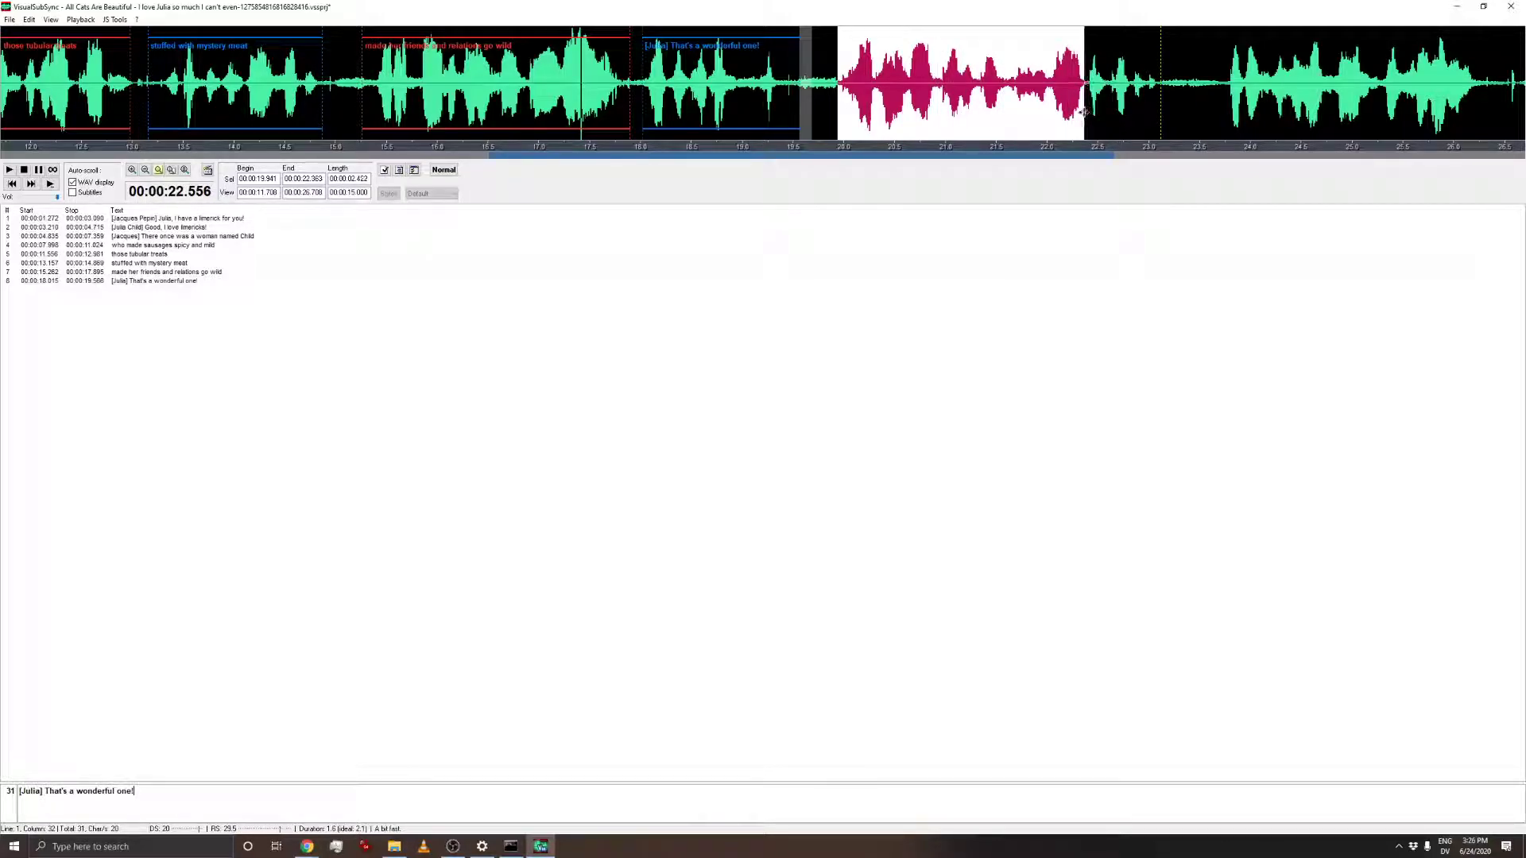
- Add a subtitle over the selection reading "Oddly enough I have one for you Jacques" and replay the segment
{"action": "right_click", "coordinate": [954, 110]}
{"action": "left_click", "coordinate": [986, 113]}
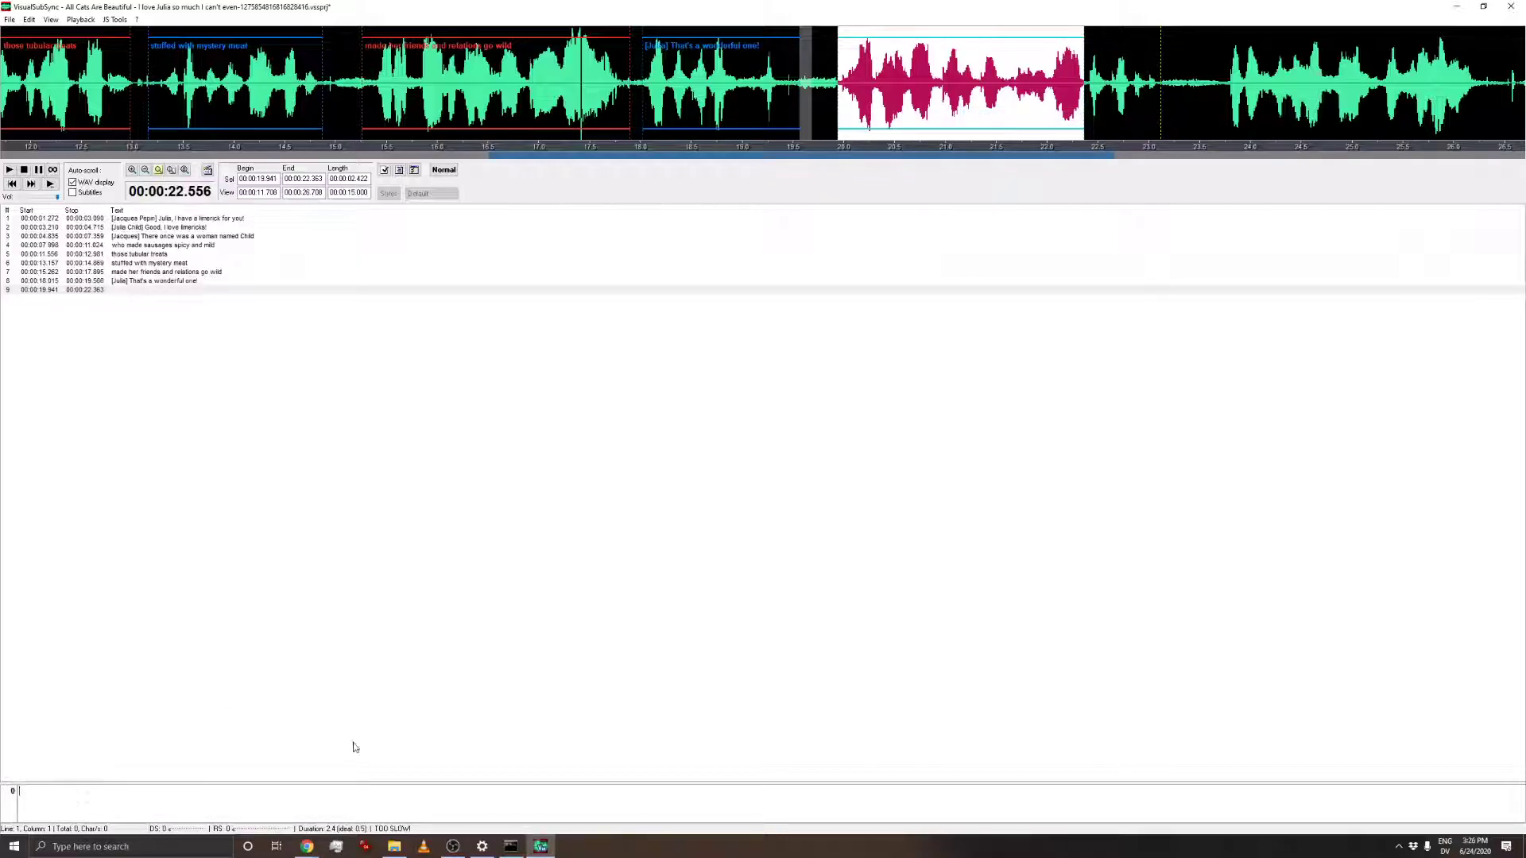
{"action": "type", "text": "Oddly enough I have one for you Jaquesques"}
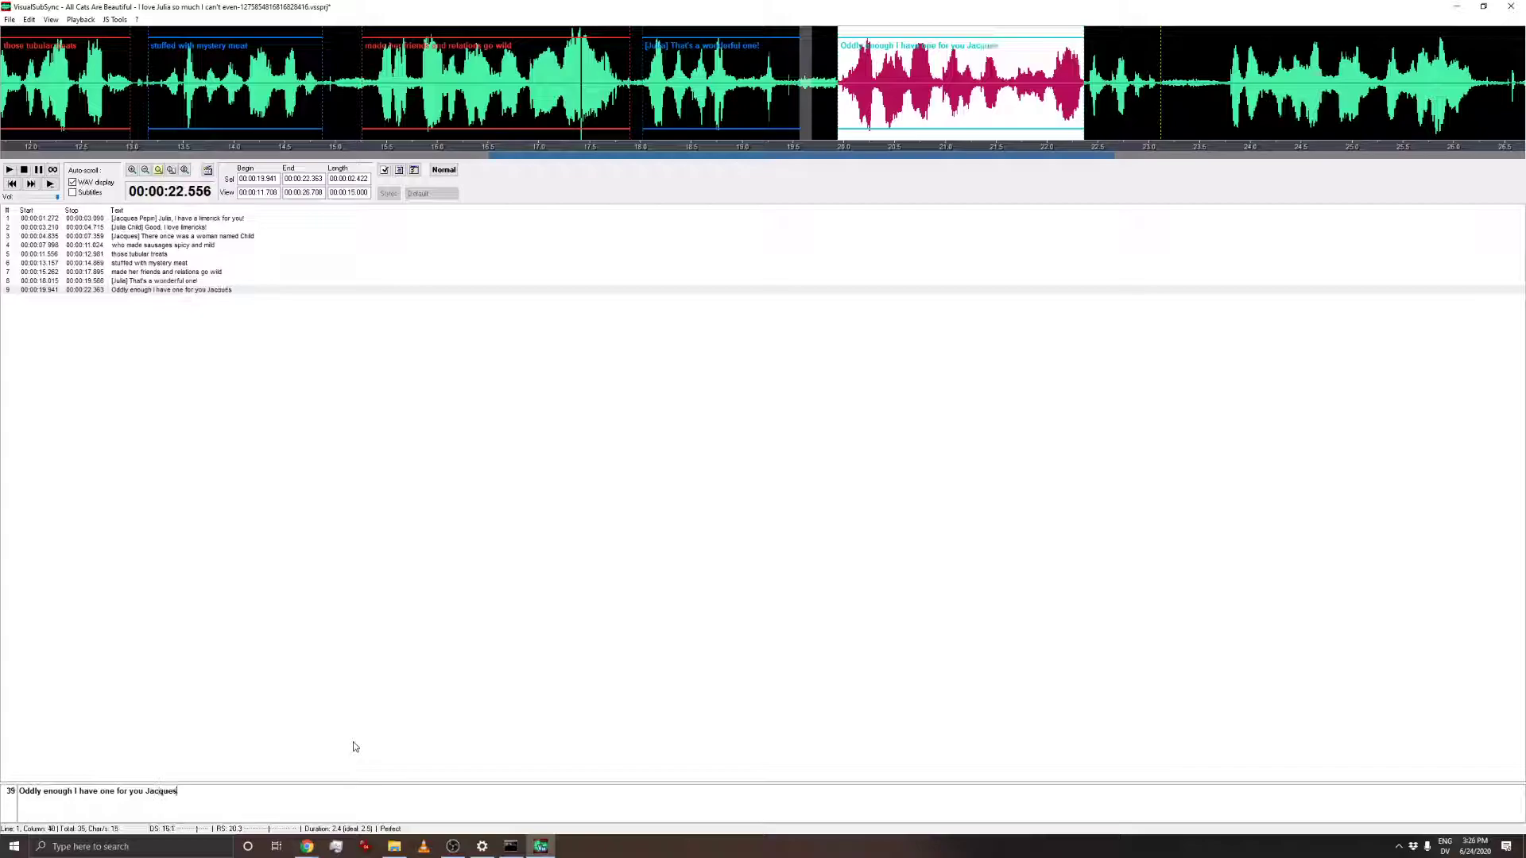
{"action": "key", "text": "ctrl+space"}
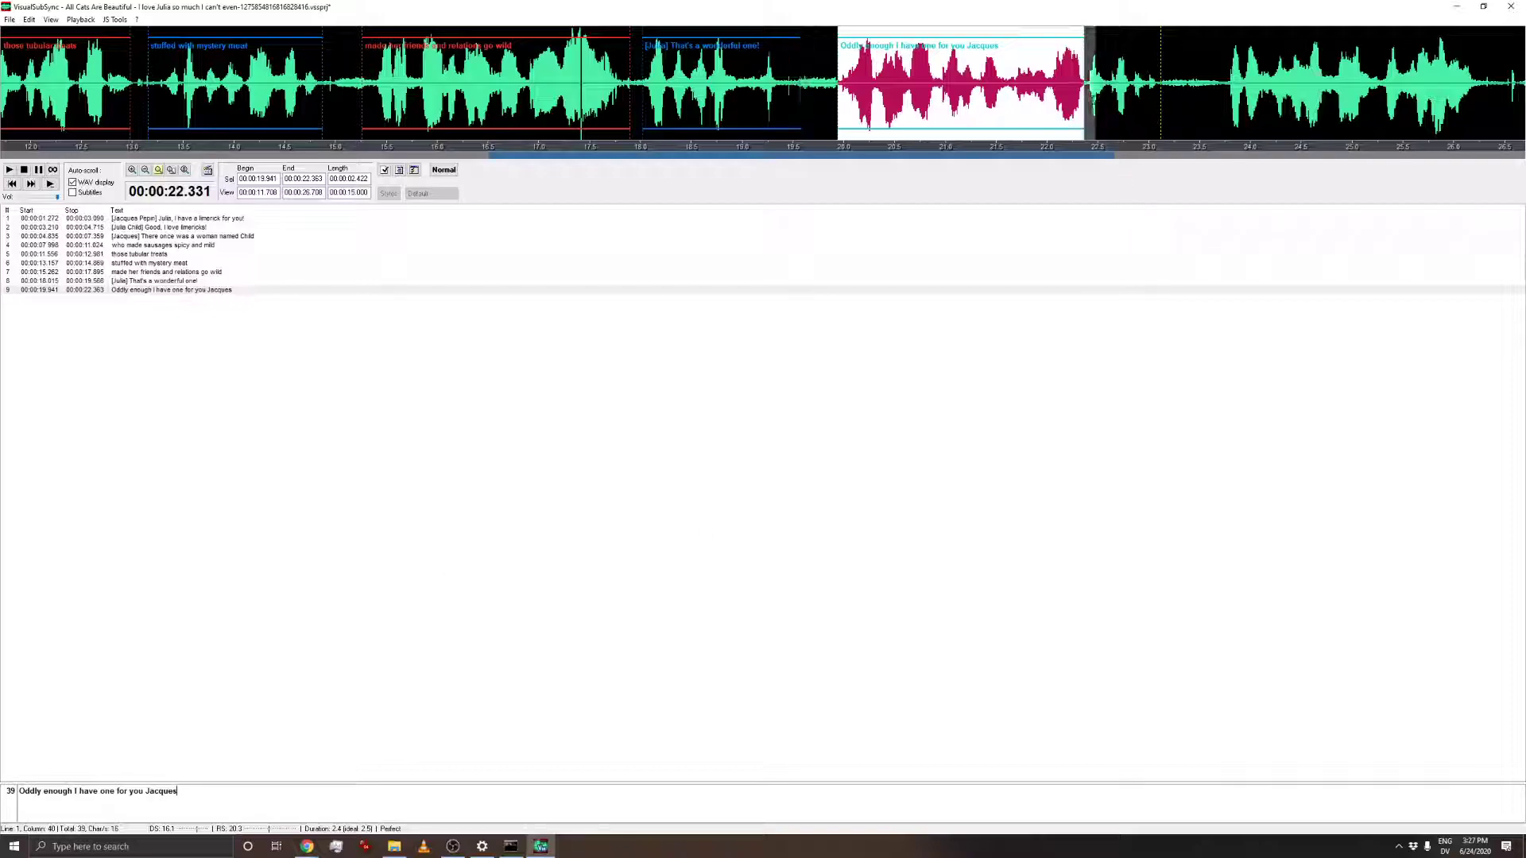
- Add a subtitle from about 22.39 s to 23.10 s reading "[Jacques] Oh good!"
{"action": "left_click_drag", "start_coordinate": [1085, 114], "coordinate": [1158, 115]}
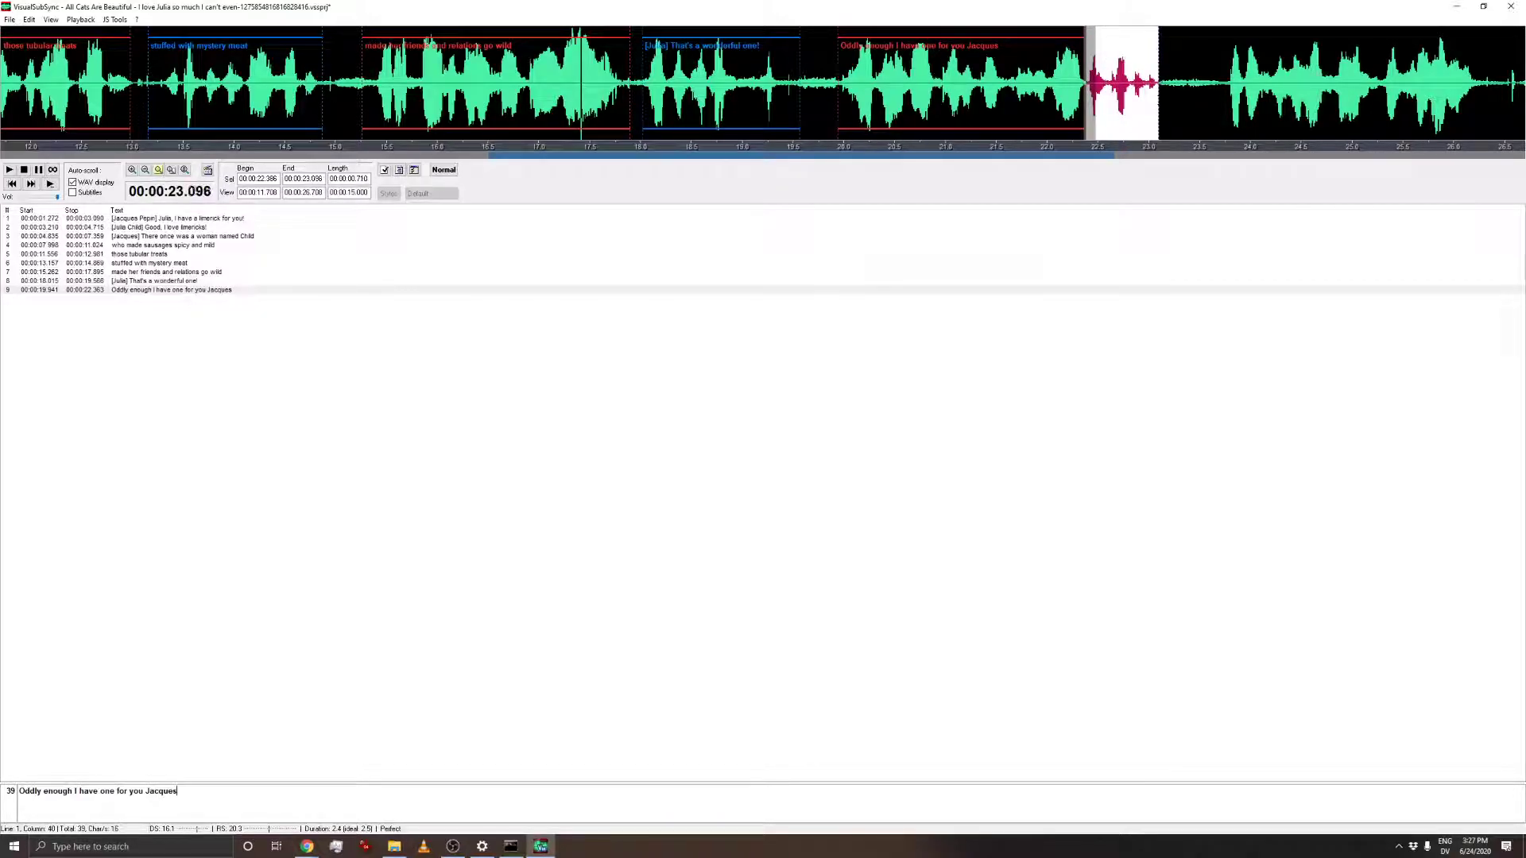
{"action": "key", "text": "ctrl+space"}
{"action": "right_click", "coordinate": [1130, 107]}
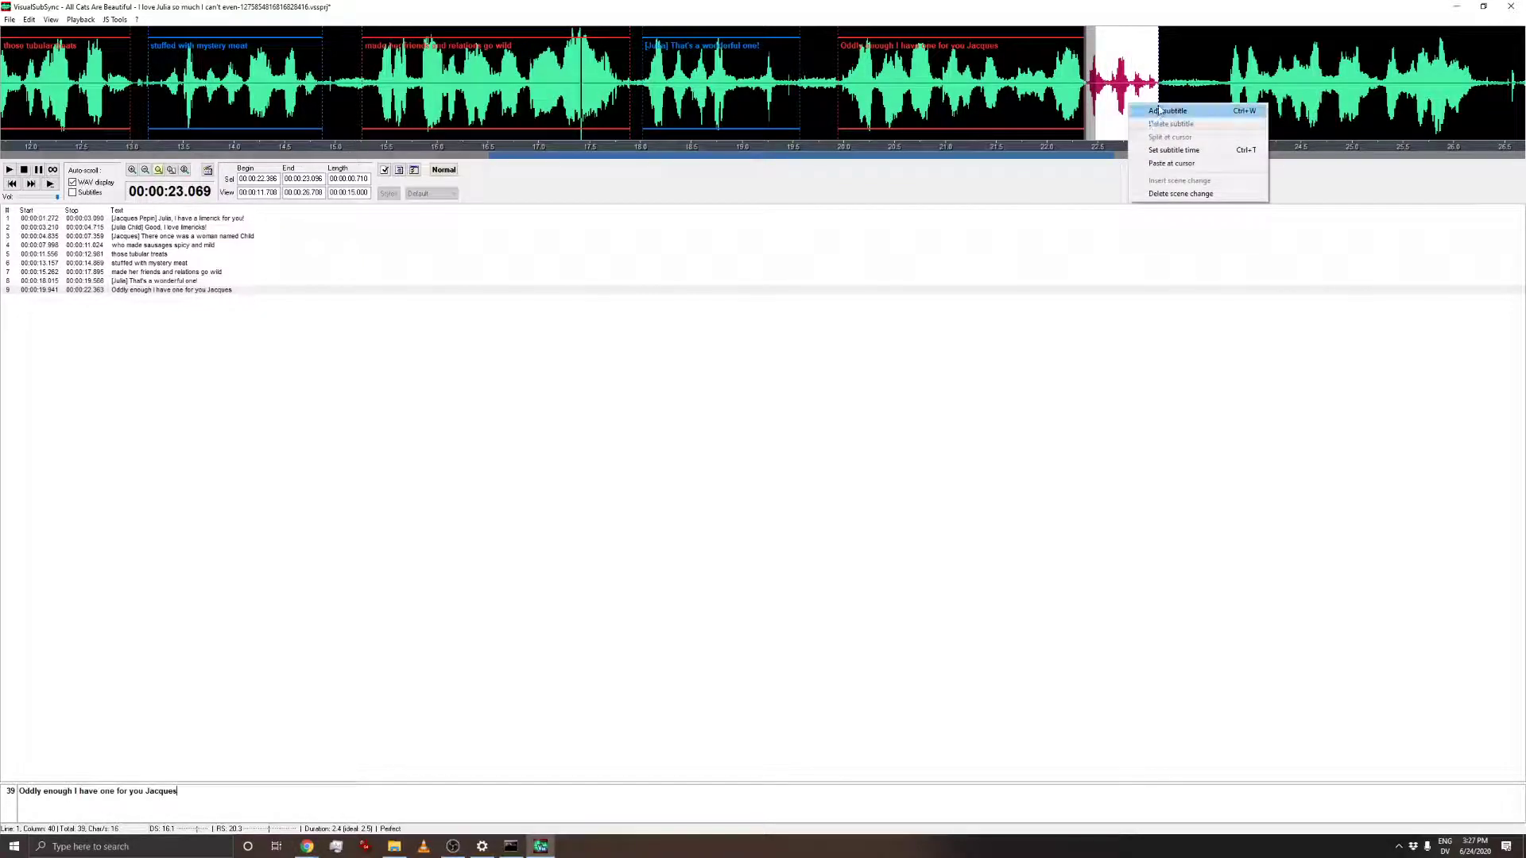
{"action": "left_click", "coordinate": [1162, 111]}
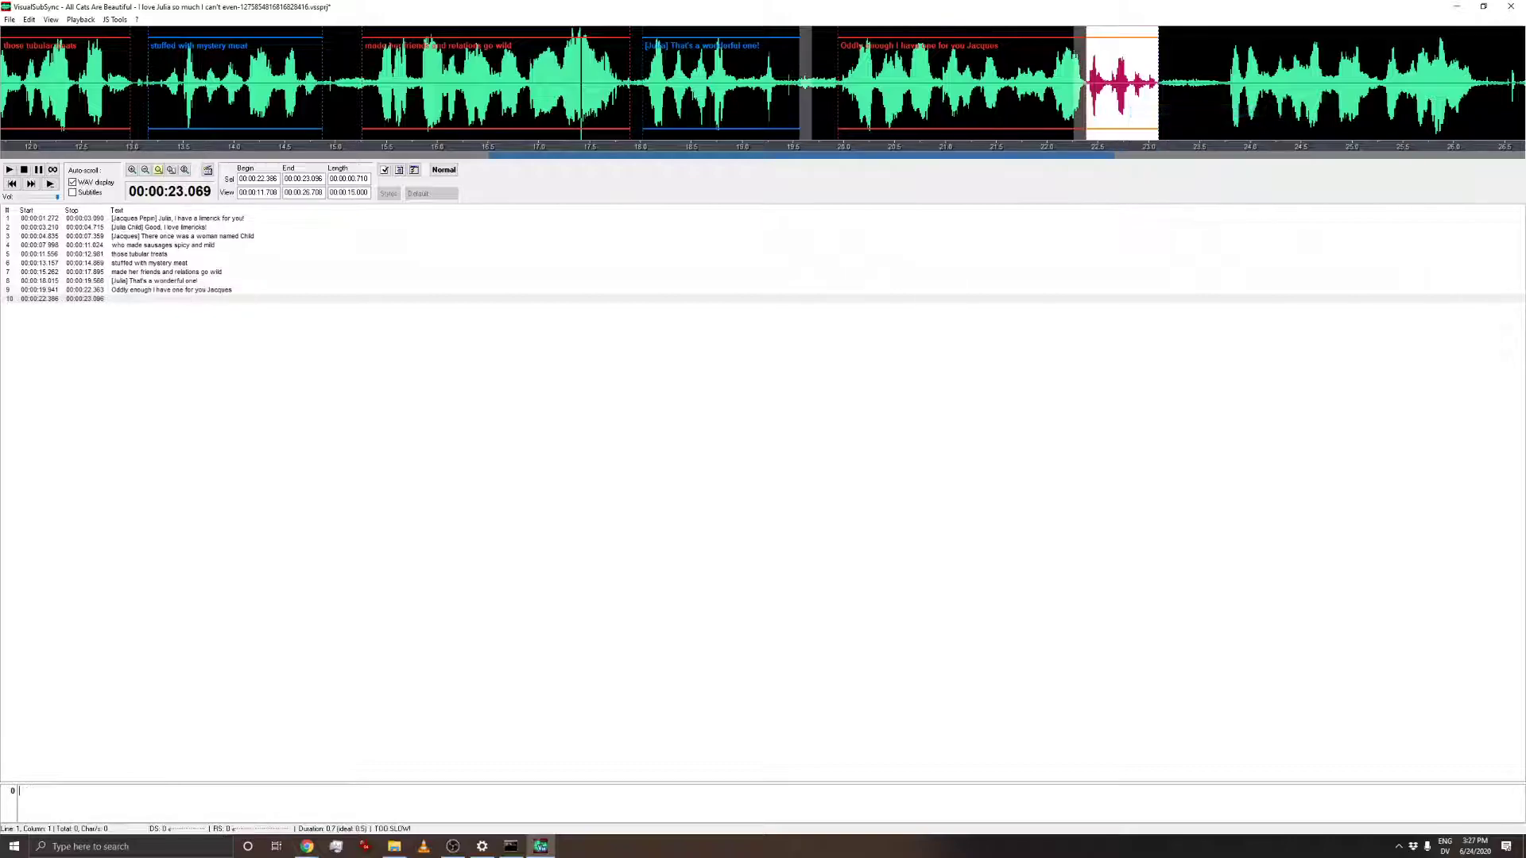
{"action": "type", "text": "[Jacques] Oh good!"}
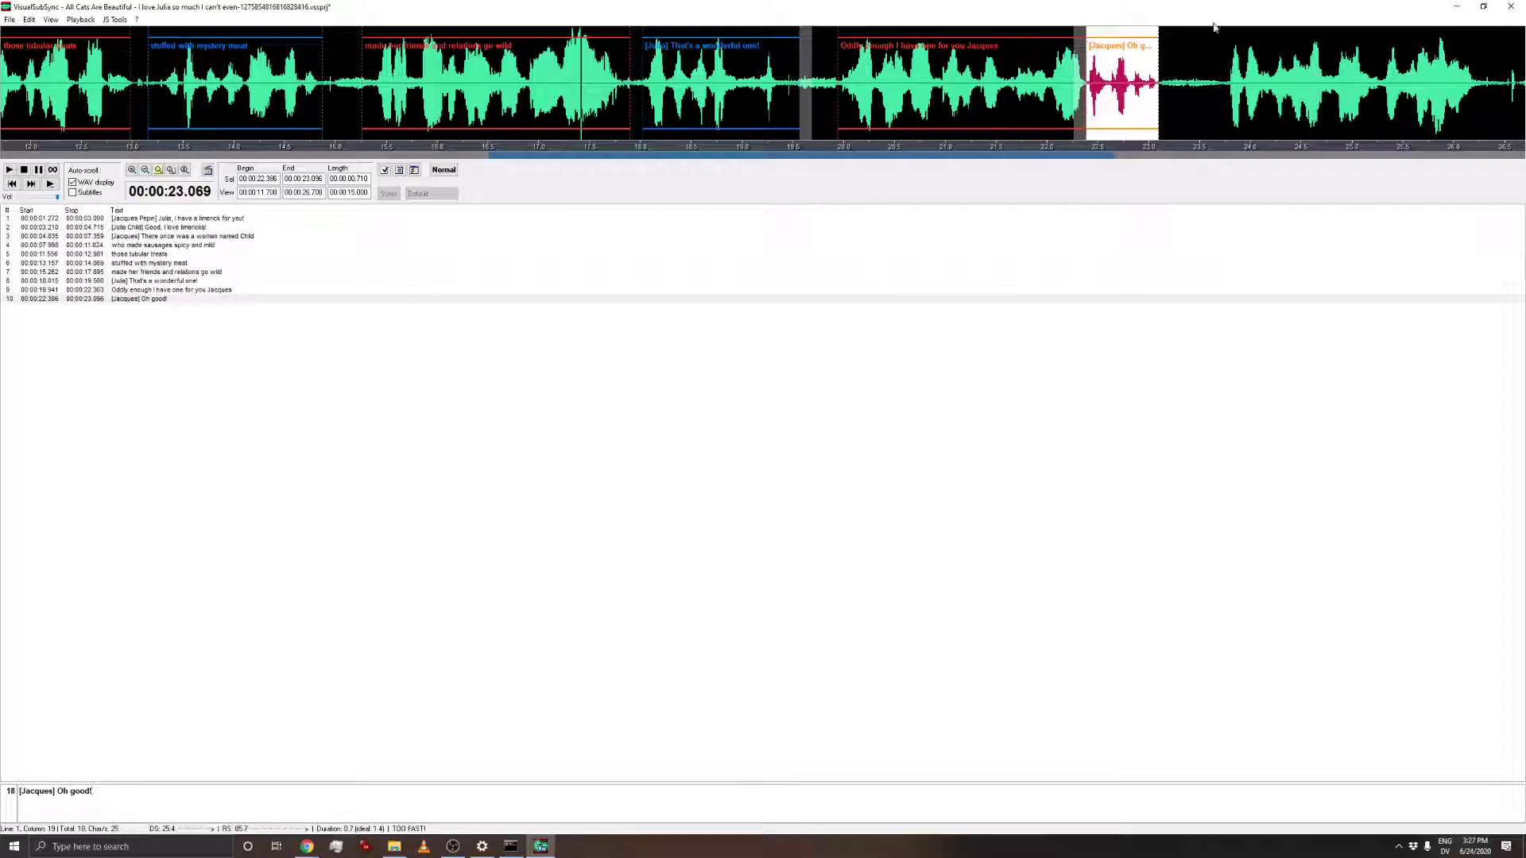
- Add a subtitle from about 23.76 s to 26.44 s reading "[Julia] There once was a young man from Lyon"
{"action": "left_click_drag", "start_coordinate": [915, 158], "coordinate": [1077, 160]}
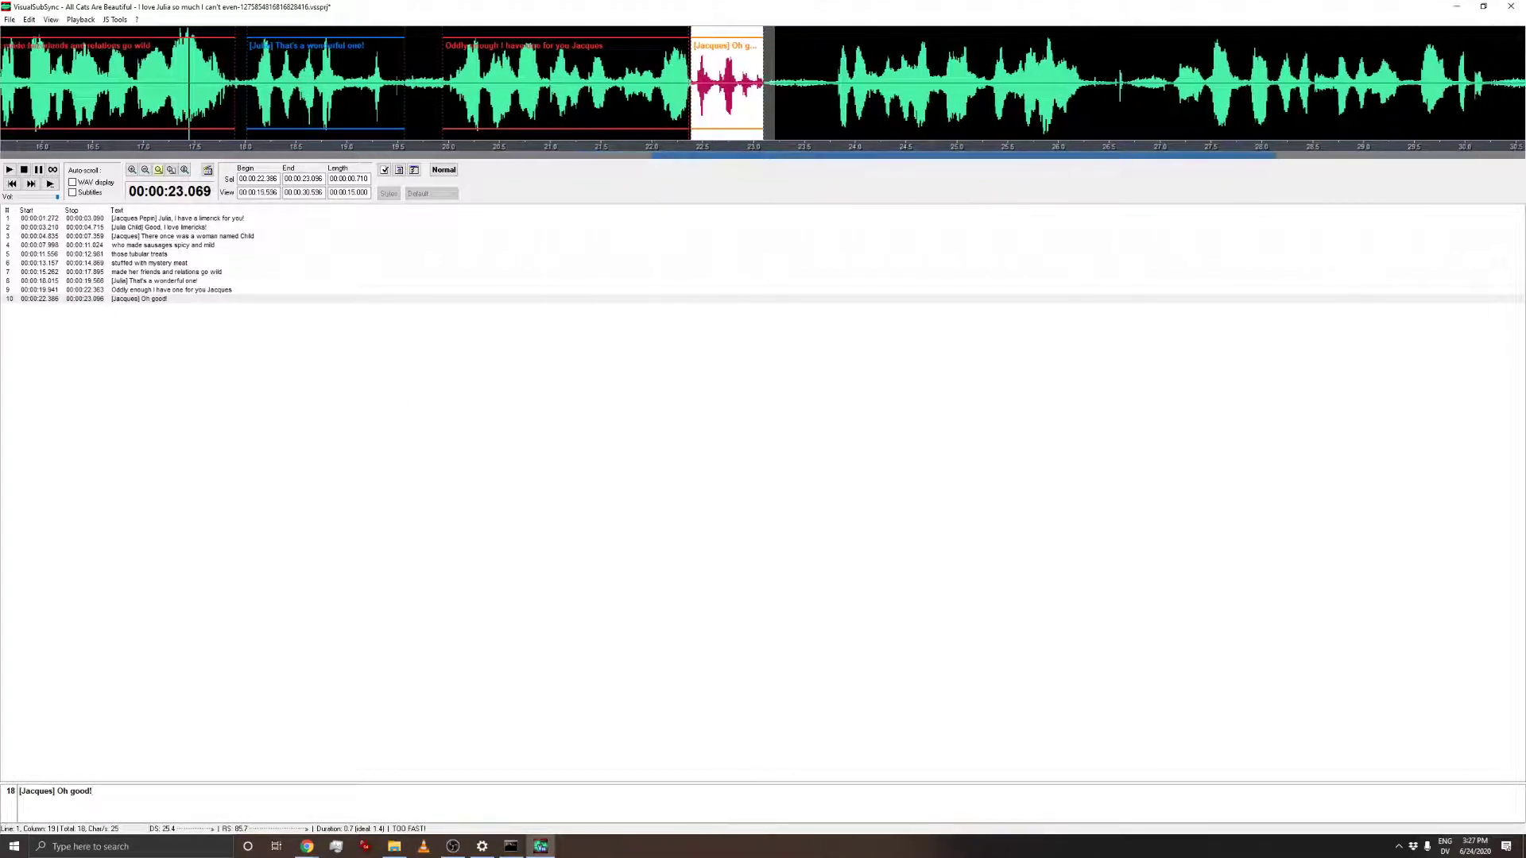
{"action": "left_click_drag", "start_coordinate": [784, 112], "coordinate": [1102, 113]}
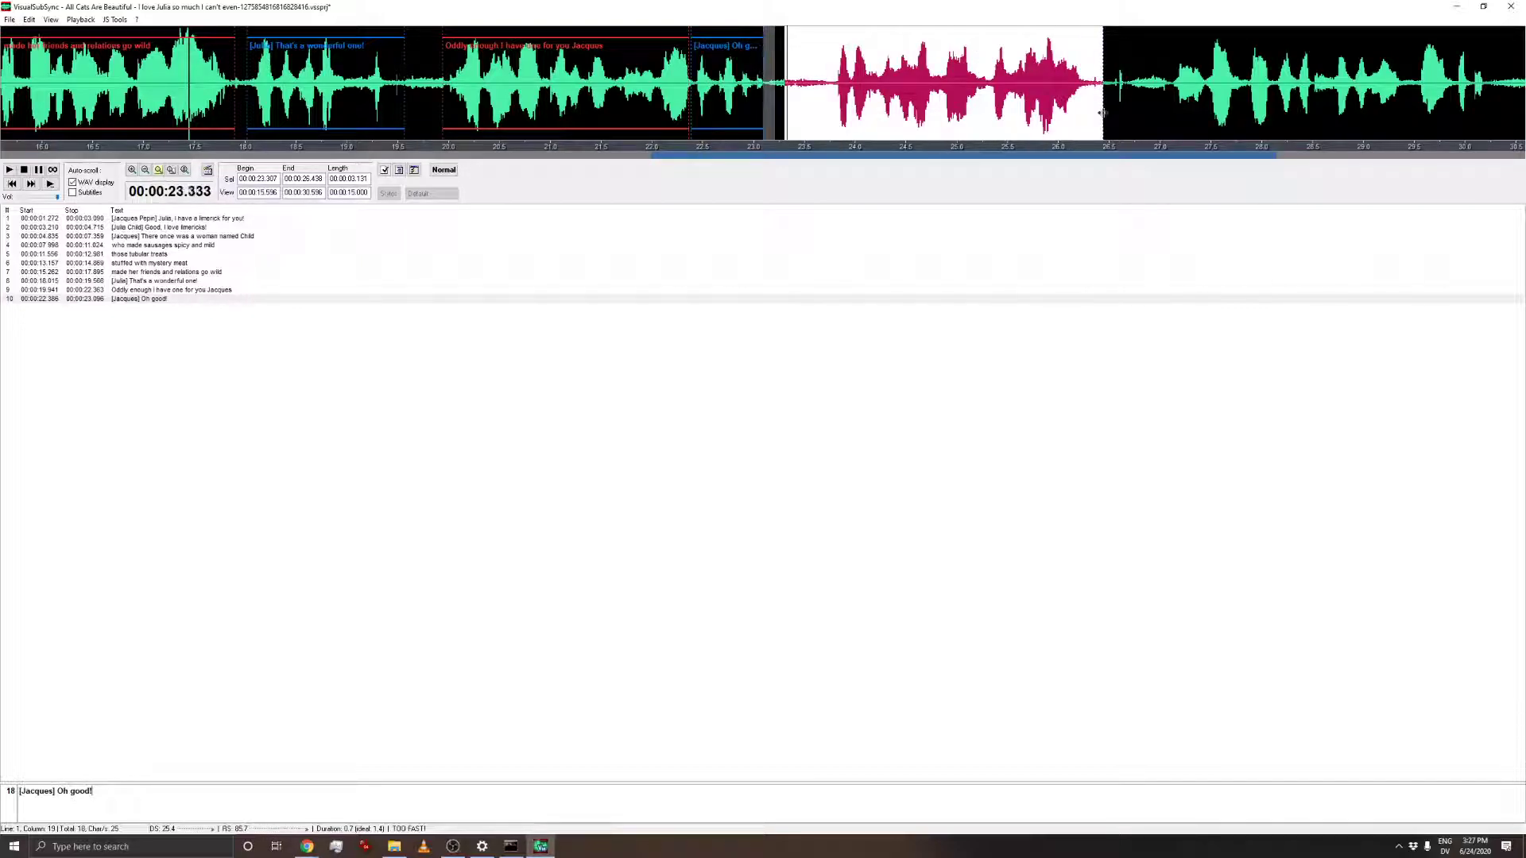
{"action": "left_click_drag", "start_coordinate": [783, 98], "coordinate": [831, 99]}
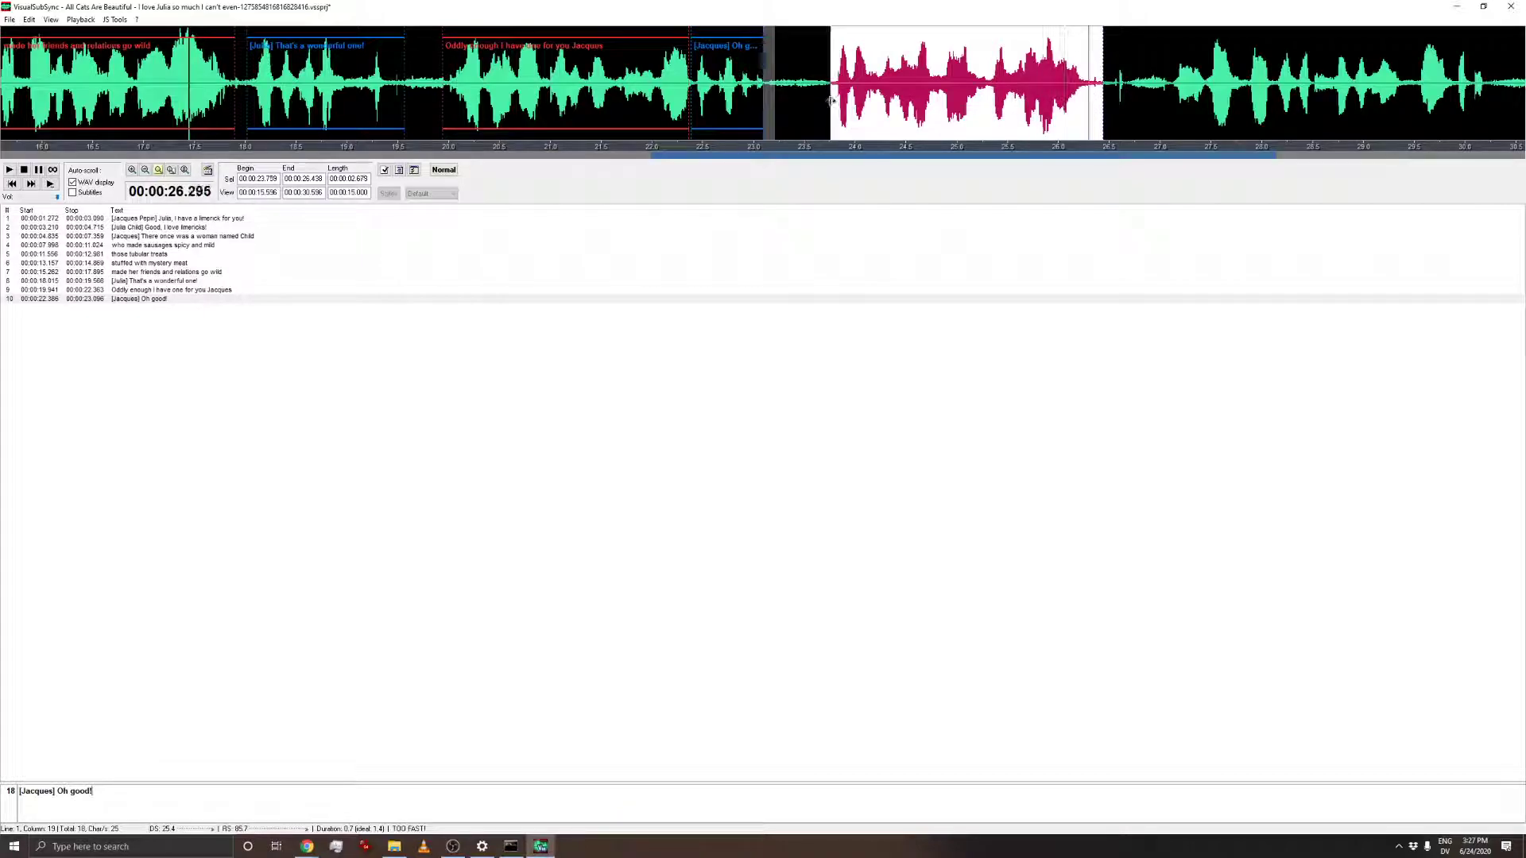
{"action": "right_click", "coordinate": [978, 120]}
{"action": "left_click", "coordinate": [1007, 129]}
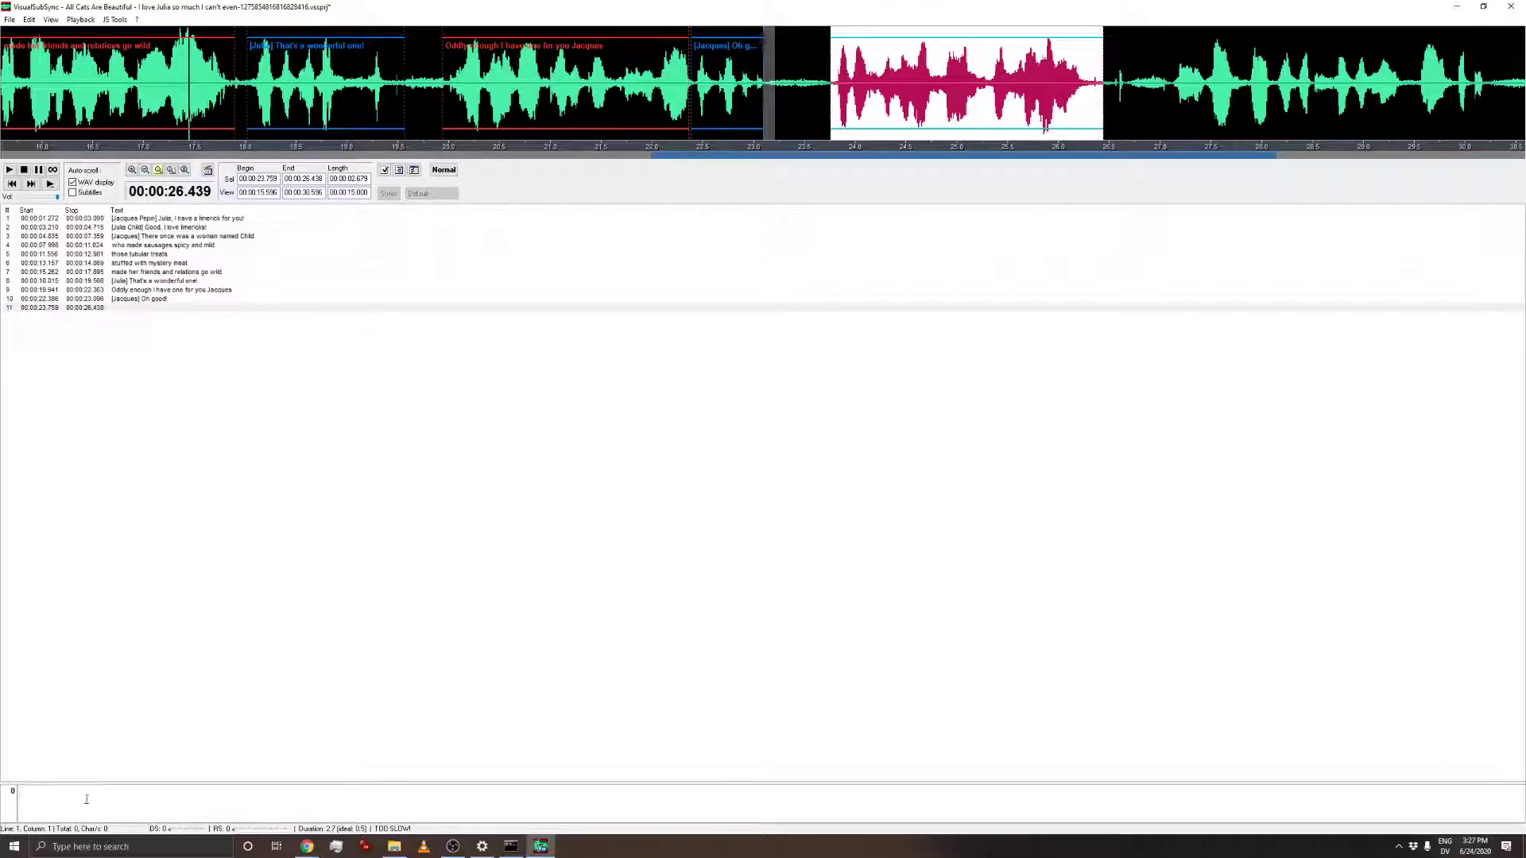
{"action": "type", "text": "[Julia]"}
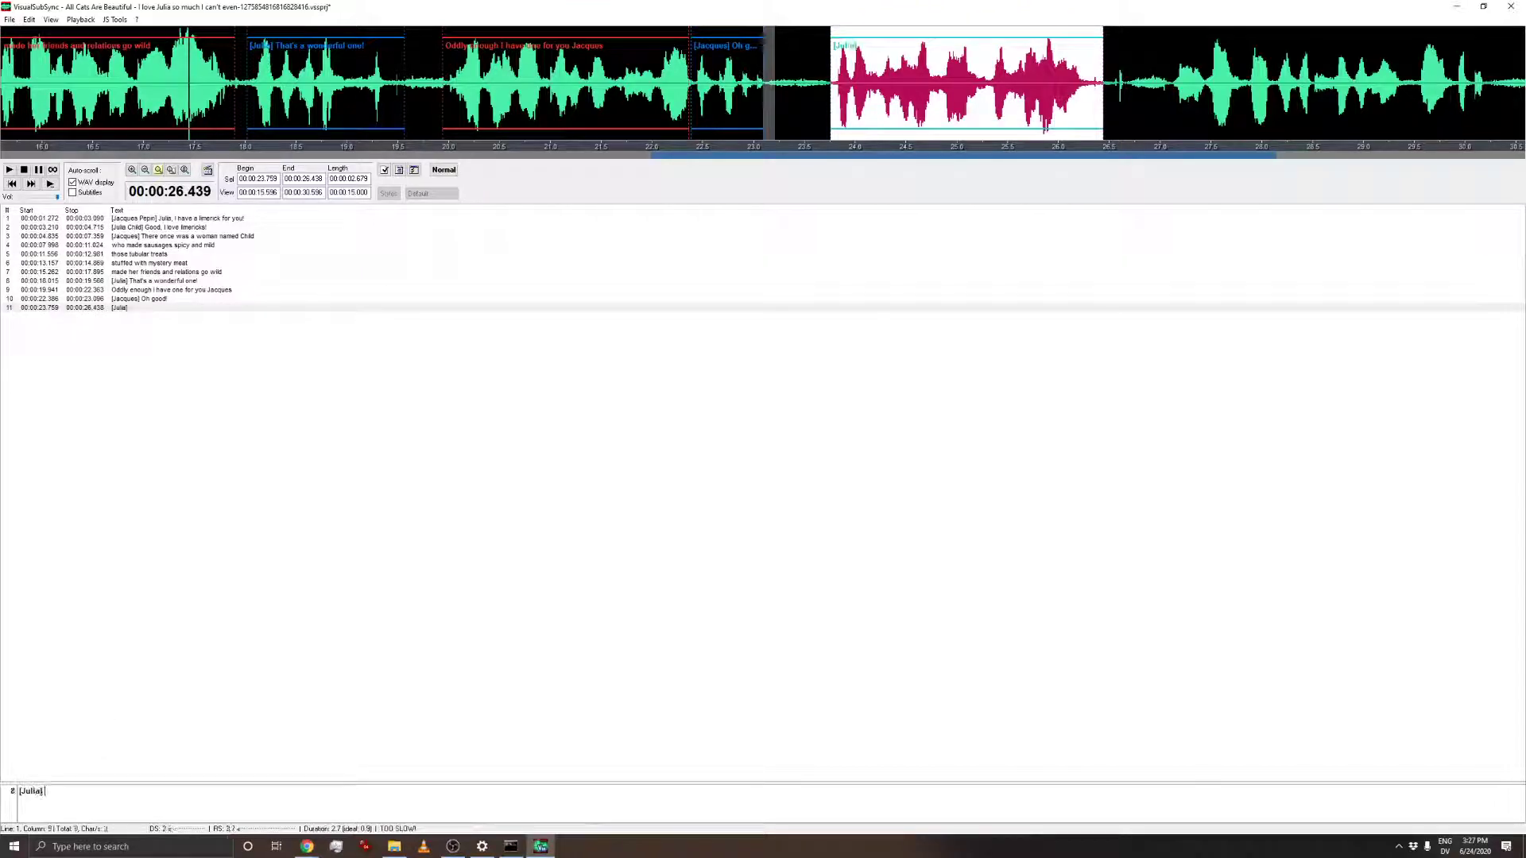
{"action": "type", "text": " There one"}
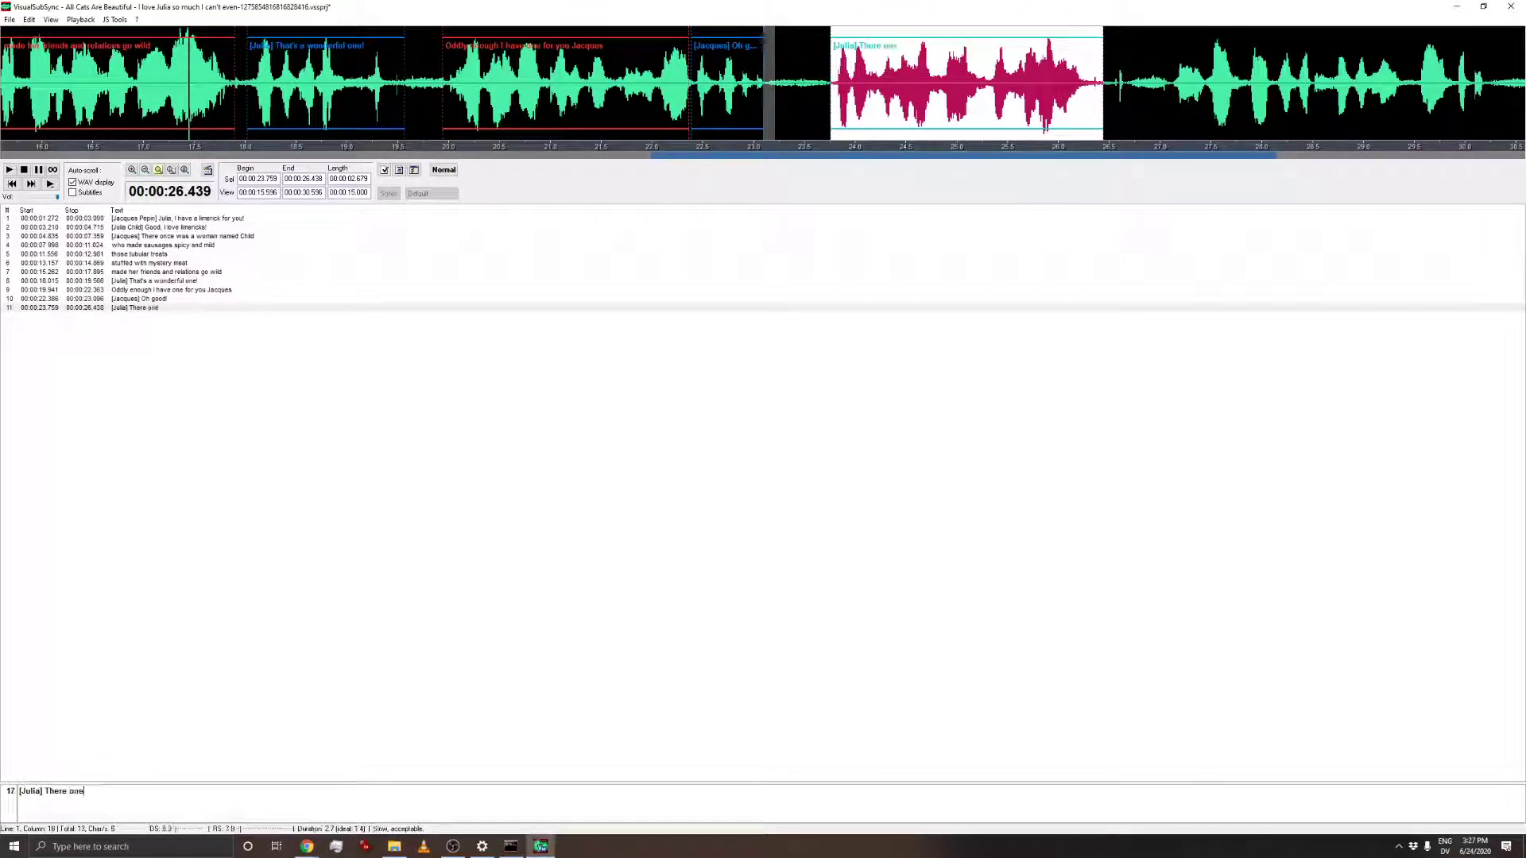
{"action": "key", "text": "BackSpace"}
{"action": "type", "text": "ce was a "}
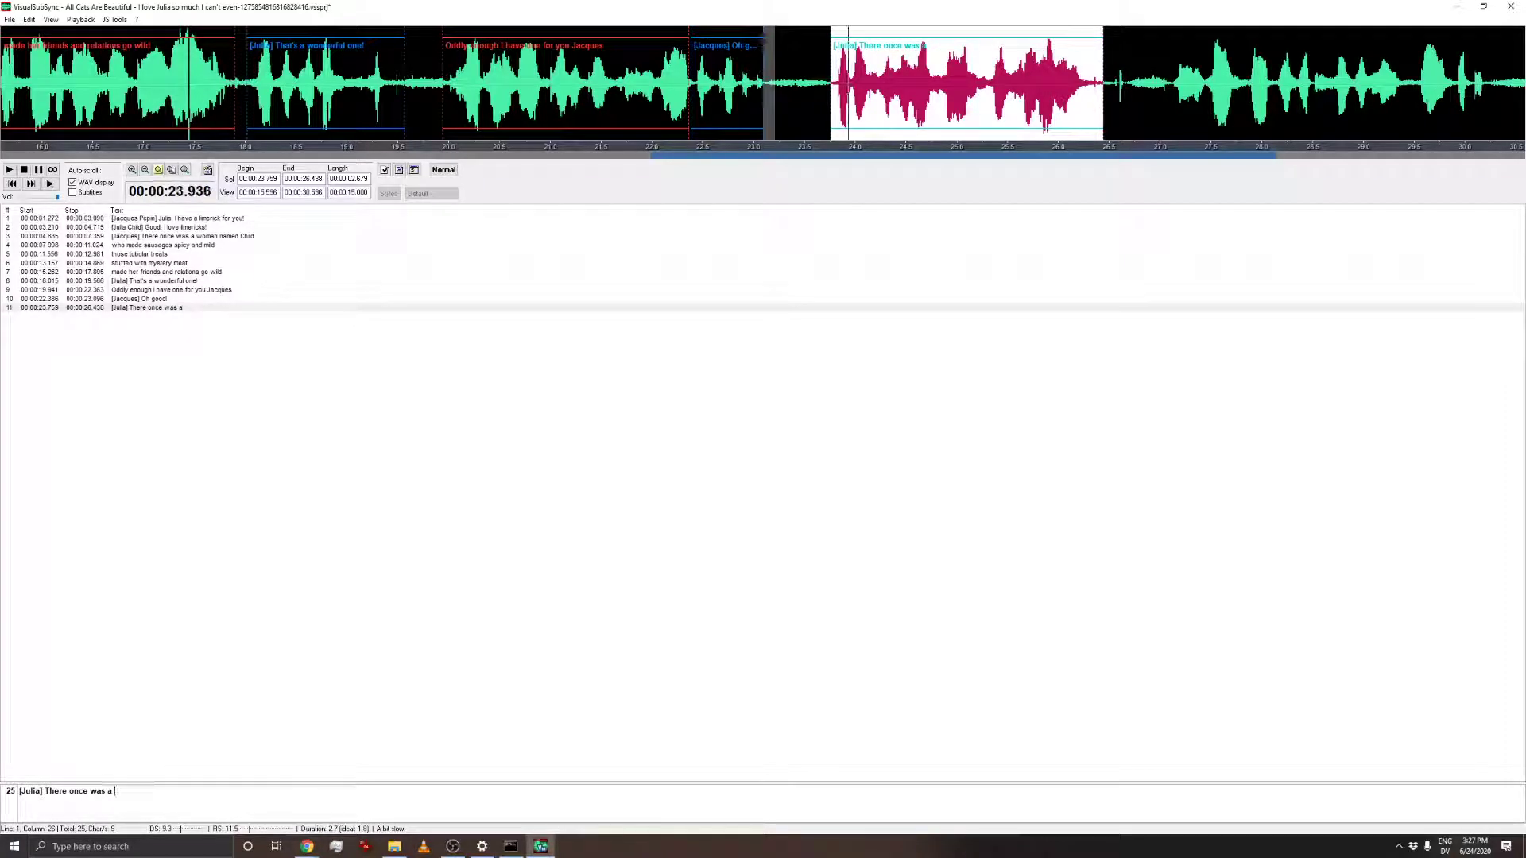
{"action": "type", "text": "young man from Lyon"}
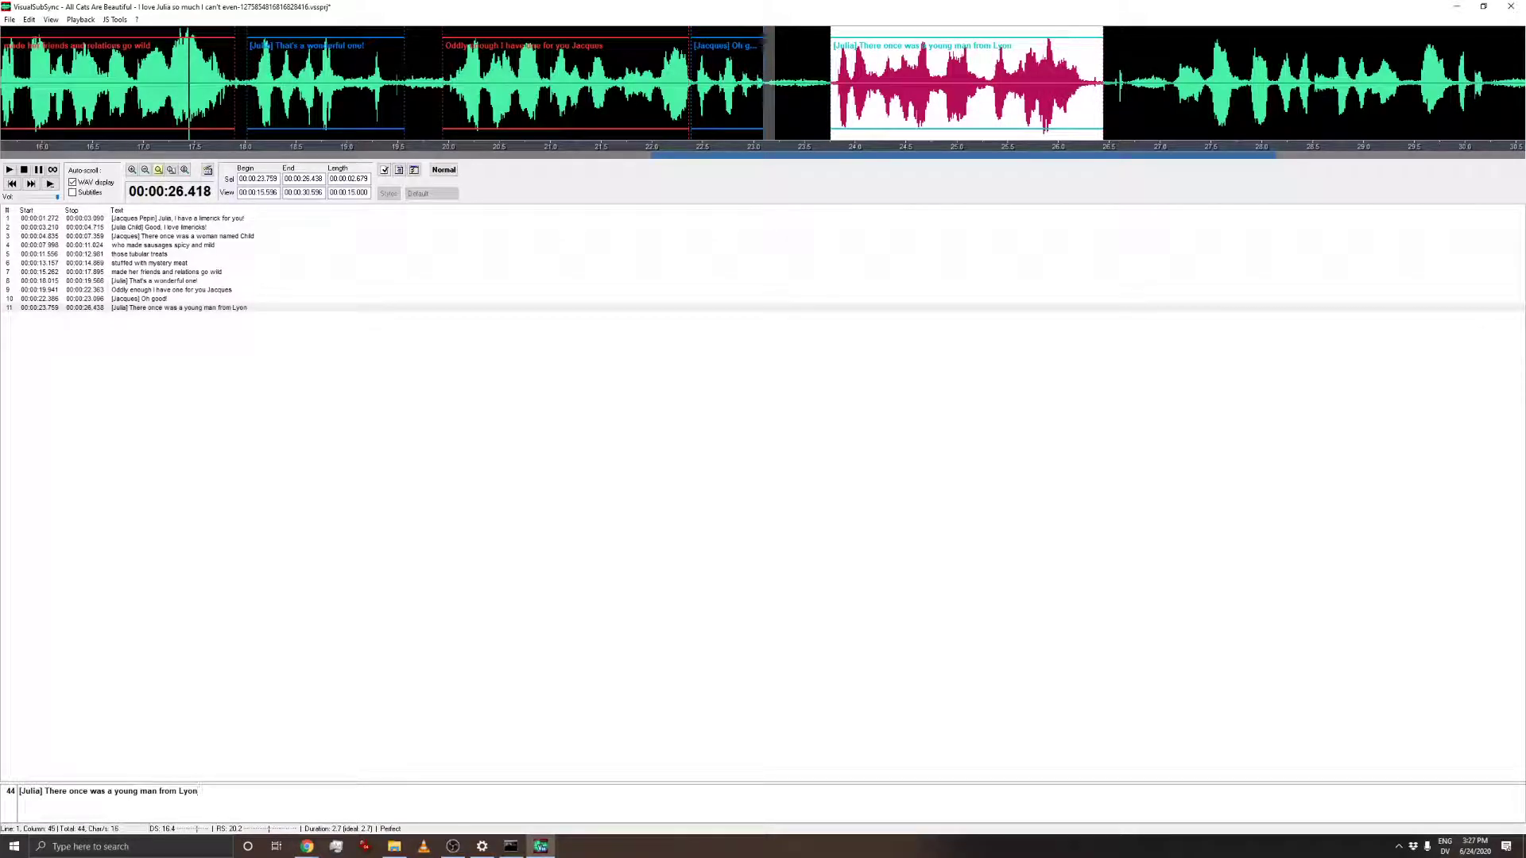
- Select the limerick's second line on the waveform, from about 27.19 s to 29.94 s, adjusting both ends by listening
{"action": "left_click_drag", "start_coordinate": [735, 163], "coordinate": [914, 165]}
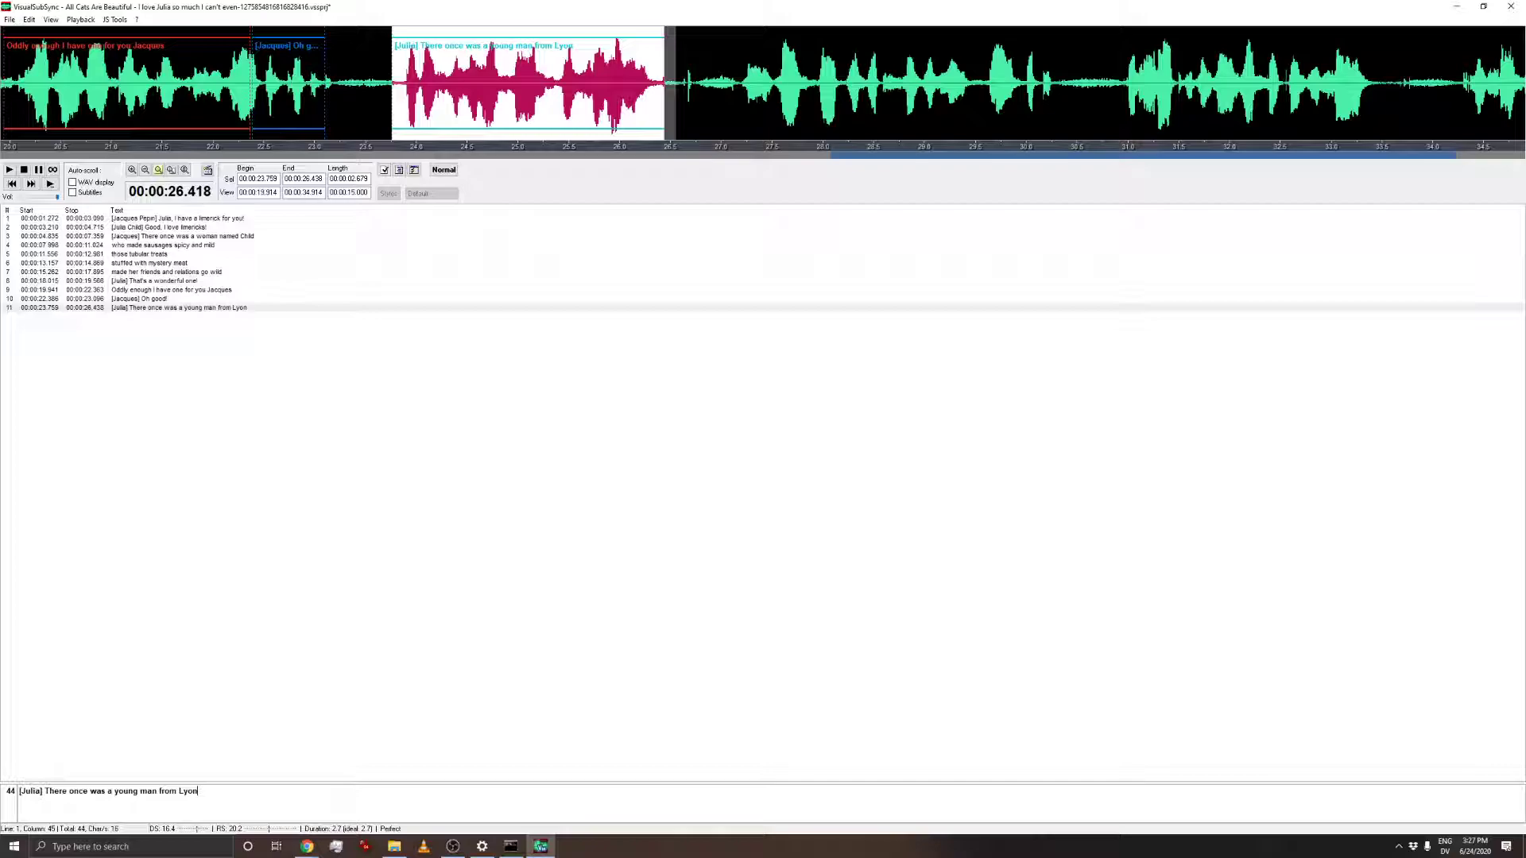
{"action": "left_click_drag", "start_coordinate": [683, 84], "coordinate": [982, 106]}
{"action": "key", "text": "ctrl+space"}
{"action": "left_click_drag", "start_coordinate": [688, 106], "coordinate": [740, 106]}
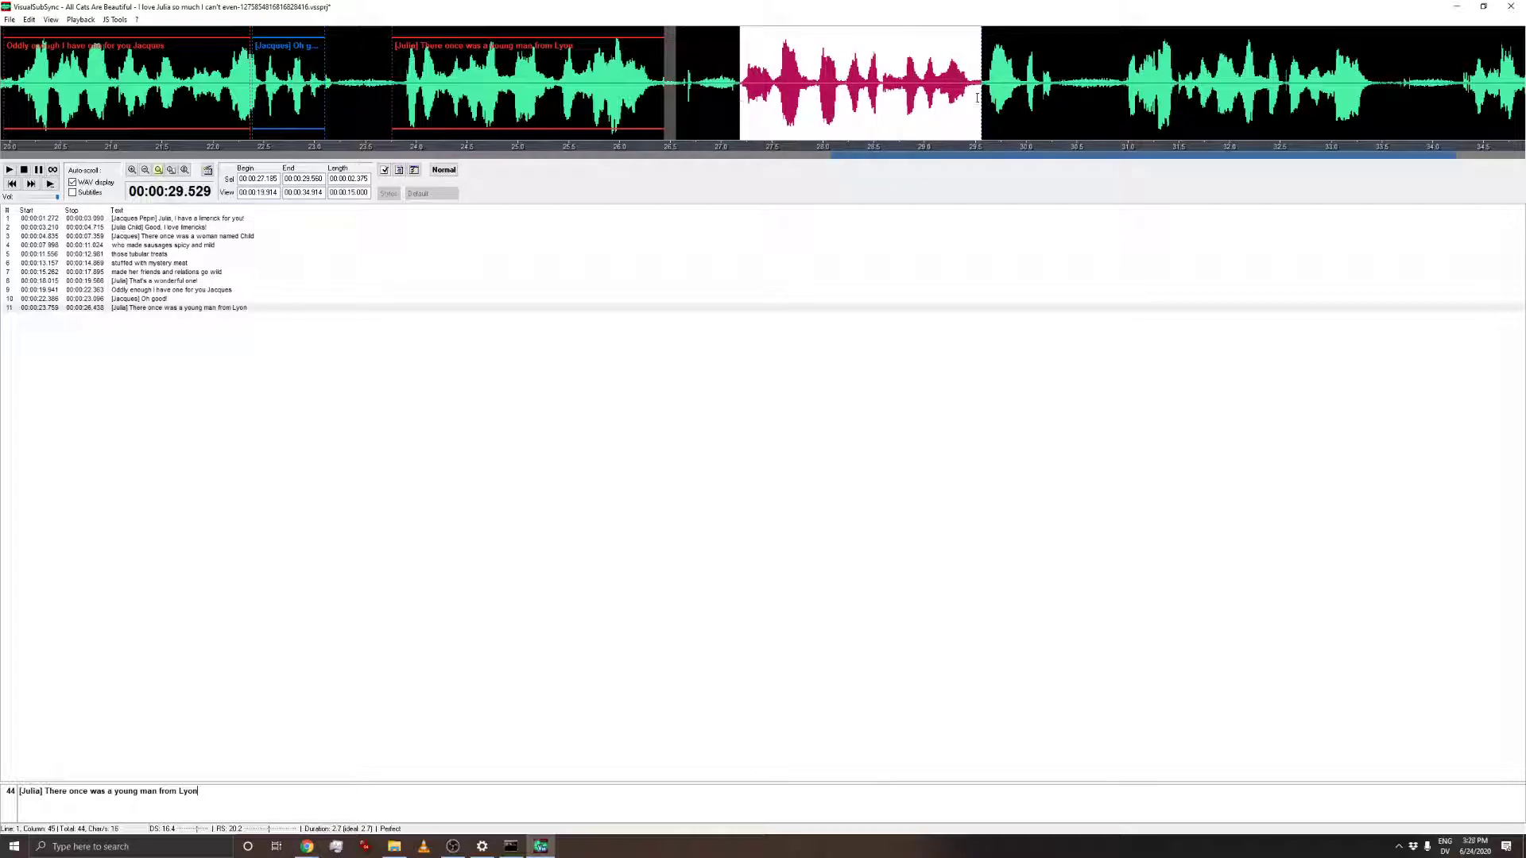
{"action": "left_click_drag", "start_coordinate": [981, 100], "coordinate": [1053, 117]}
{"action": "key", "text": "ctrl+space"}
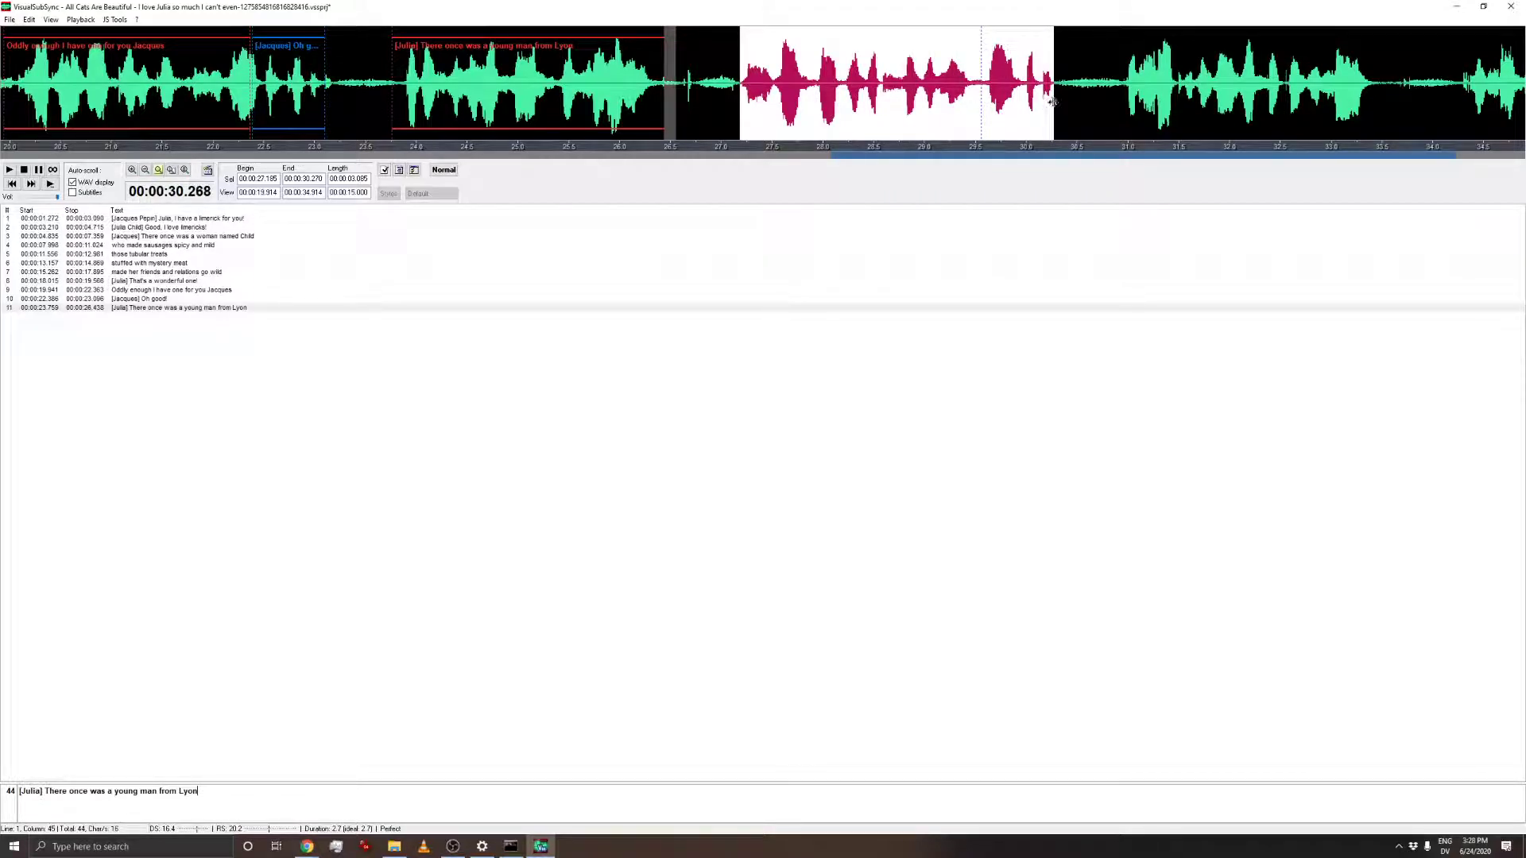
{"action": "left_click_drag", "start_coordinate": [1052, 101], "coordinate": [1023, 103]}
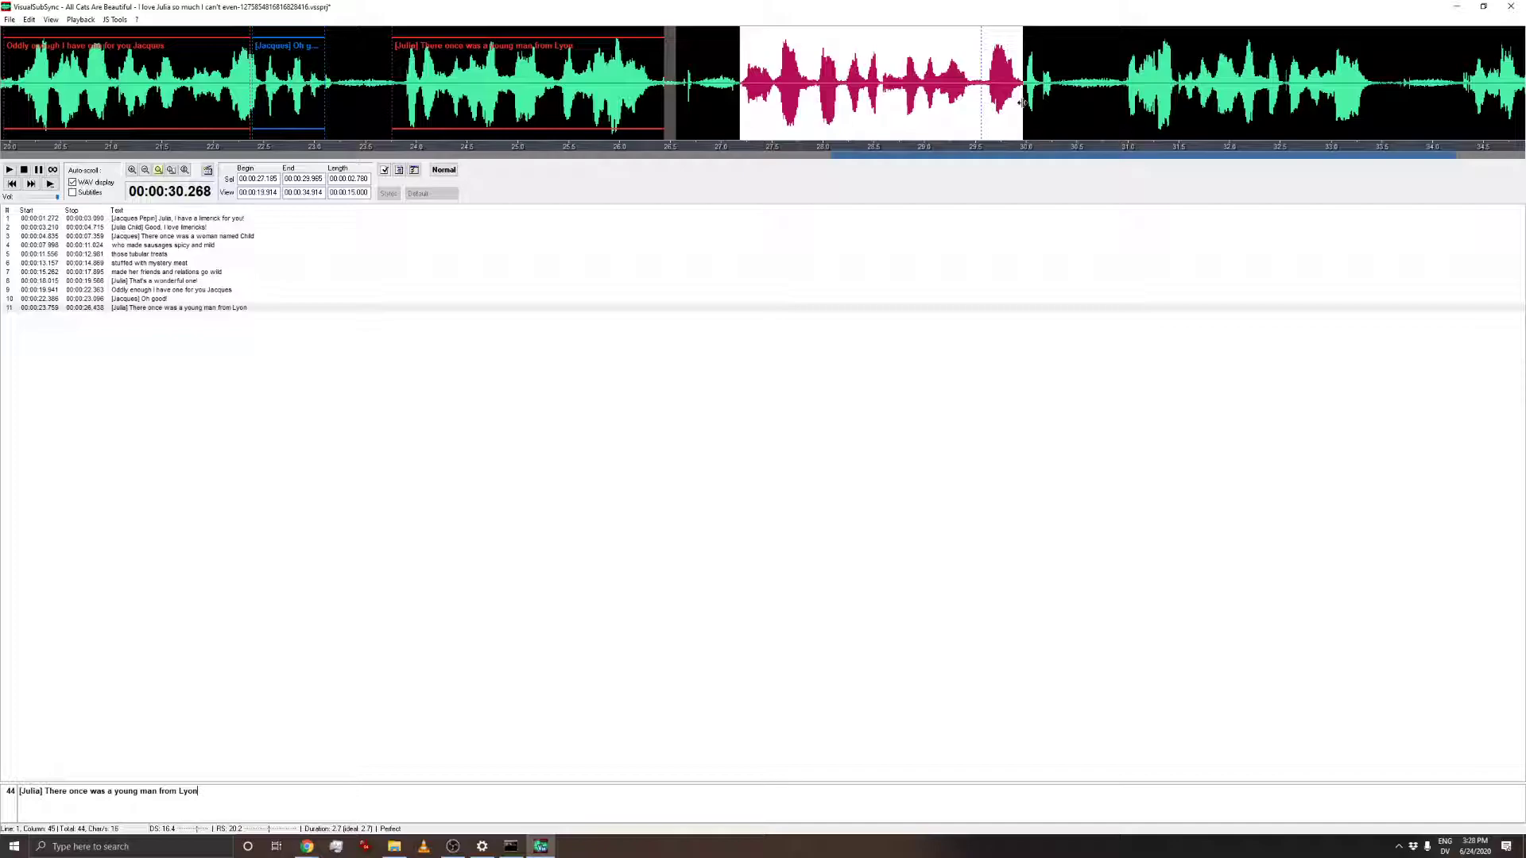
{"action": "key", "text": "ctrl+space"}
{"action": "left_click_drag", "start_coordinate": [1022, 110], "coordinate": [1019, 110]}
- Add a subtitle over the selected second line reading "whose knife work was exceedingly bon"
{"action": "right_click", "coordinate": [966, 112]}
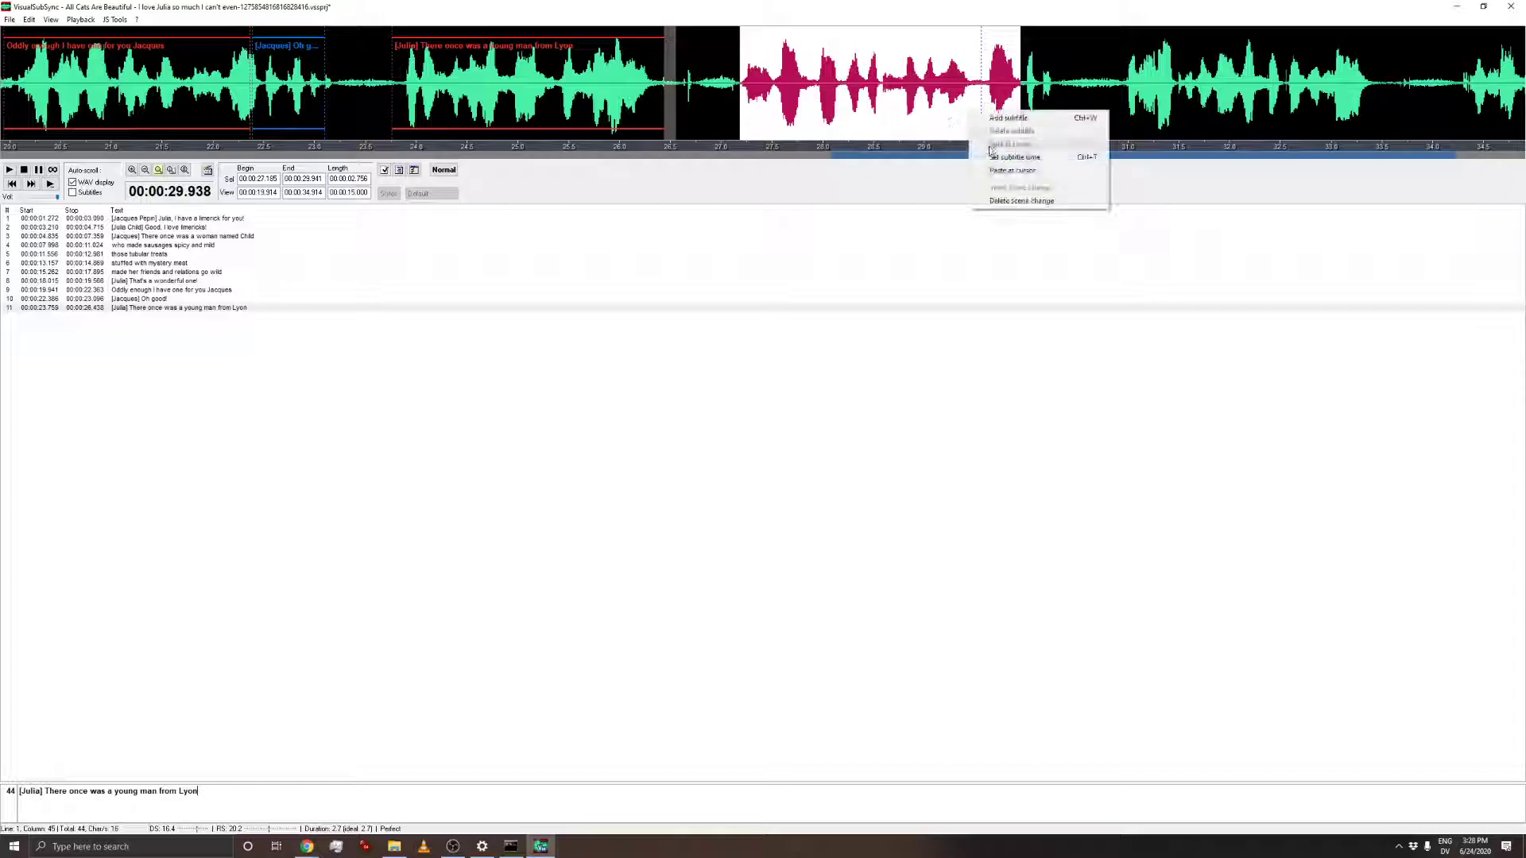
{"action": "left_click", "coordinate": [1009, 116]}
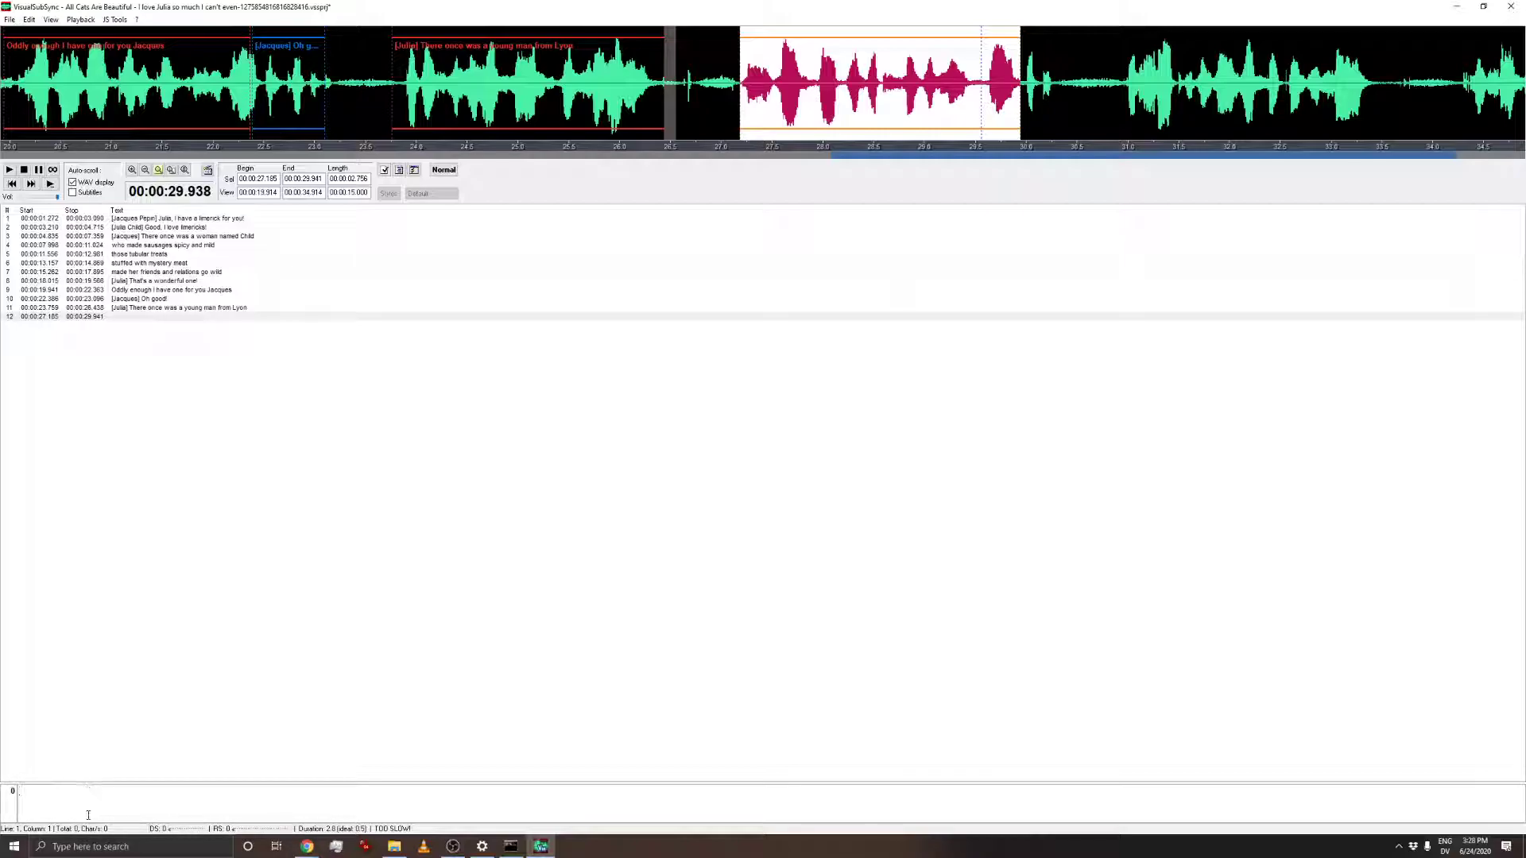
{"action": "type", "text": "wh"}
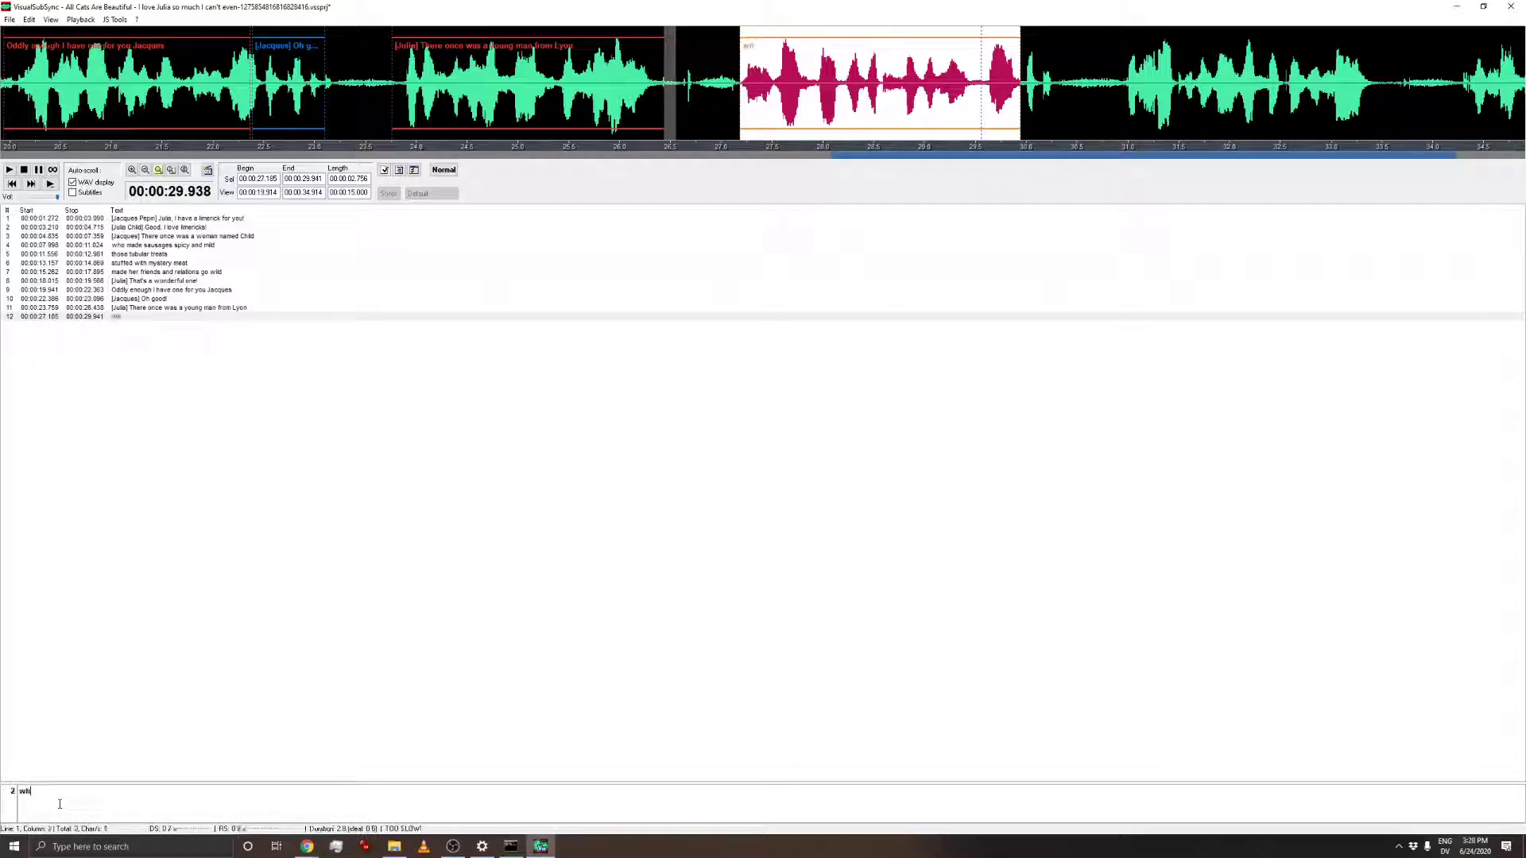
{"action": "type", "text": "o's knife wo"}
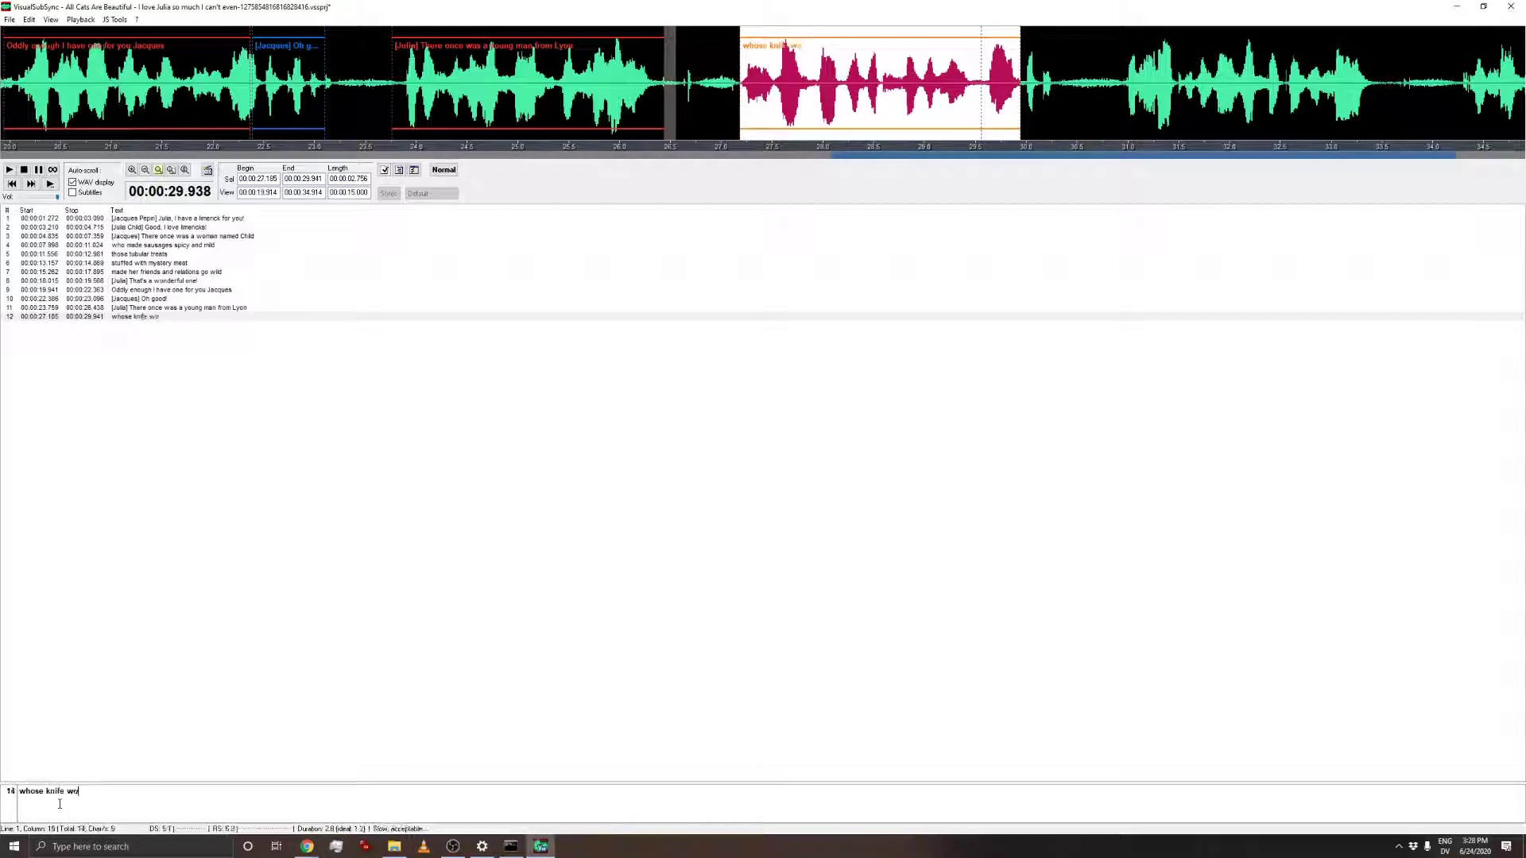
{"action": "type", "text": "rk was exceeding"}
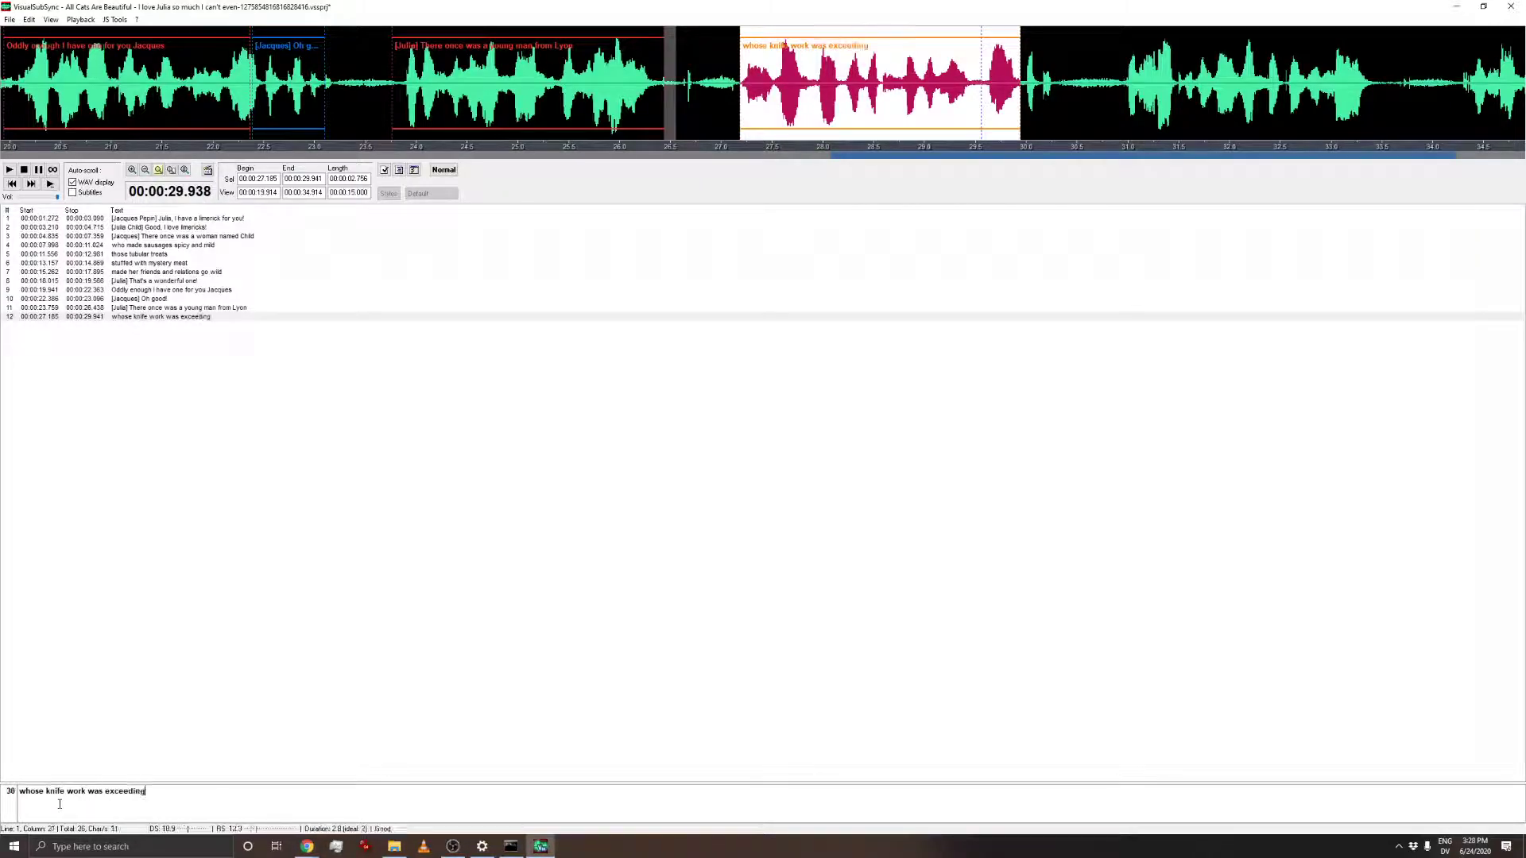
{"action": "type", "text": "ly bon"}
{"action": "left_click", "coordinate": [28, 19]}
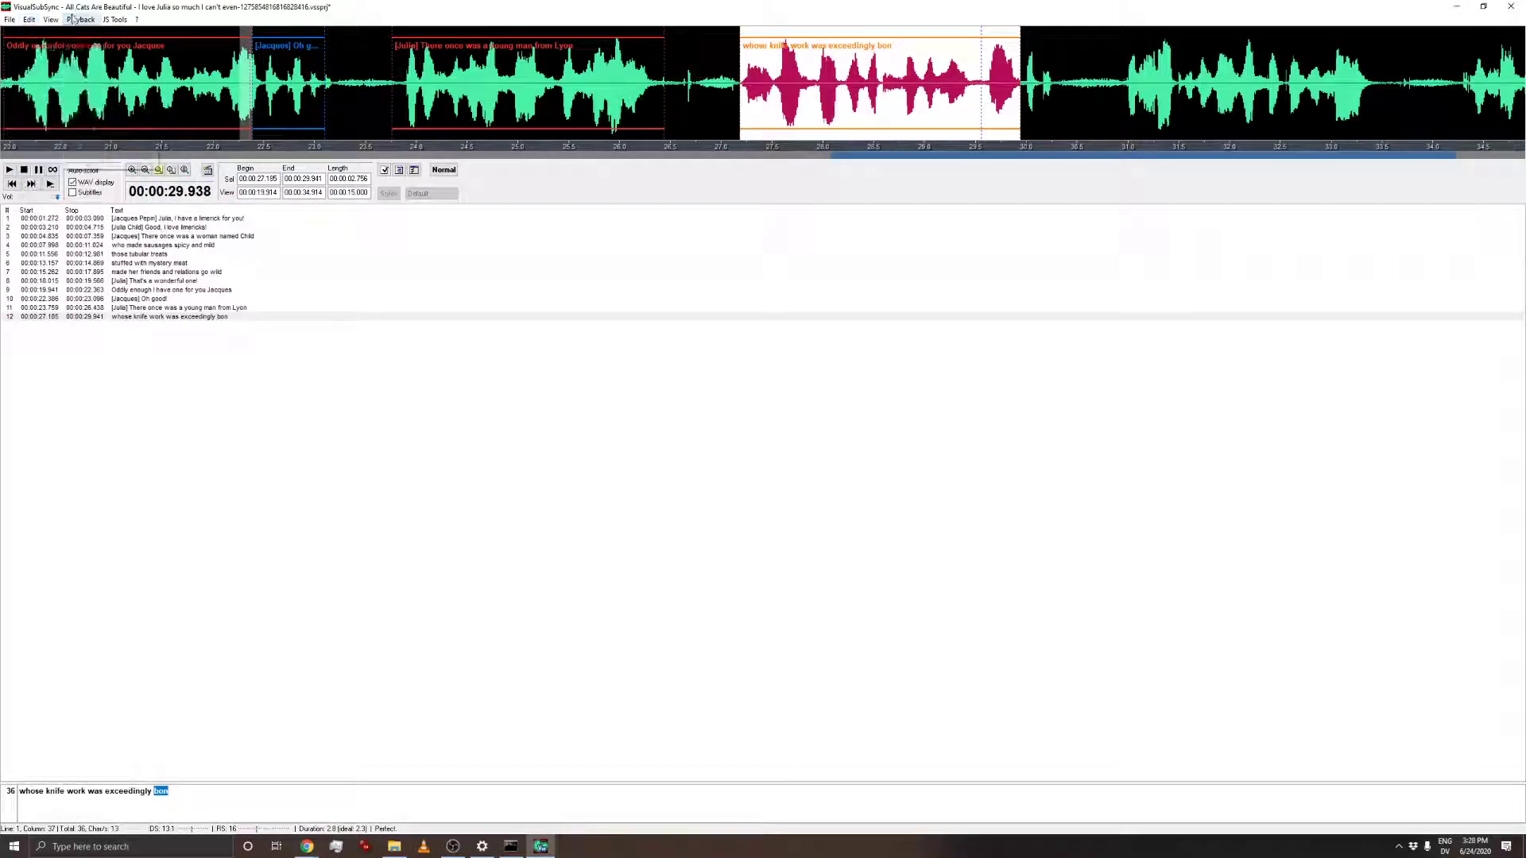
{"action": "left_click", "coordinate": [45, 20]}
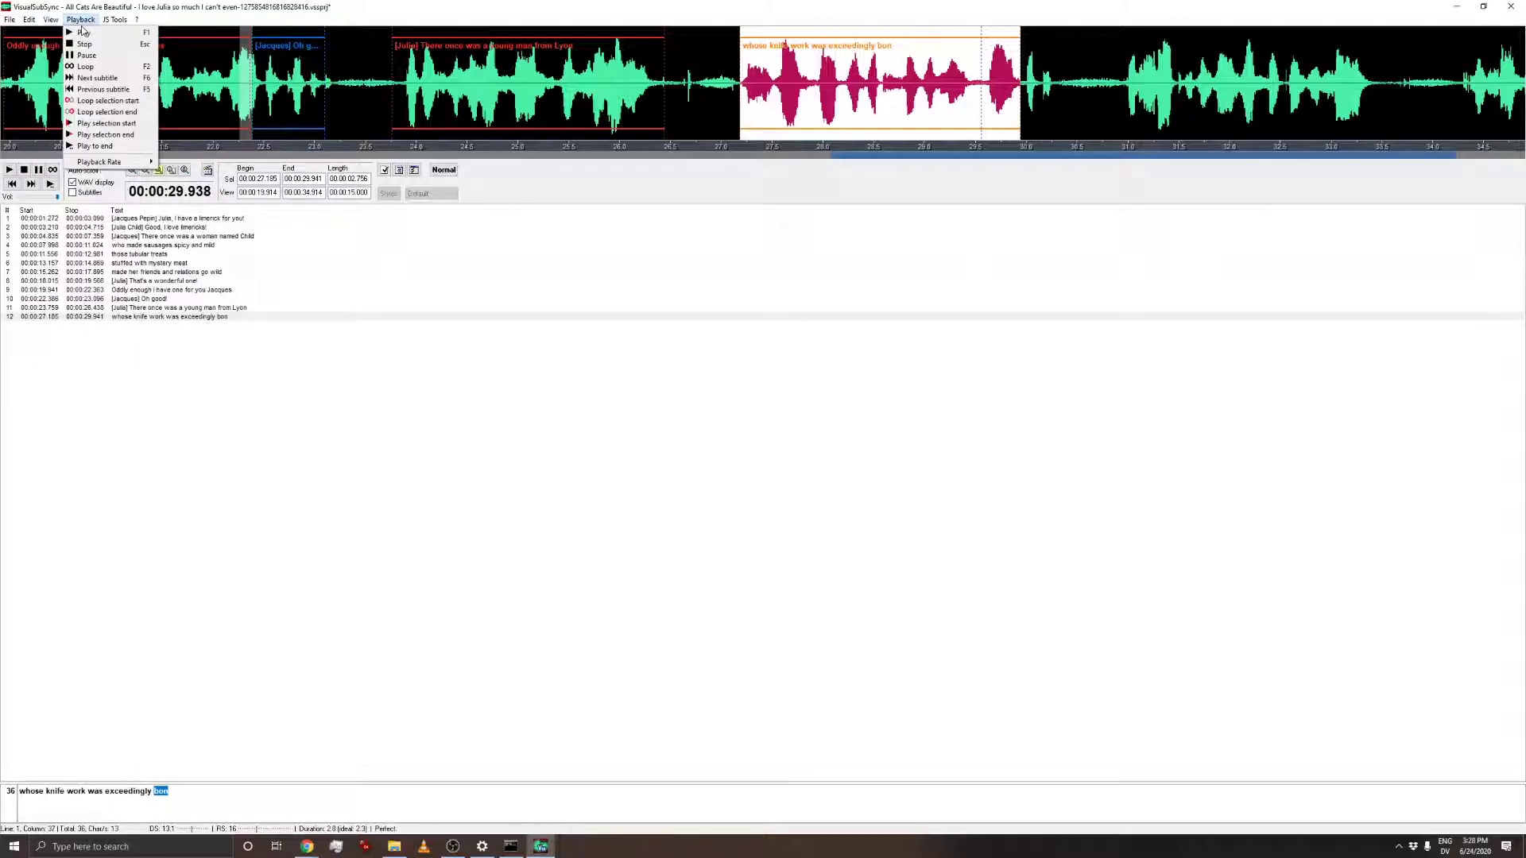
{"action": "left_click", "coordinate": [115, 20]}
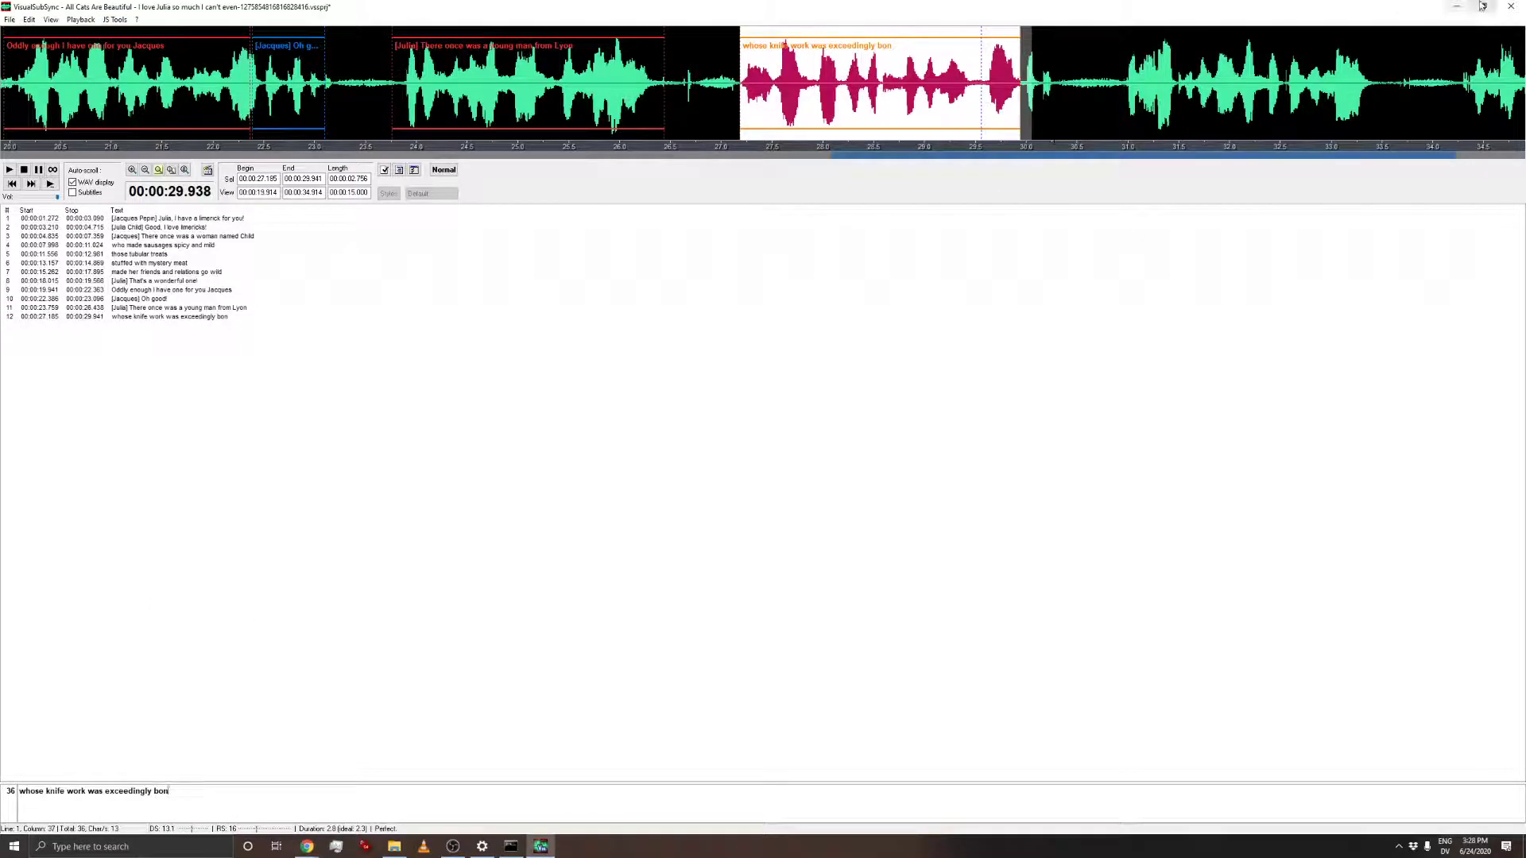
- Add a subtitle from about 30.89 s to 33.47 s reading "his charcuterie was something to see"
{"action": "left_click", "coordinate": [1085, 84]}
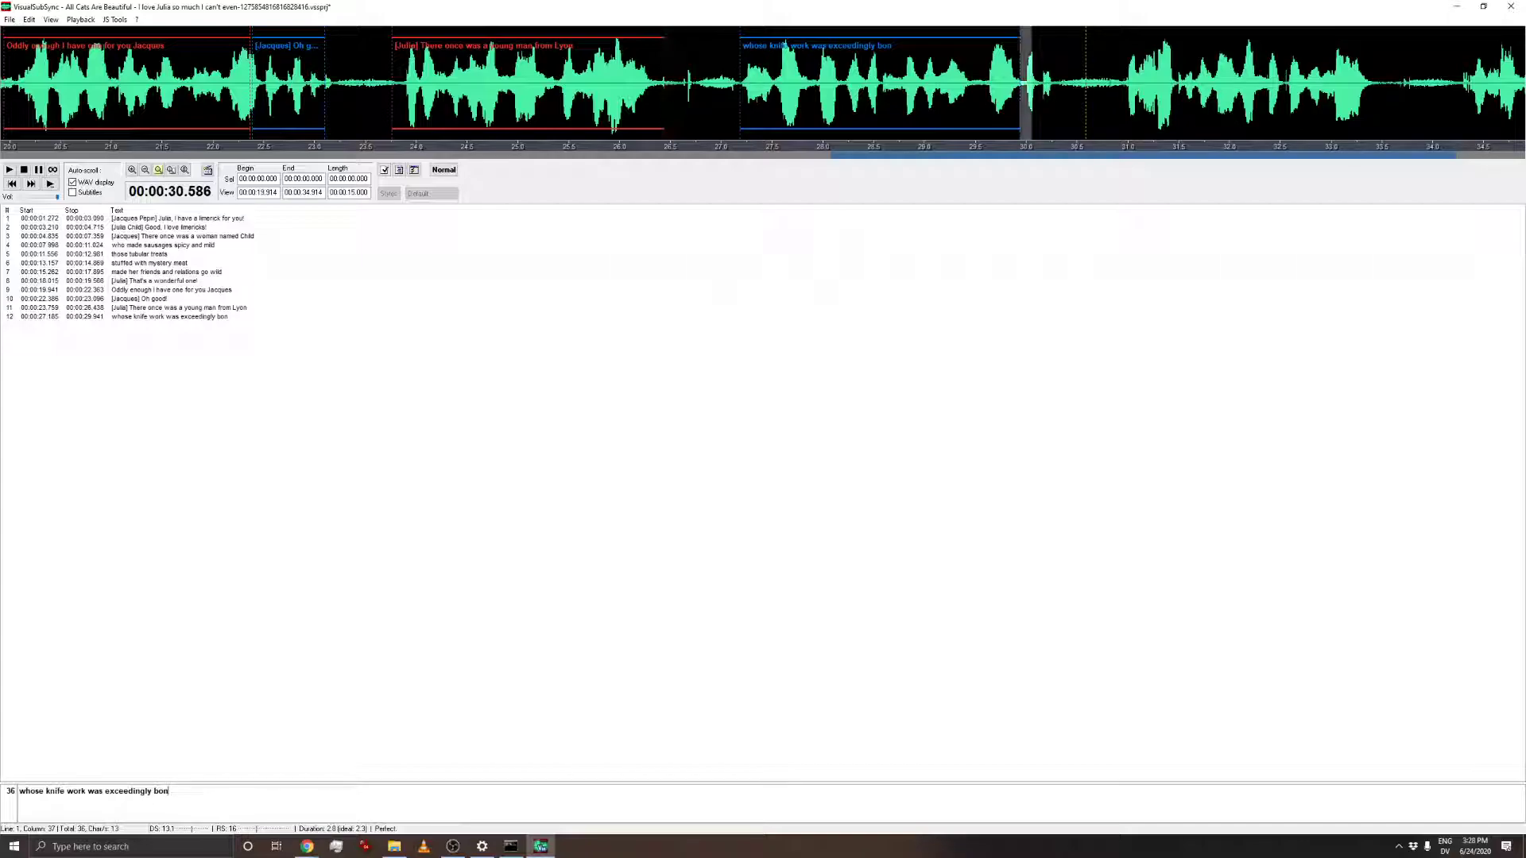
{"action": "left_click_drag", "start_coordinate": [1118, 119], "coordinate": [1381, 123]}
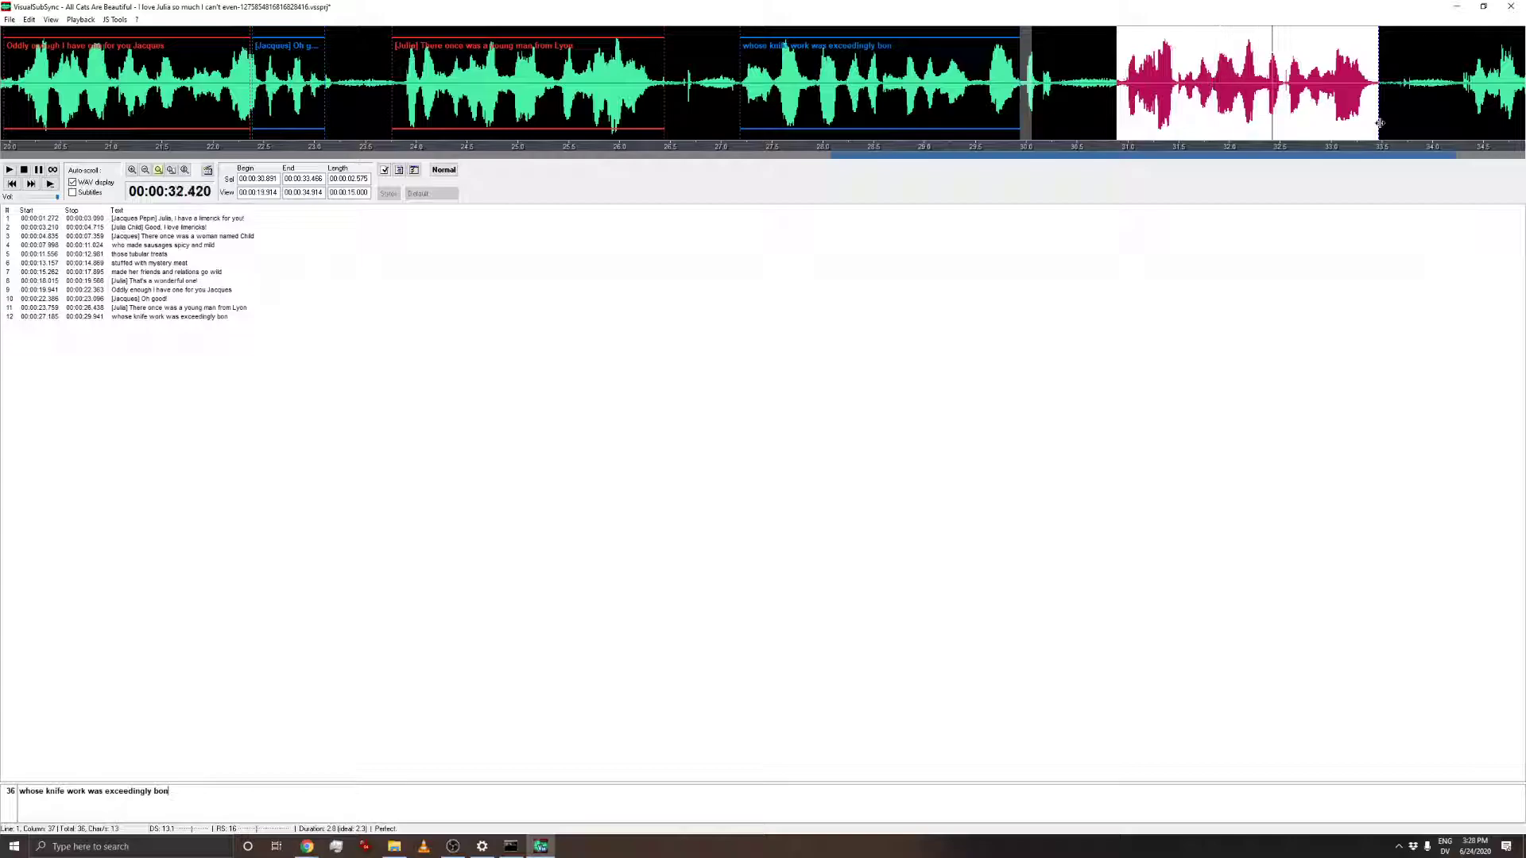
{"action": "right_click", "coordinate": [1283, 104]}
{"action": "left_click", "coordinate": [1311, 112]}
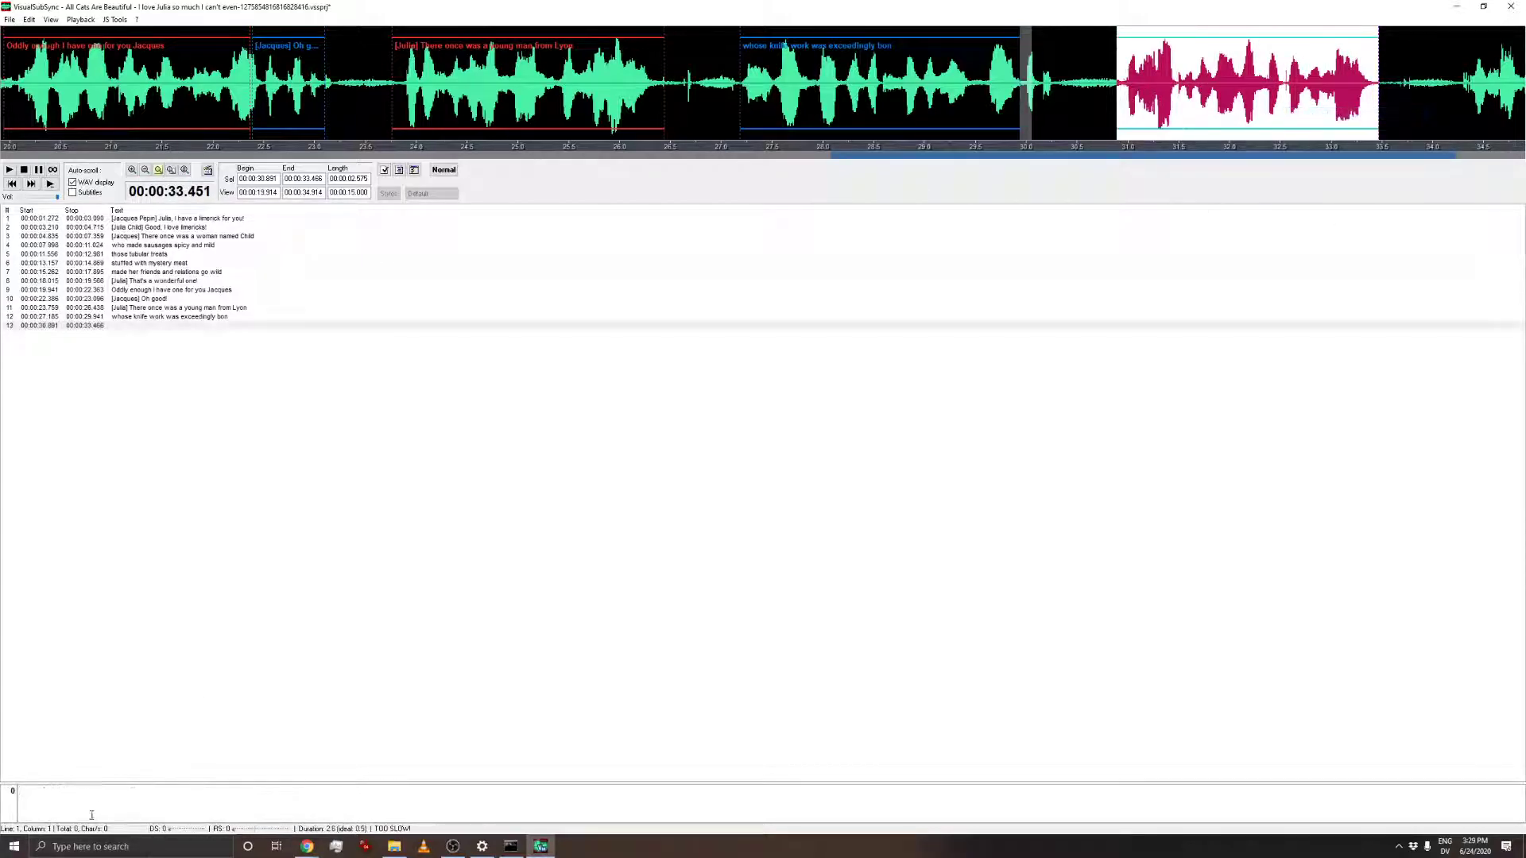
{"action": "type", "text": "his "}
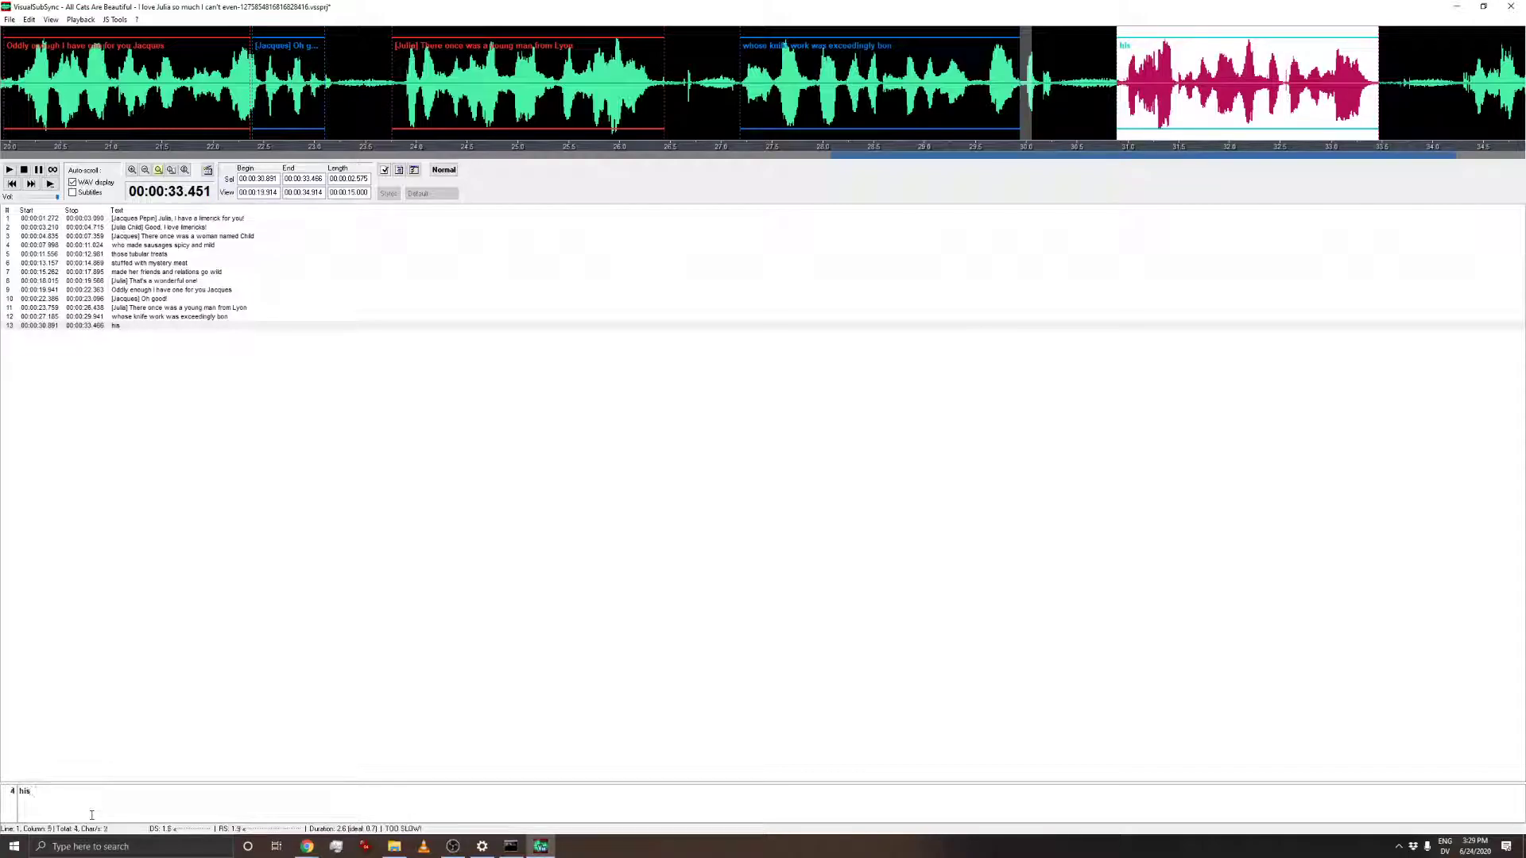
{"action": "type", "text": "charcuterie"}
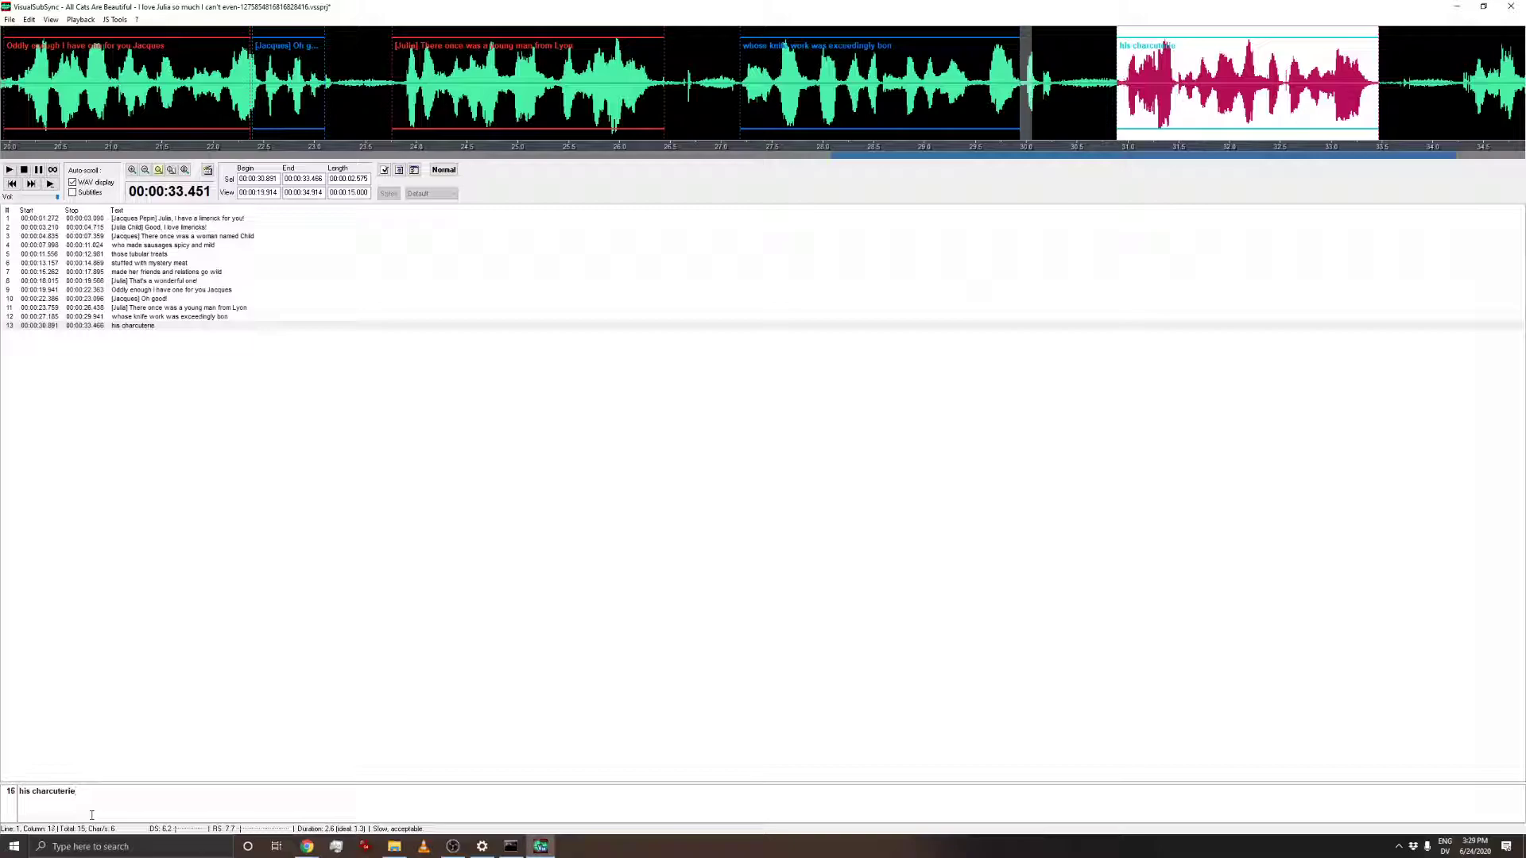
{"action": "key", "text": "alt+Tab"}
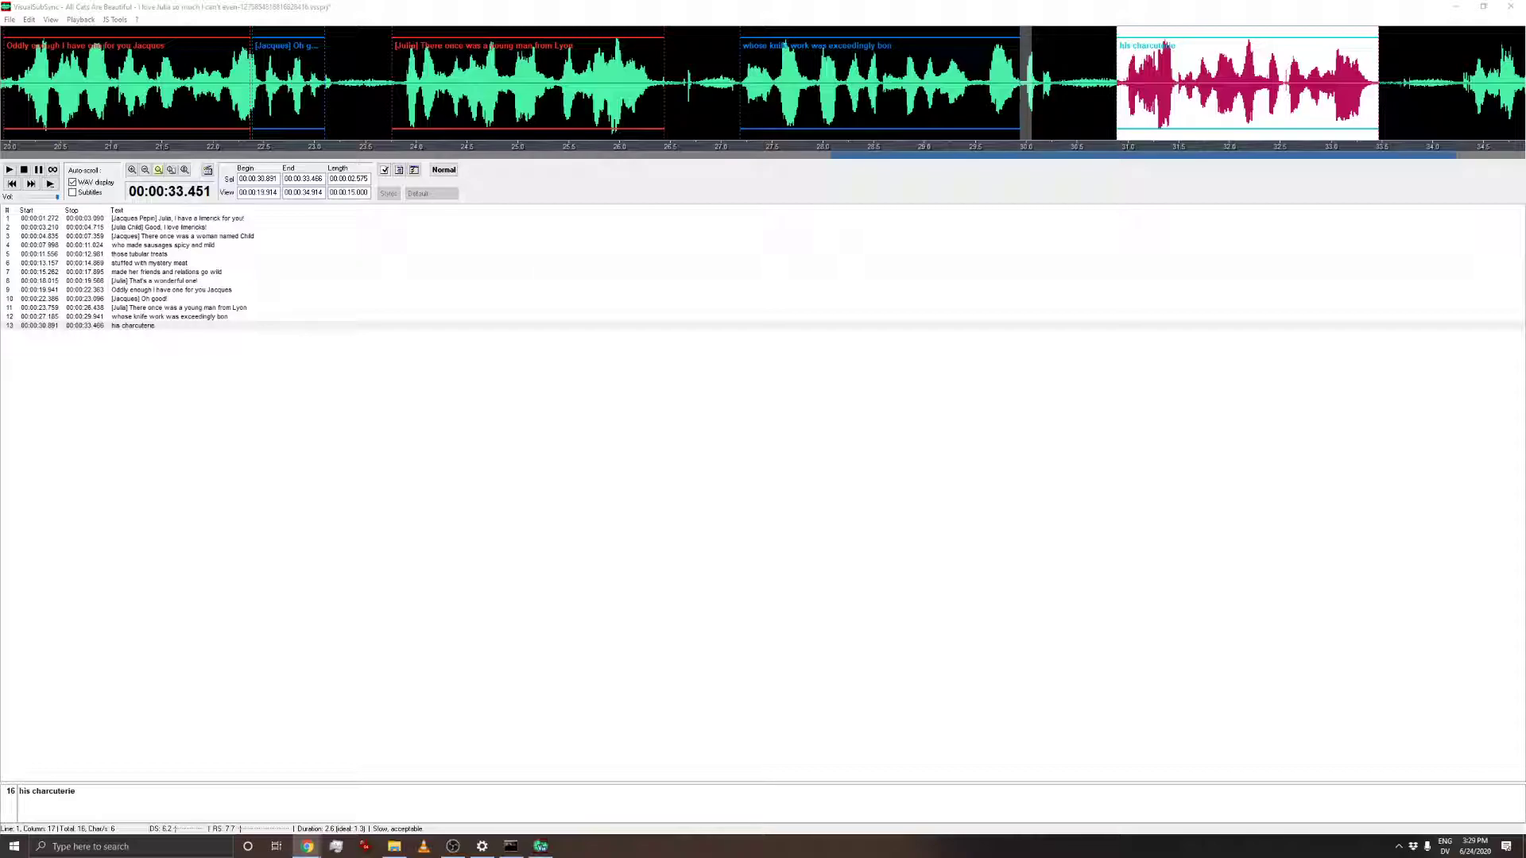
{"action": "left_click", "coordinate": [87, 797]}
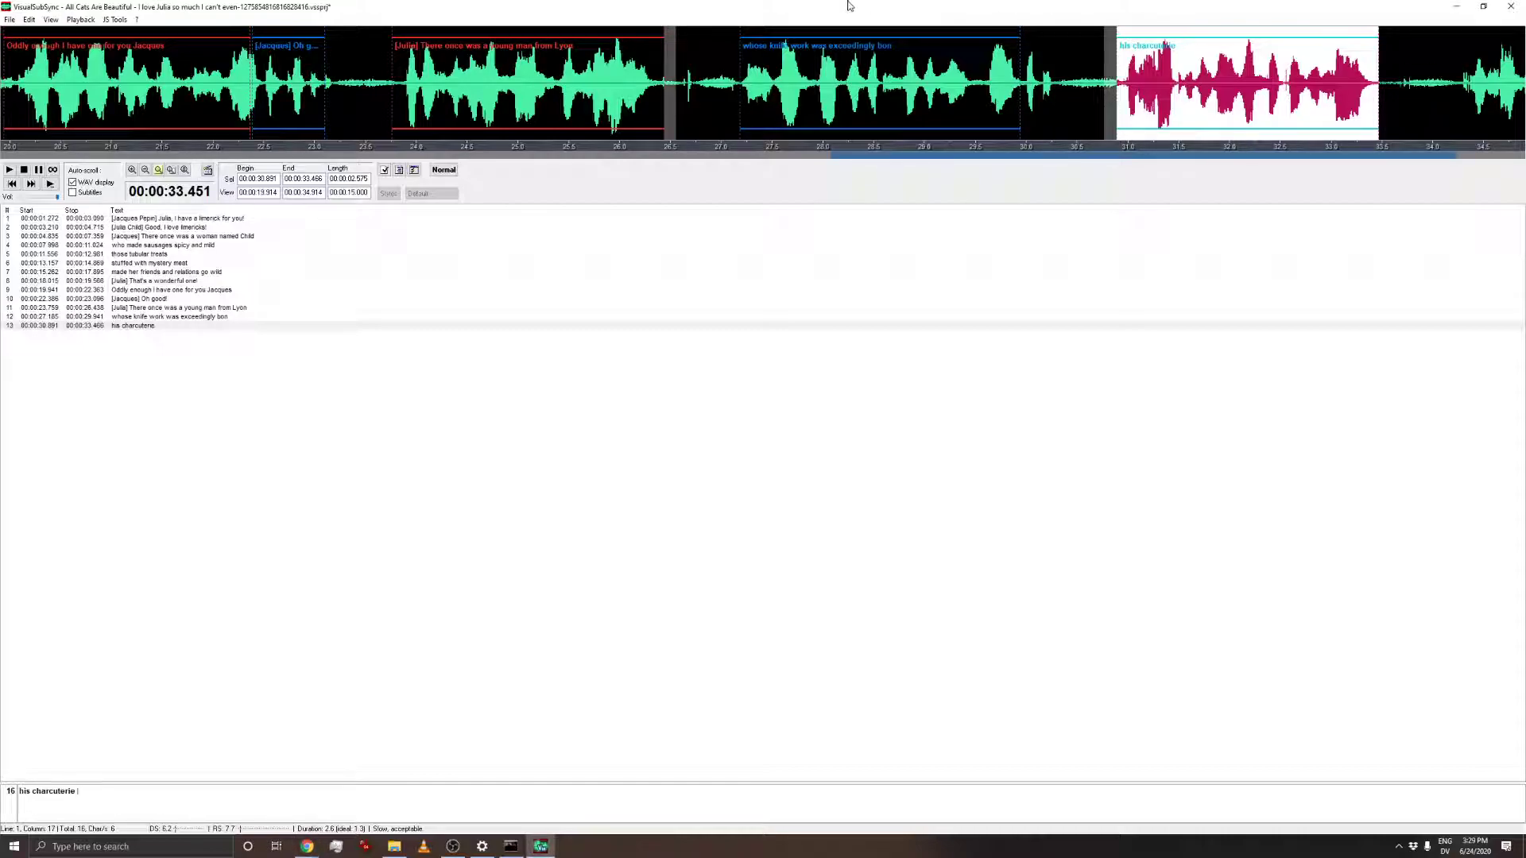
{"action": "type", "text": "was something to see"}
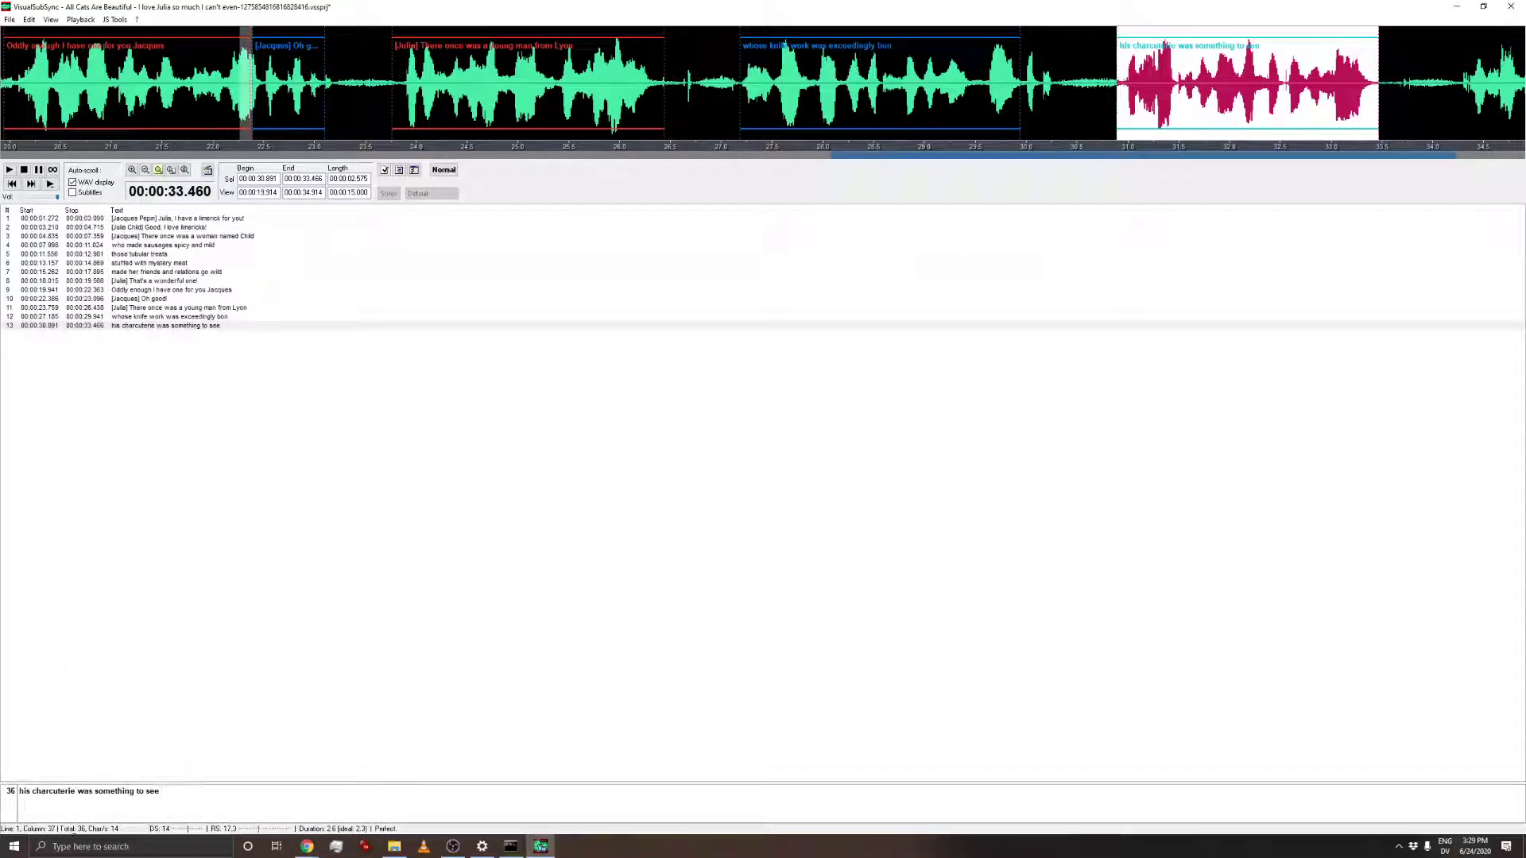
- Capitalize "His" at the start of the charcuterie subtitle and end the "exceedingly bon" subtitle with a period
{"action": "left_click", "coordinate": [32, 790]}
{"action": "key", "text": "BackSpace"}
{"action": "type", "text": "H"}
{"action": "left_click", "coordinate": [197, 319]}
{"action": "left_click", "coordinate": [187, 792]}
{"action": "type", "text": "."}
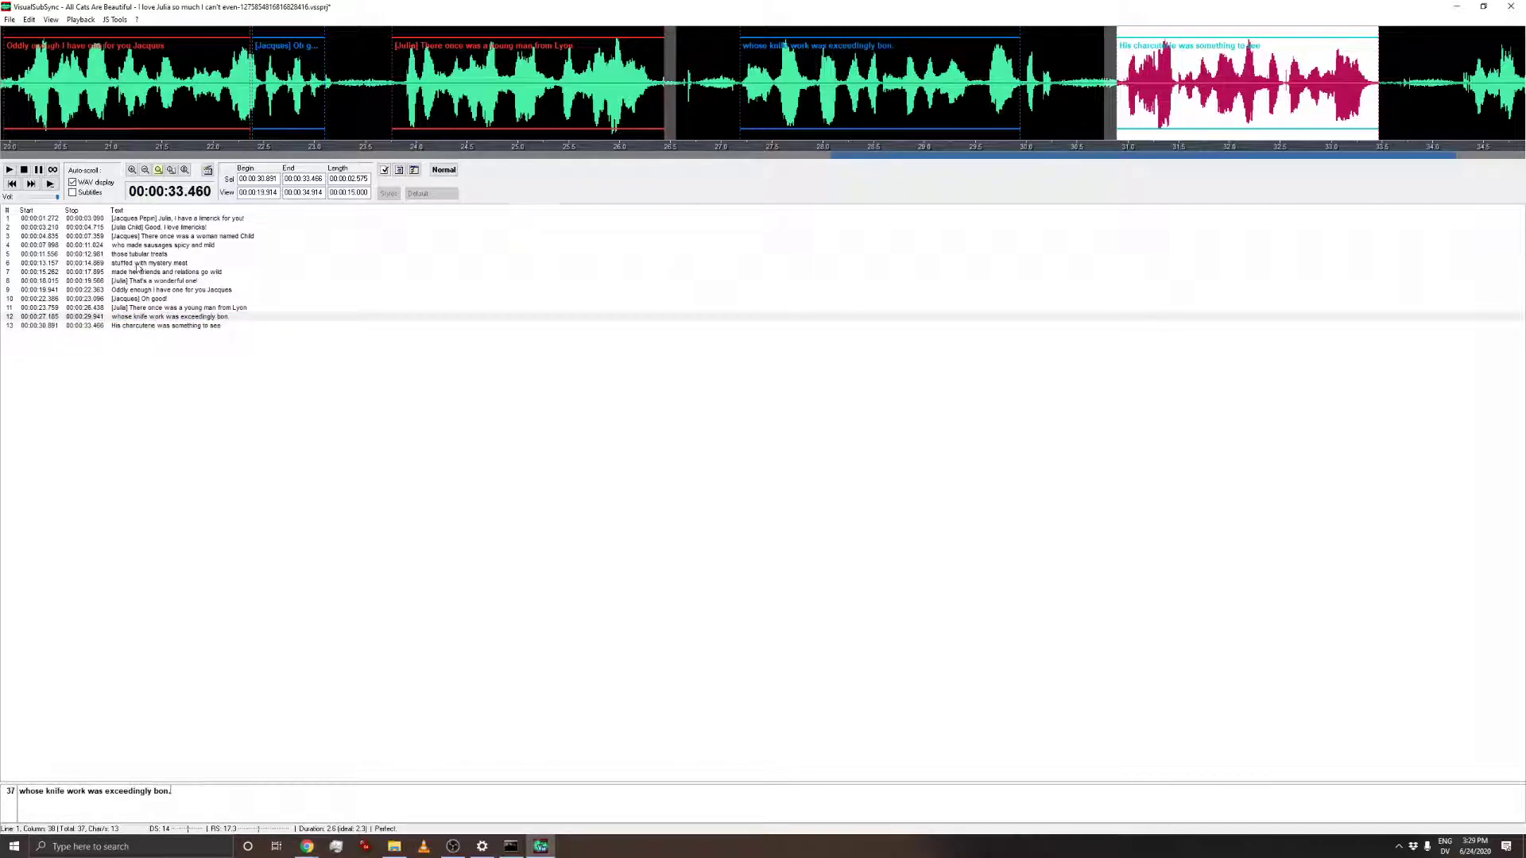
- End the "who made sausages spicy and mild" subtitle with a period and capitalize "Those" in the "tubular treats" subtitle
{"action": "left_click", "coordinate": [227, 247]}
{"action": "left_click", "coordinate": [177, 791]}
{"action": "type", "text": "."}
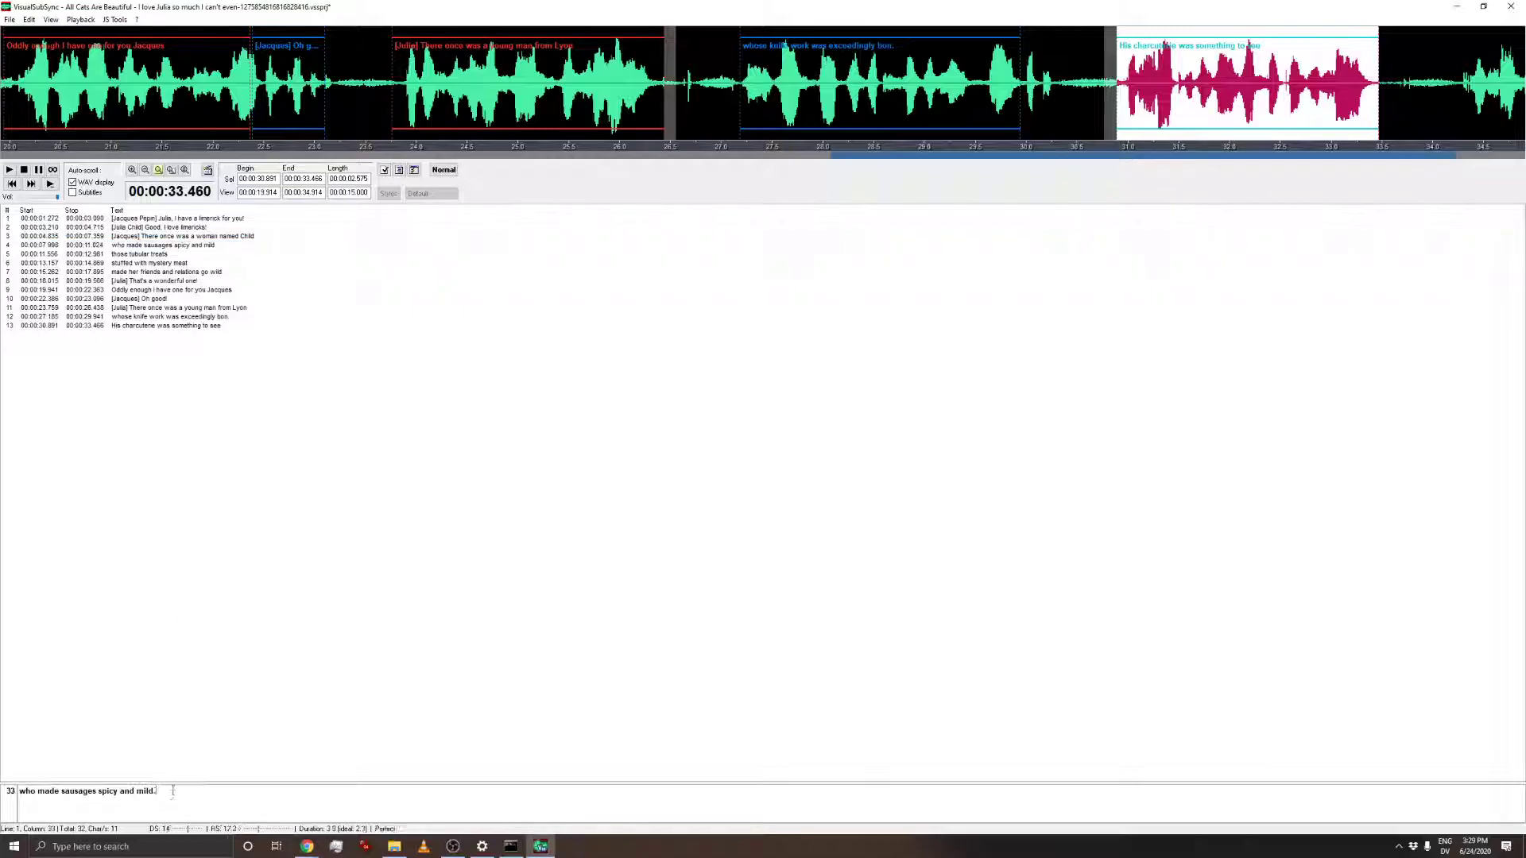
{"action": "left_click", "coordinate": [147, 254]}
{"action": "left_click", "coordinate": [31, 793]}
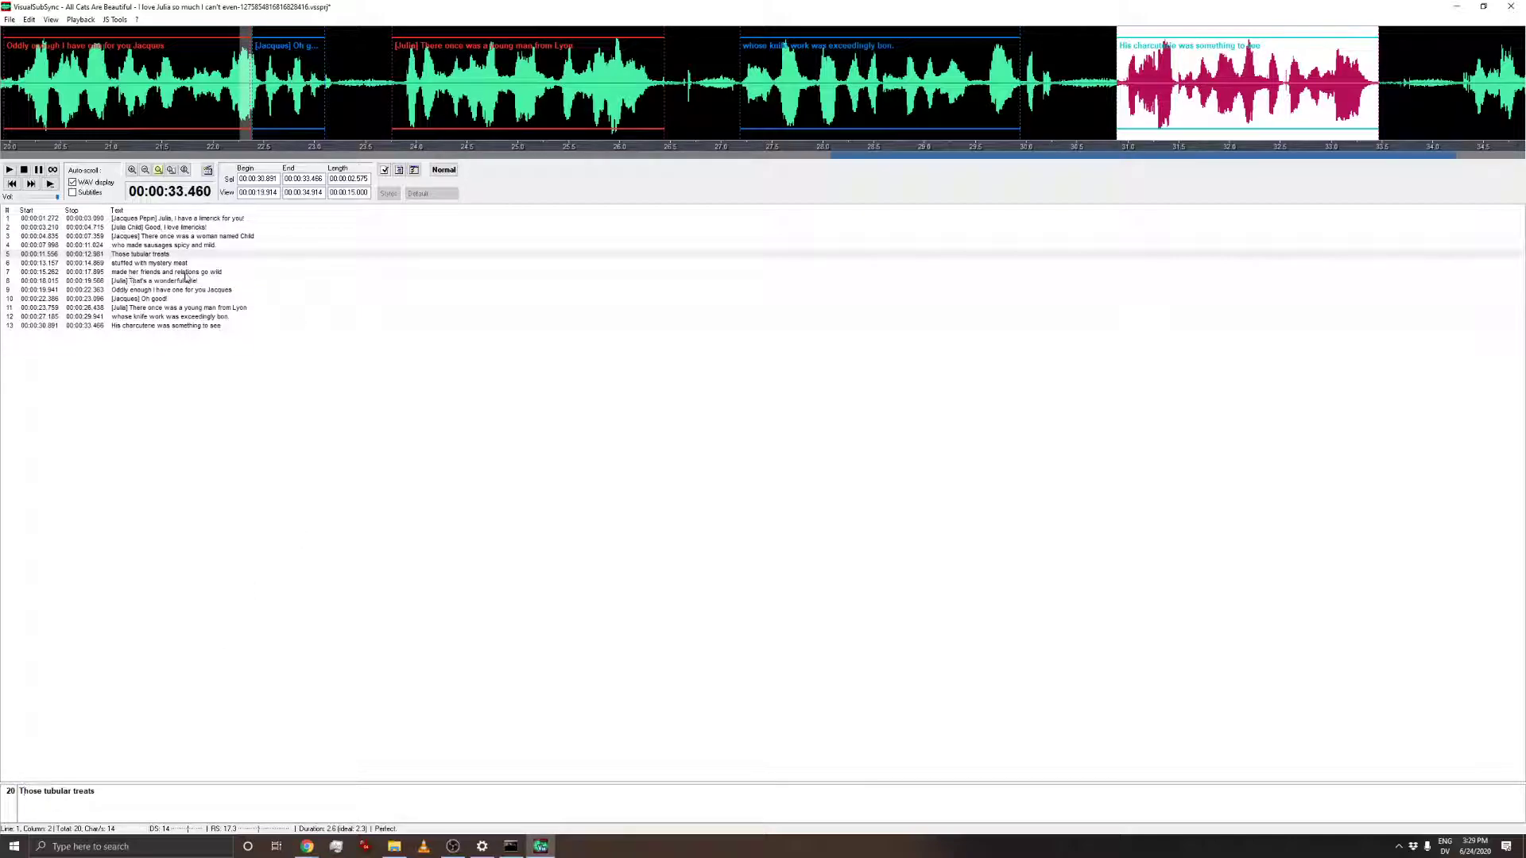
- Add a subtitle from about 34.24 s to 36.57 s reading "and his sausages weren't bad either."
{"action": "left_click_drag", "start_coordinate": [1178, 156], "coordinate": [1249, 156]}
{"action": "left_click_drag", "start_coordinate": [1289, 80], "coordinate": [1524, 79]}
{"action": "key", "text": "ctrl+space"}
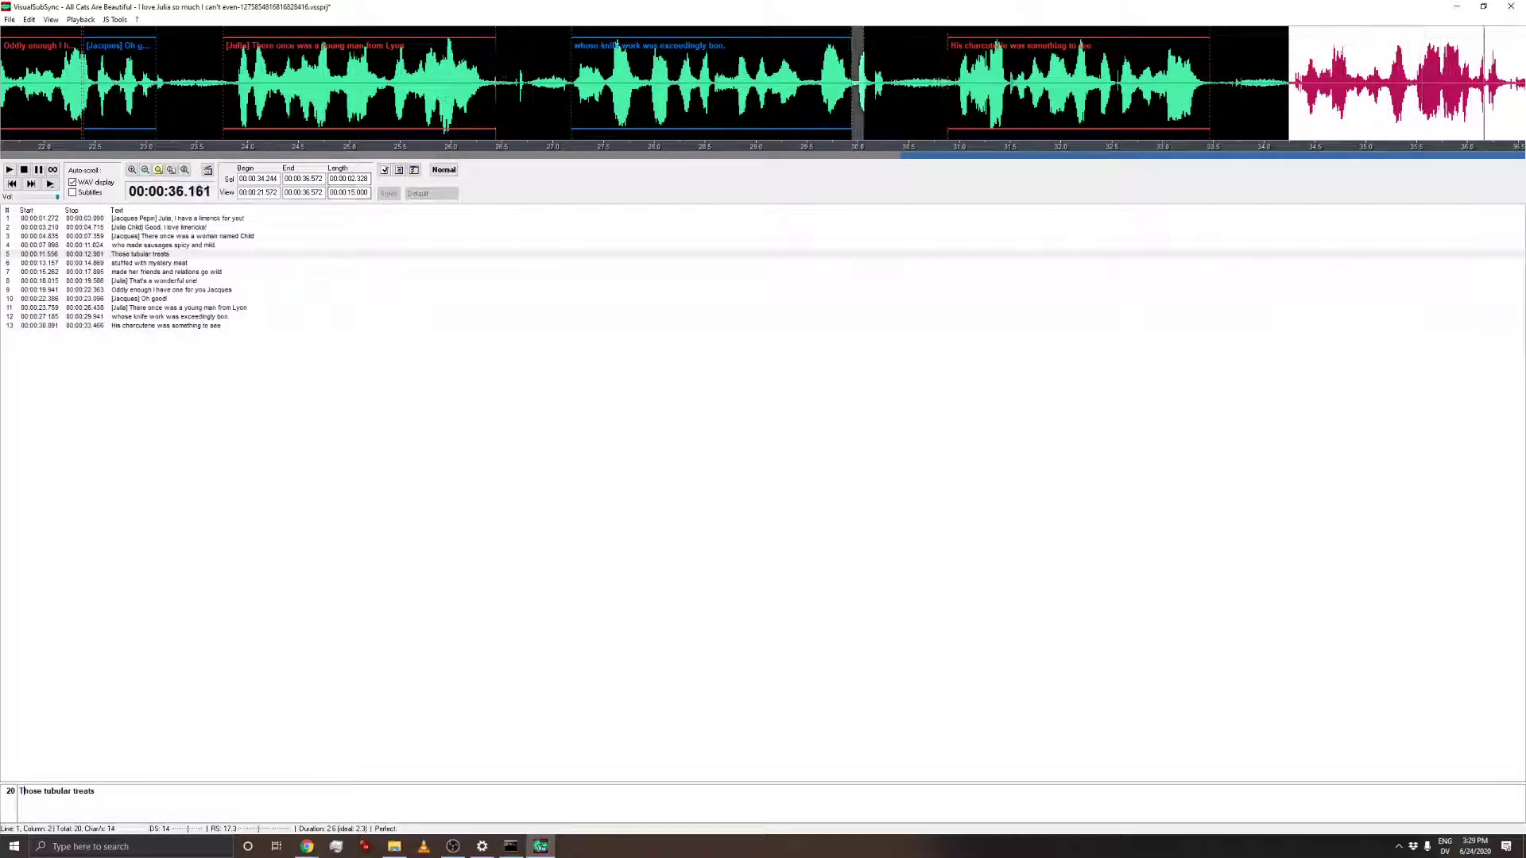
{"action": "right_click", "coordinate": [1365, 101]}
{"action": "left_click", "coordinate": [1399, 121]}
{"action": "type", "text": "and his sau"}
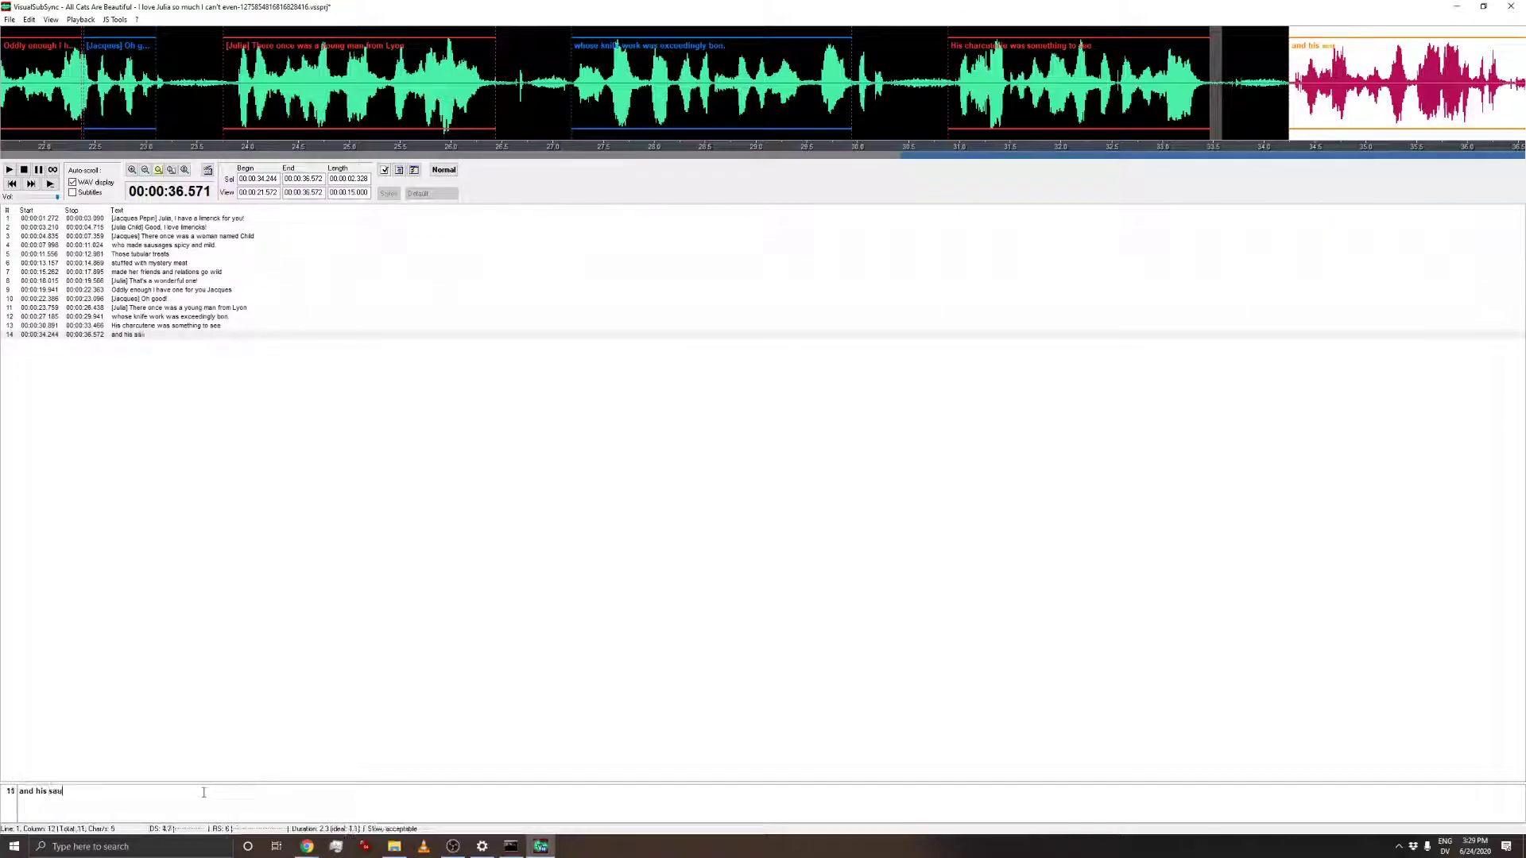
{"action": "type", "text": "sages weren't b"}
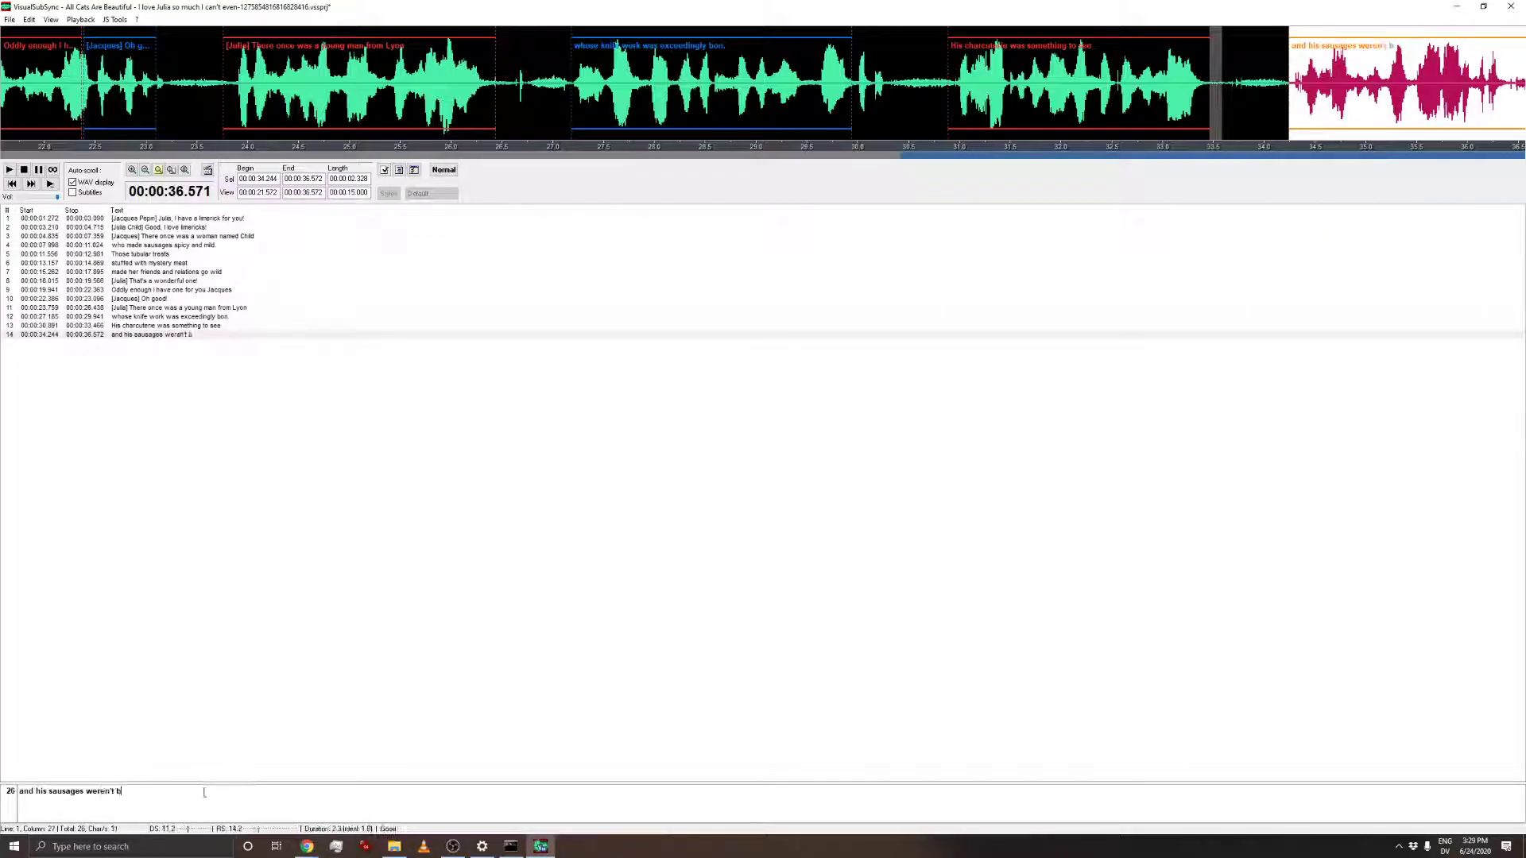
{"action": "type", "text": "ad either."}
- Play through the waveform from the beginning to check the timing of all the subtitles against the audio
{"action": "left_click_drag", "start_coordinate": [1239, 157], "coordinate": [139, 184]}
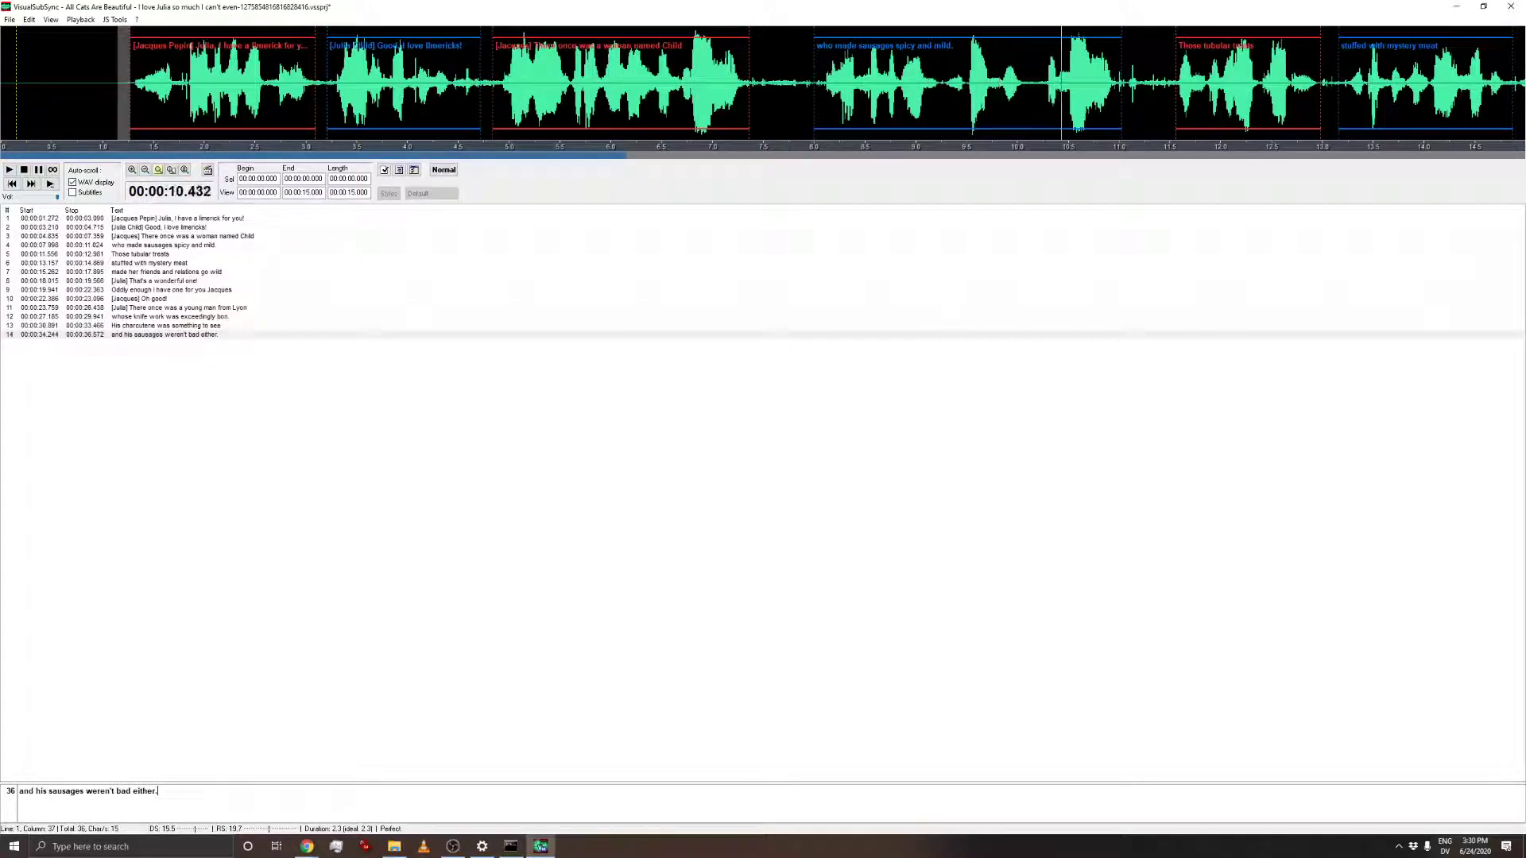
{"action": "left_click", "coordinate": [1014, 155]}
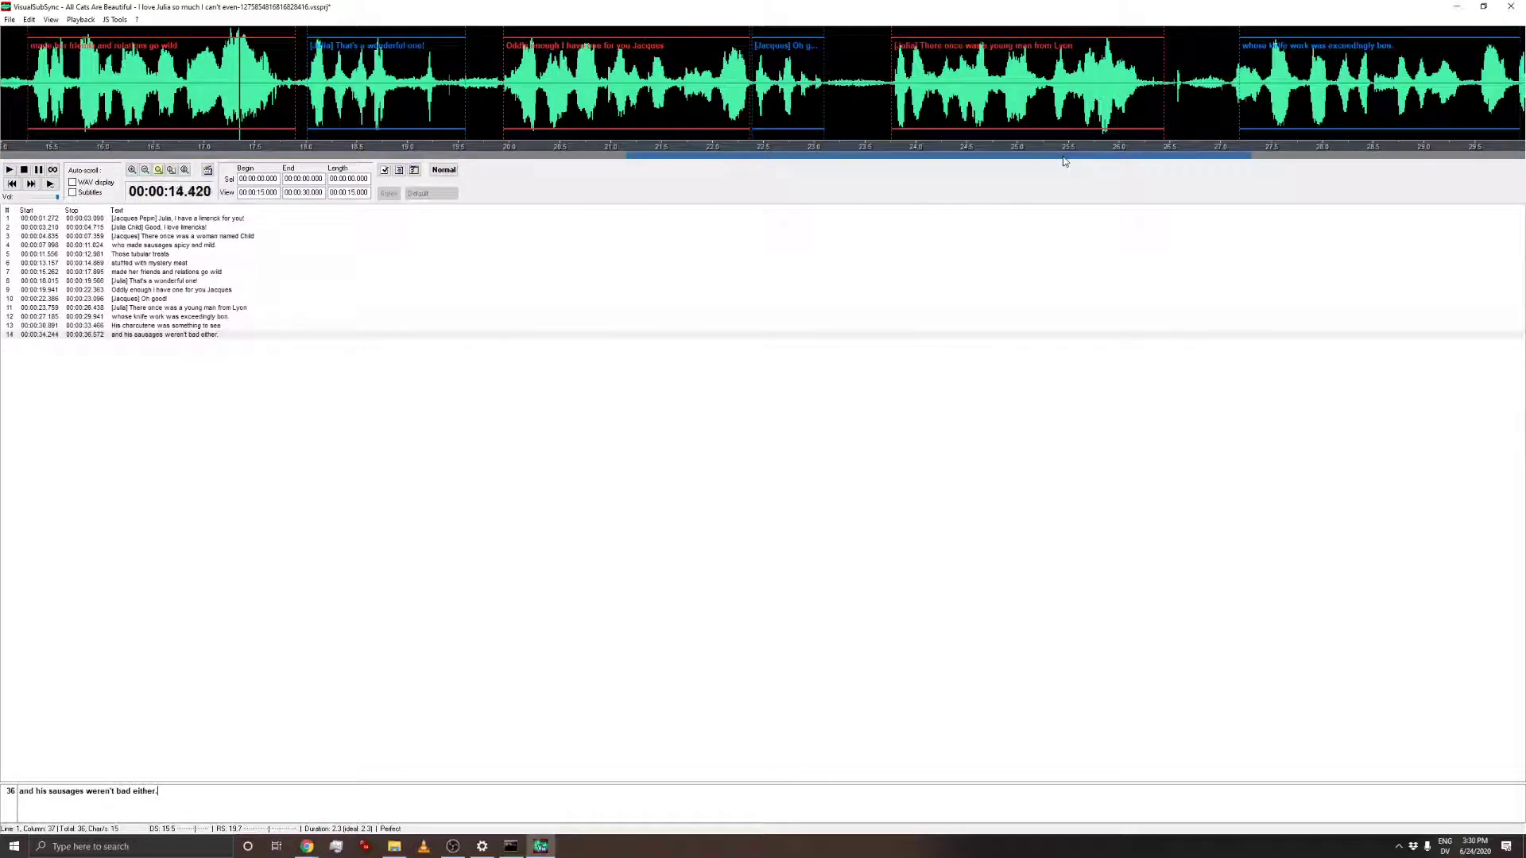
{"action": "left_click_drag", "start_coordinate": [869, 157], "coordinate": [752, 156]}
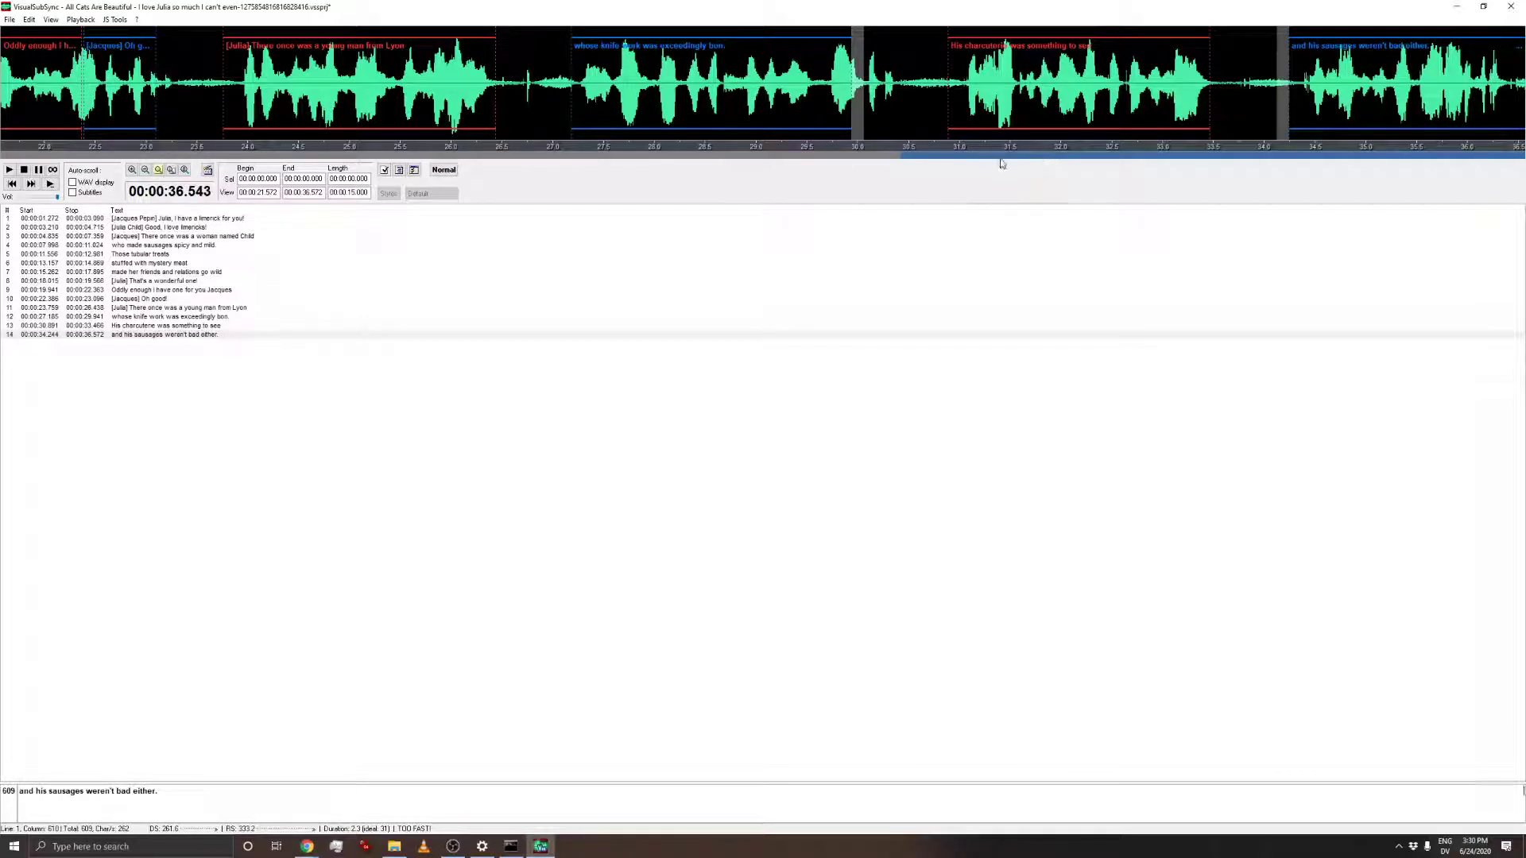
{"action": "left_click_drag", "start_coordinate": [1001, 163], "coordinate": [41, 158]}
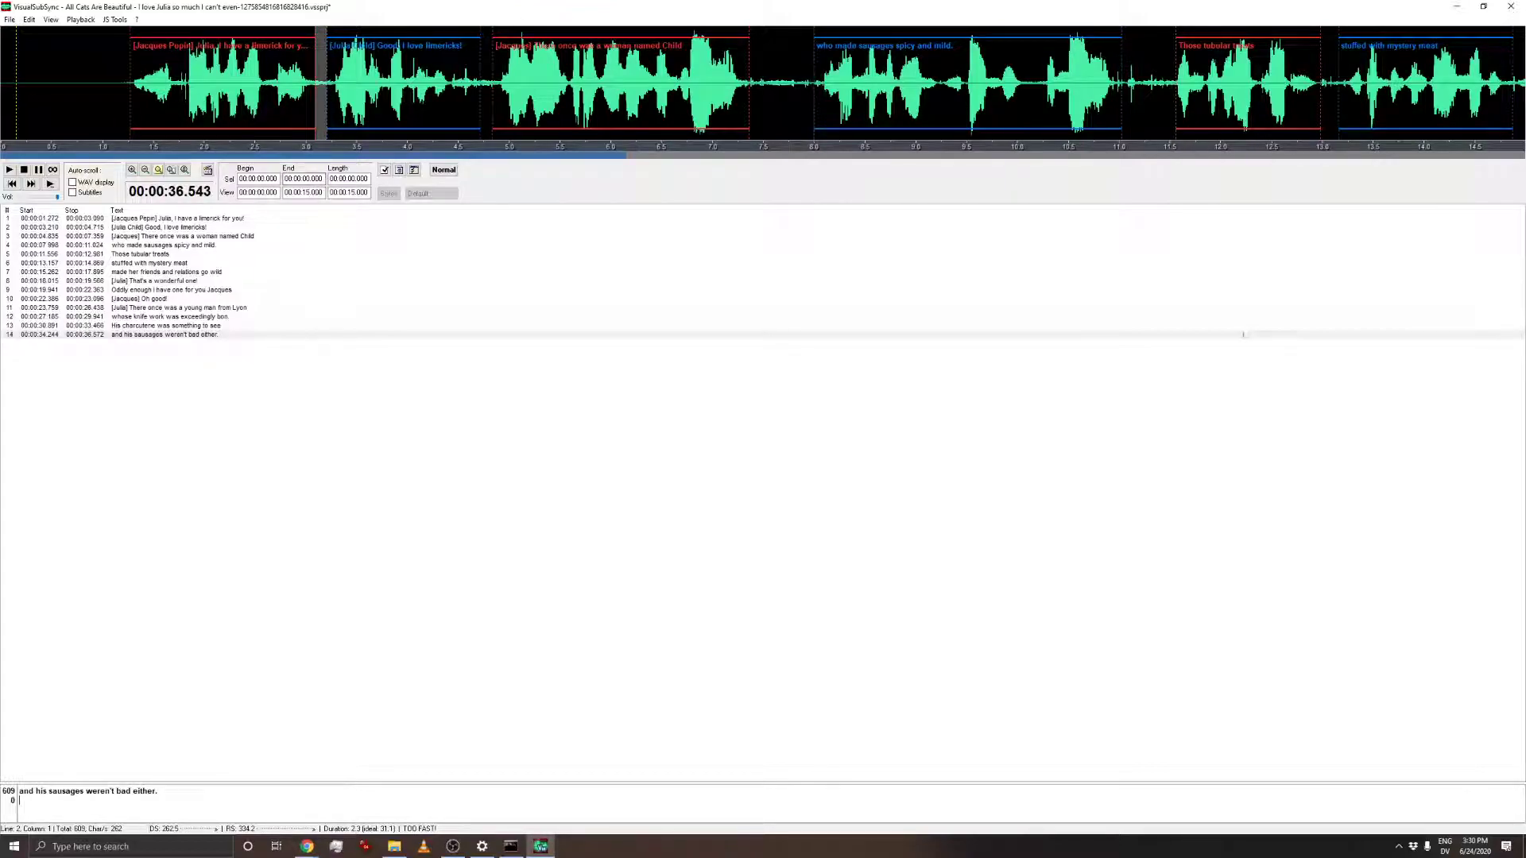
- Save the subtitle project and close VisualSubSync
{"action": "left_click", "coordinate": [10, 20]}
{"action": "left_click", "coordinate": [40, 121]}
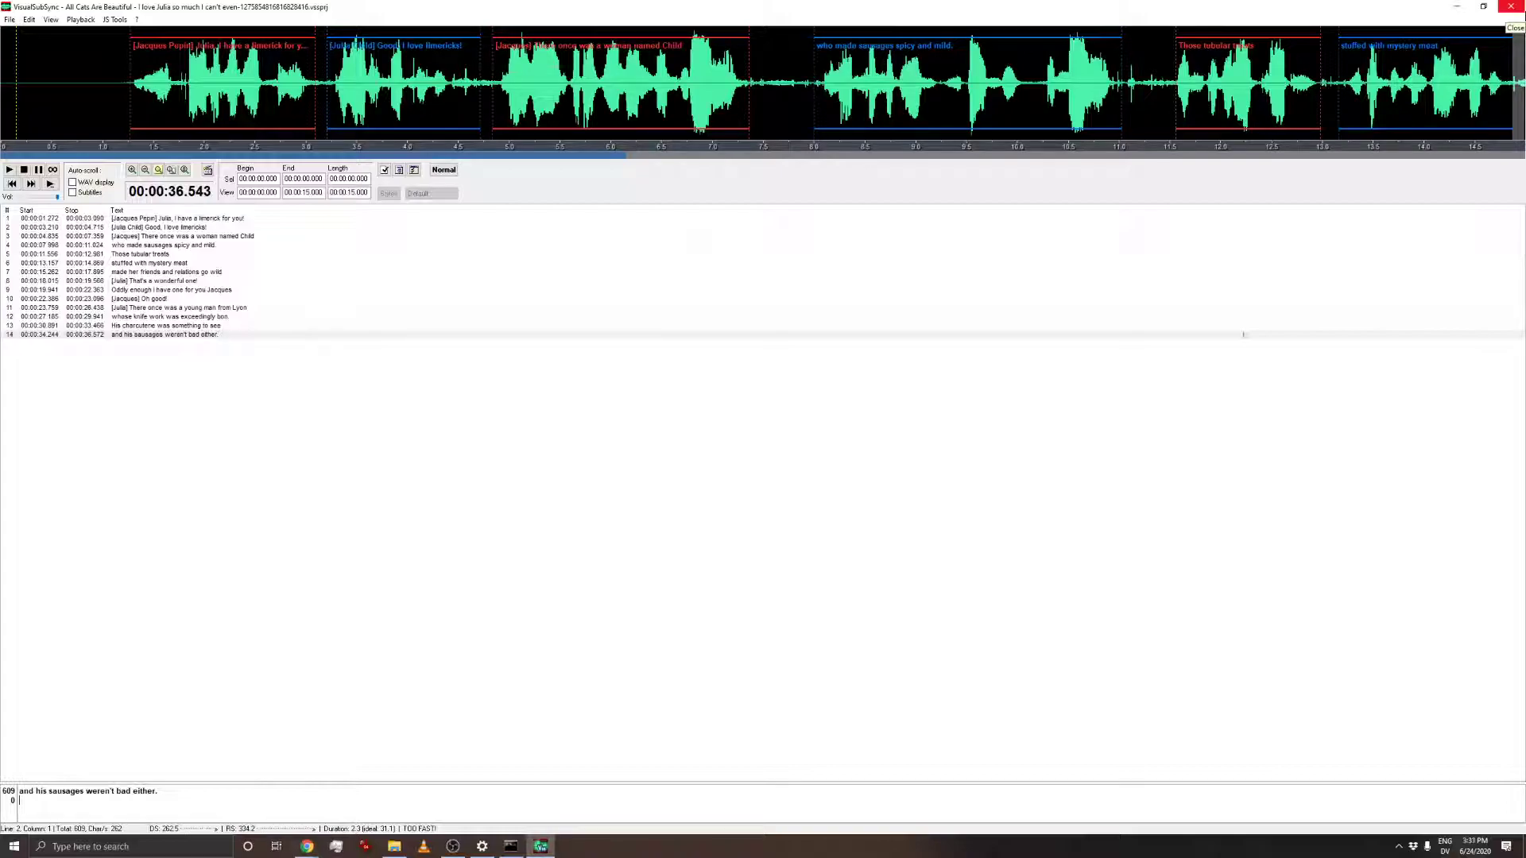
{"action": "left_click", "coordinate": [1510, 7]}
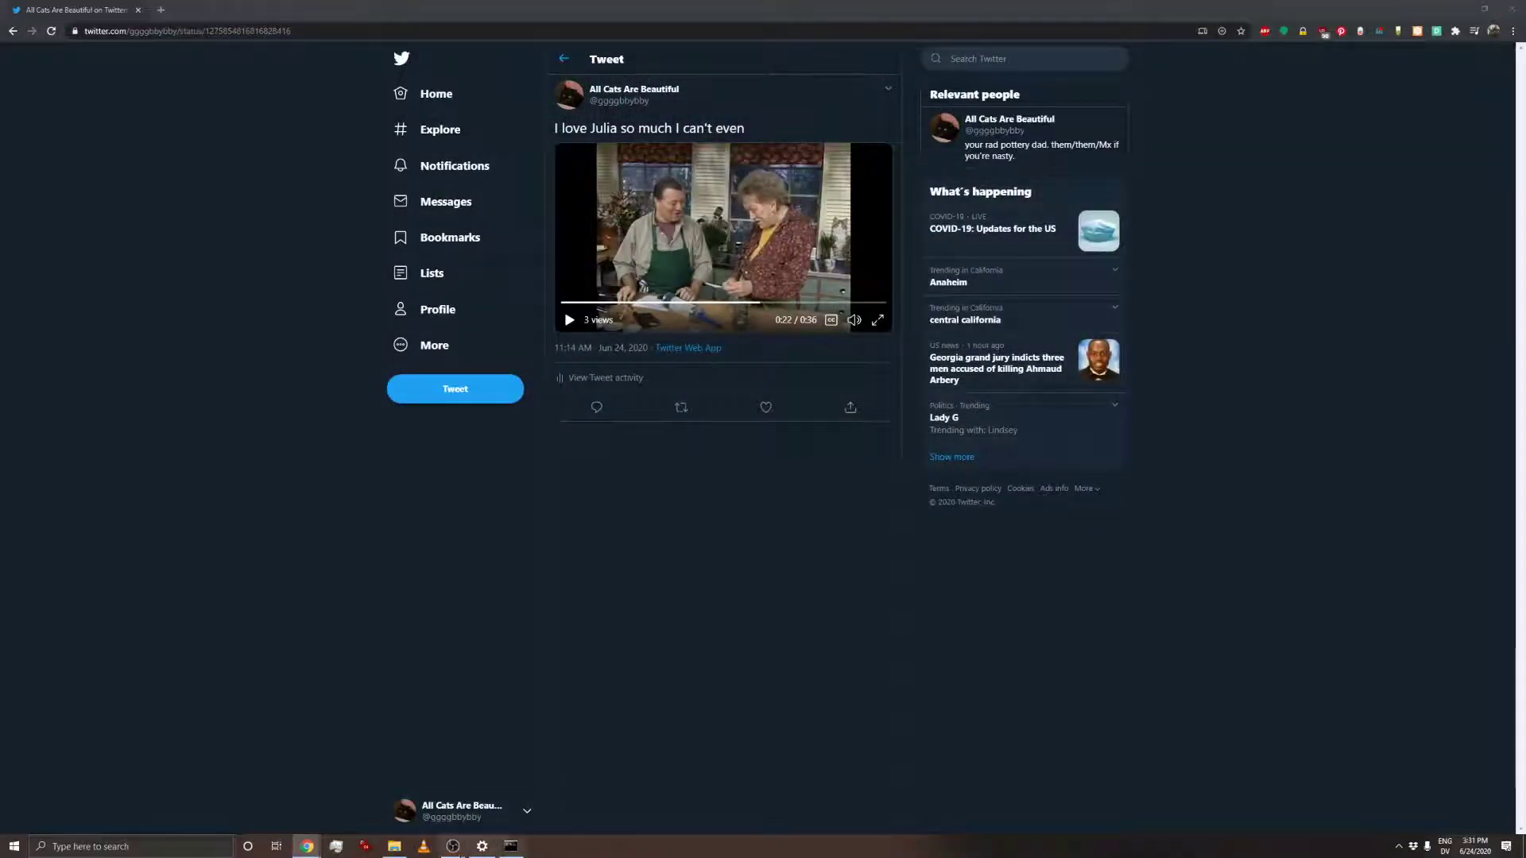
- Open the SRT file from the Captions folder in Visual Studio Code and dismiss the release notes
{"action": "left_click", "coordinate": [394, 847]}
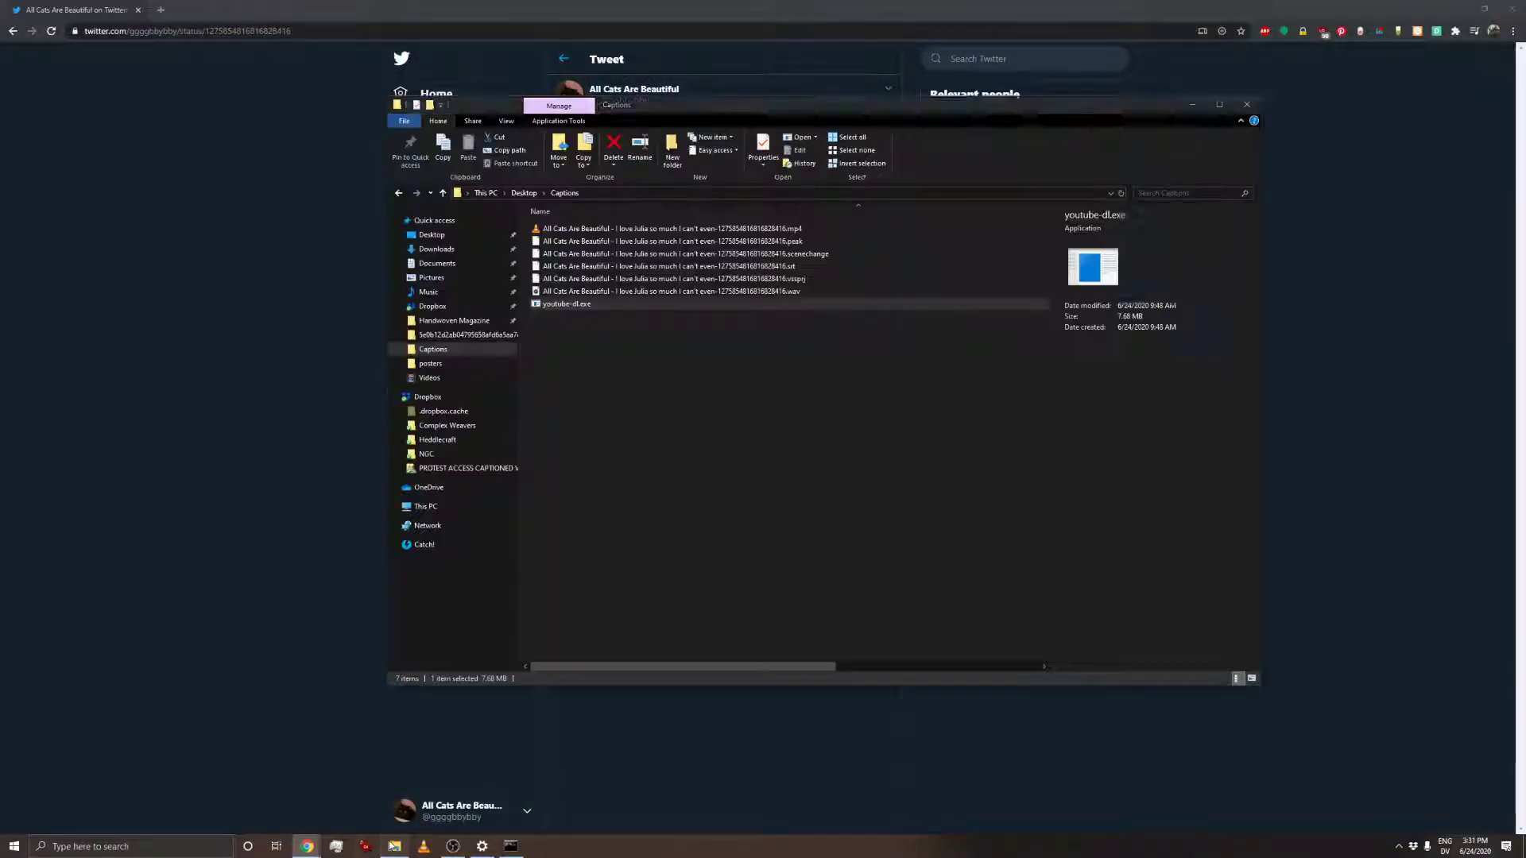
{"action": "left_click", "coordinate": [756, 267]}
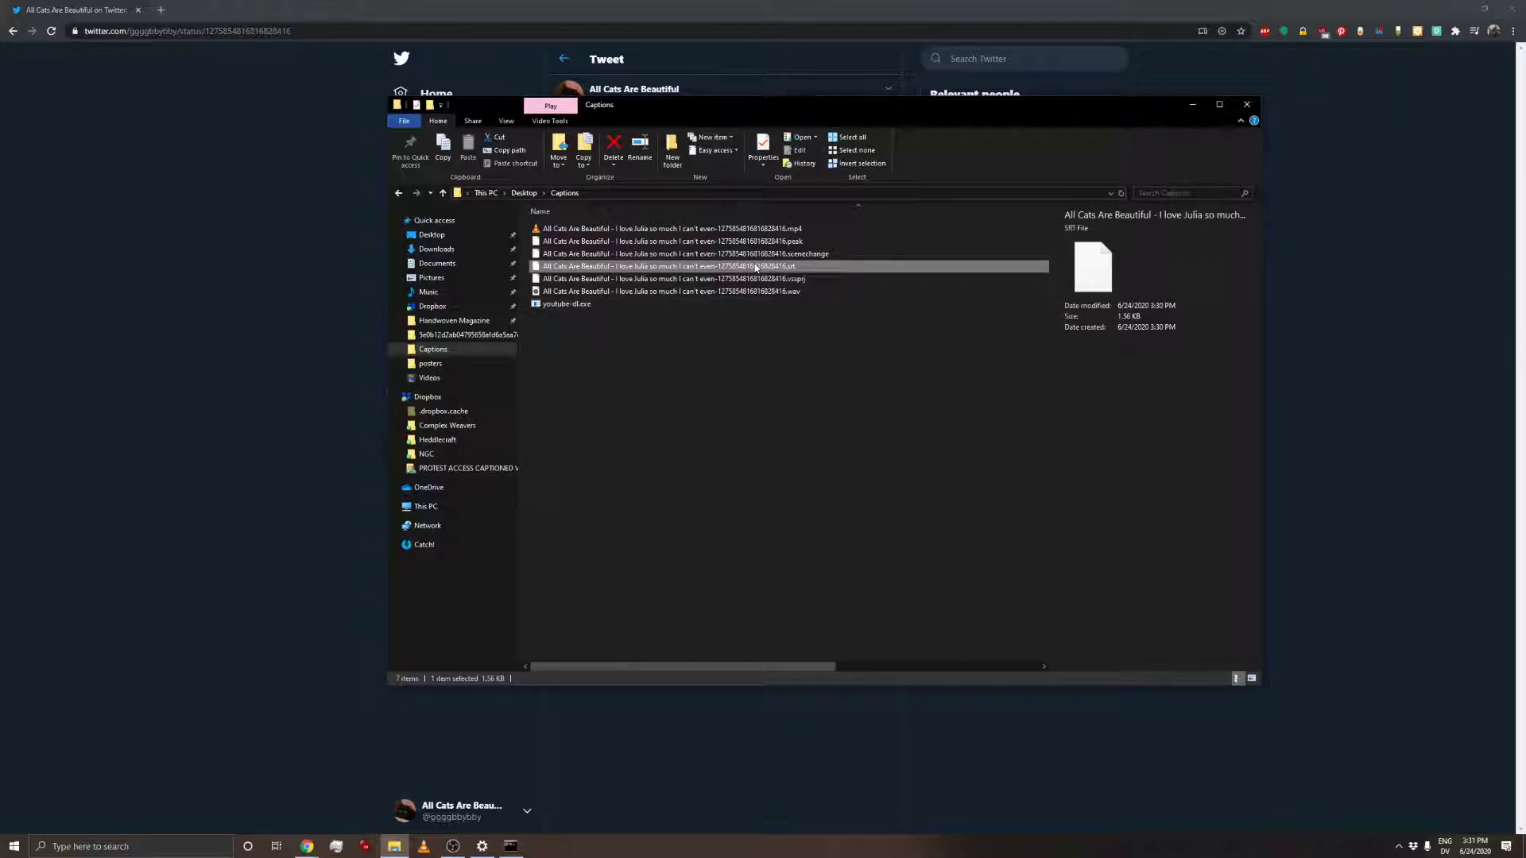
{"action": "right_click", "coordinate": [755, 264]}
{"action": "left_click", "coordinate": [800, 288]}
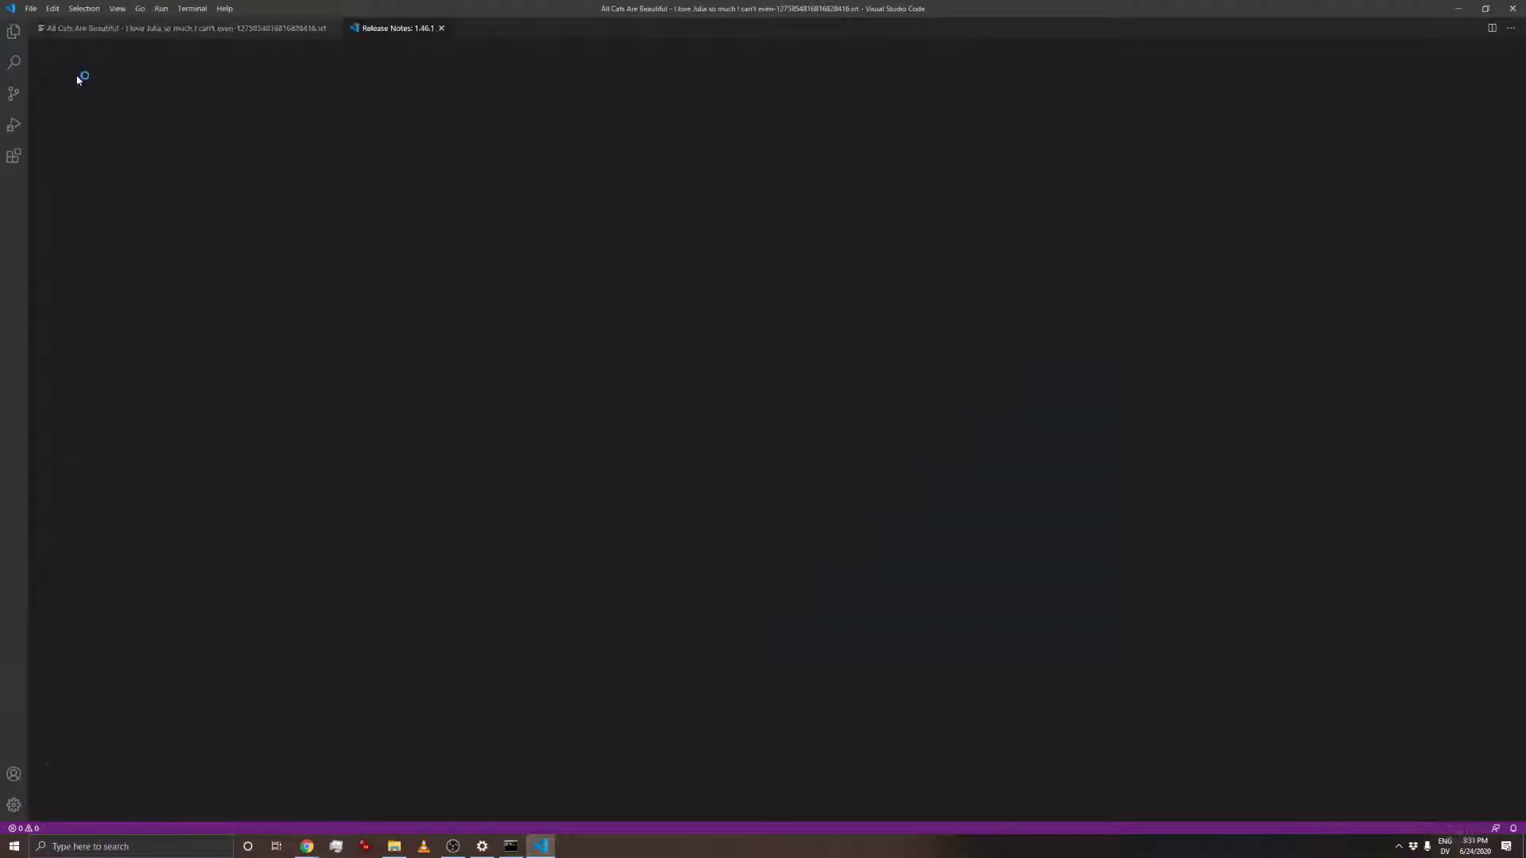
{"action": "left_click", "coordinate": [441, 28]}
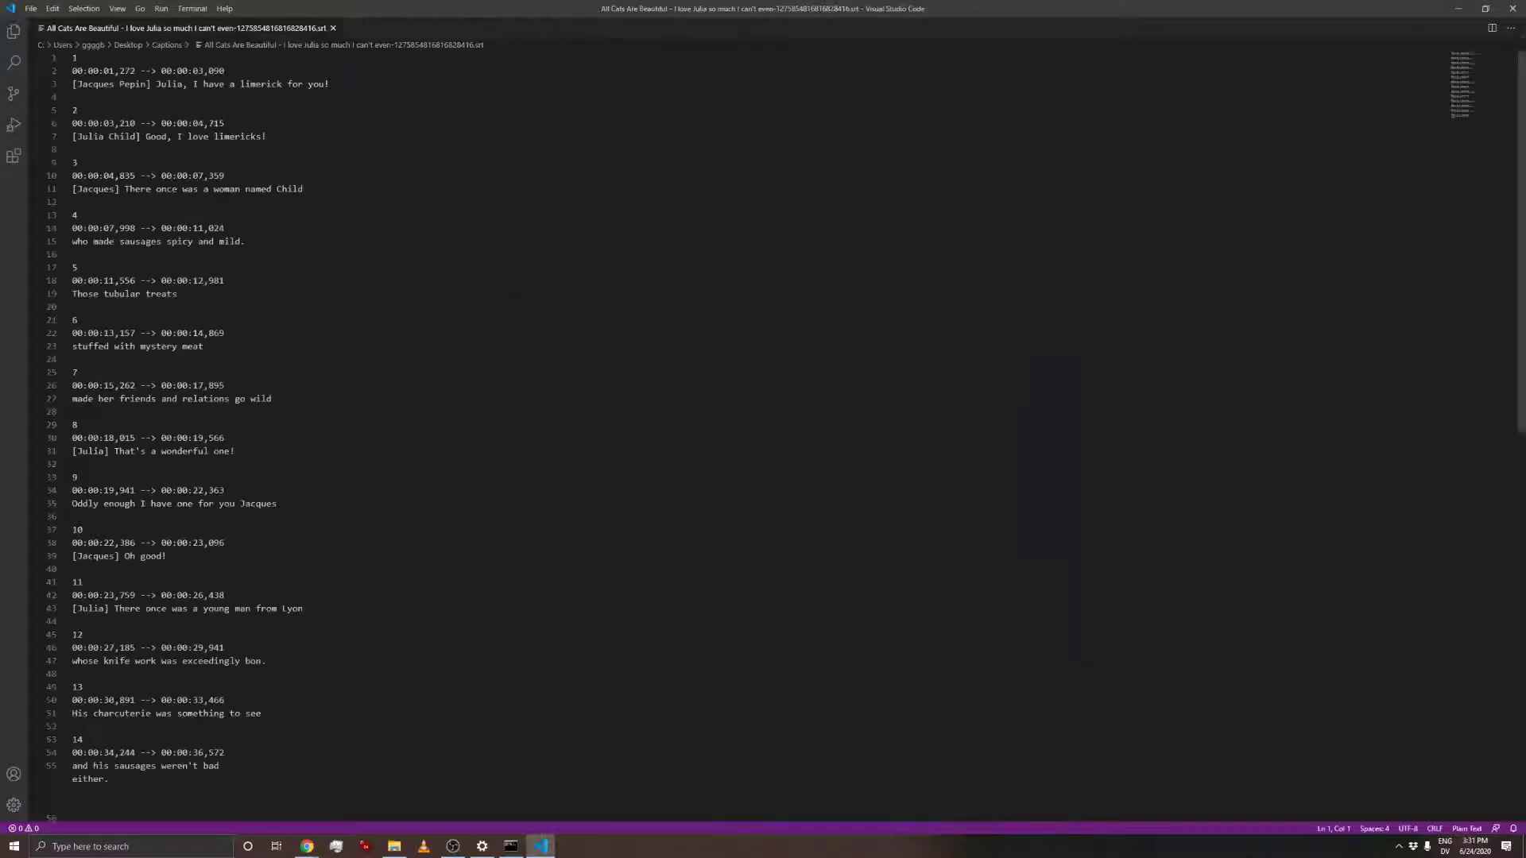
- Examine the numbering and time ranges of subtitles 3 and 4 in the SRT file, and close the editor
{"action": "double_click", "coordinate": [128, 175]}
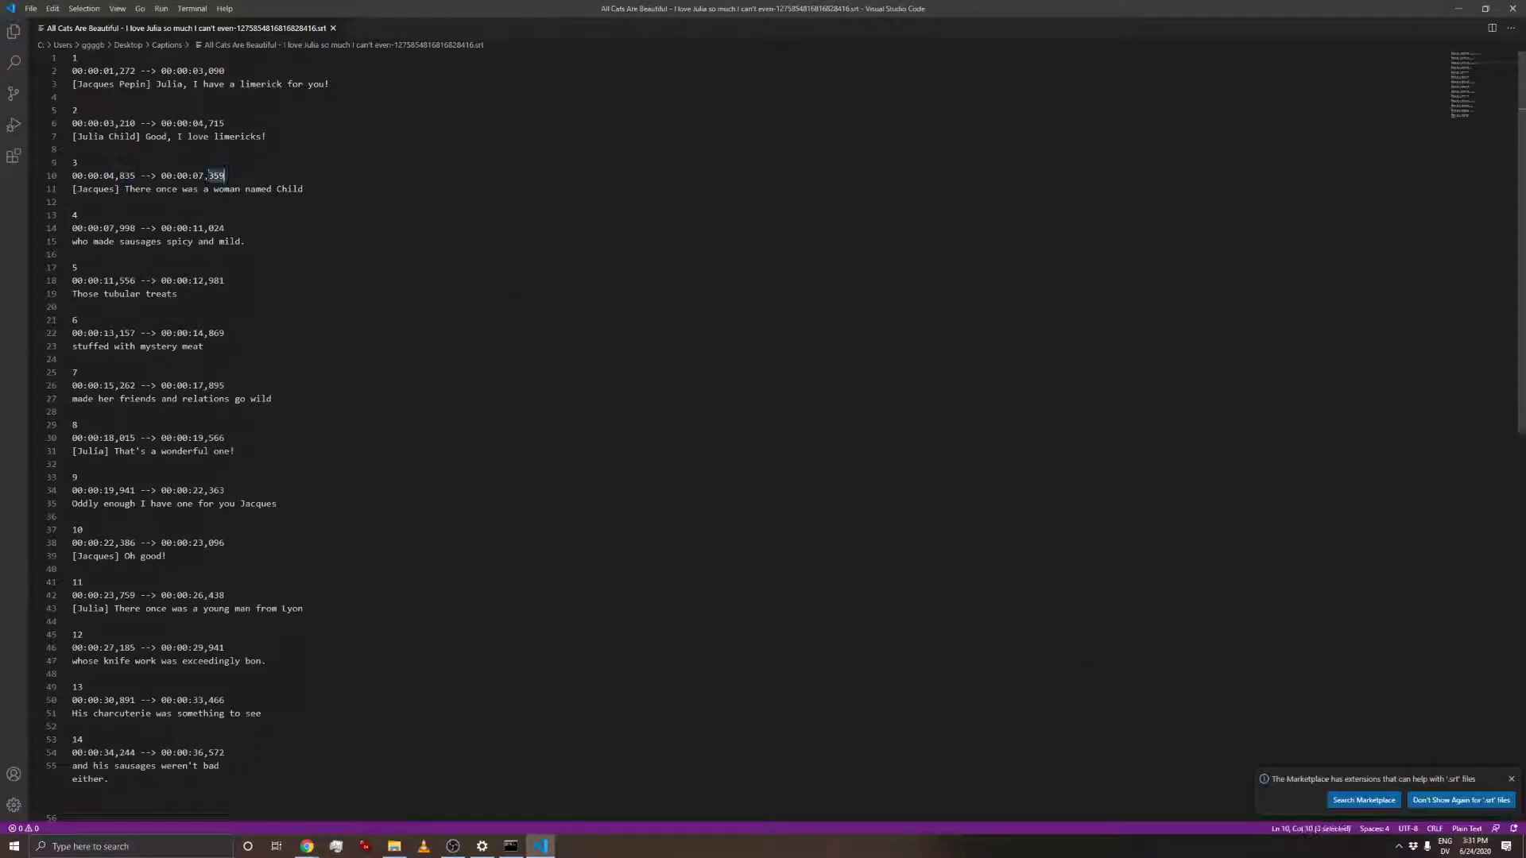
{"action": "left_click_drag", "start_coordinate": [83, 214], "coordinate": [50, 228]}
{"action": "left_click", "coordinate": [1513, 8]}
{"action": "left_click", "coordinate": [691, 416]}
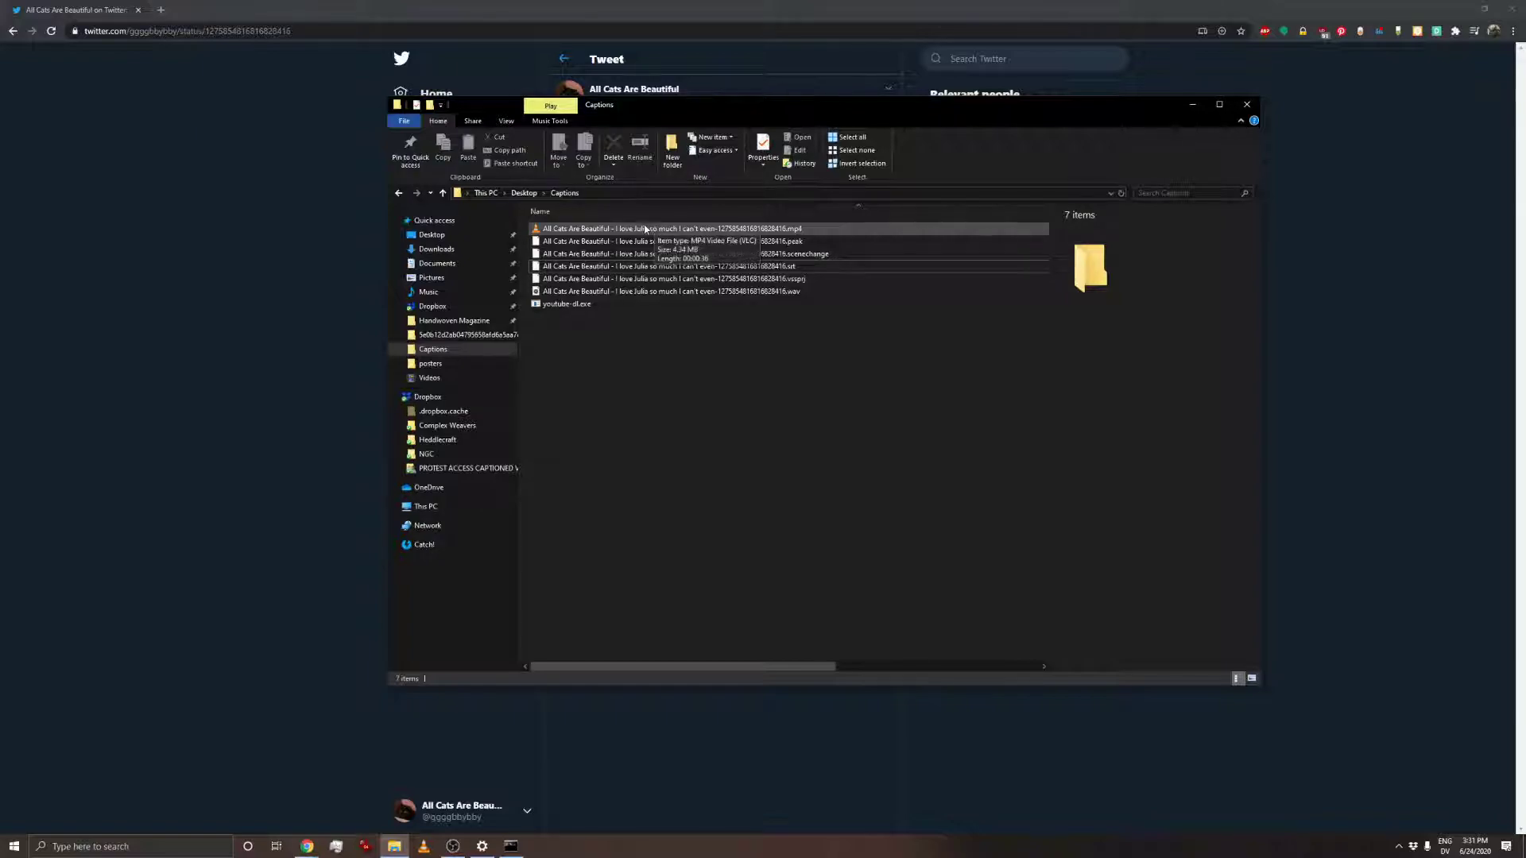
- Play the MP4 from the Captions folder in VLC to check its subtitles, and close the player
{"action": "left_click", "coordinate": [581, 229]}
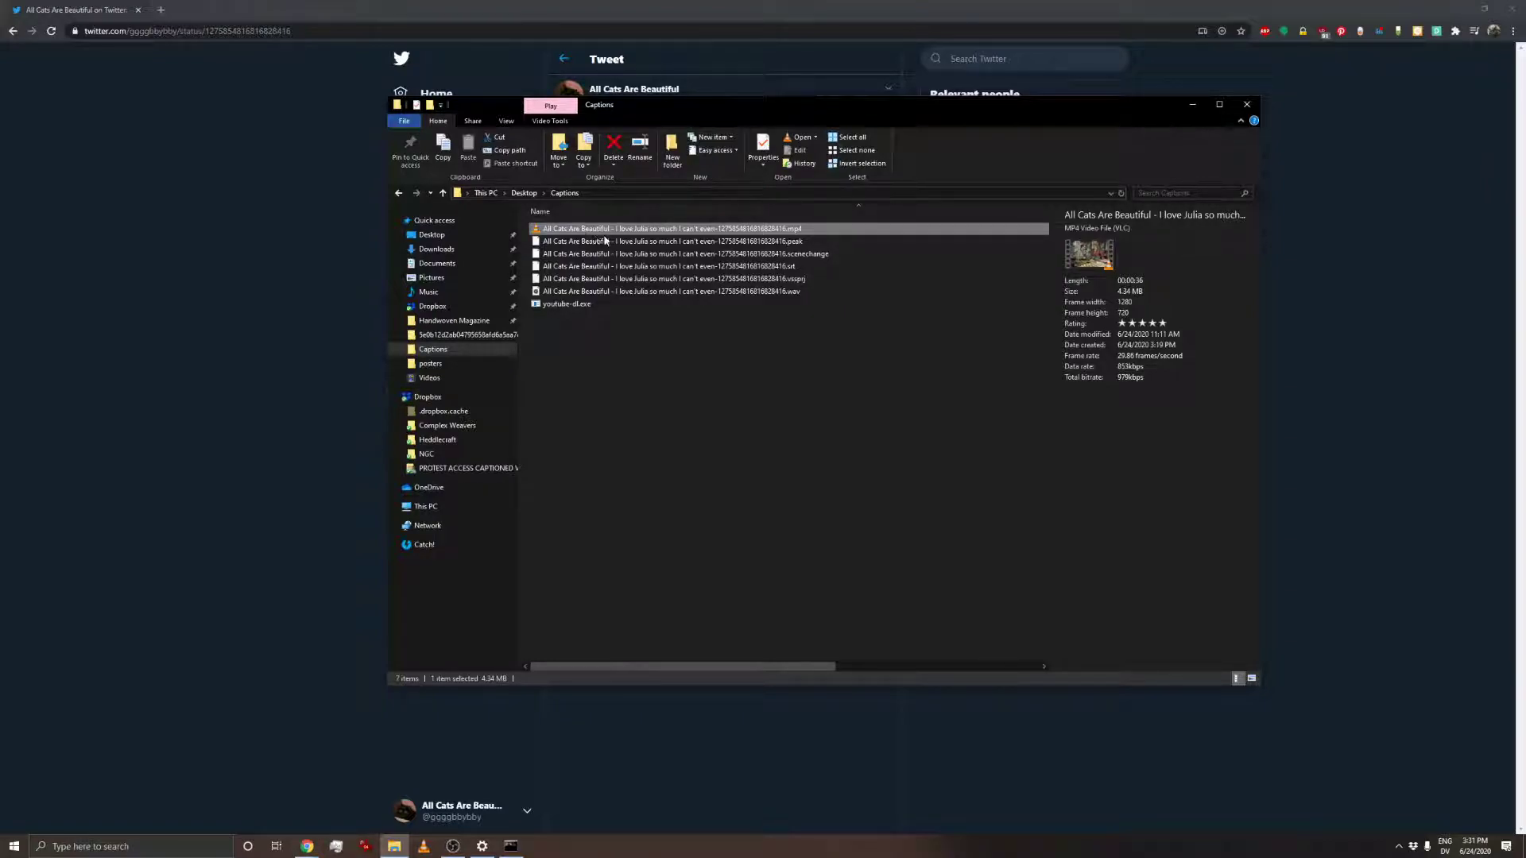
{"action": "double_click", "coordinate": [629, 235]}
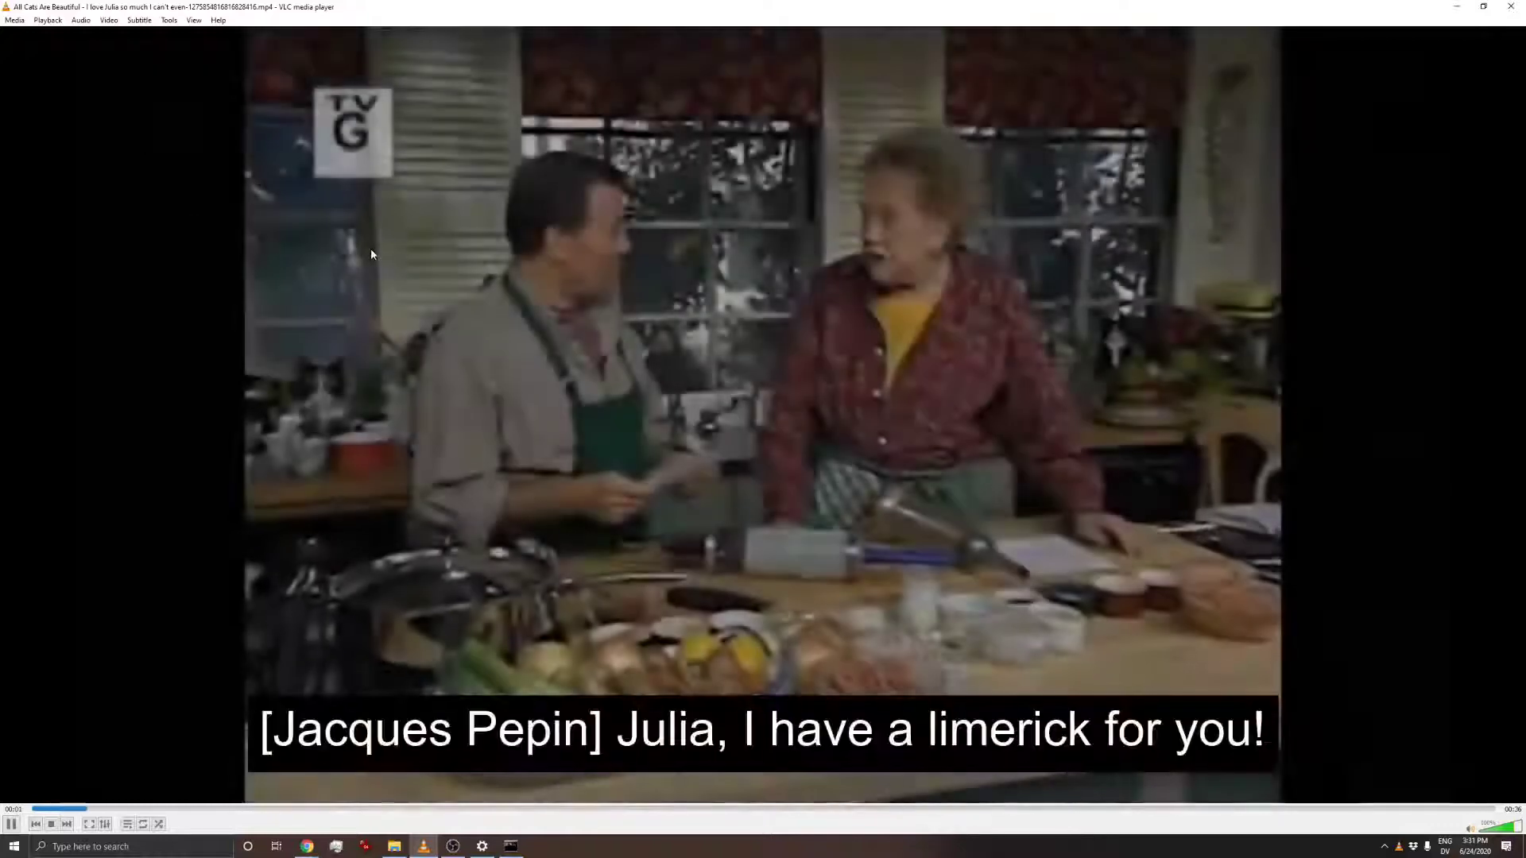
{"action": "right_click", "coordinate": [369, 251]}
{"action": "left_click", "coordinate": [367, 250]}
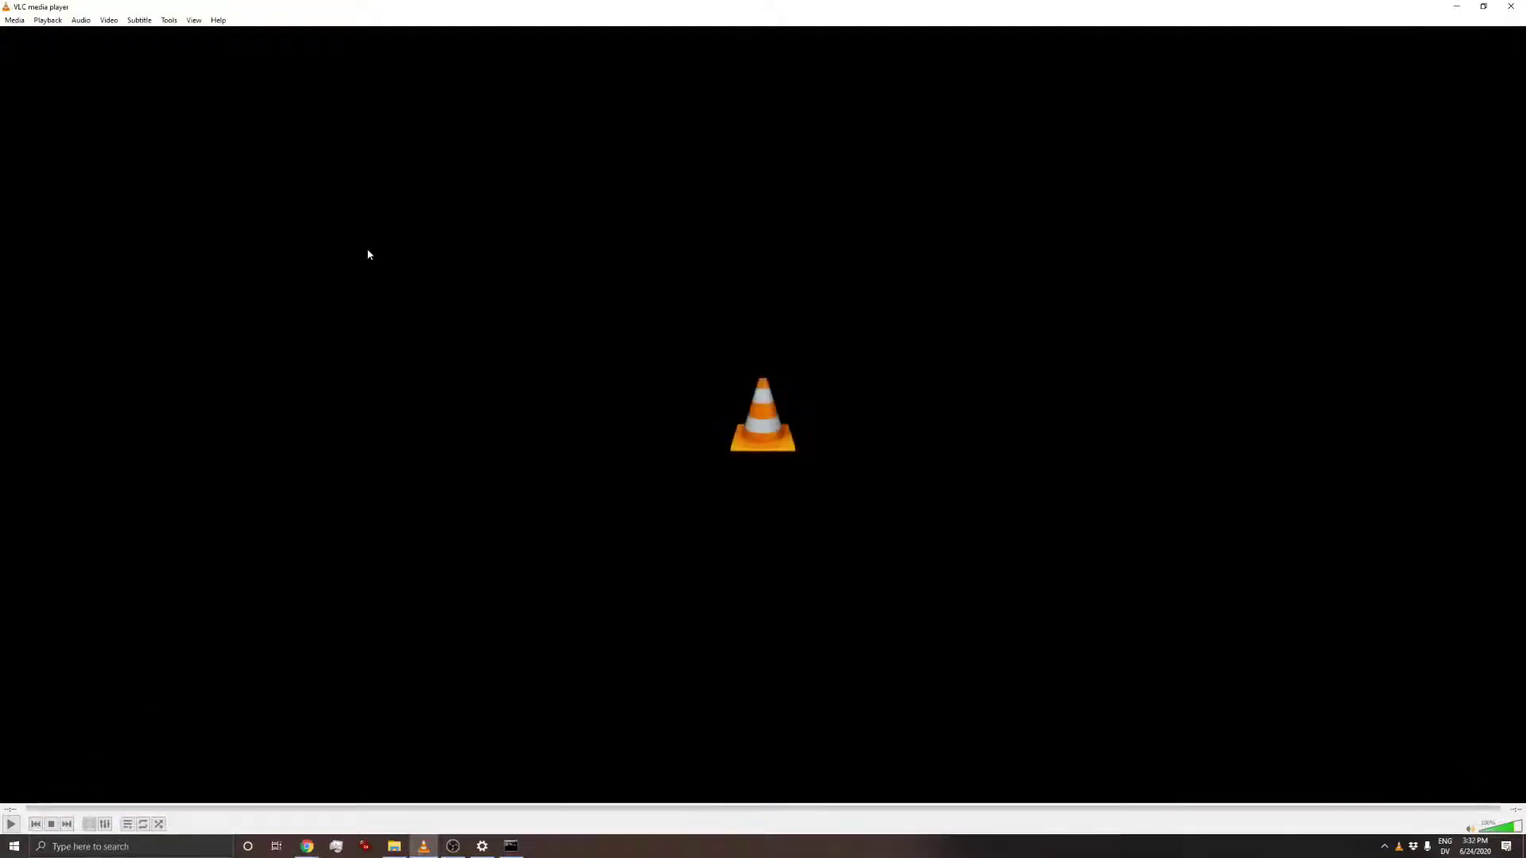
{"action": "left_click", "coordinate": [1512, 6]}
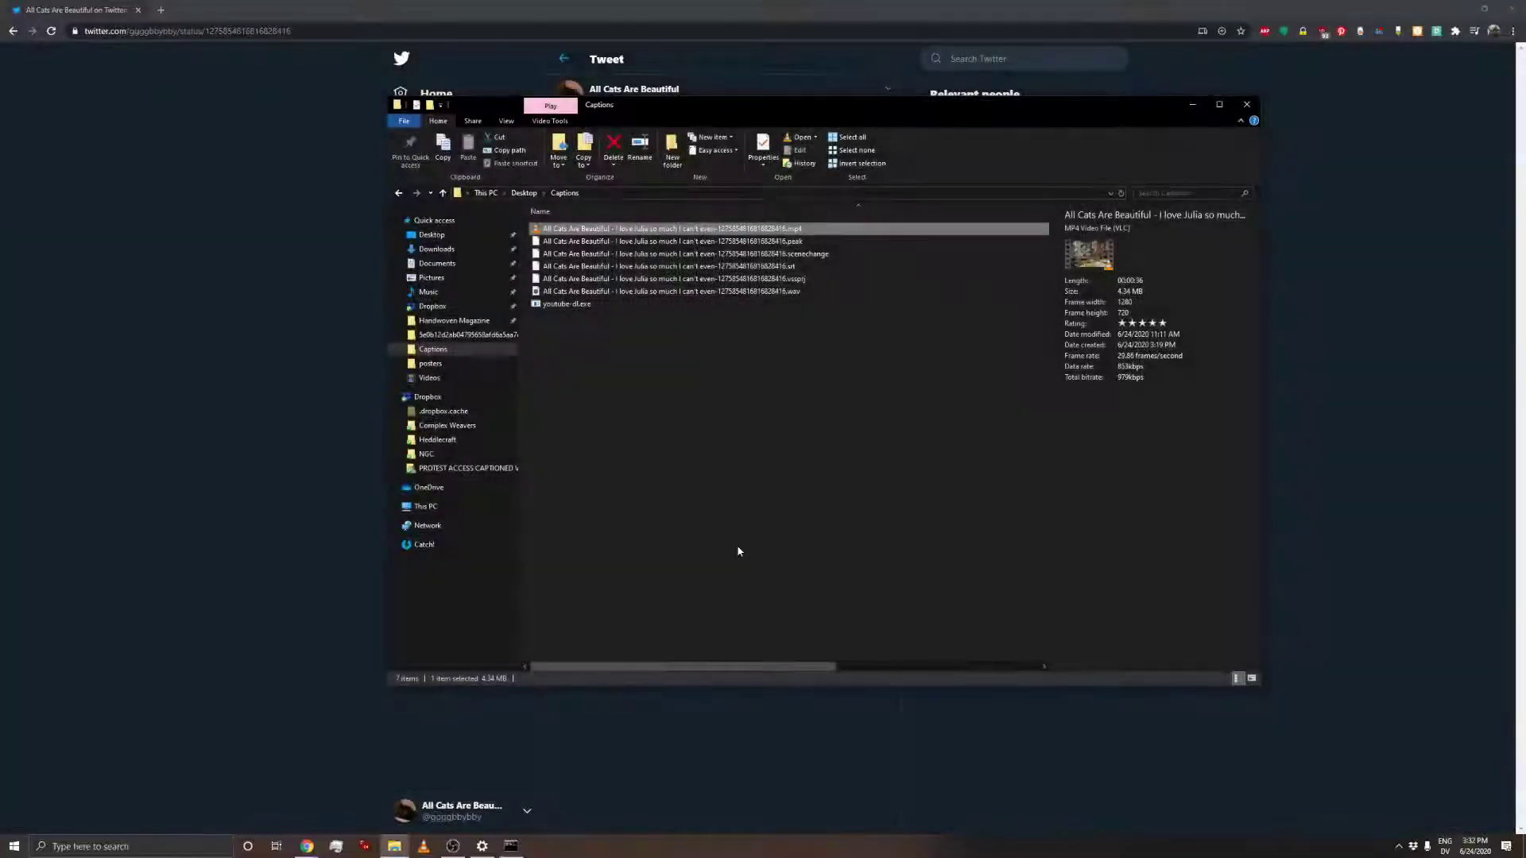
{"action": "left_click", "coordinate": [745, 407]}
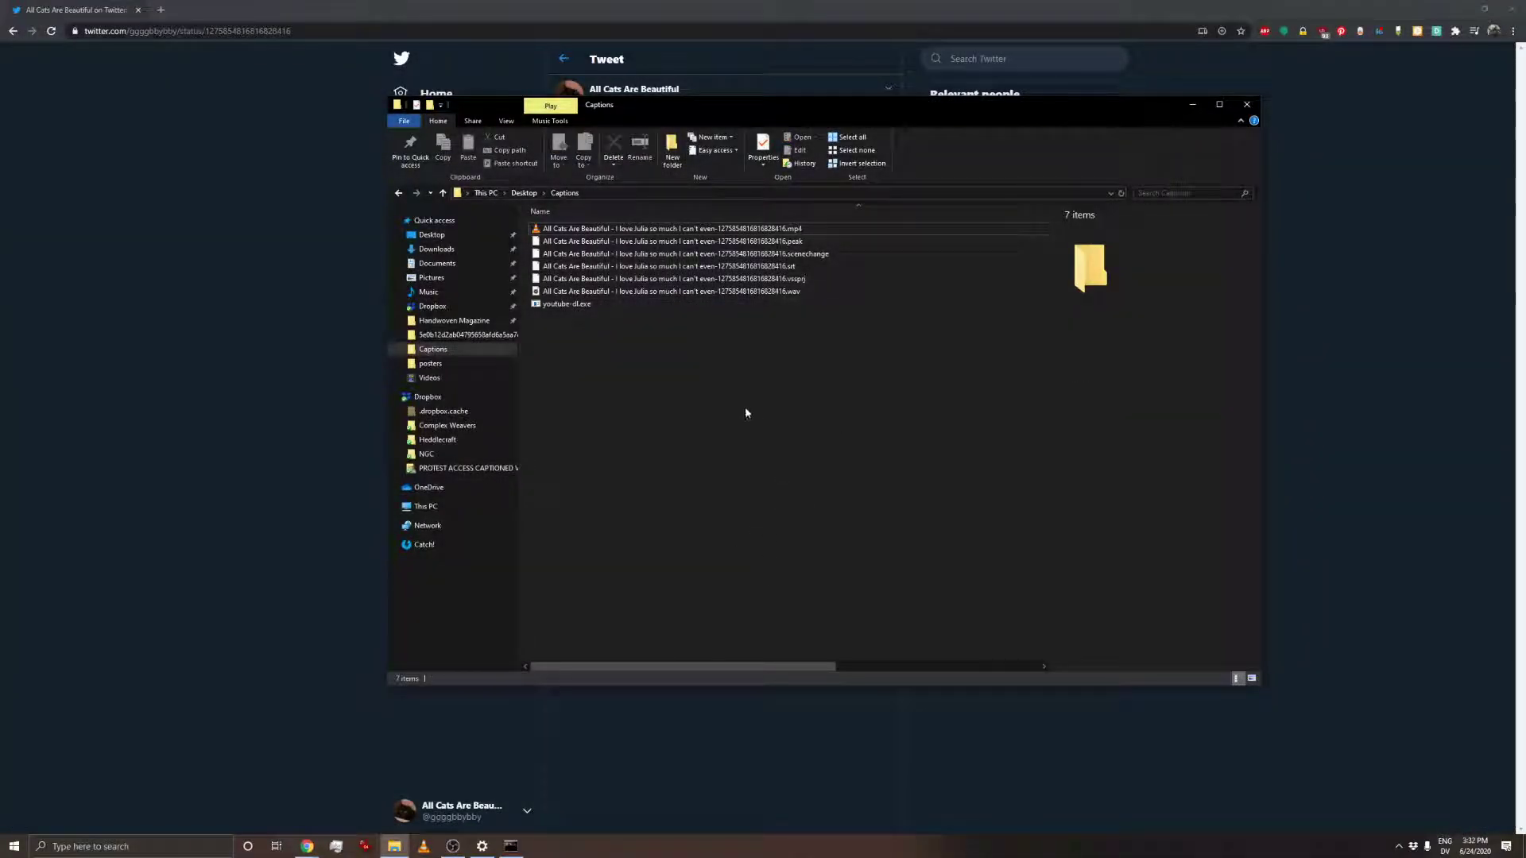
- Launch VisualSubSync and reopen the captioning project from the recently used files
{"action": "double_click", "coordinate": [741, 279]}
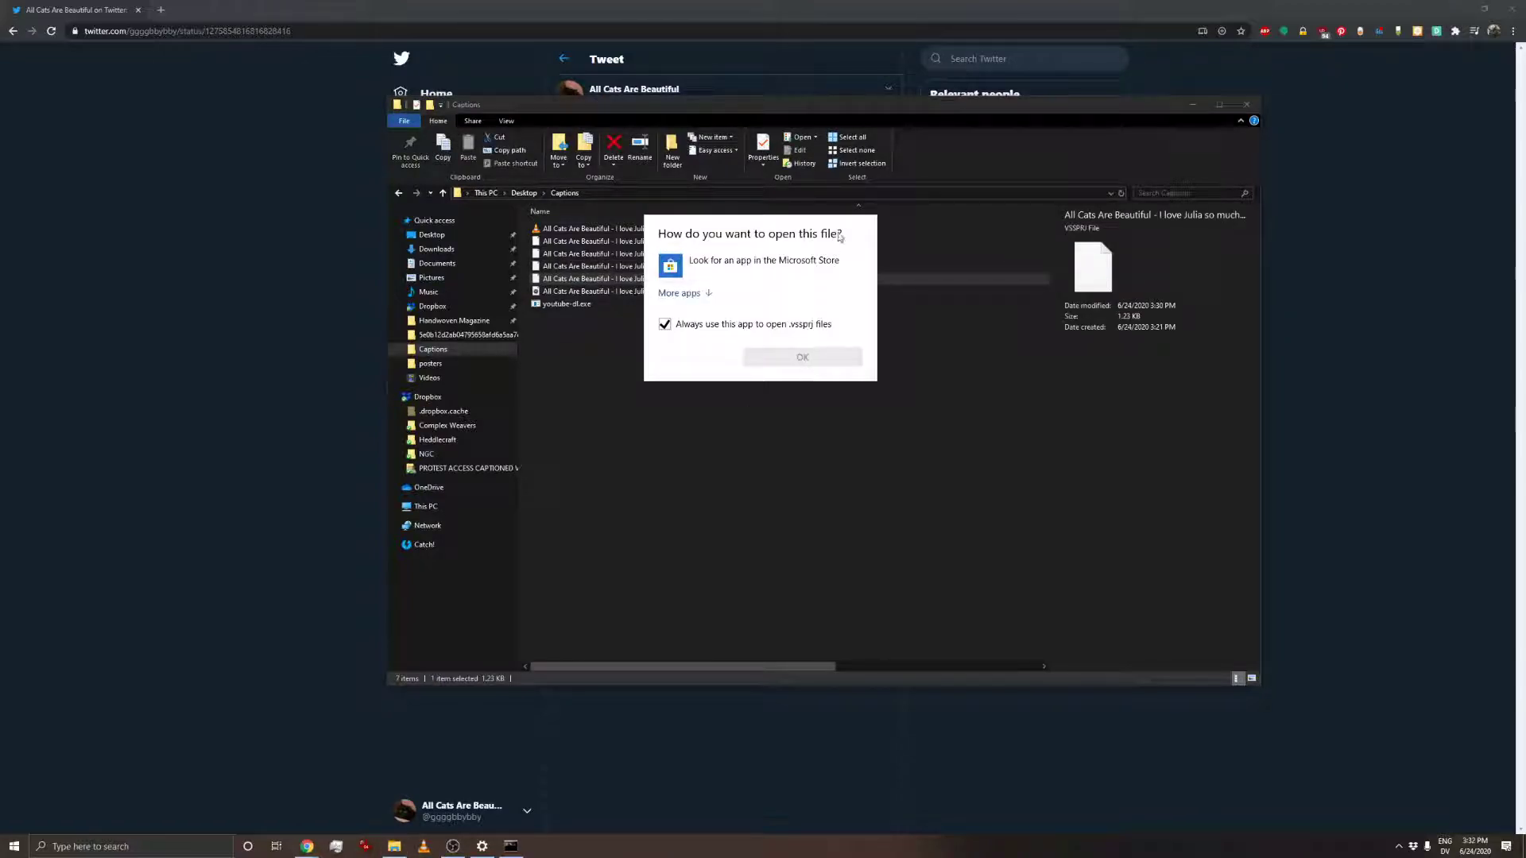
{"action": "left_click", "coordinate": [977, 371]}
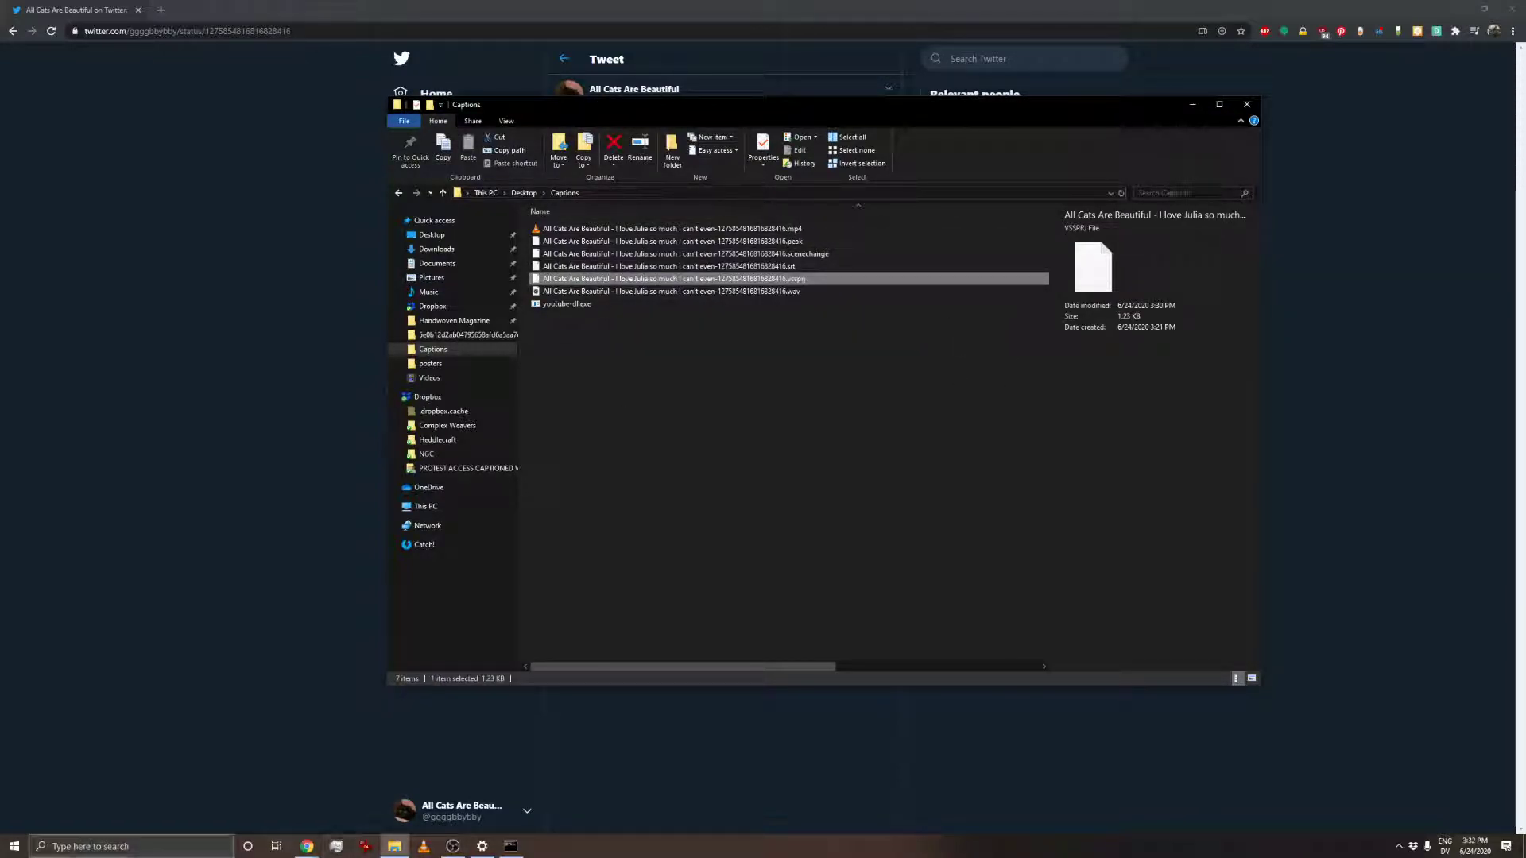
{"action": "left_click", "coordinate": [120, 848]}
{"action": "type", "text": "visual"}
{"action": "key", "text": "Return"}
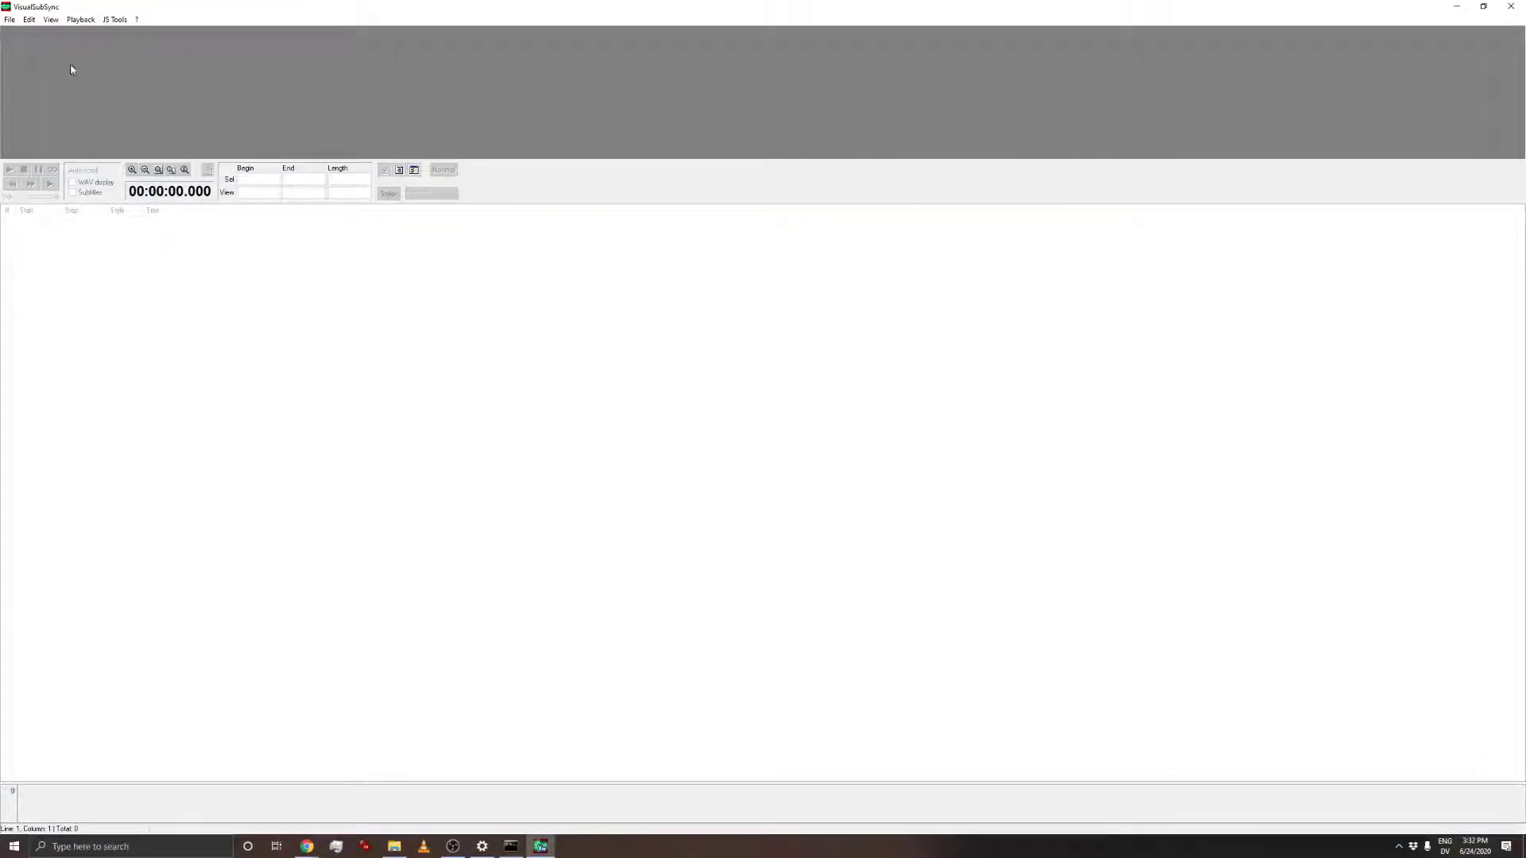
{"action": "left_click", "coordinate": [10, 19]}
{"action": "mouse_move", "coordinate": [48, 55]}
{"action": "left_click", "coordinate": [382, 54]}
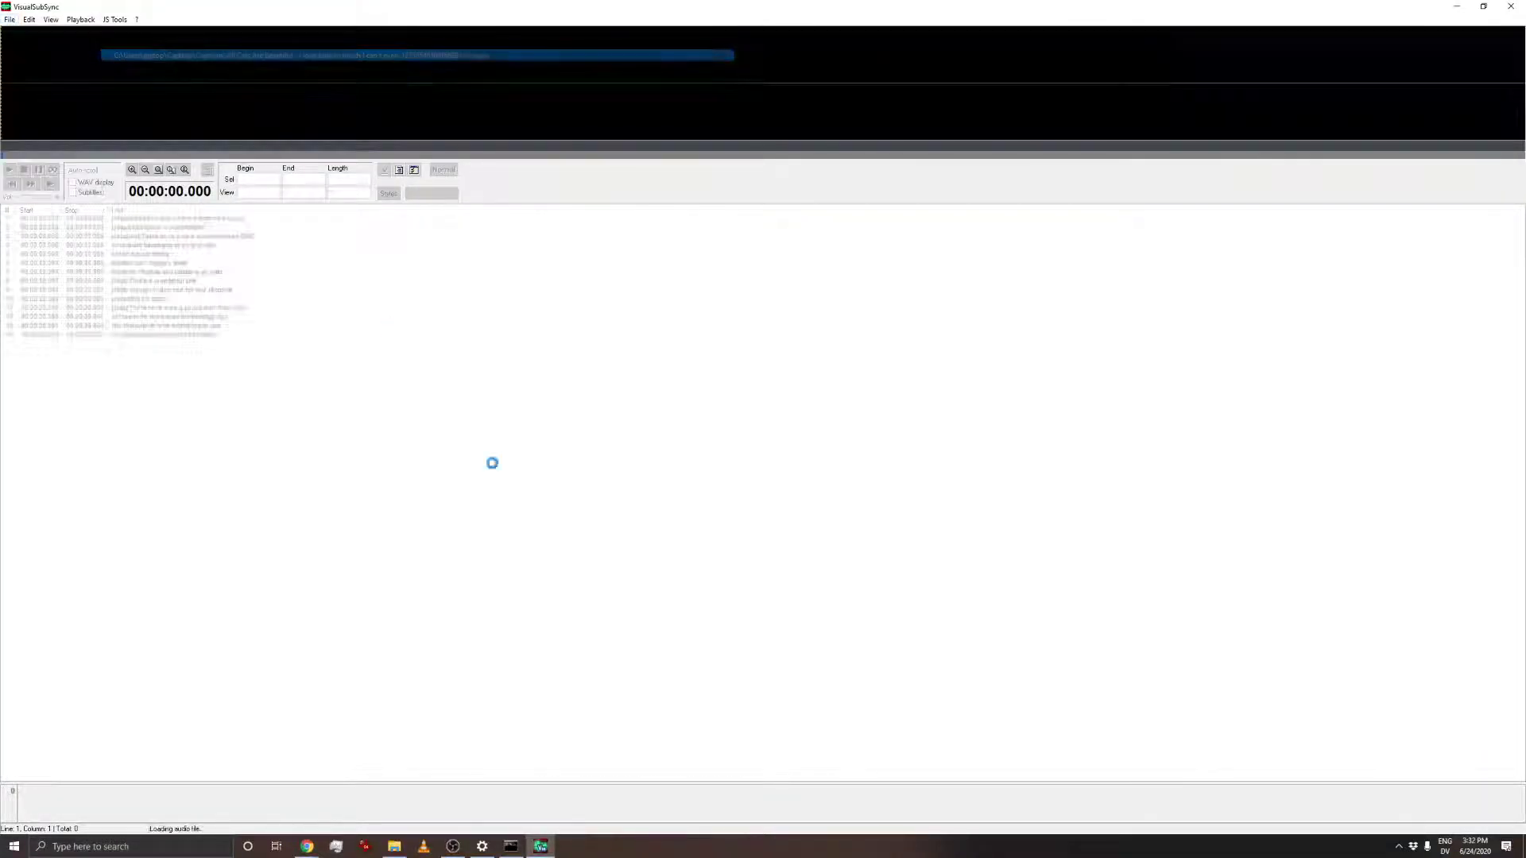
- Add a period to the end of subtitle 7 so it reads "made her friends and relations go wild."
{"action": "left_click", "coordinate": [198, 263]}
{"action": "left_click", "coordinate": [224, 273]}
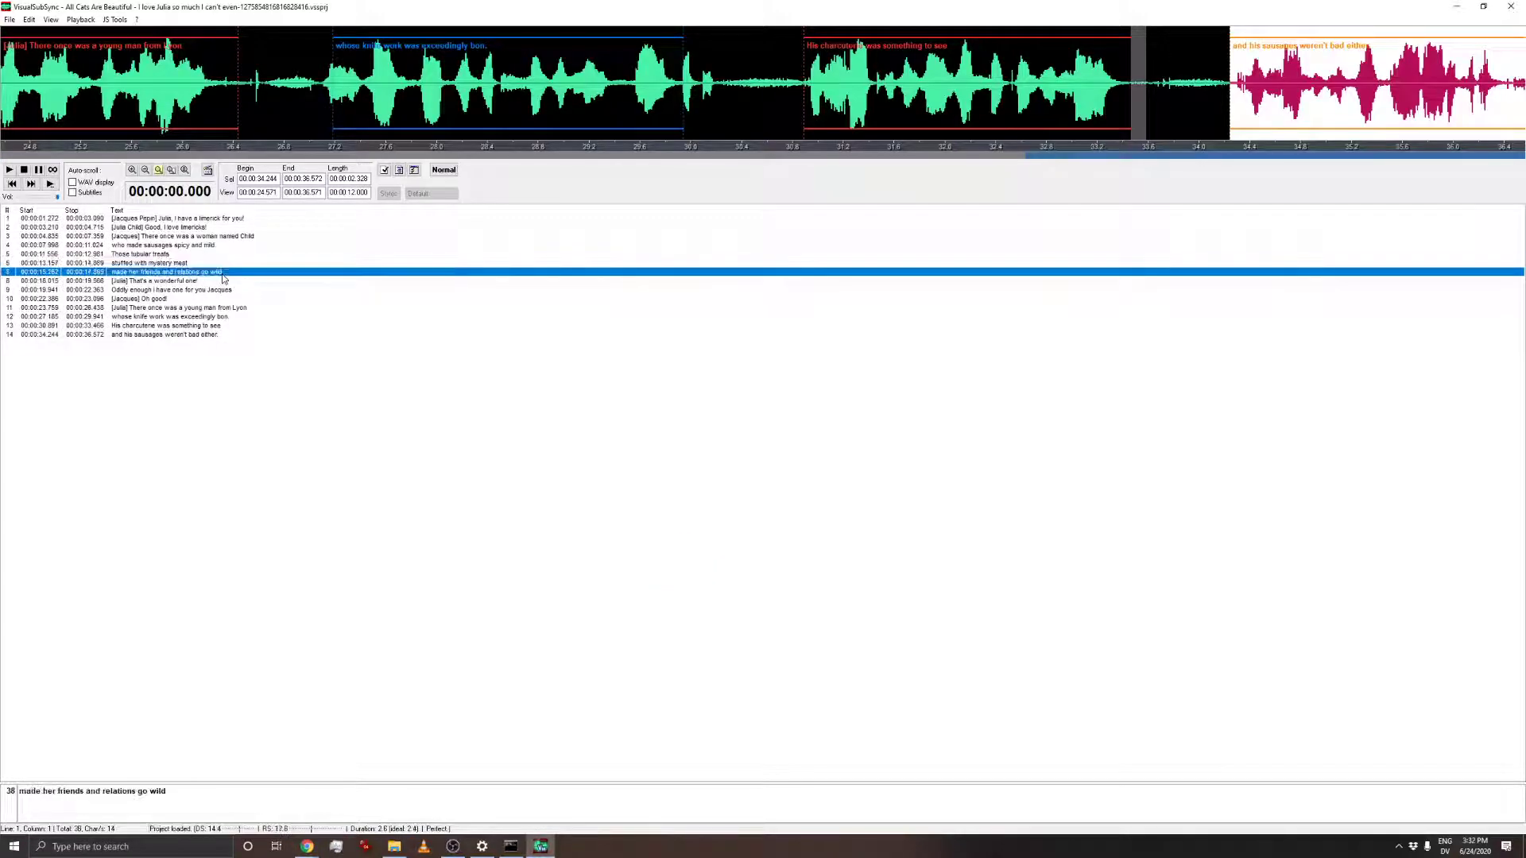
{"action": "left_click", "coordinate": [182, 794]}
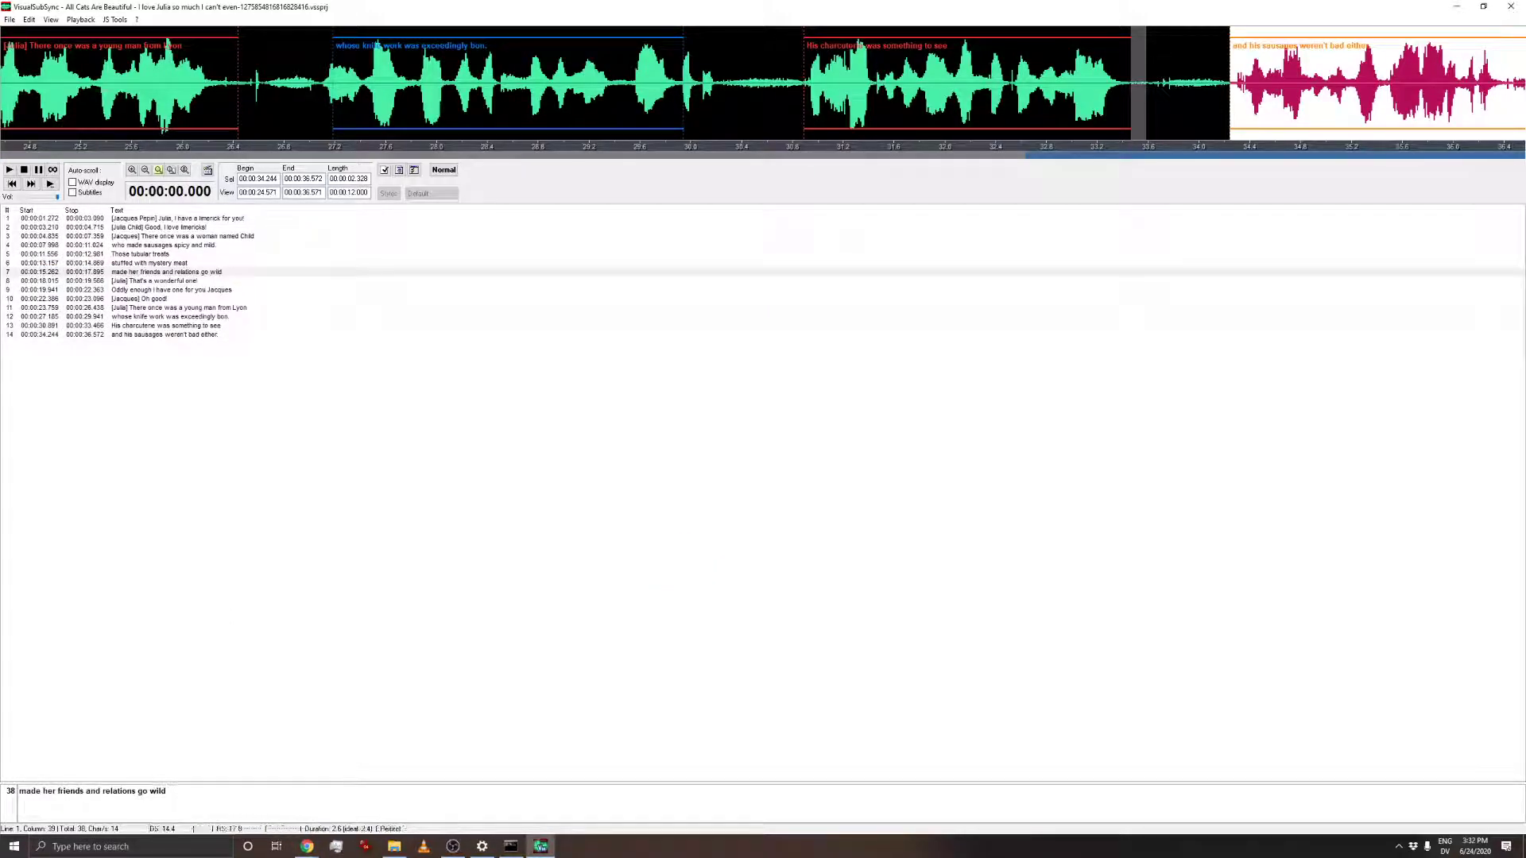
- Play the short sound in the gap after subtitle 11, and extend the end of subtitle 12 to 00:00:30.253
{"action": "left_click", "coordinate": [144, 282]}
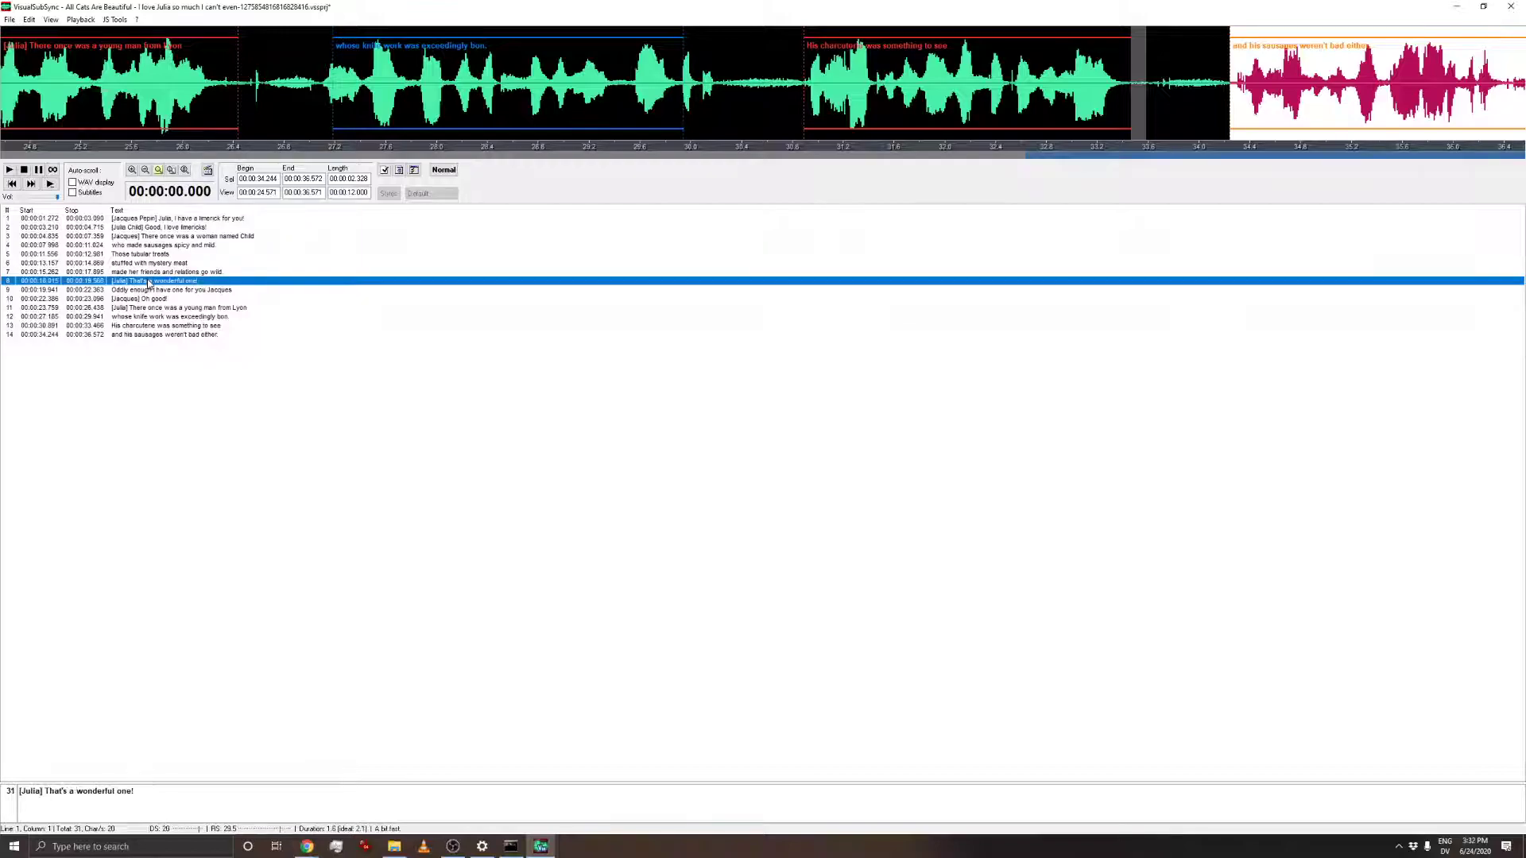
{"action": "left_click", "coordinate": [346, 156]}
{"action": "left_click", "coordinate": [347, 156]}
{"action": "left_click_drag", "start_coordinate": [494, 157], "coordinate": [803, 179]}
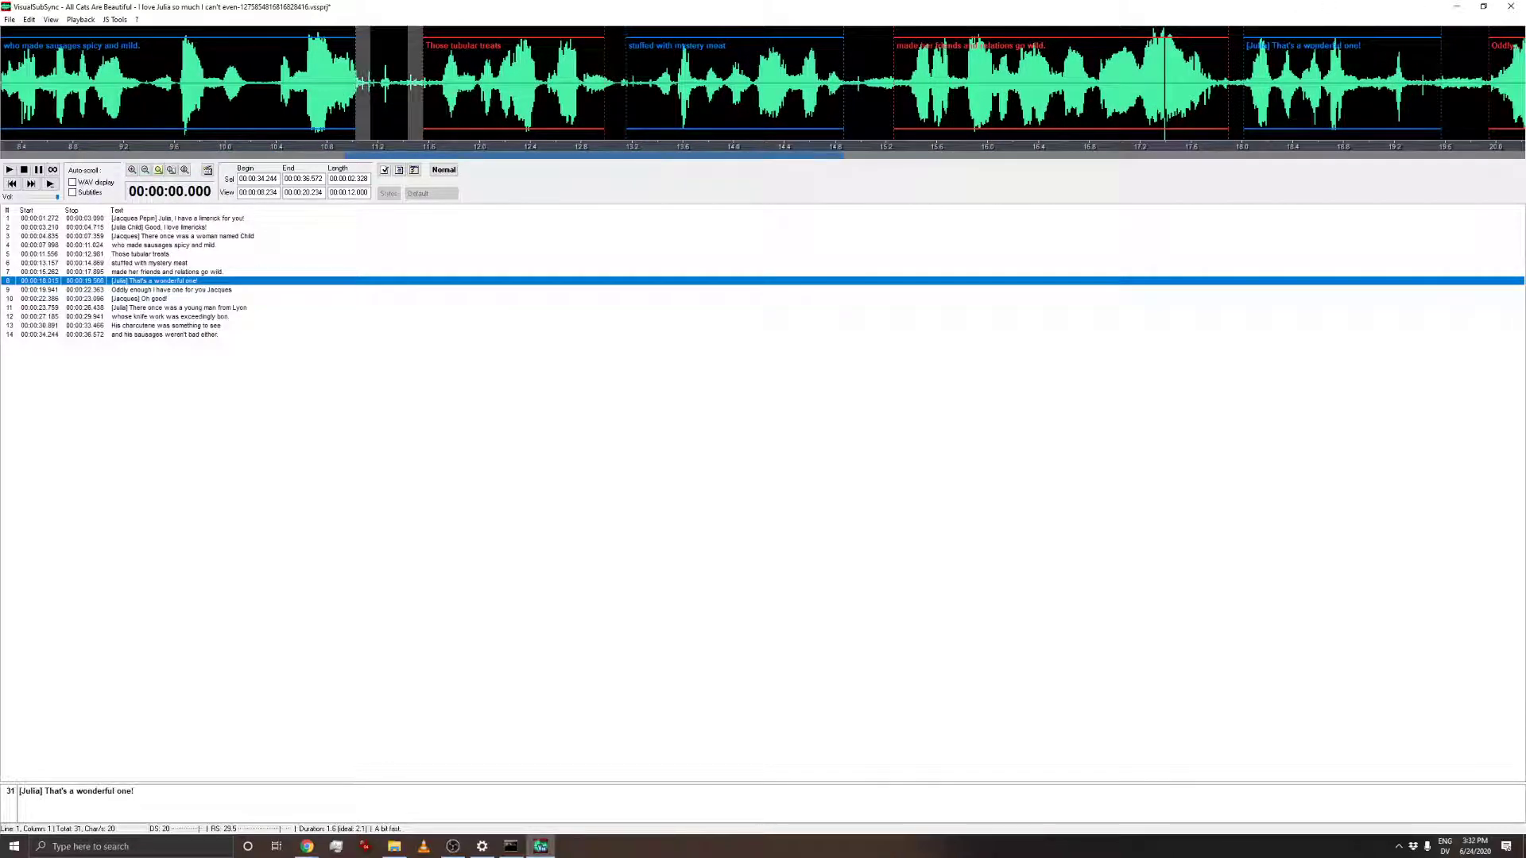
{"action": "left_click_drag", "start_coordinate": [604, 157], "coordinate": [1104, 181]}
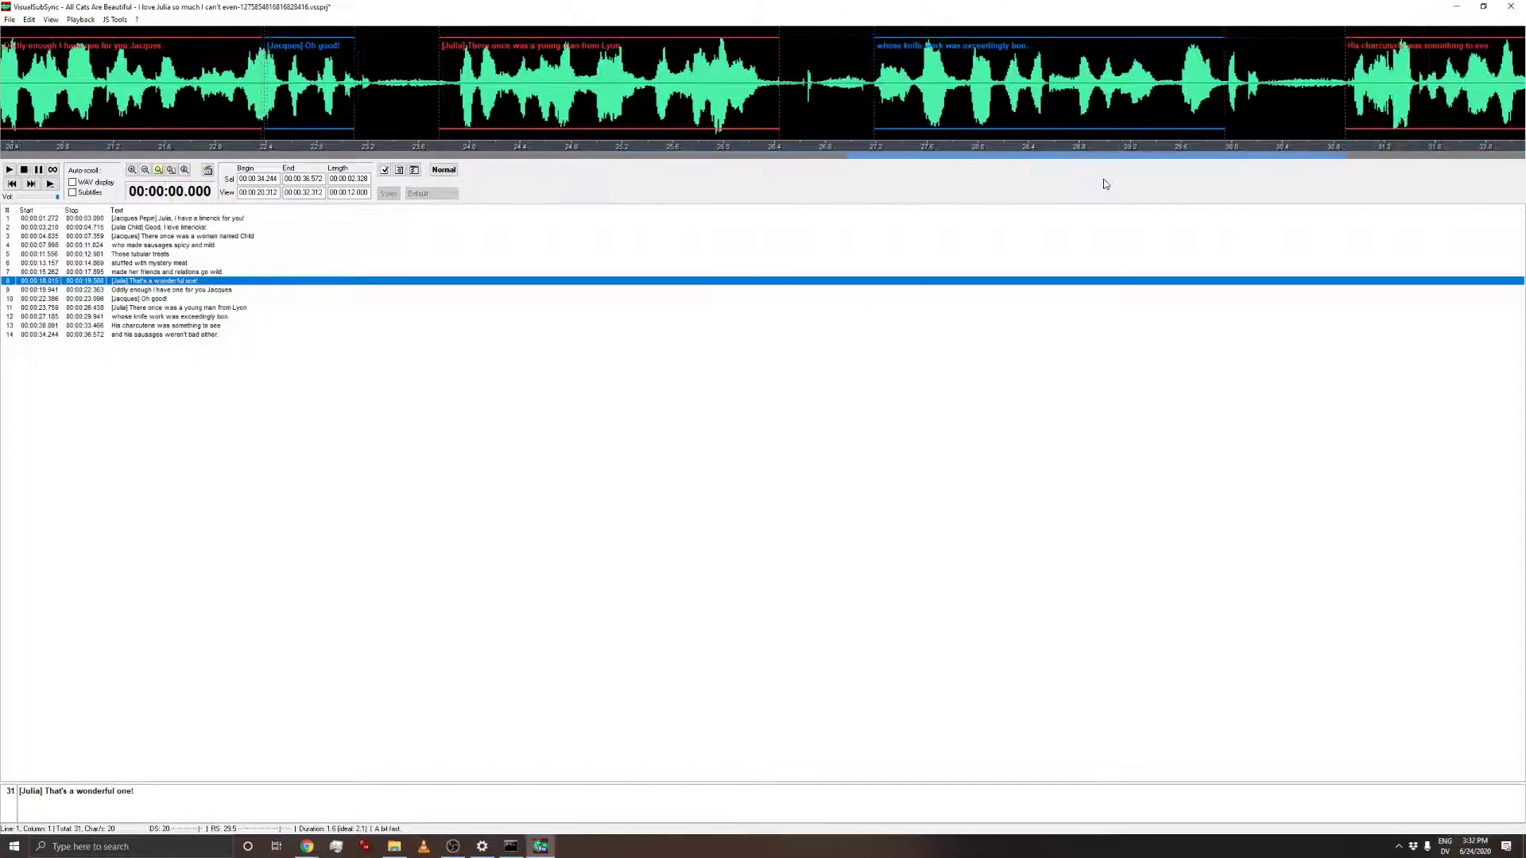
{"action": "left_click_drag", "start_coordinate": [793, 80], "coordinate": [850, 80]}
{"action": "key", "text": "ctrl+space"}
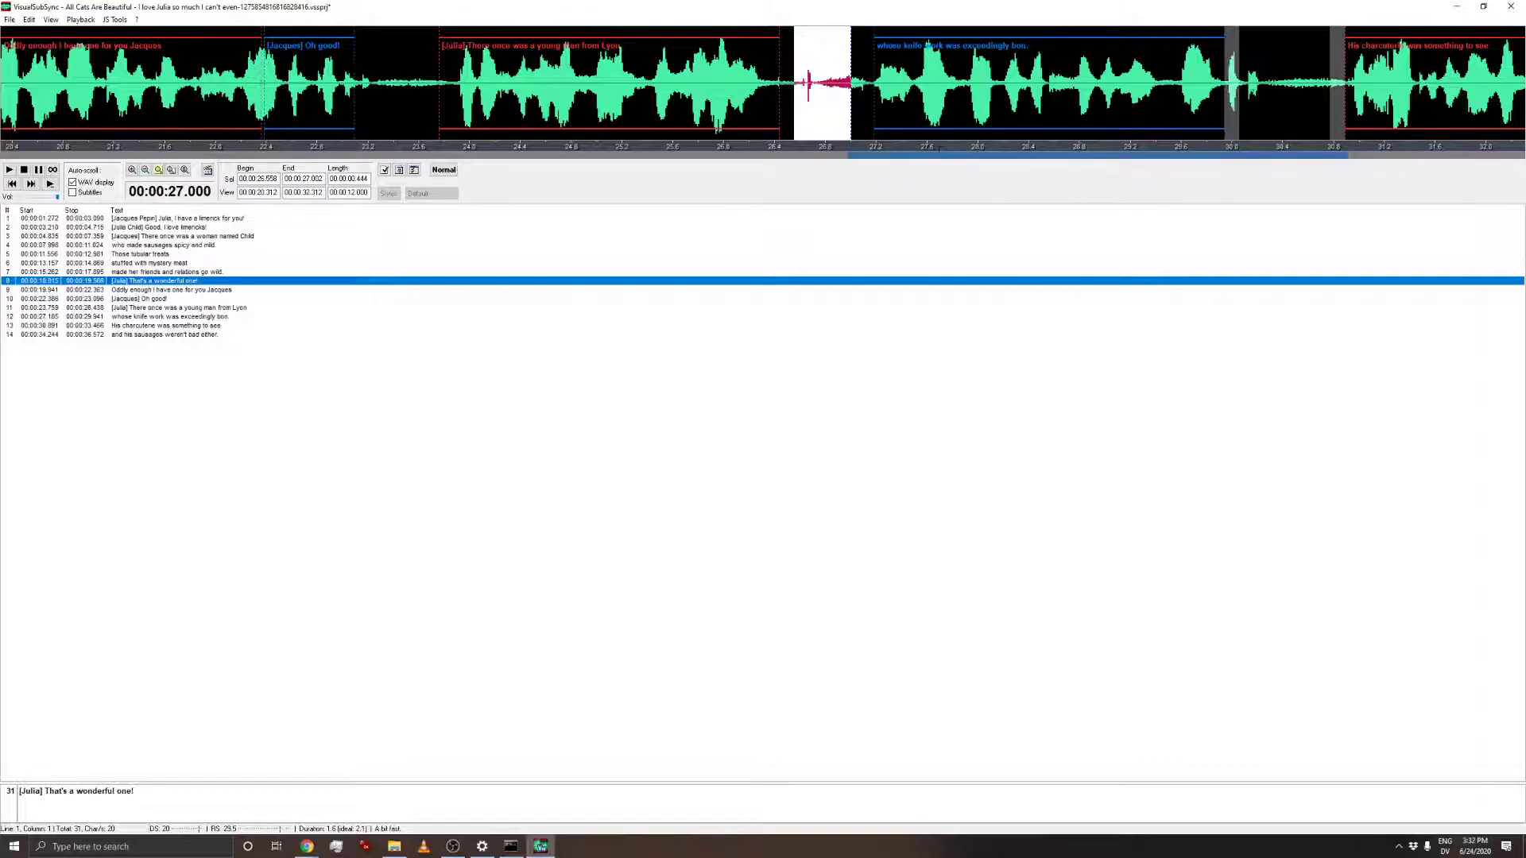
{"action": "left_click_drag", "start_coordinate": [1225, 96], "coordinate": [1264, 108]}
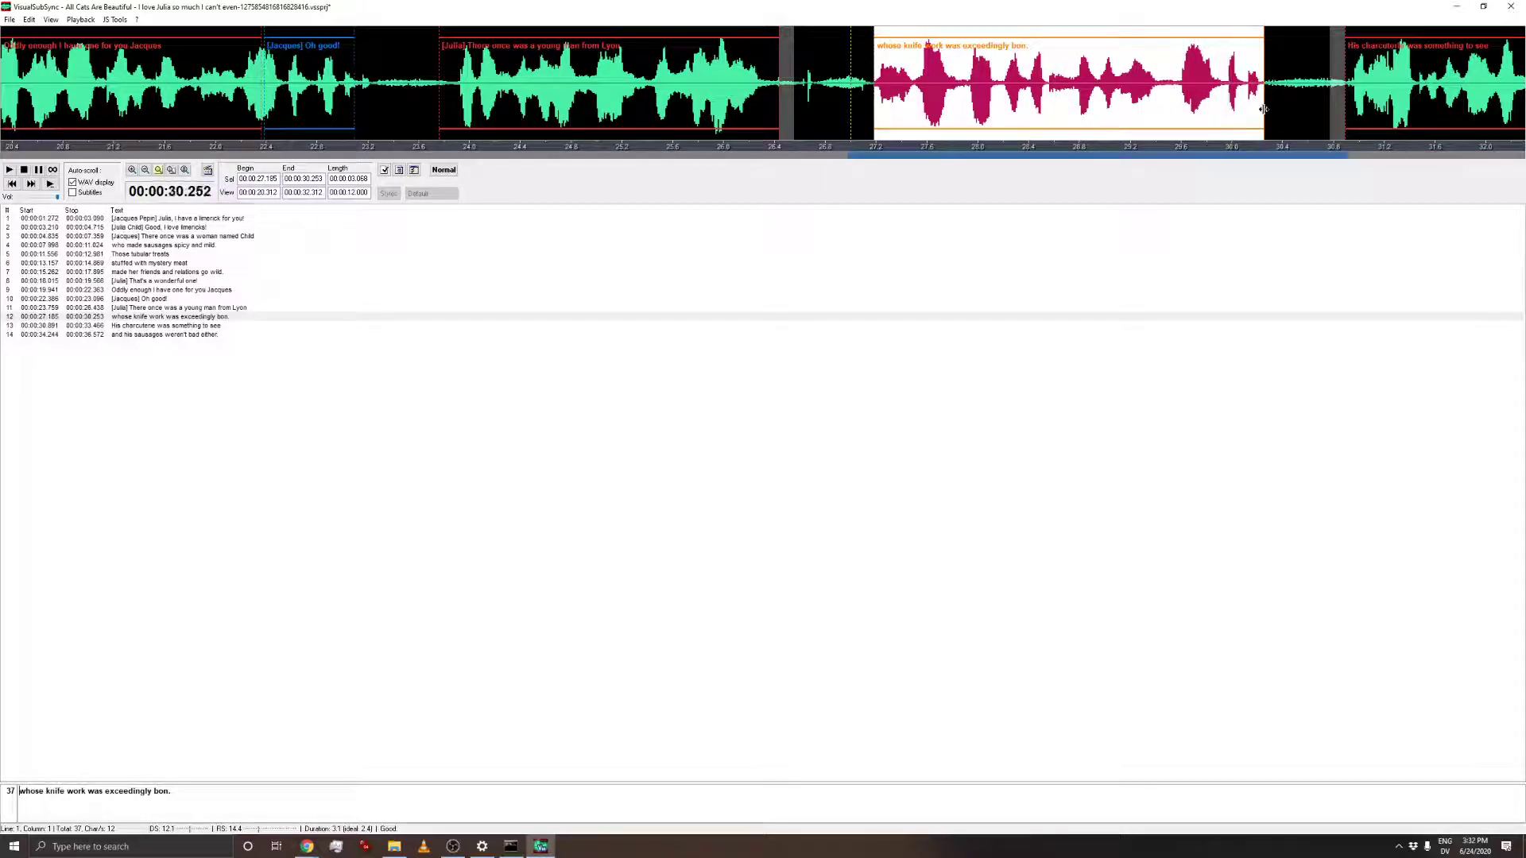
- Add "[Jacques laughs]" as a second line to subtitle 12 and save the project
{"action": "left_click", "coordinate": [212, 316]}
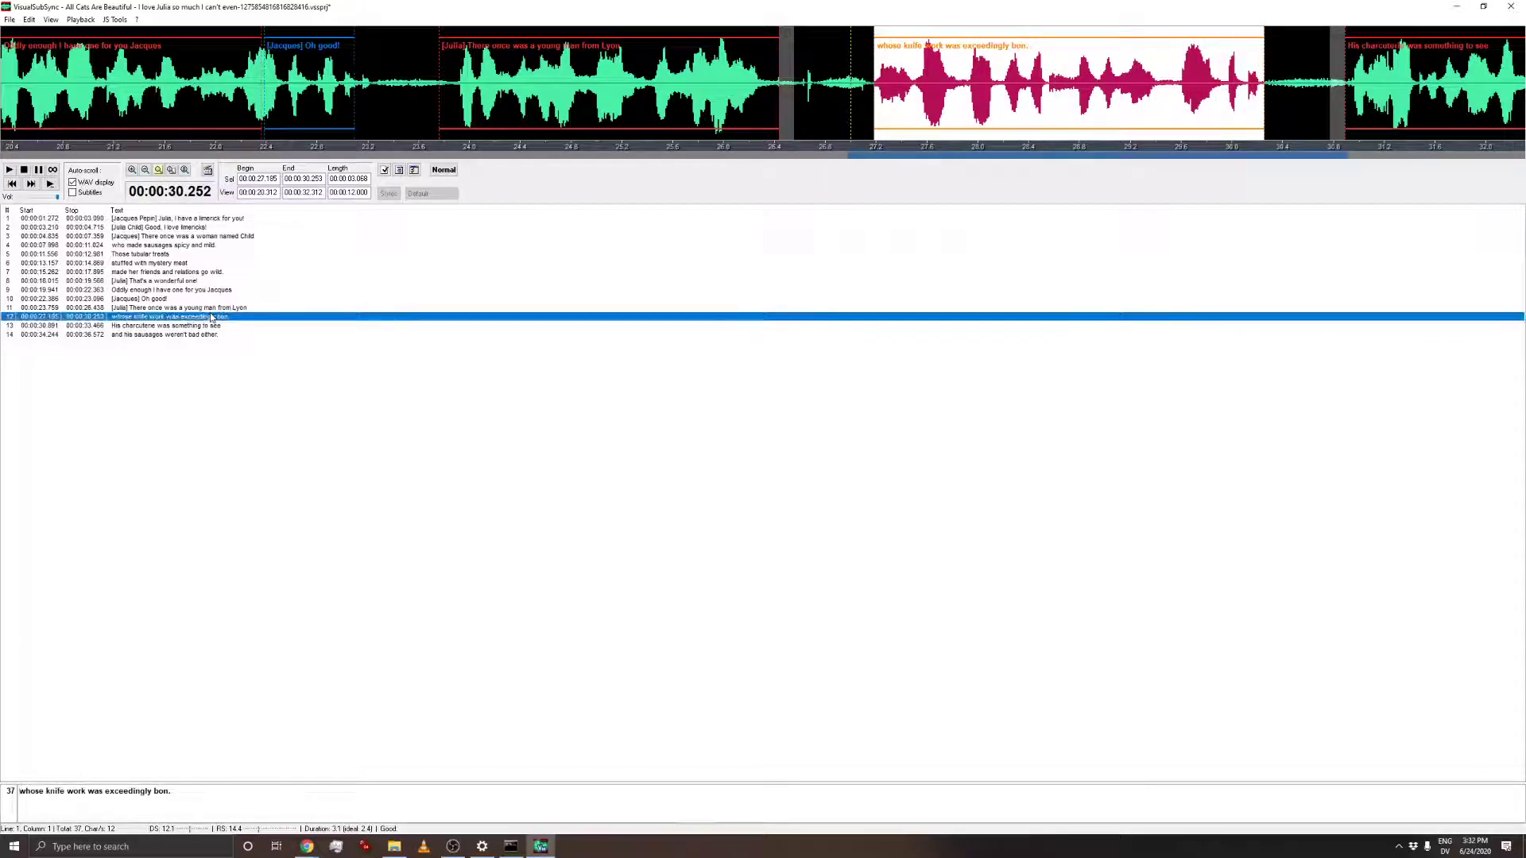
{"action": "left_click", "coordinate": [207, 789]}
{"action": "type", "text": "["}
{"action": "type", "text": "Jacques laughs]"}
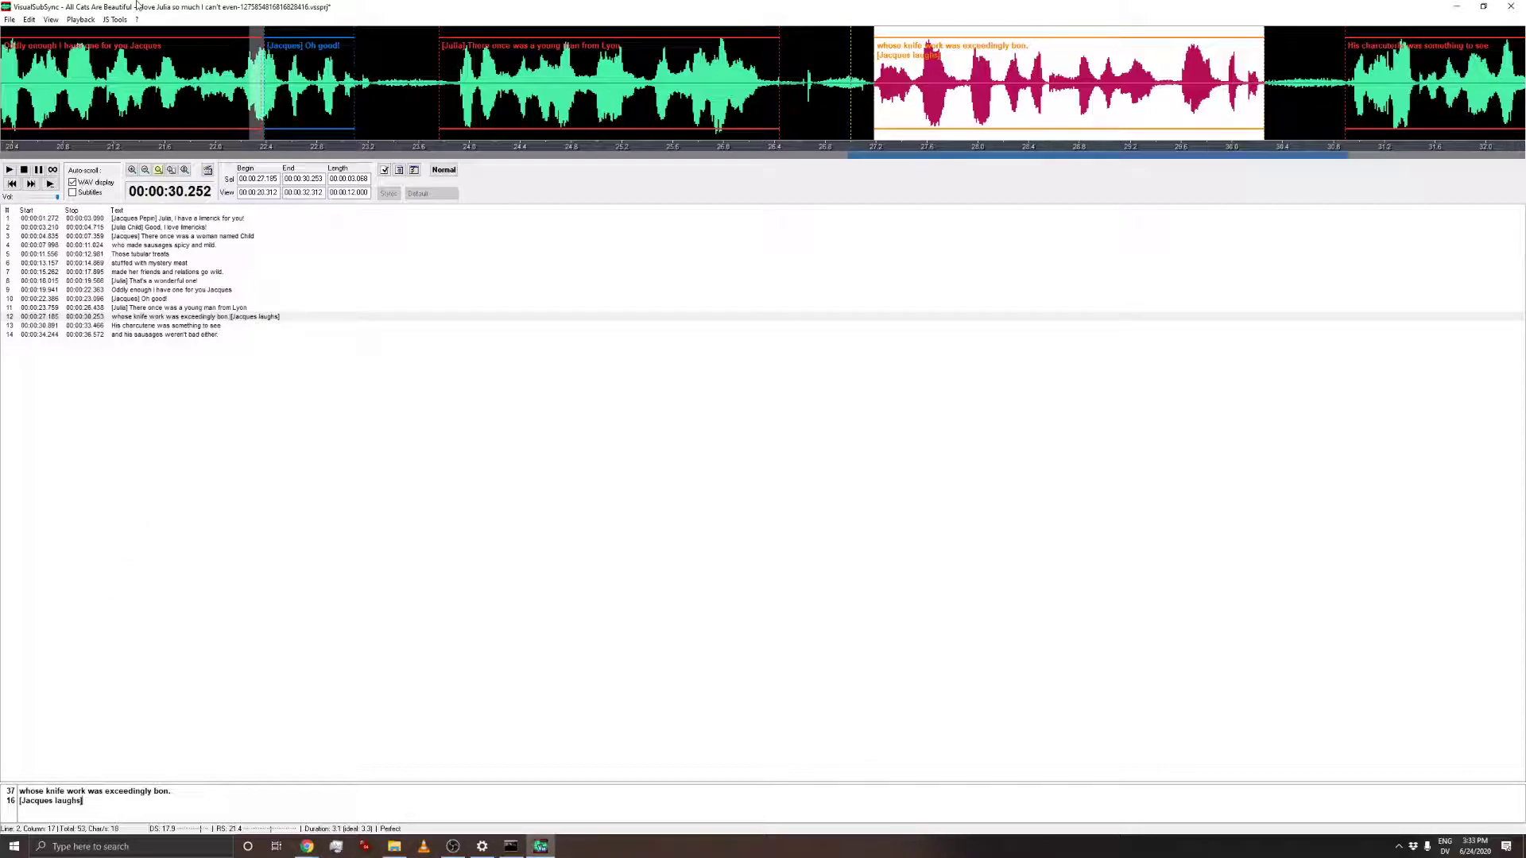
{"action": "left_click", "coordinate": [12, 19]}
{"action": "left_click", "coordinate": [30, 123]}
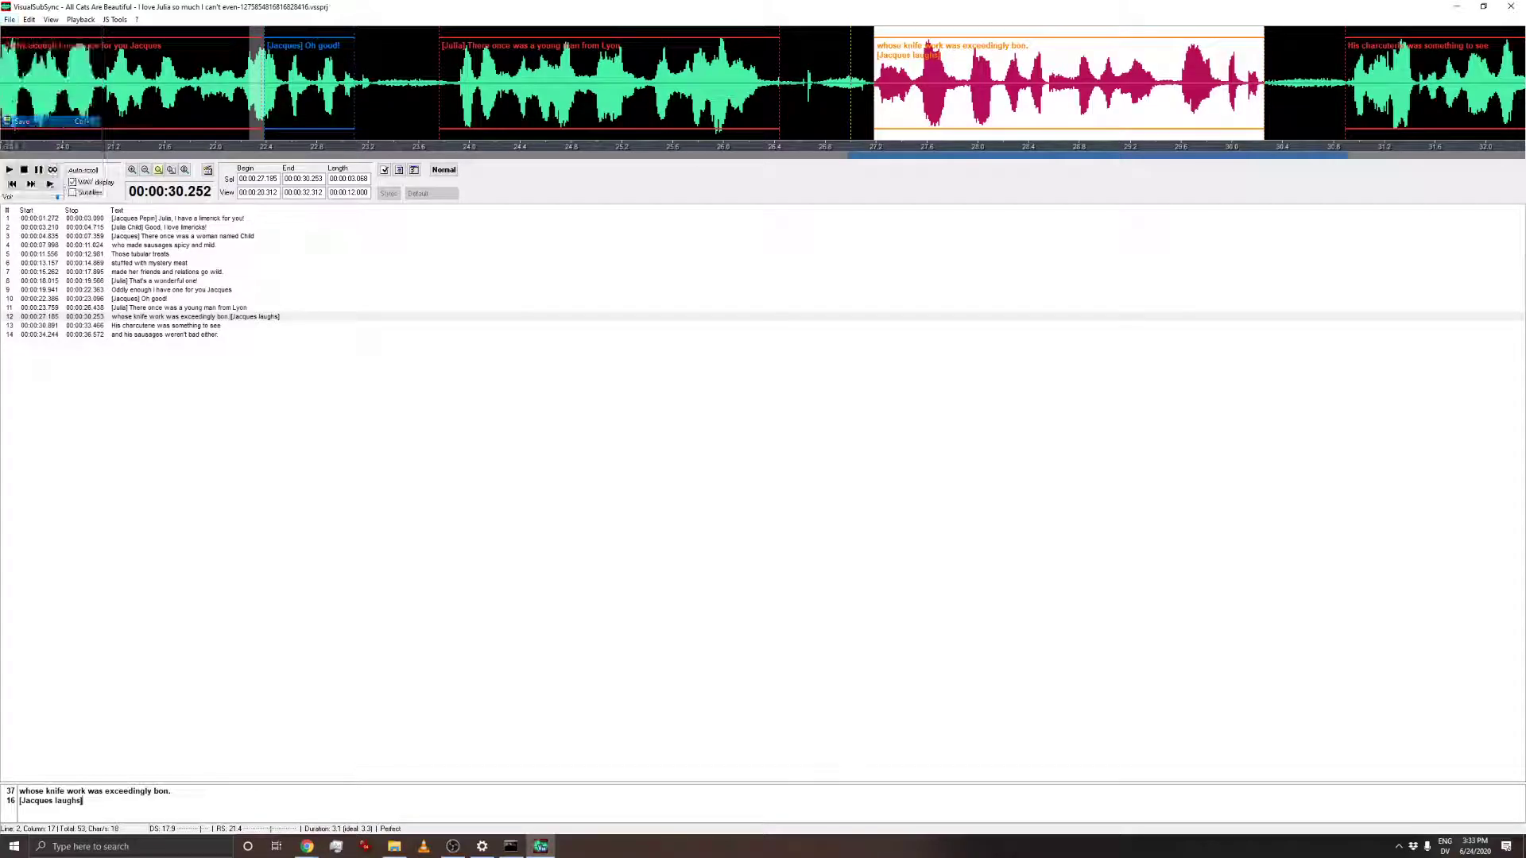
- Play the MP4 from the Captions folder in VLC, skip ahead to about 00:16 to check the subtitles, and close the player
{"action": "left_click", "coordinate": [394, 846]}
{"action": "left_click", "coordinate": [596, 229]}
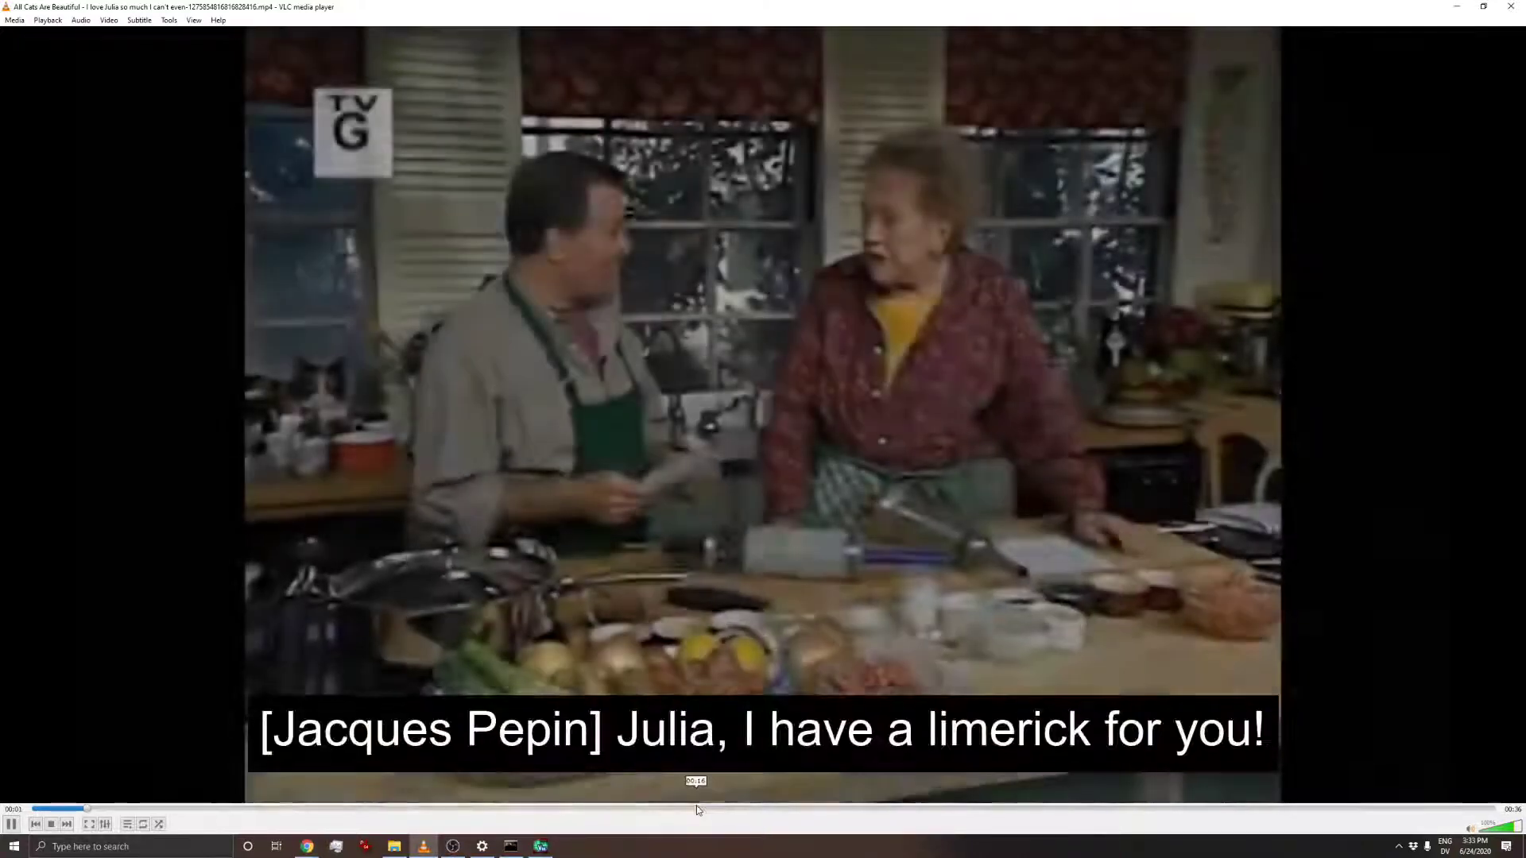
{"action": "left_click", "coordinate": [696, 807]}
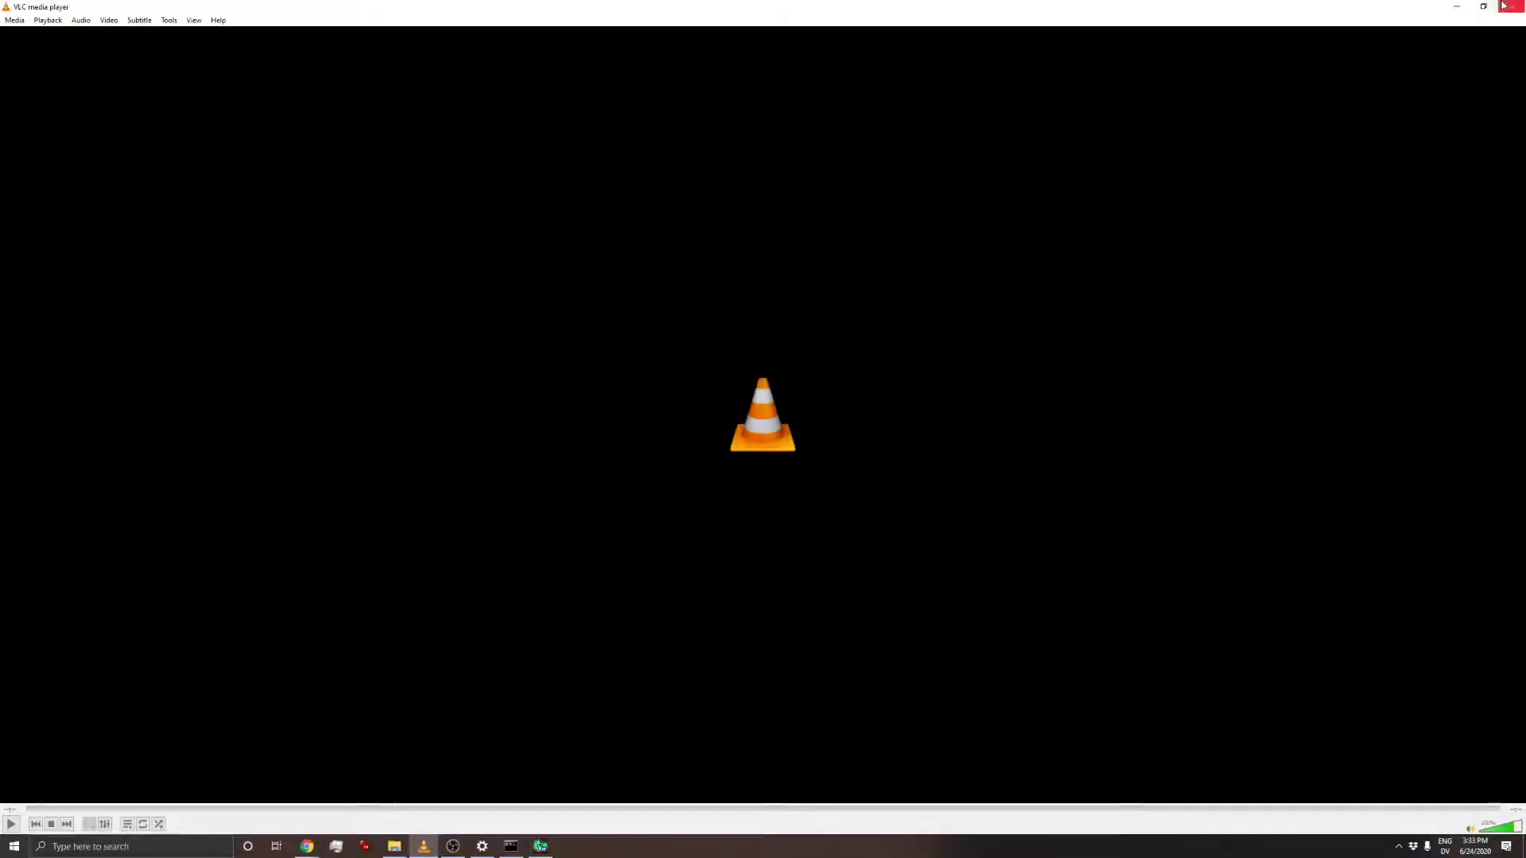
{"action": "left_click", "coordinate": [1523, 5]}
{"action": "left_click", "coordinate": [617, 498]}
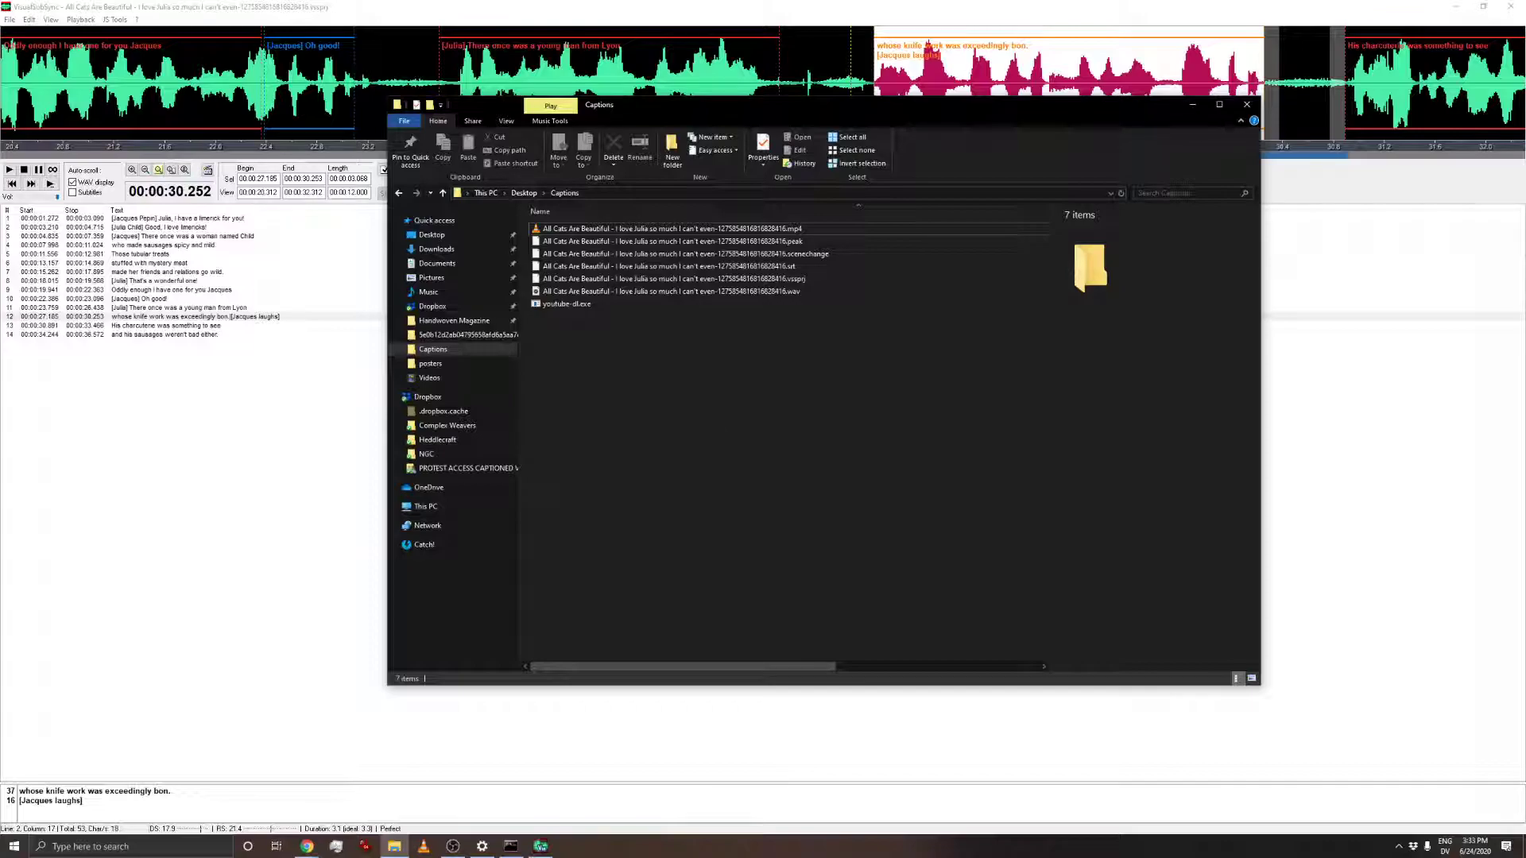
{"action": "left_click", "coordinate": [307, 846]}
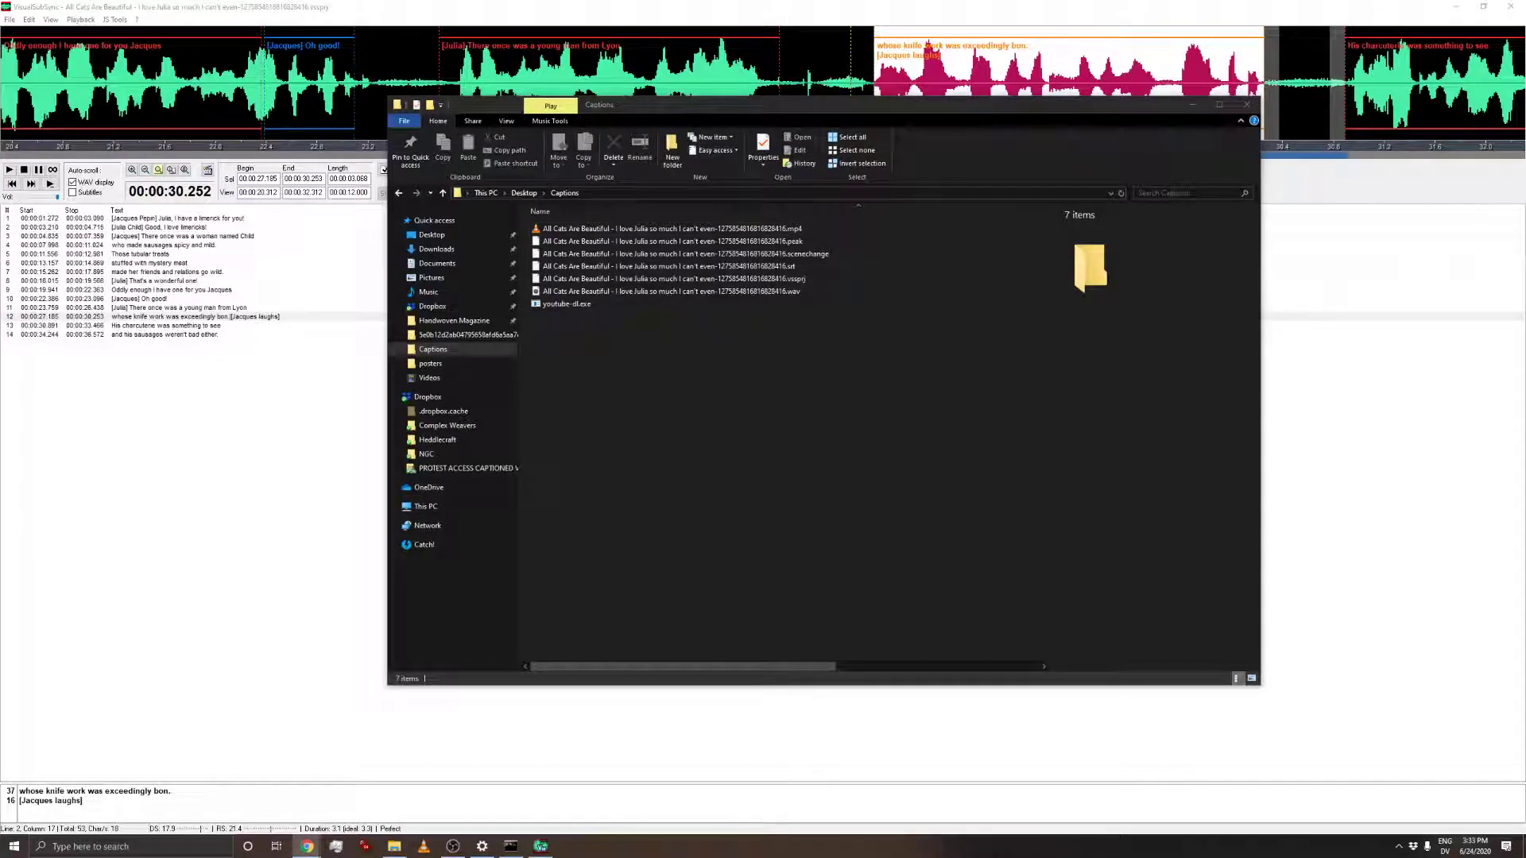
{"action": "left_click", "coordinate": [732, 413]}
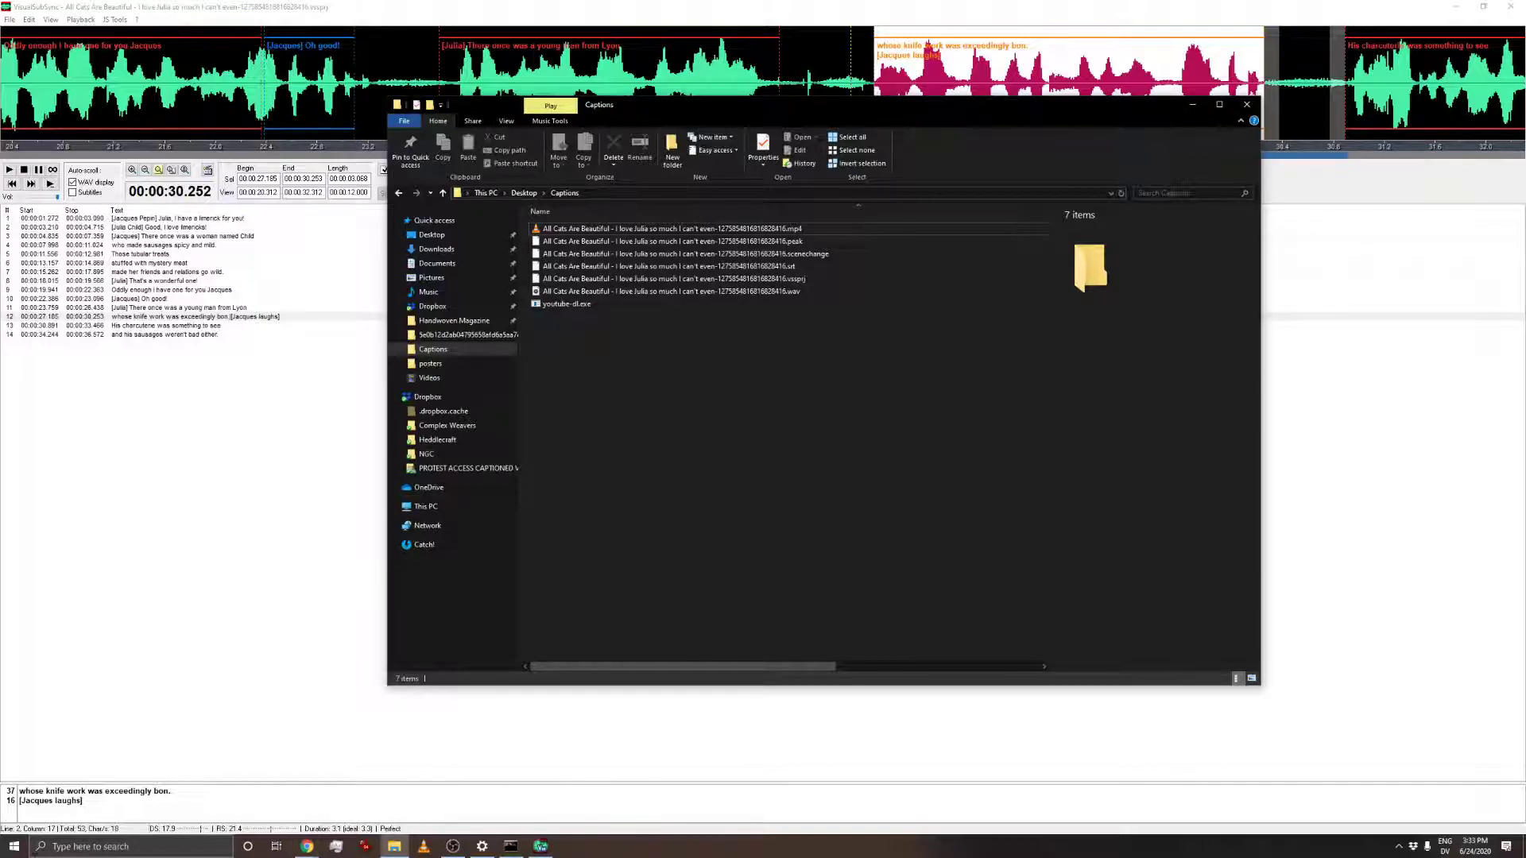
- Search Windows for "vlc" and launch VLC media player
{"action": "left_click", "coordinate": [47, 847]}
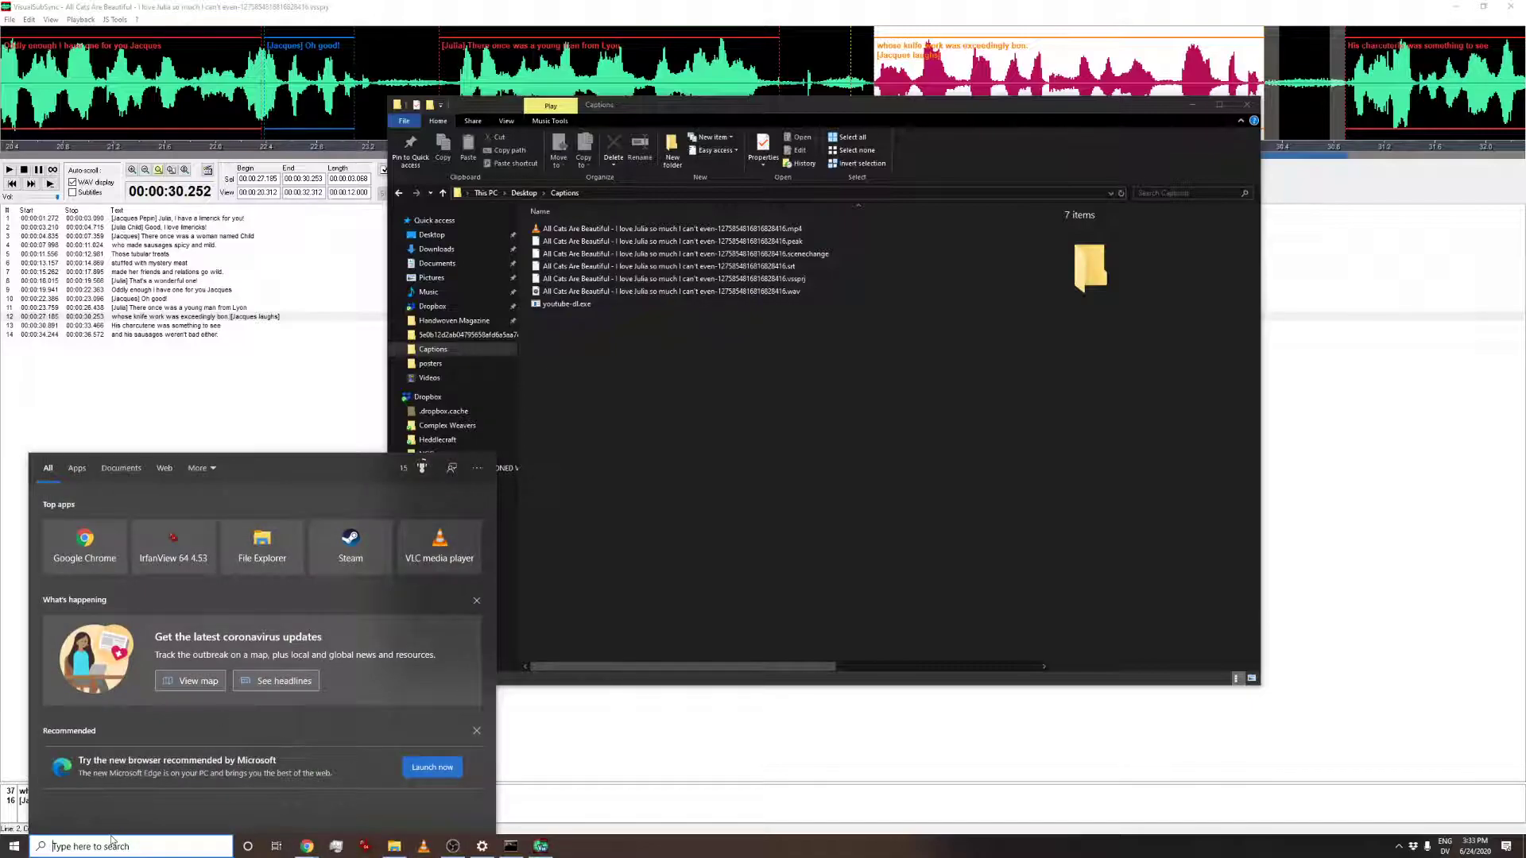
{"action": "type", "text": "vlc"}
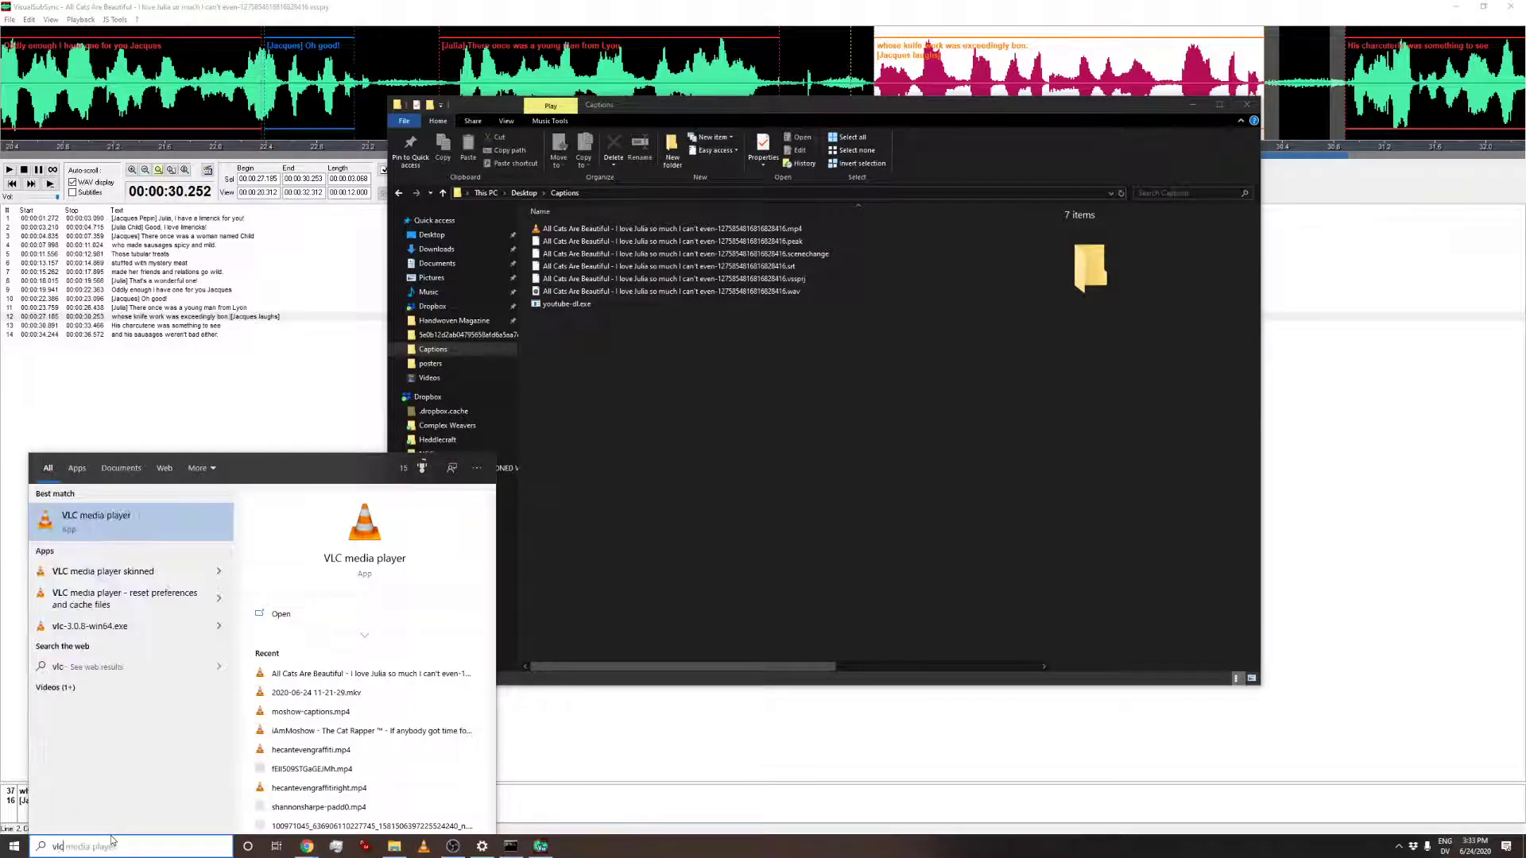
{"action": "key", "text": "Return"}
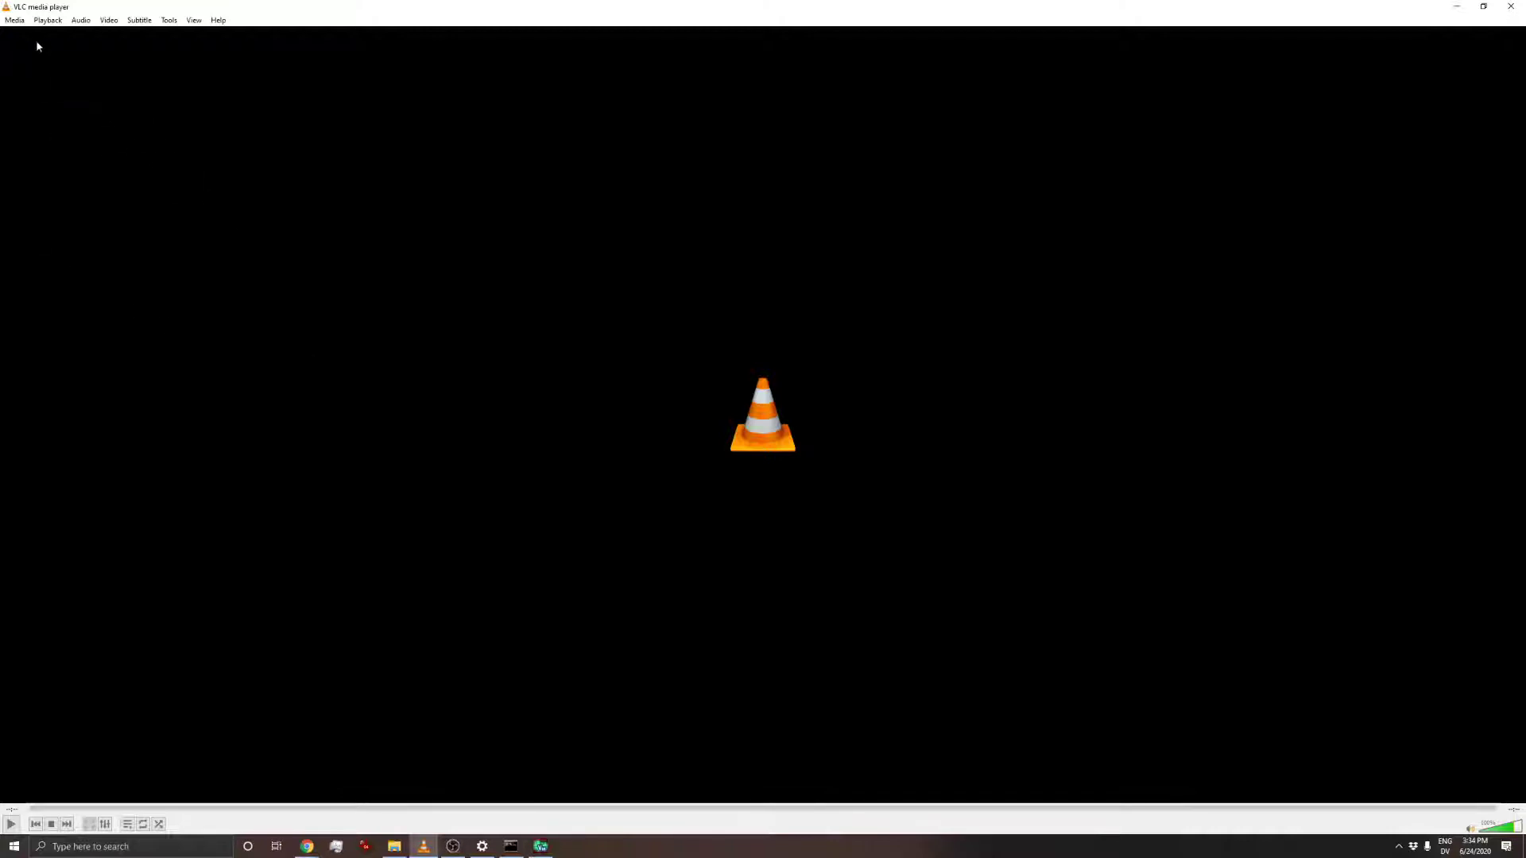
{"action": "left_click", "coordinate": [15, 20]}
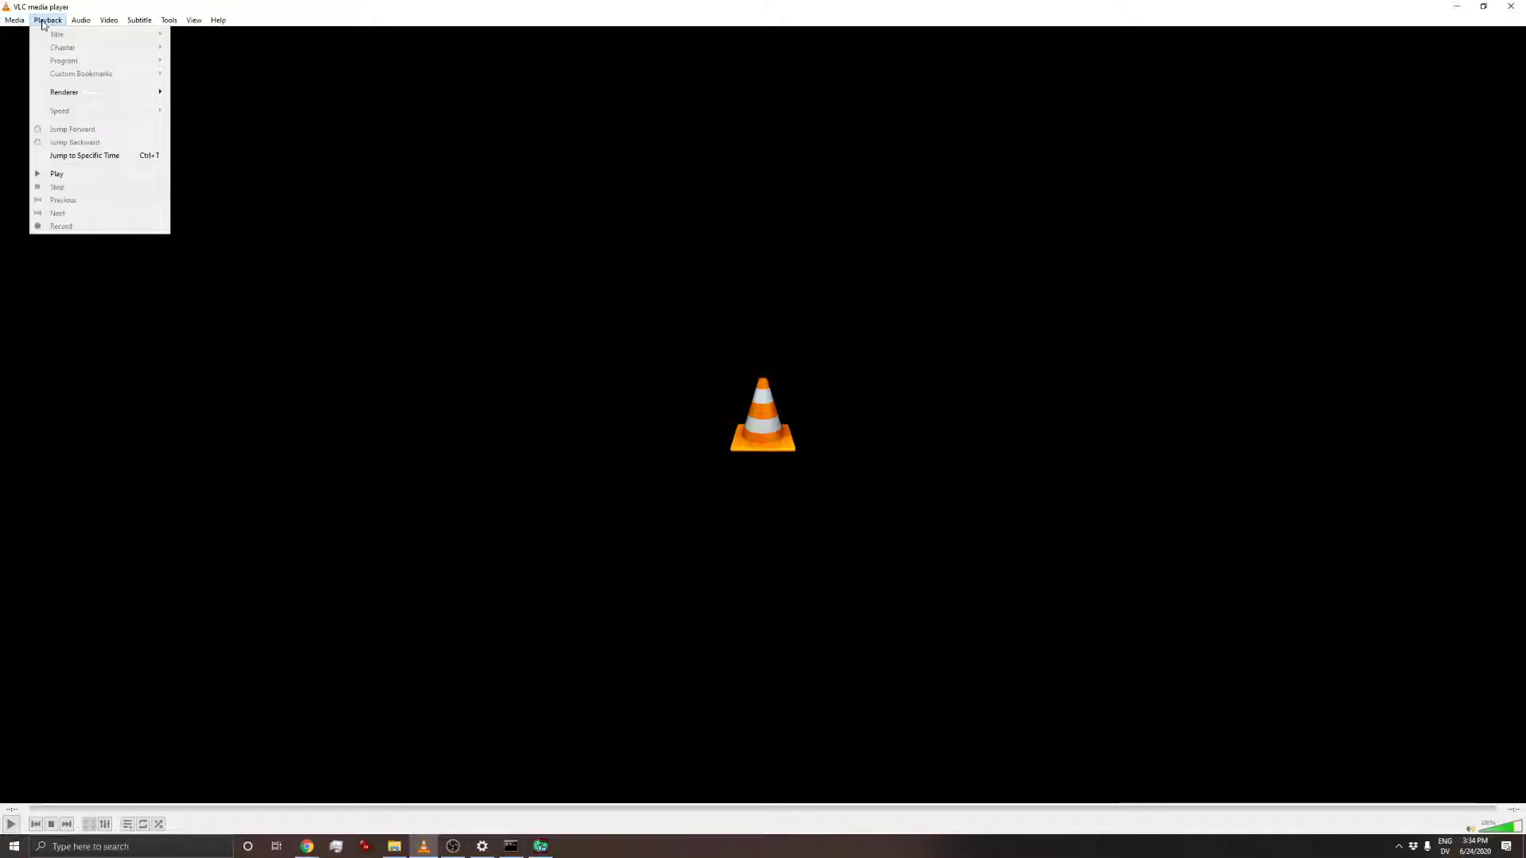
{"action": "mouse_move", "coordinate": [170, 26]}
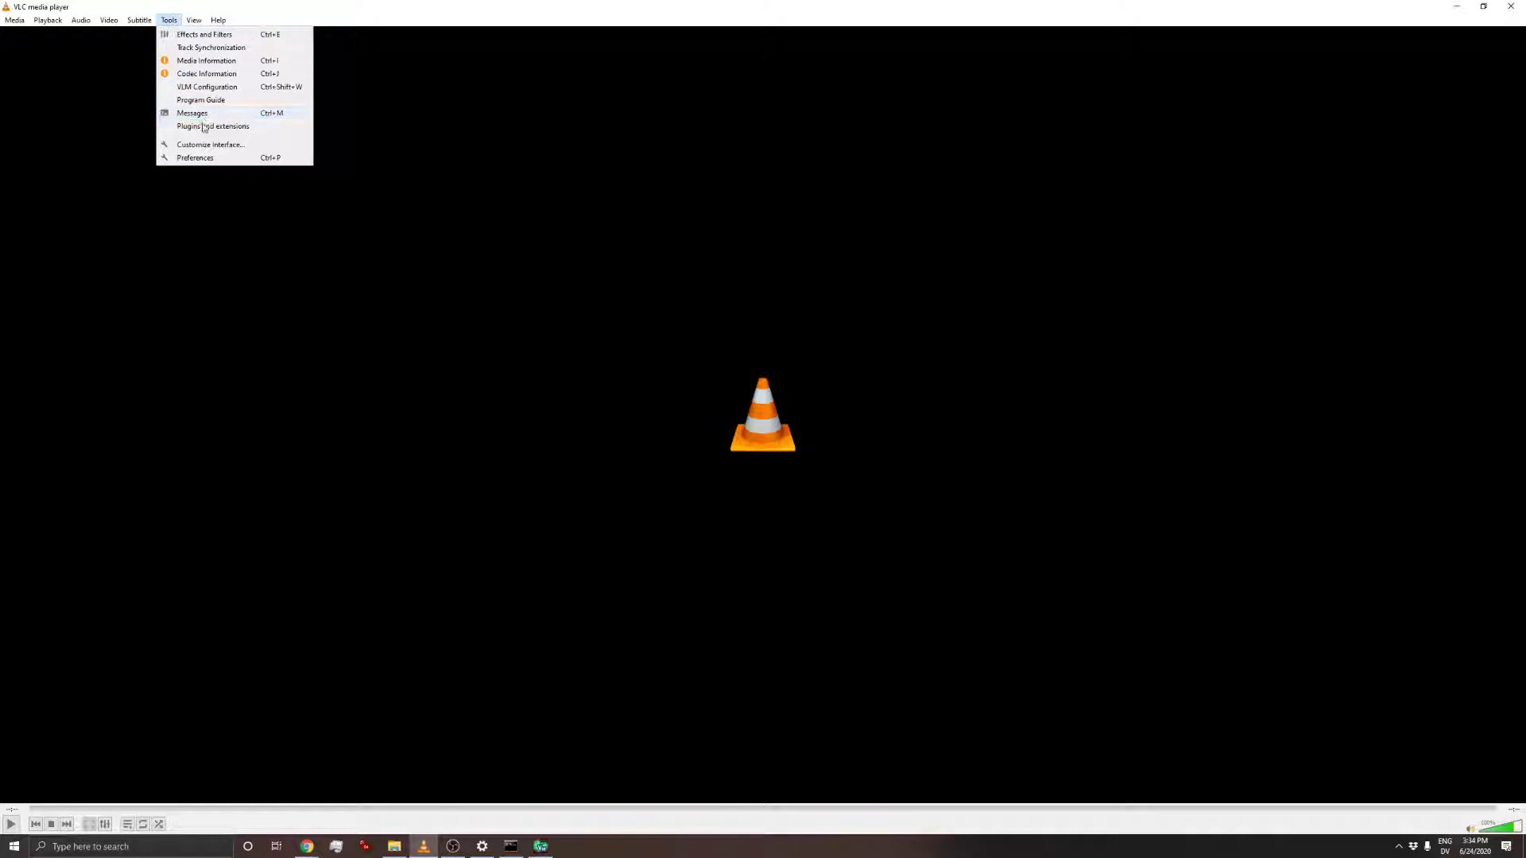
{"action": "left_click", "coordinate": [204, 157]}
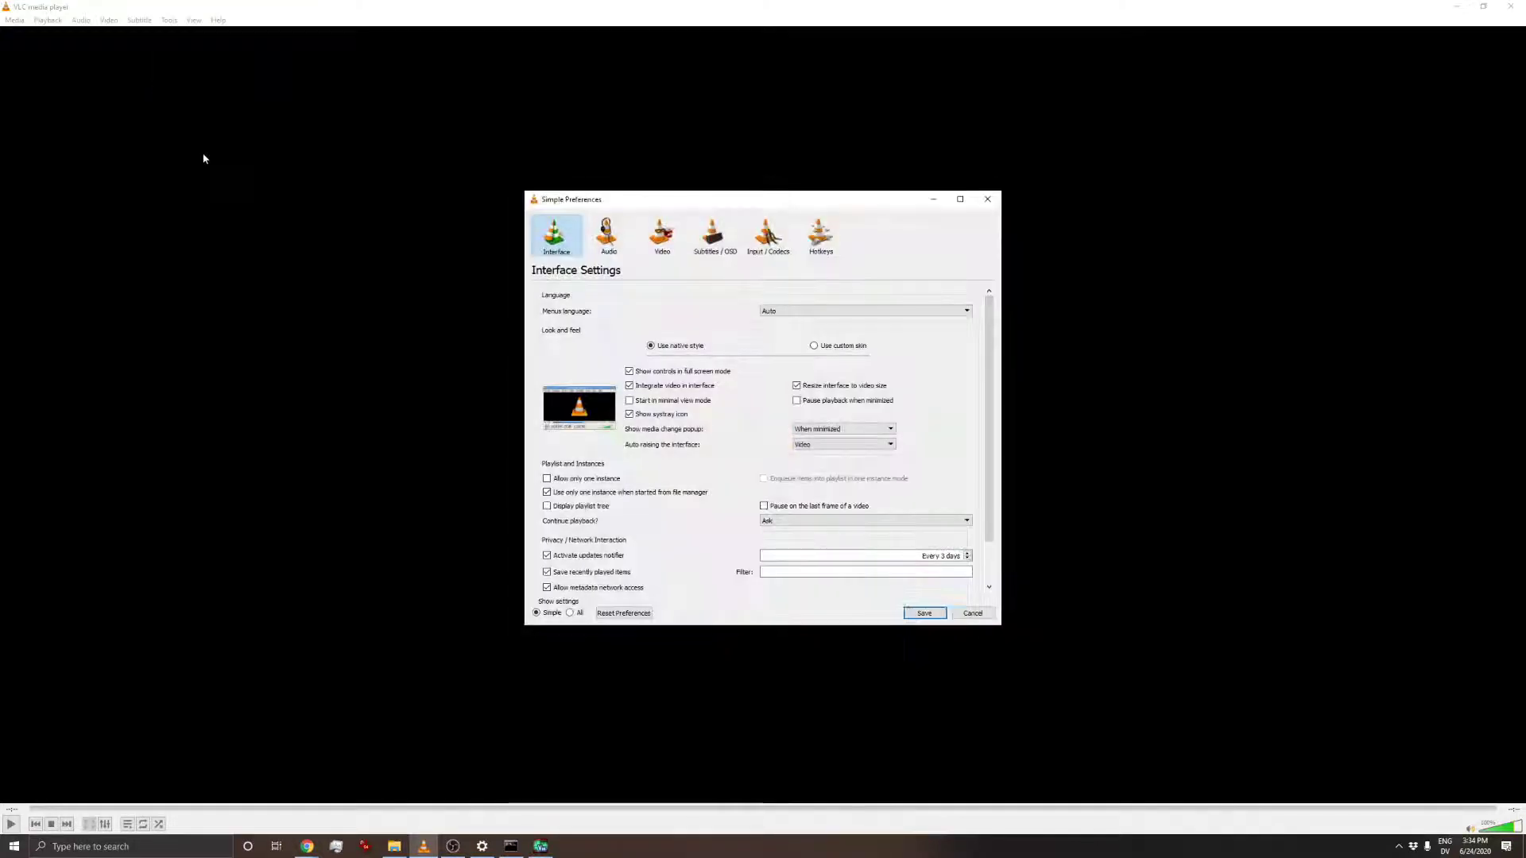
{"action": "left_click", "coordinate": [985, 200]}
- Open the VLC preferences, review the Subtitles / OSD settings, and save them
{"action": "right_click", "coordinate": [787, 339]}
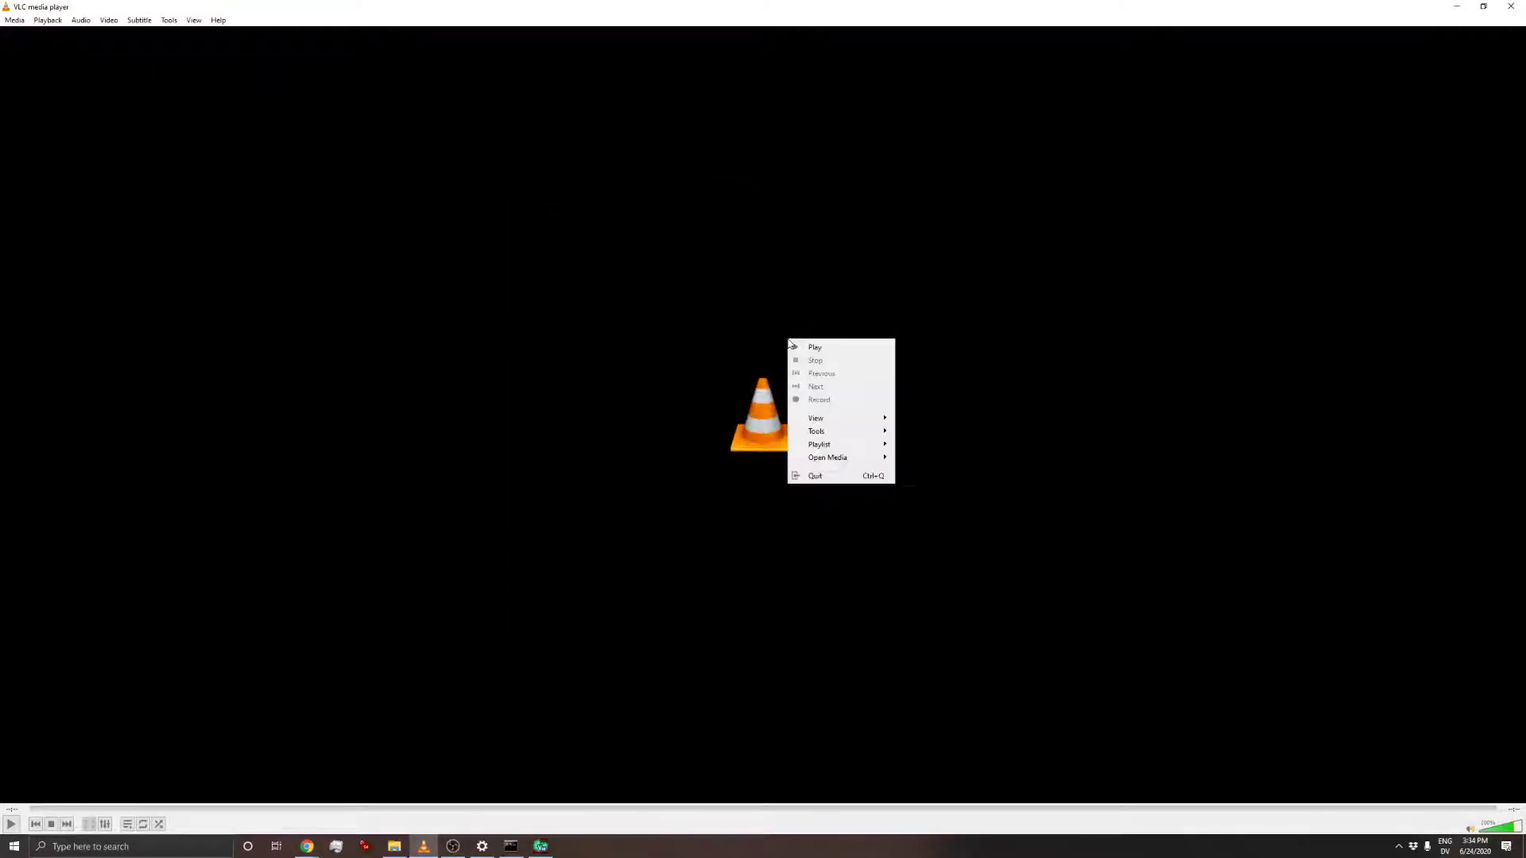
{"action": "mouse_move", "coordinate": [842, 432]}
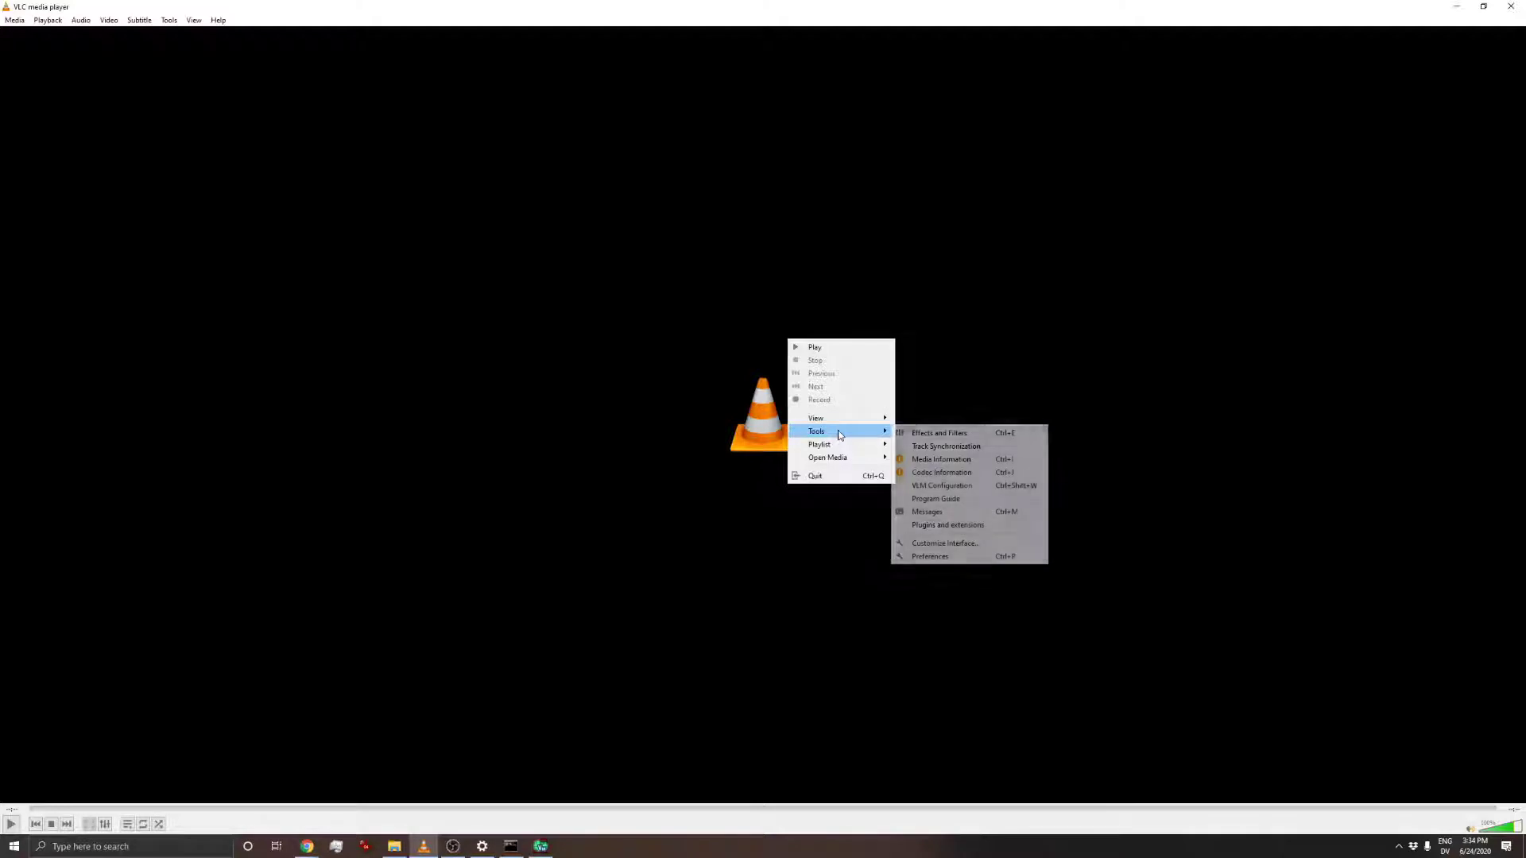
{"action": "left_click", "coordinate": [958, 557]}
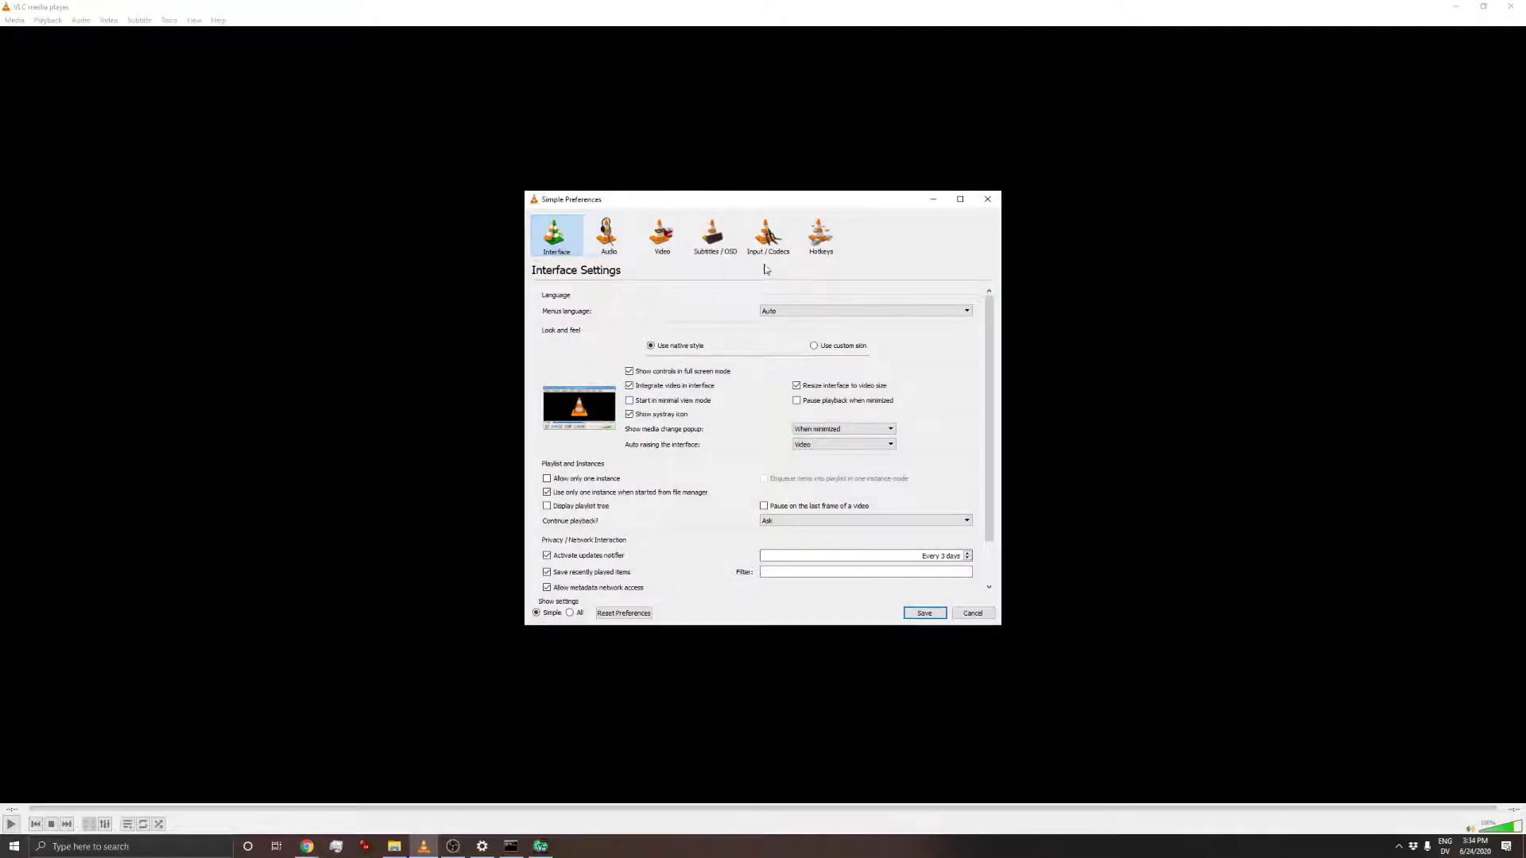
{"action": "left_click", "coordinate": [719, 252]}
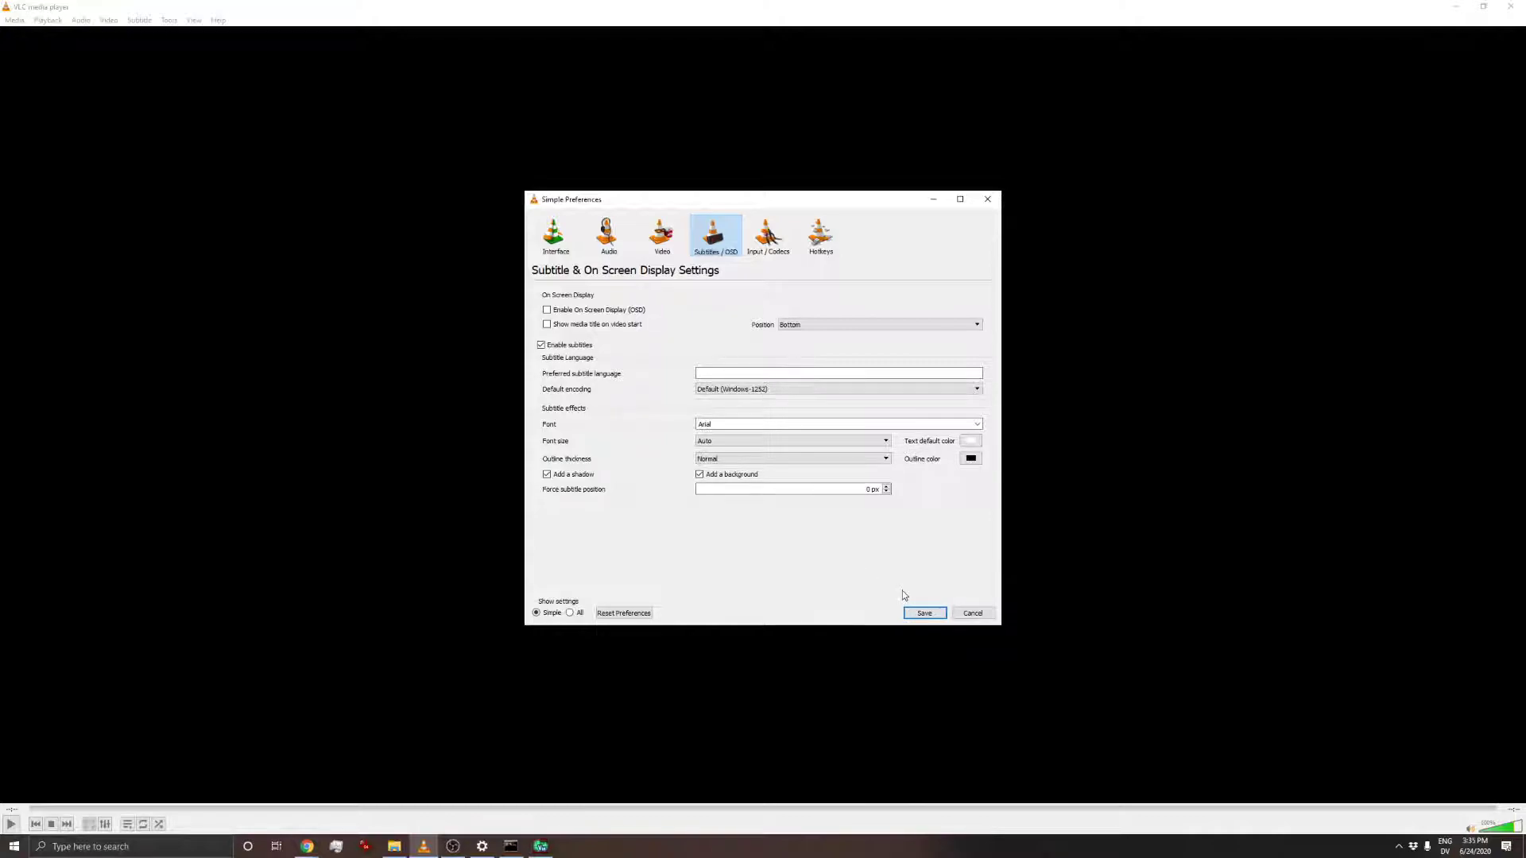
{"action": "left_click", "coordinate": [924, 612]}
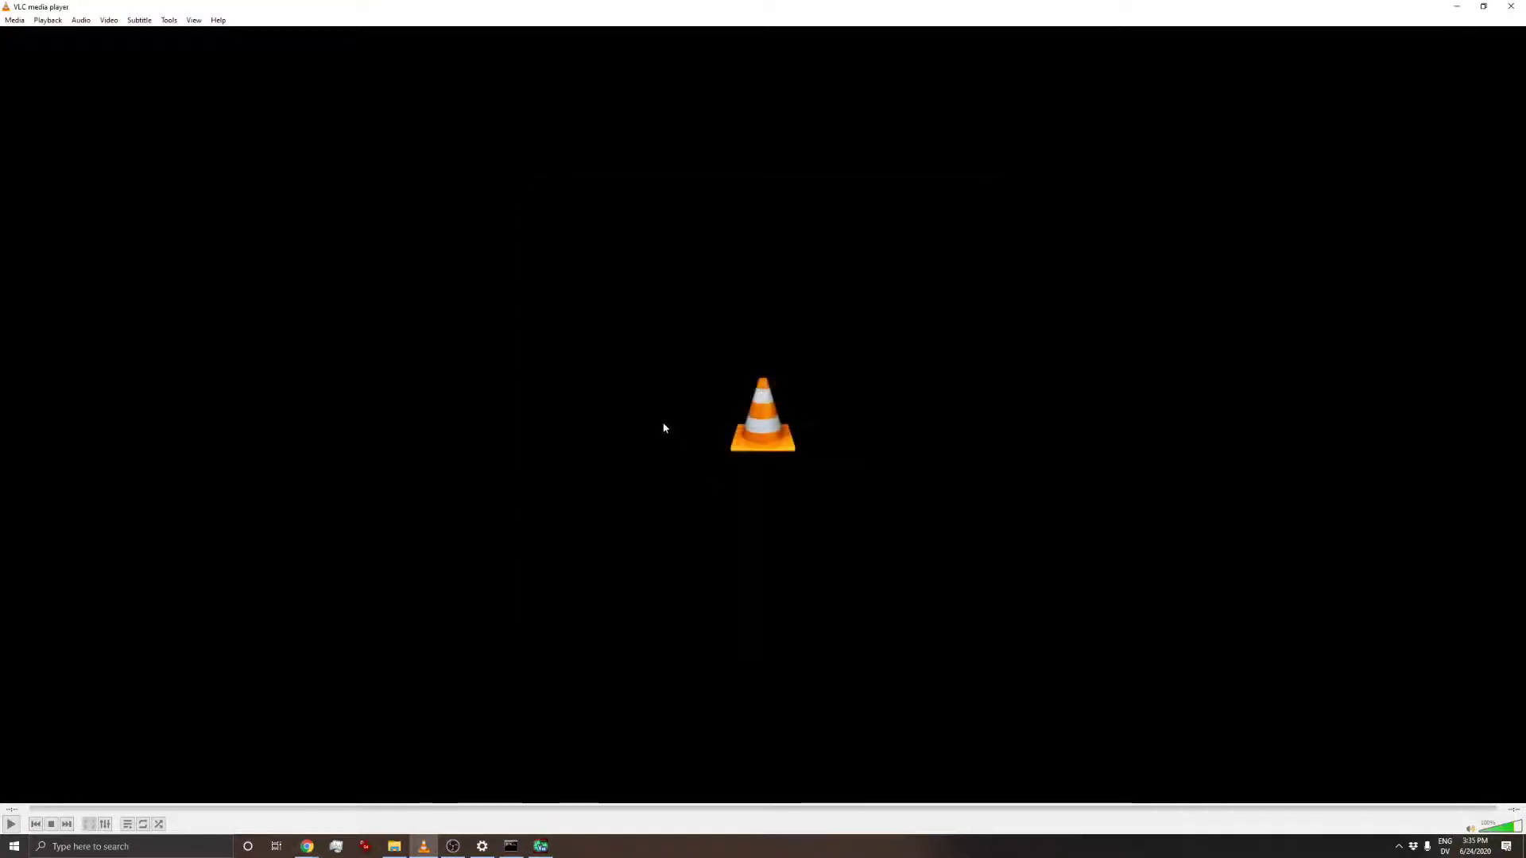
- Set up a stream of the MP4 from the Captions folder with its matching SRT as the subtitle file
{"action": "left_click", "coordinate": [14, 20]}
{"action": "left_click", "coordinate": [50, 165]}
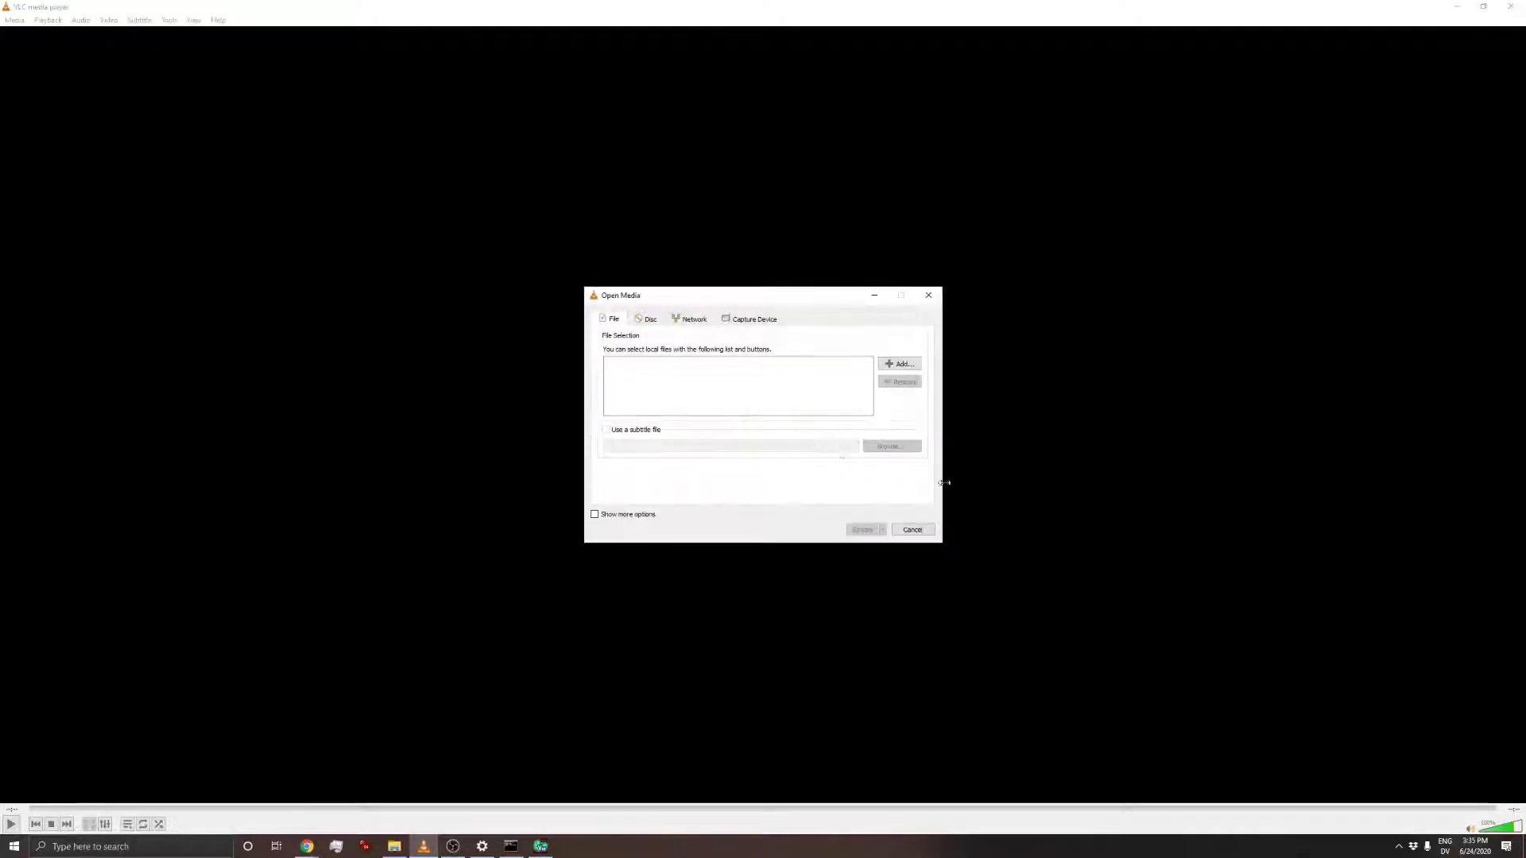
{"action": "left_click", "coordinate": [894, 364]}
{"action": "double_click", "coordinate": [728, 387]}
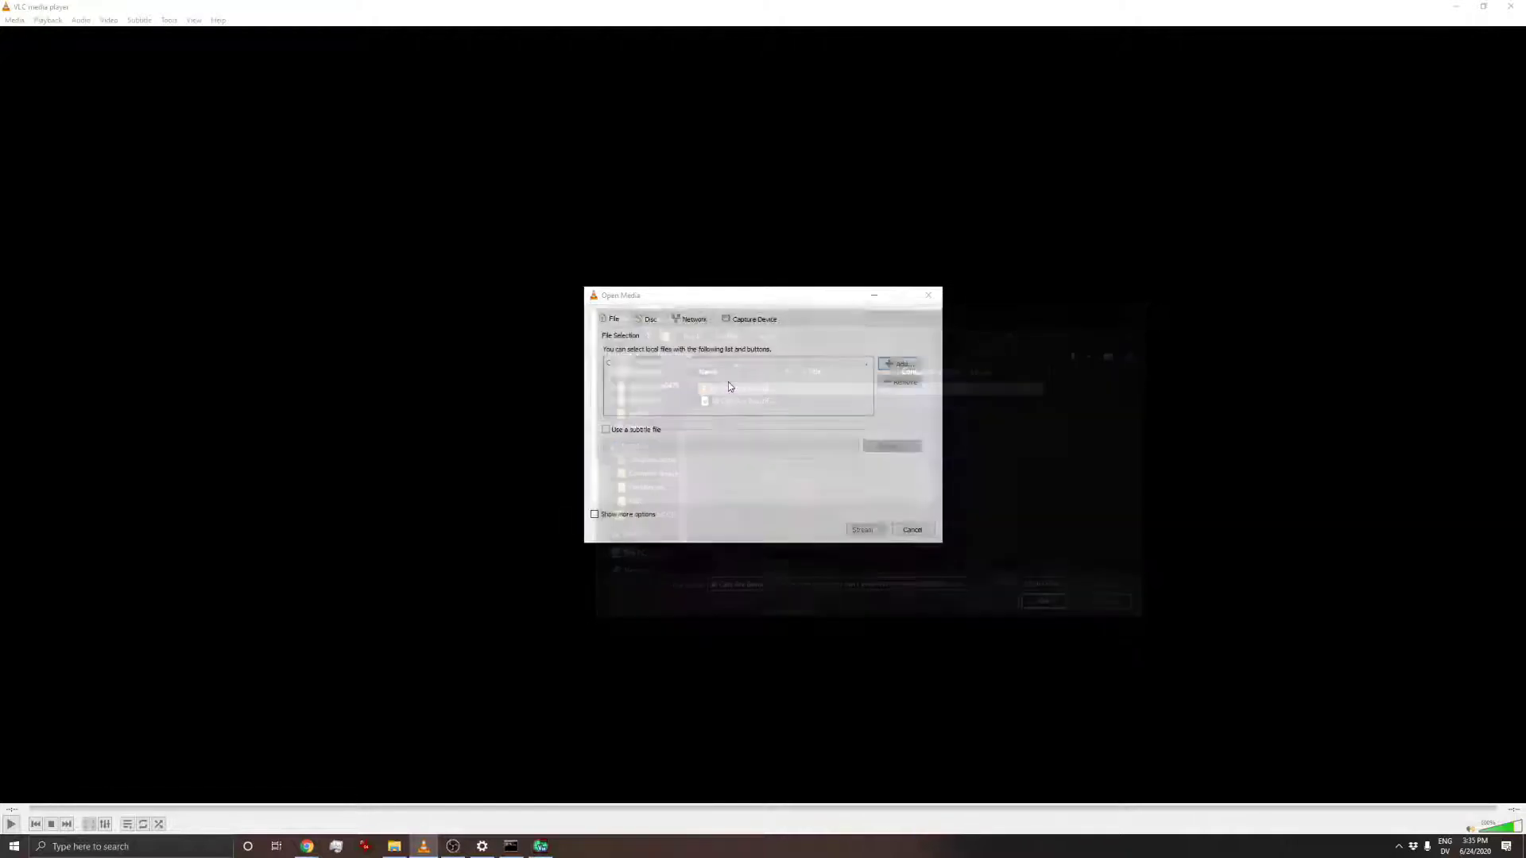
{"action": "left_click", "coordinate": [634, 430]}
{"action": "left_click", "coordinate": [912, 449]}
{"action": "double_click", "coordinate": [727, 388]}
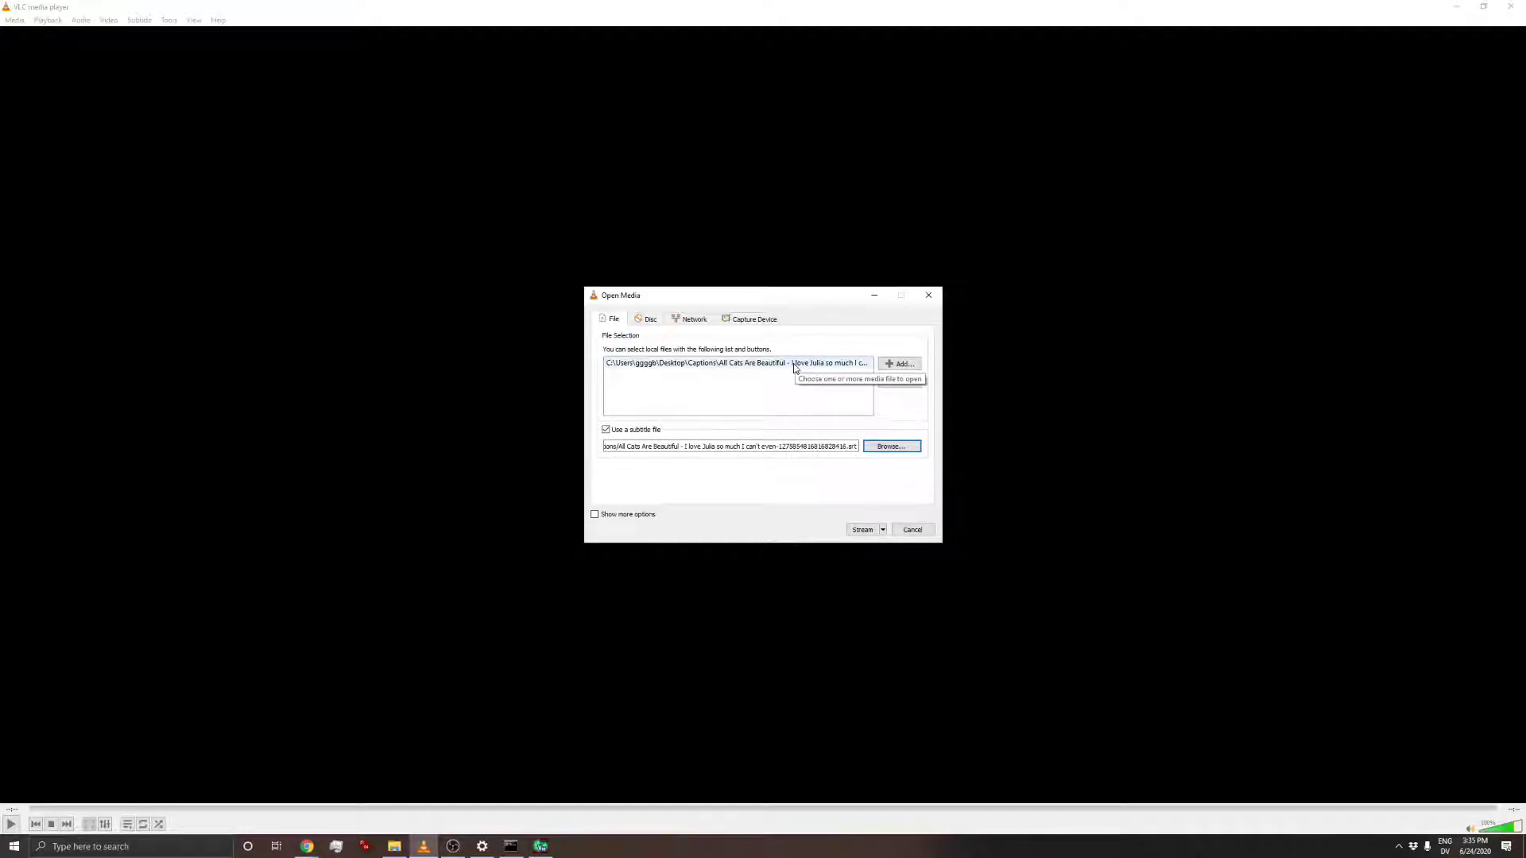
{"action": "left_click", "coordinate": [868, 532]}
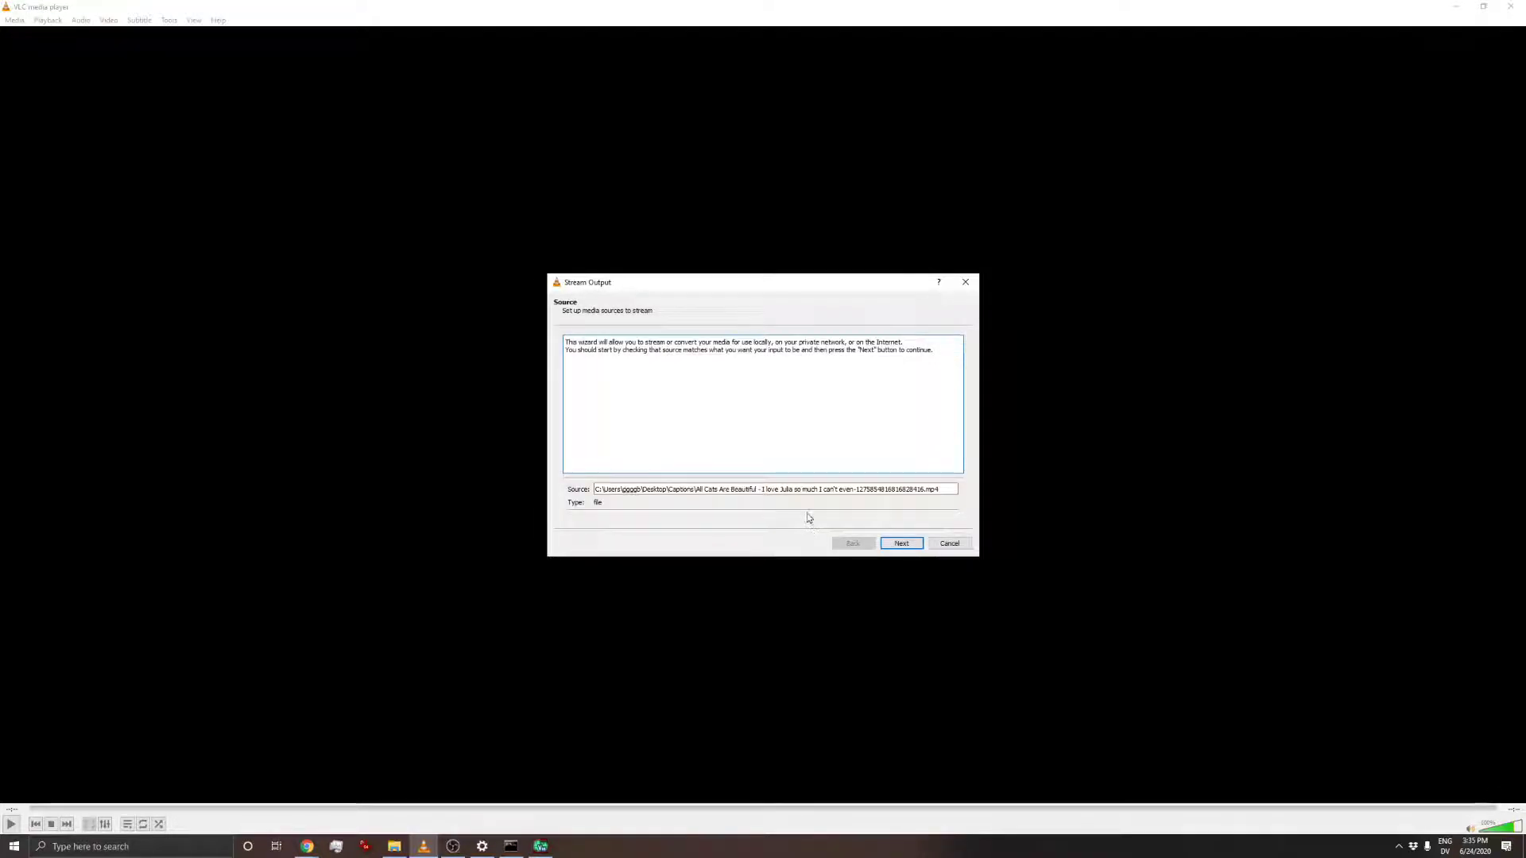
- Add a File destination for the stream output and name it jacquesjulia-captions.mp4 in the Captions folder
{"action": "left_click", "coordinate": [911, 545]}
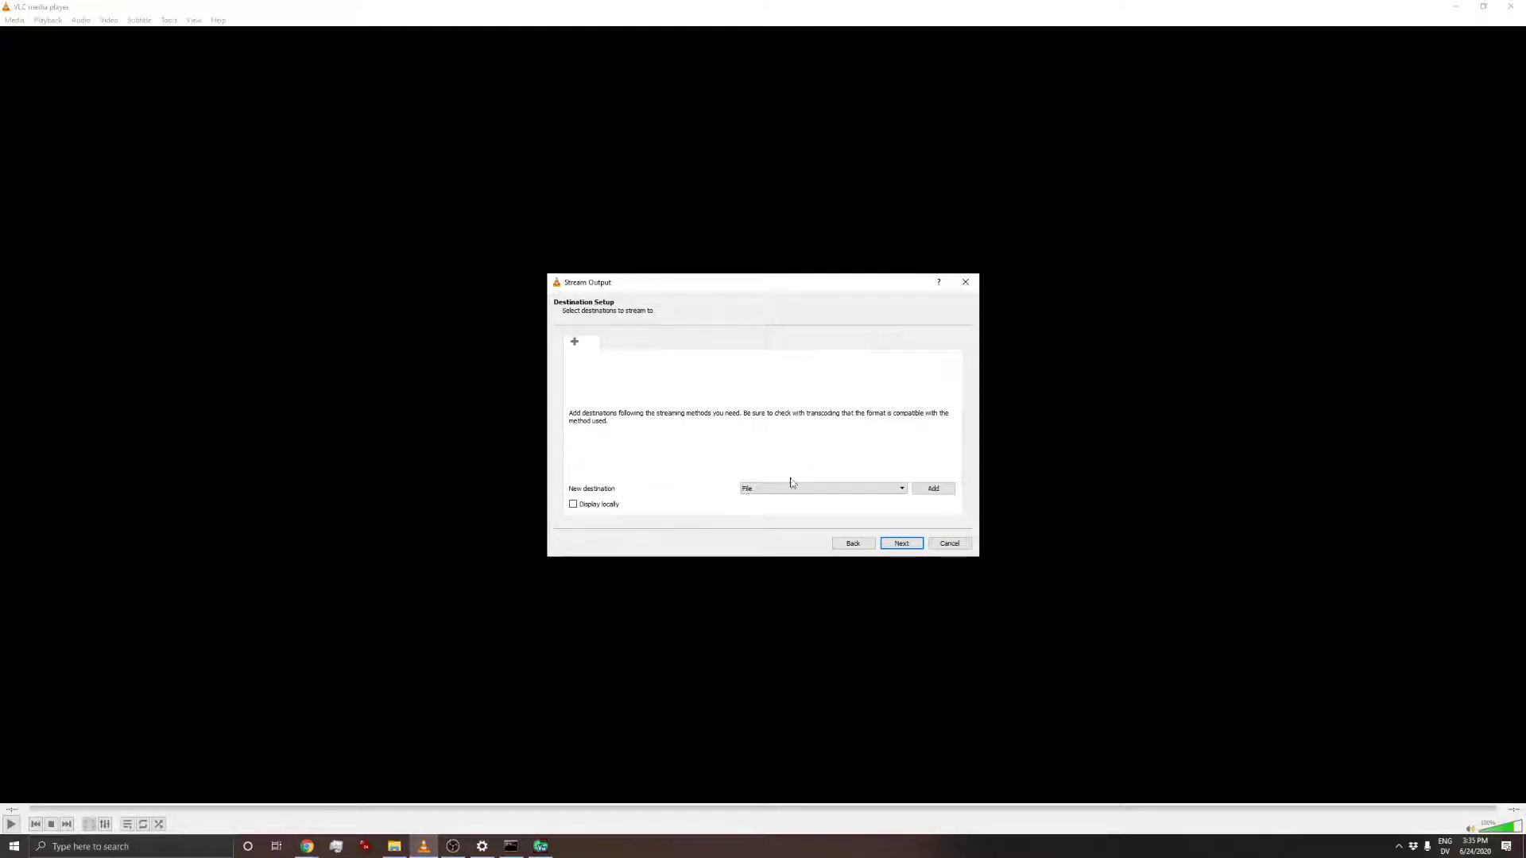
{"action": "left_click", "coordinate": [931, 489]}
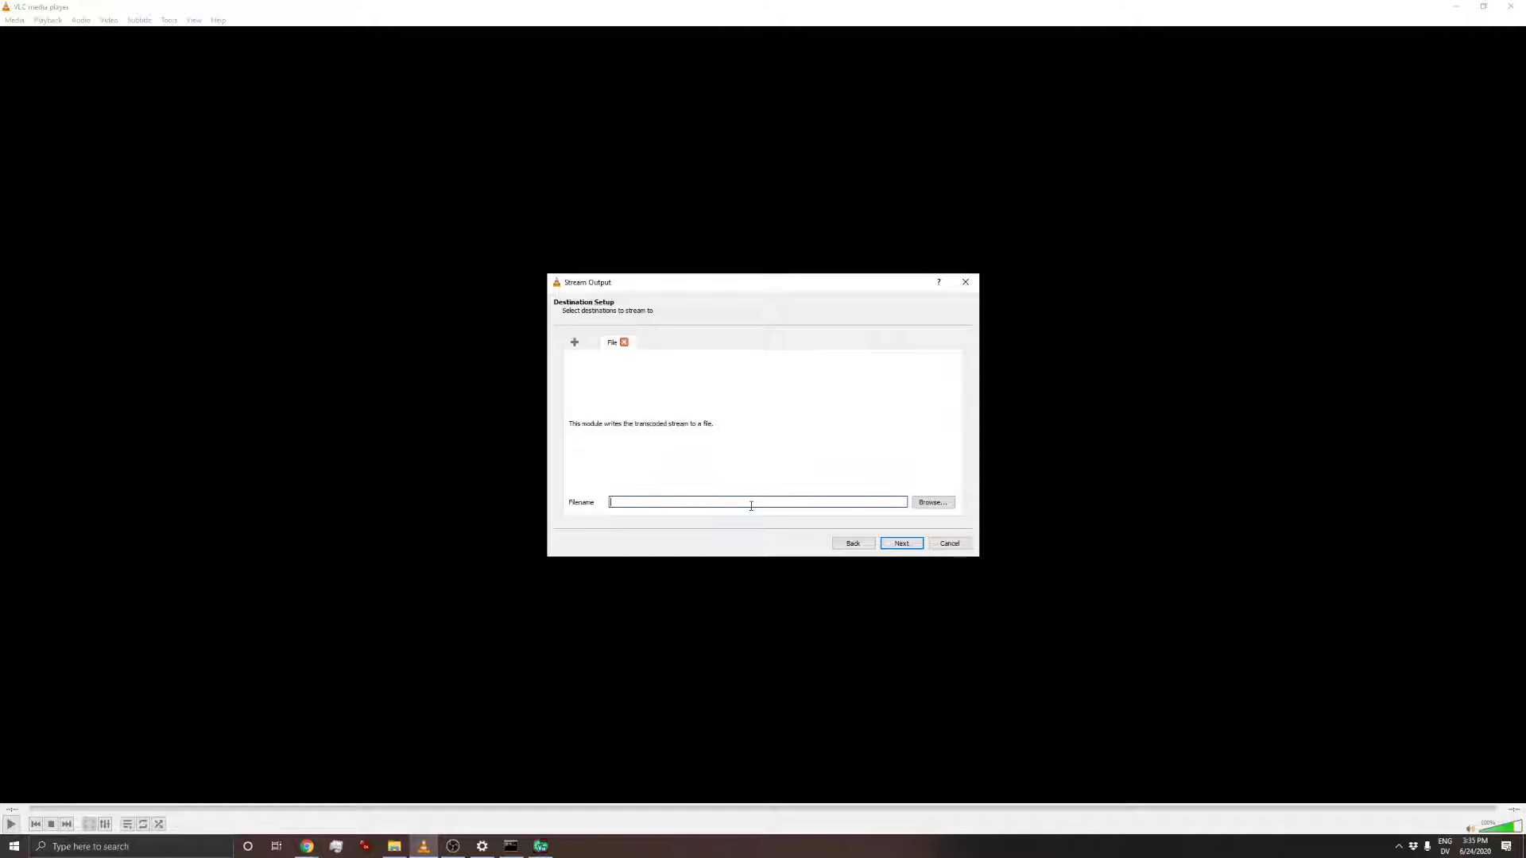
{"action": "left_click", "coordinate": [926, 502]}
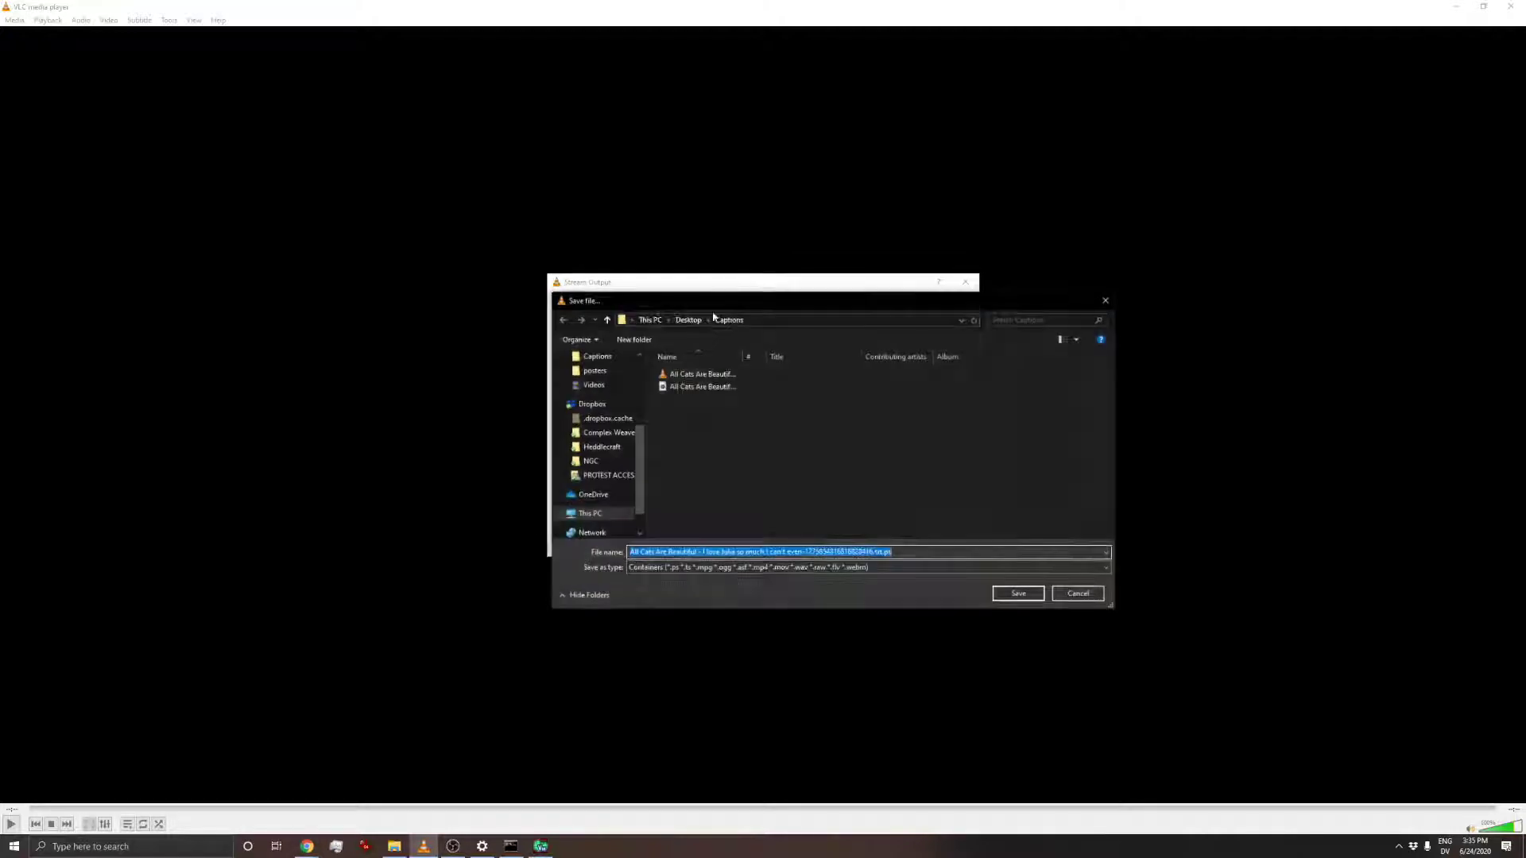
{"action": "left_click", "coordinate": [699, 375]}
{"action": "left_click", "coordinate": [881, 554]}
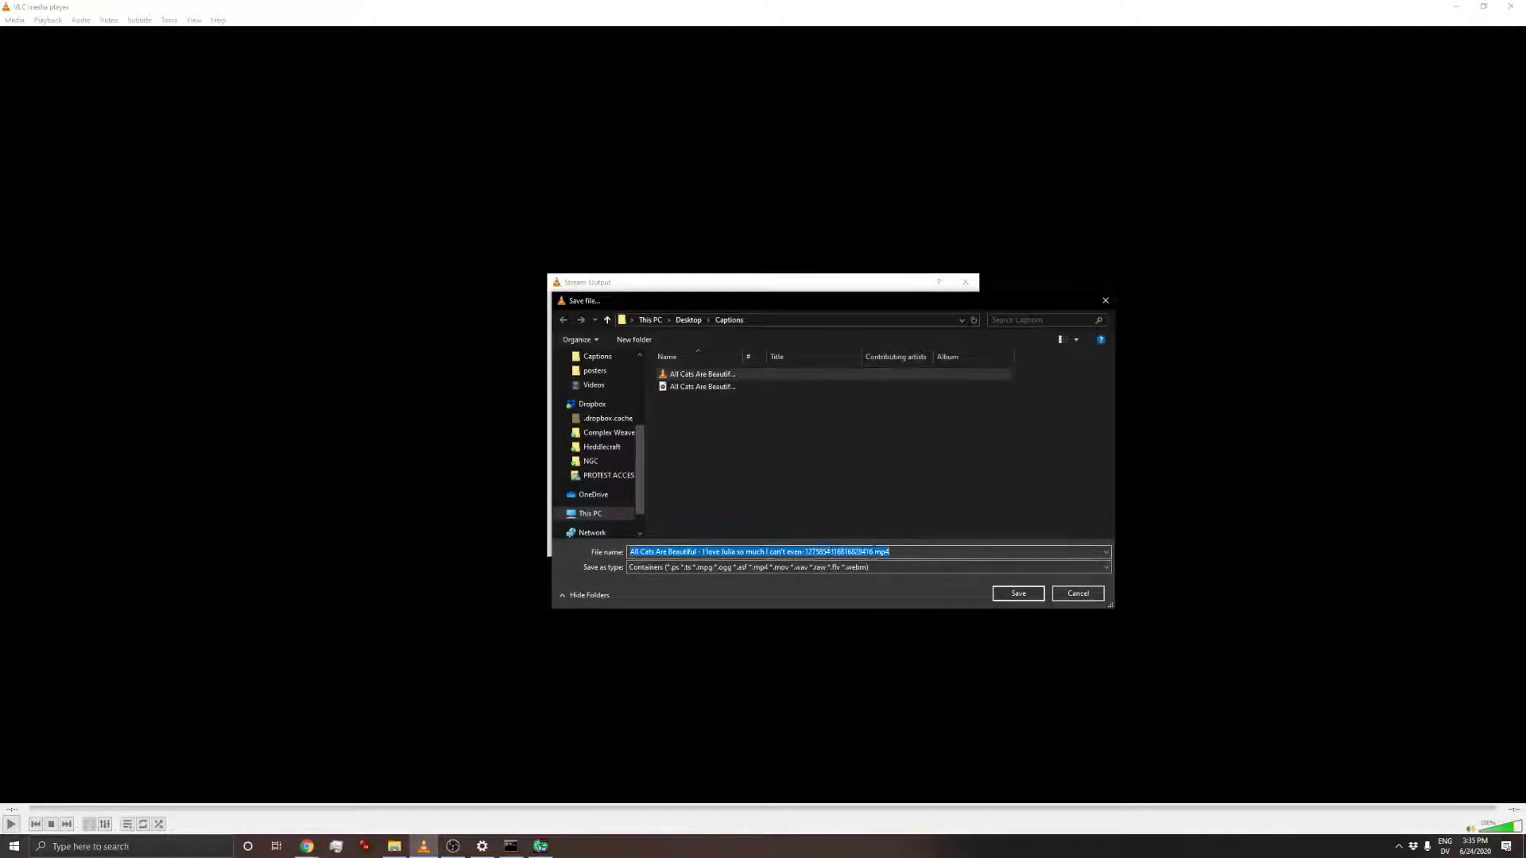
{"action": "left_click", "coordinate": [872, 552]}
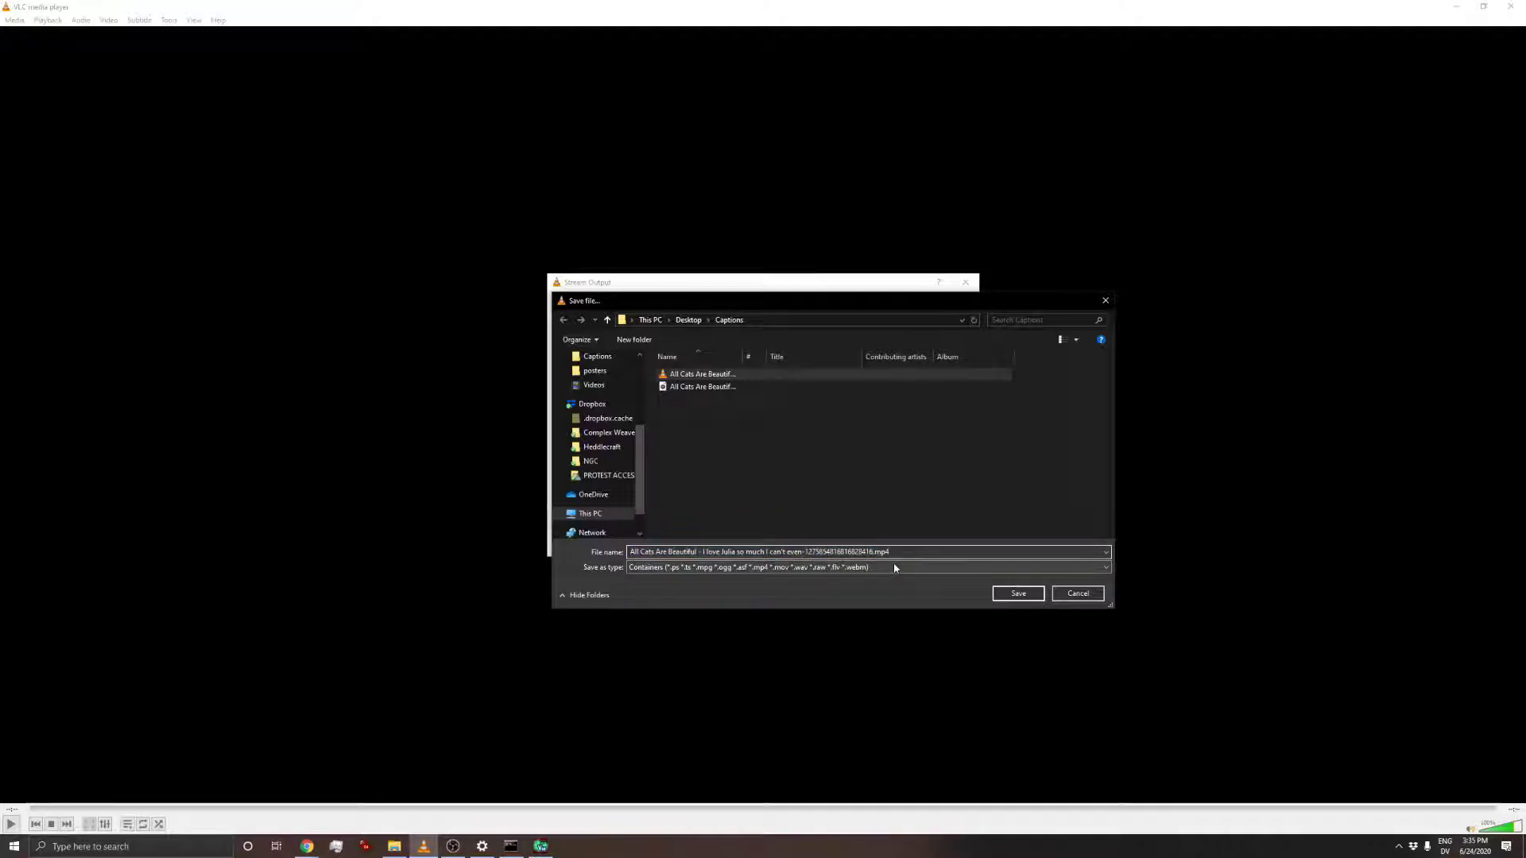
{"action": "key", "text": "shift+Home"}
{"action": "type", "text": "jacques"}
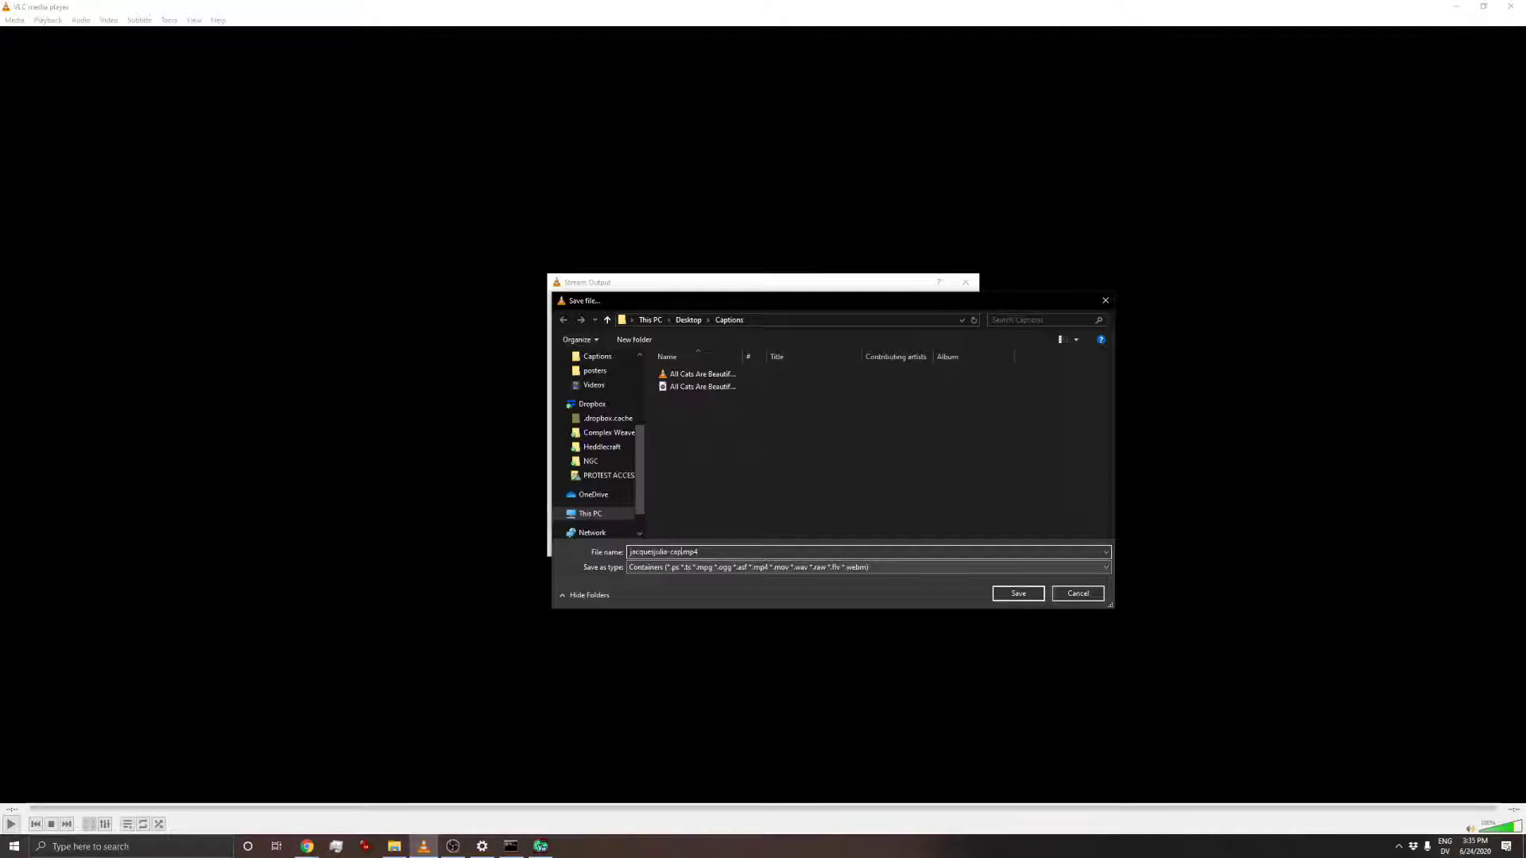
{"action": "key", "text": "Return"}
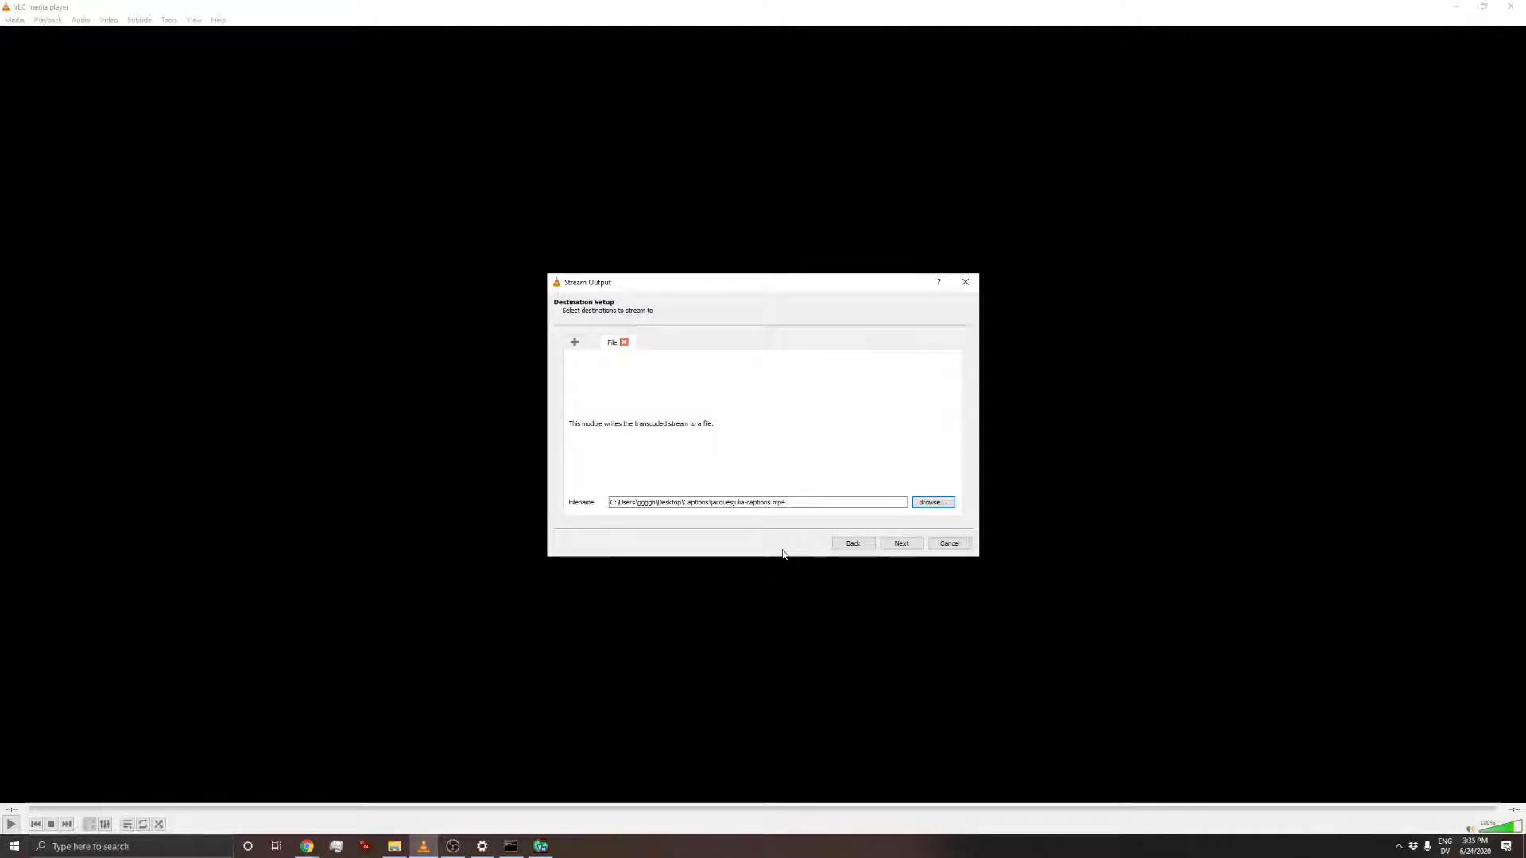
- Set the Video - H.264 + MP3 (MP4) transcoding profile to include subtitles overlaid on the video, and save the profile
{"action": "left_click", "coordinate": [901, 544]}
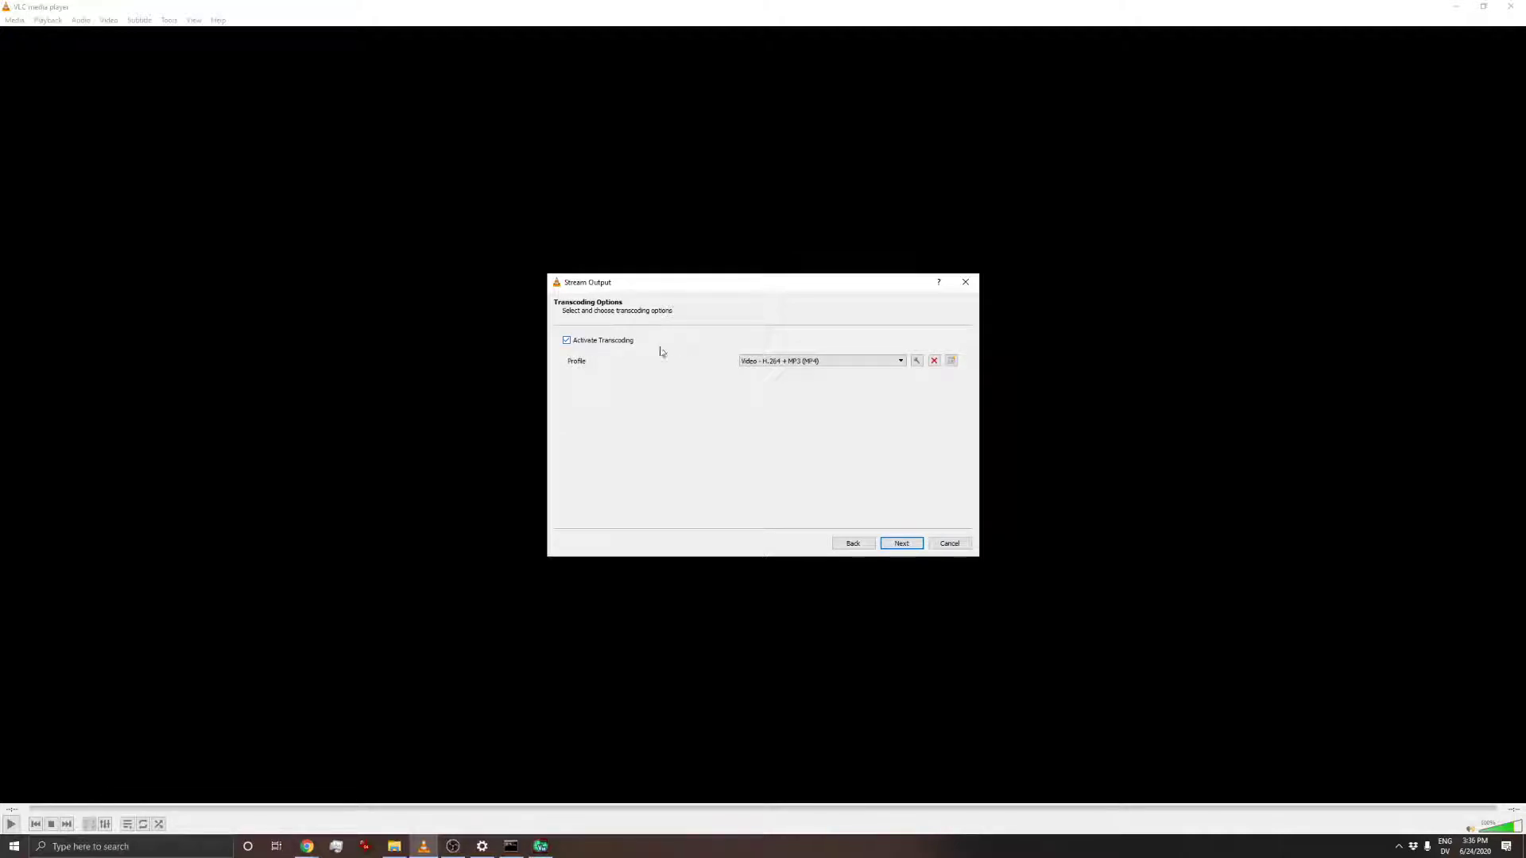
{"action": "left_click", "coordinate": [917, 362]}
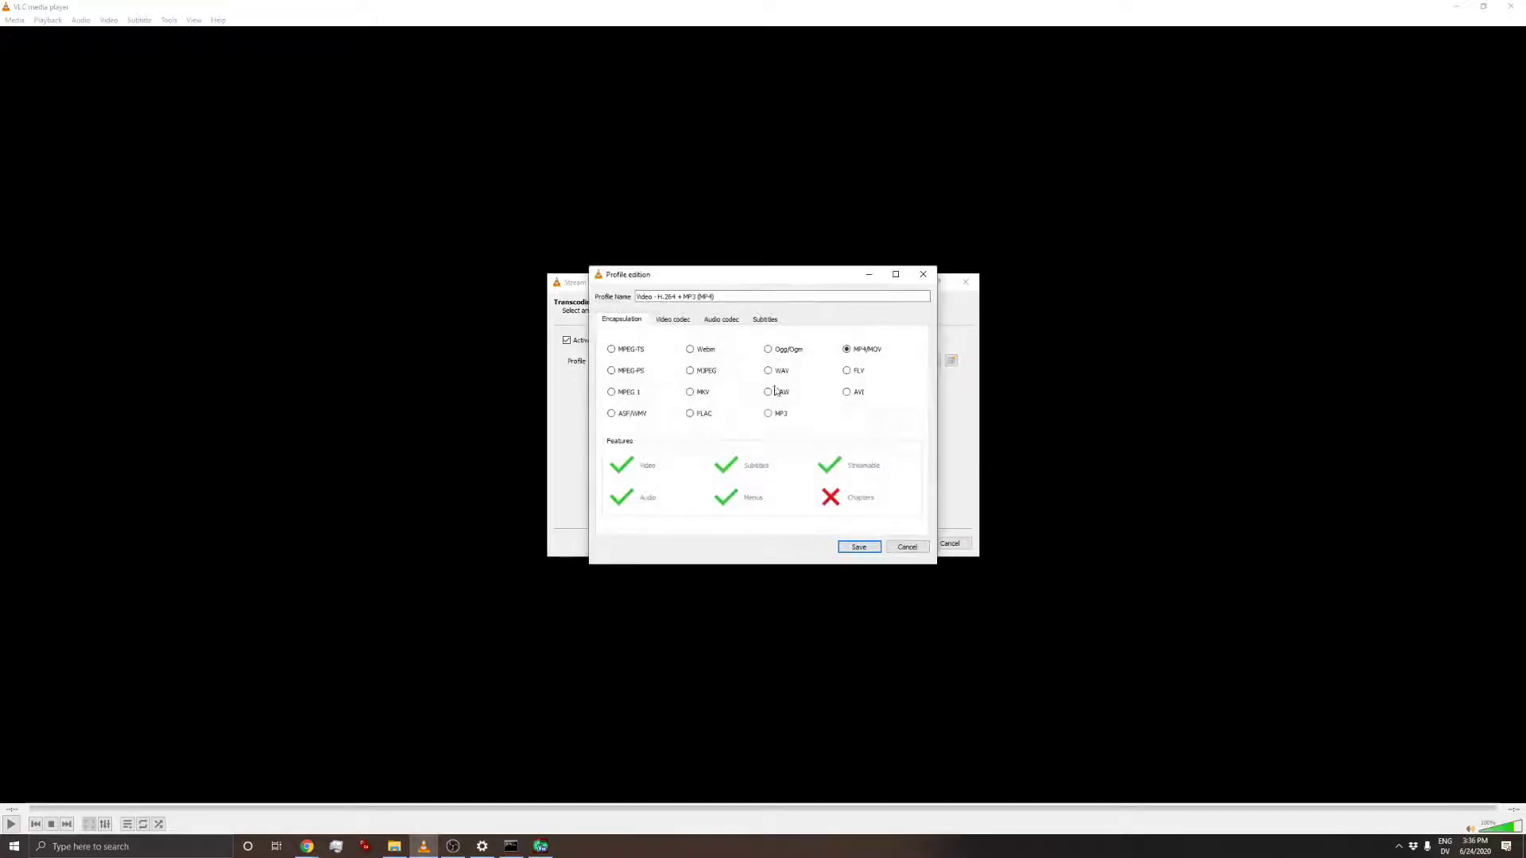
{"action": "left_click", "coordinate": [763, 319]}
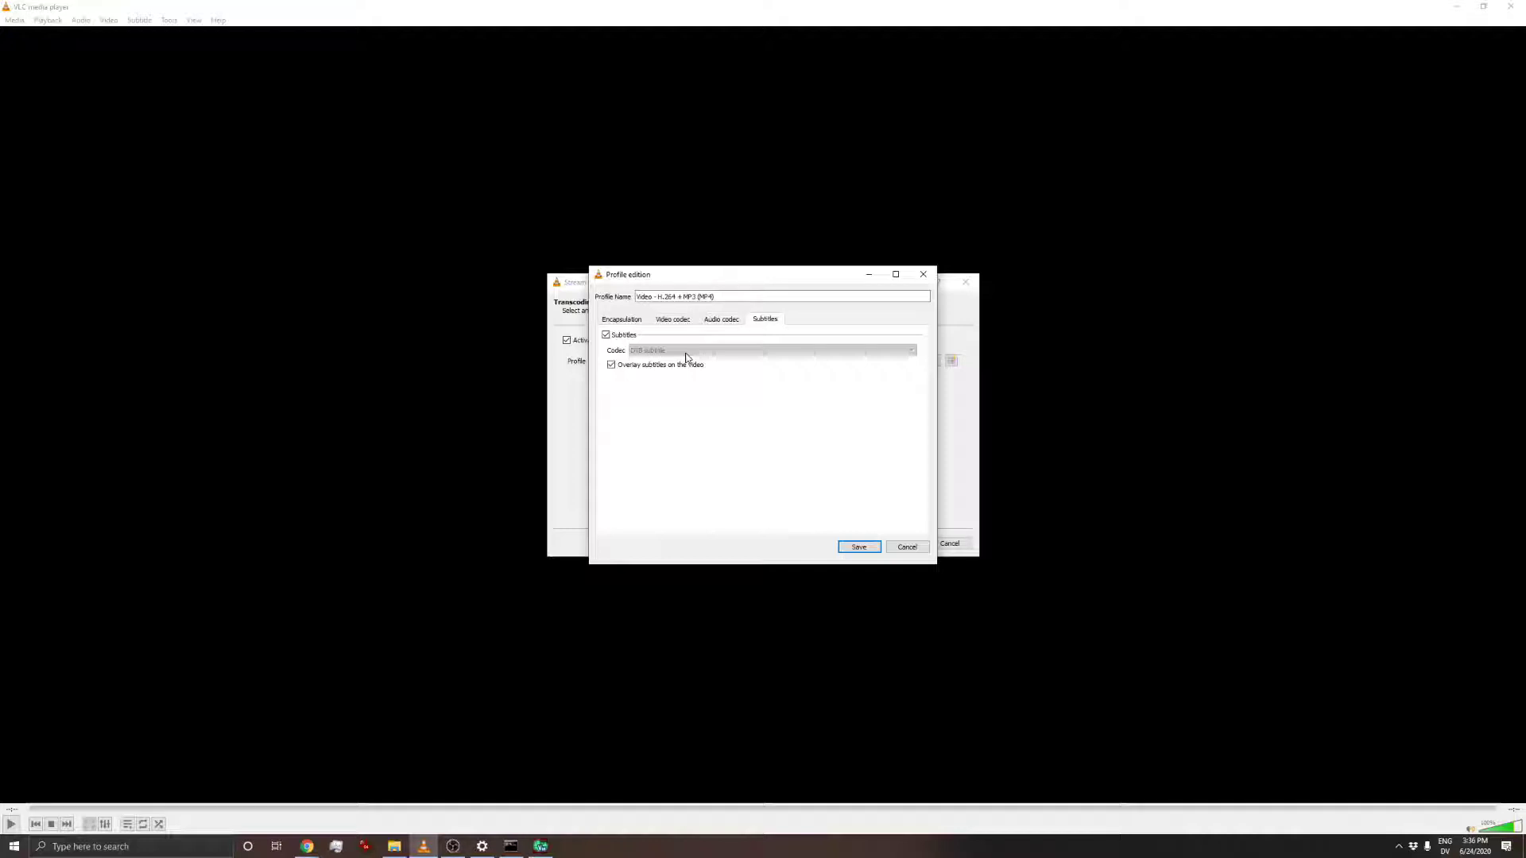
{"action": "left_click", "coordinate": [611, 364]}
{"action": "left_click", "coordinate": [670, 351]}
{"action": "left_click", "coordinate": [663, 369]}
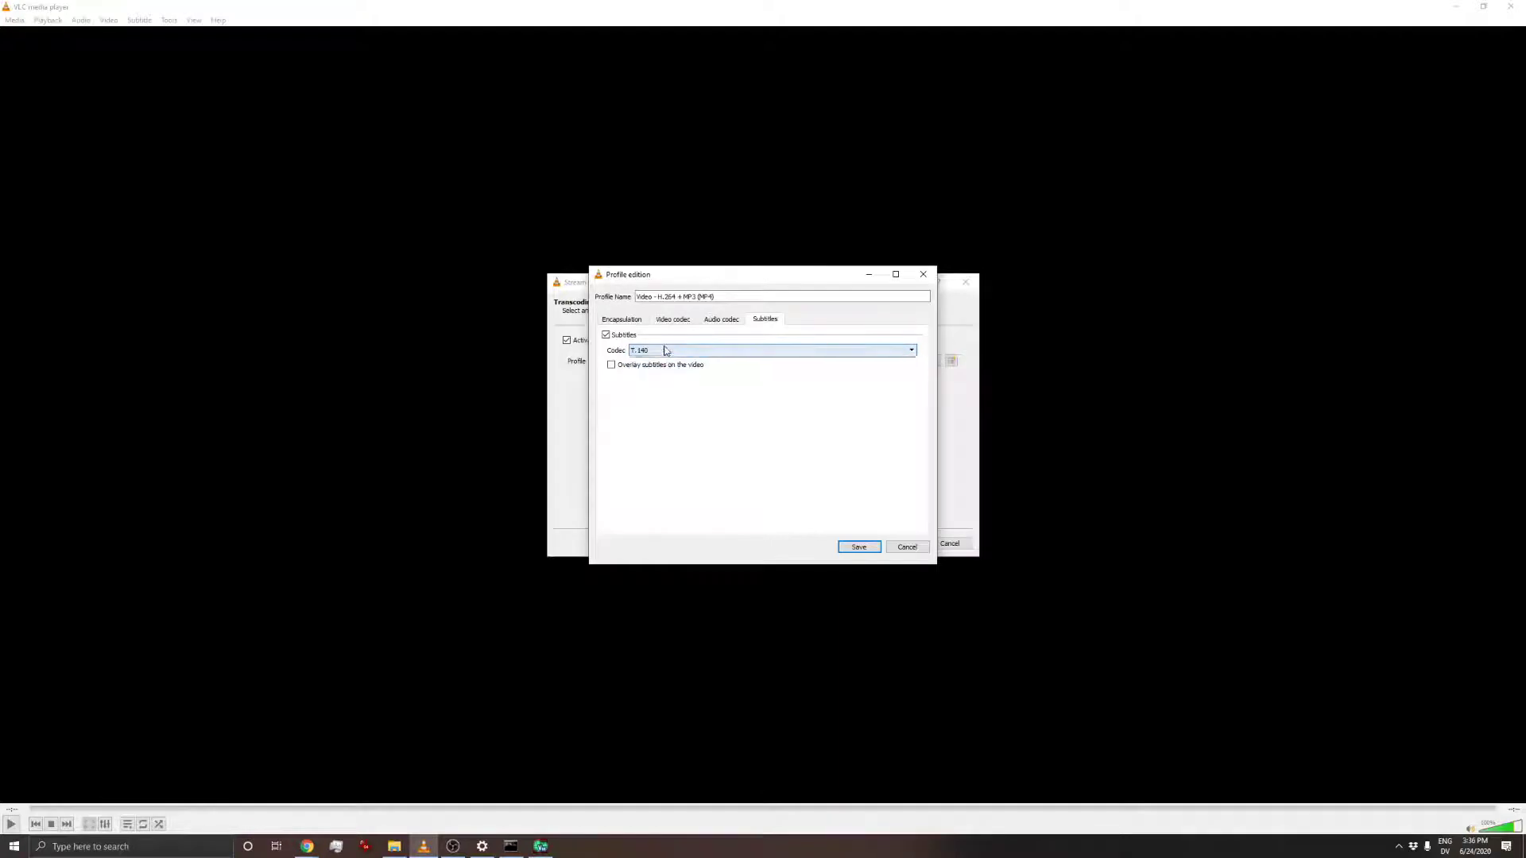
{"action": "left_click", "coordinate": [612, 365]}
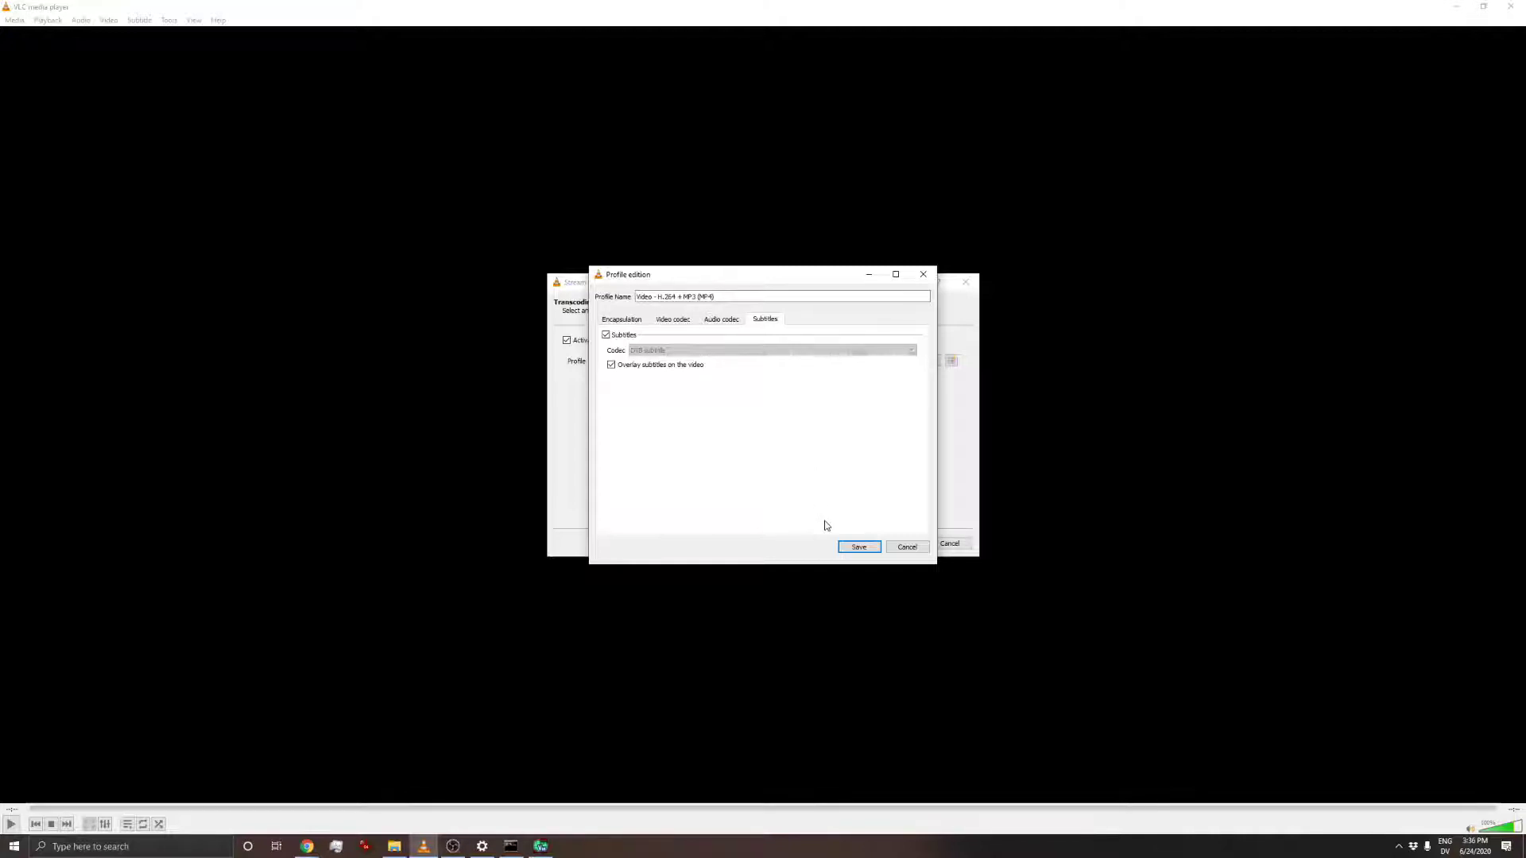
{"action": "left_click", "coordinate": [860, 547]}
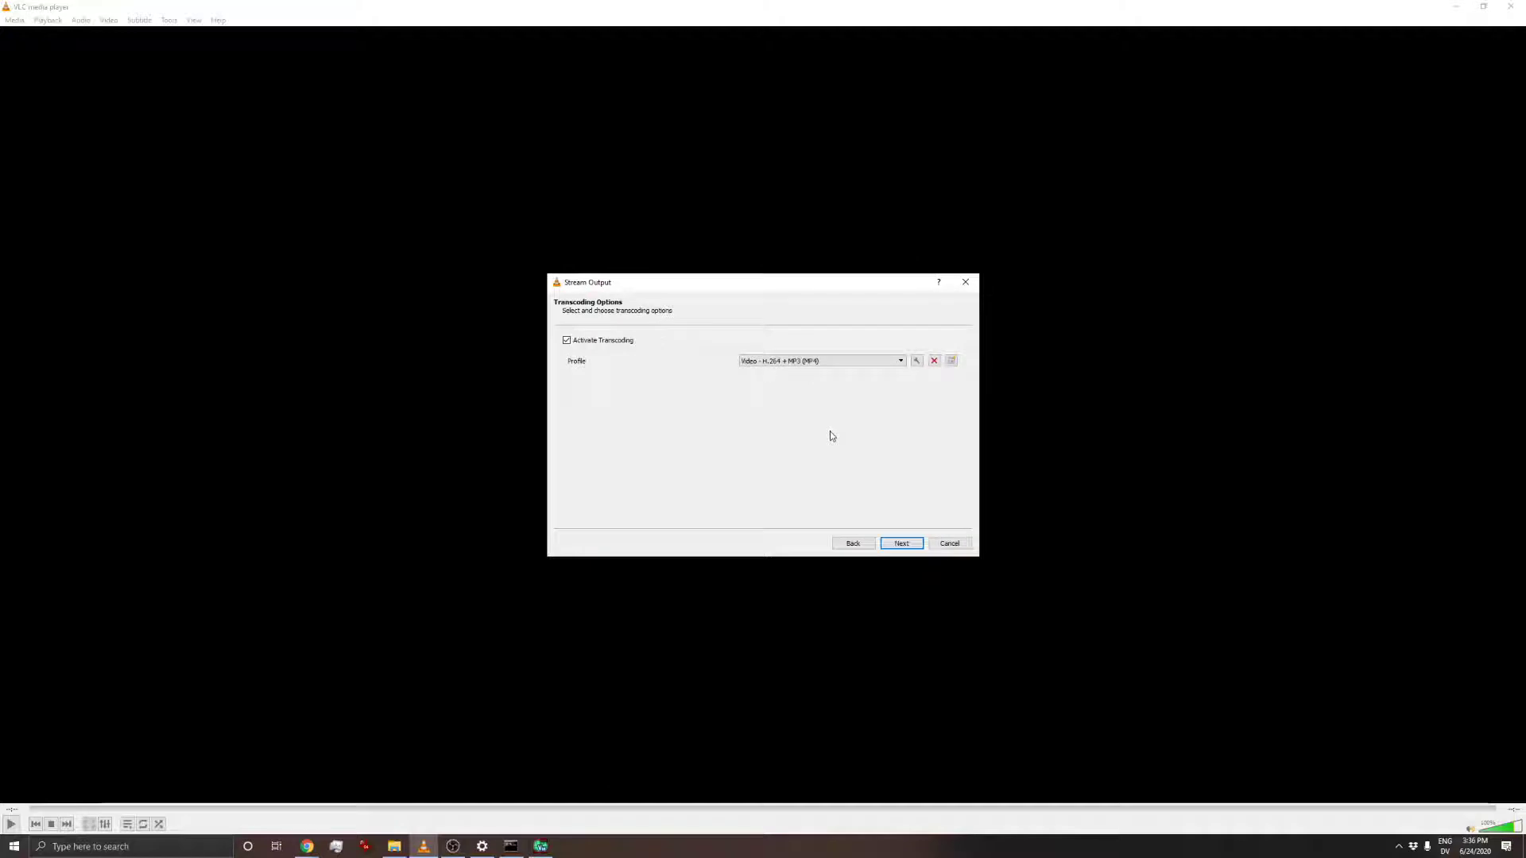
- Accept the transcoding options and generated output string, and start streaming the video to the file
{"action": "left_click", "coordinate": [890, 544]}
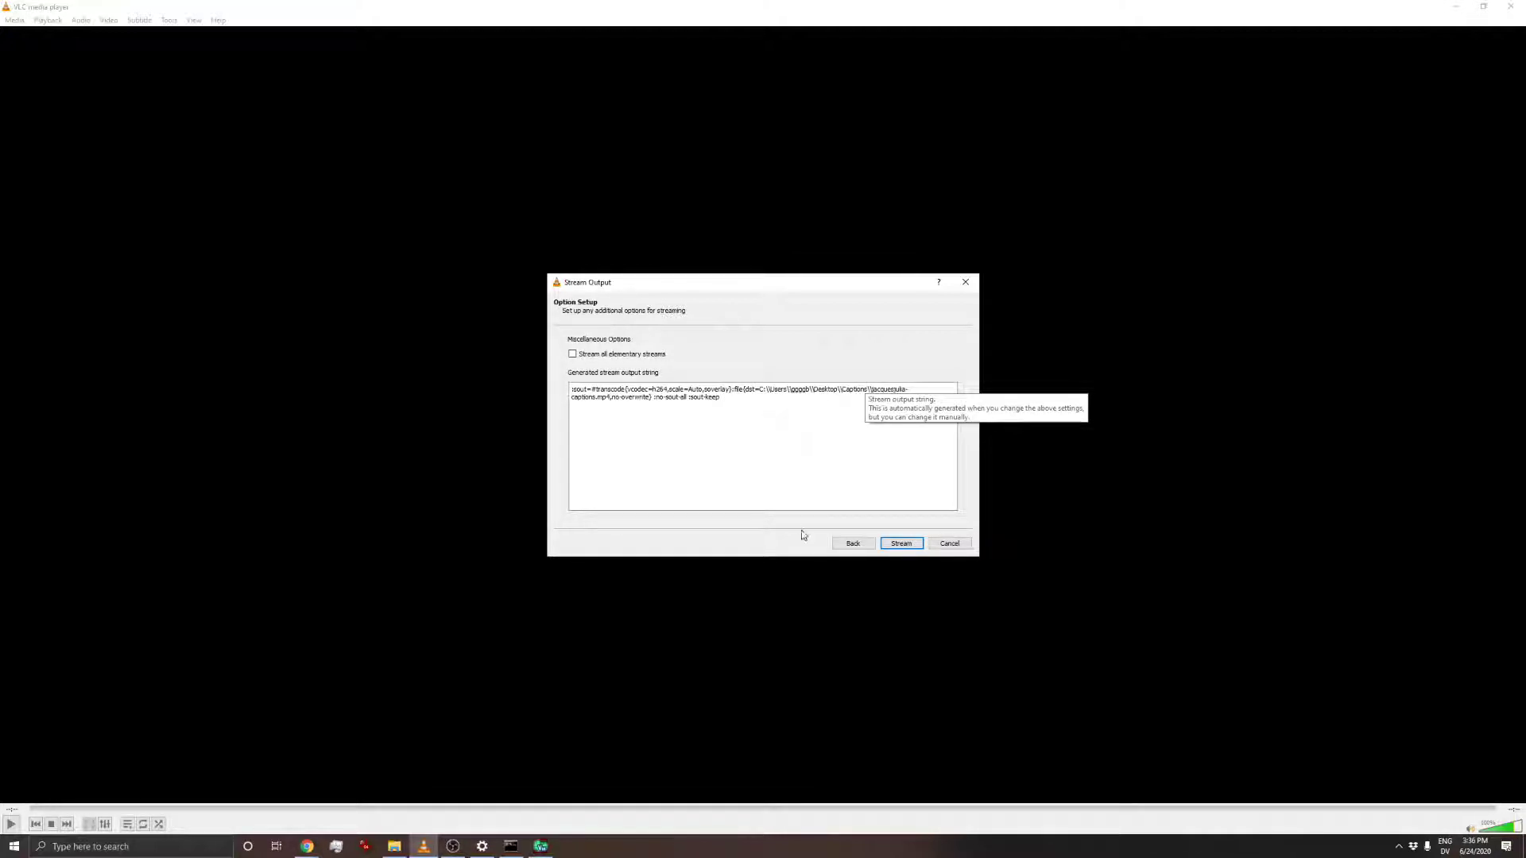
{"action": "left_click", "coordinate": [902, 543]}
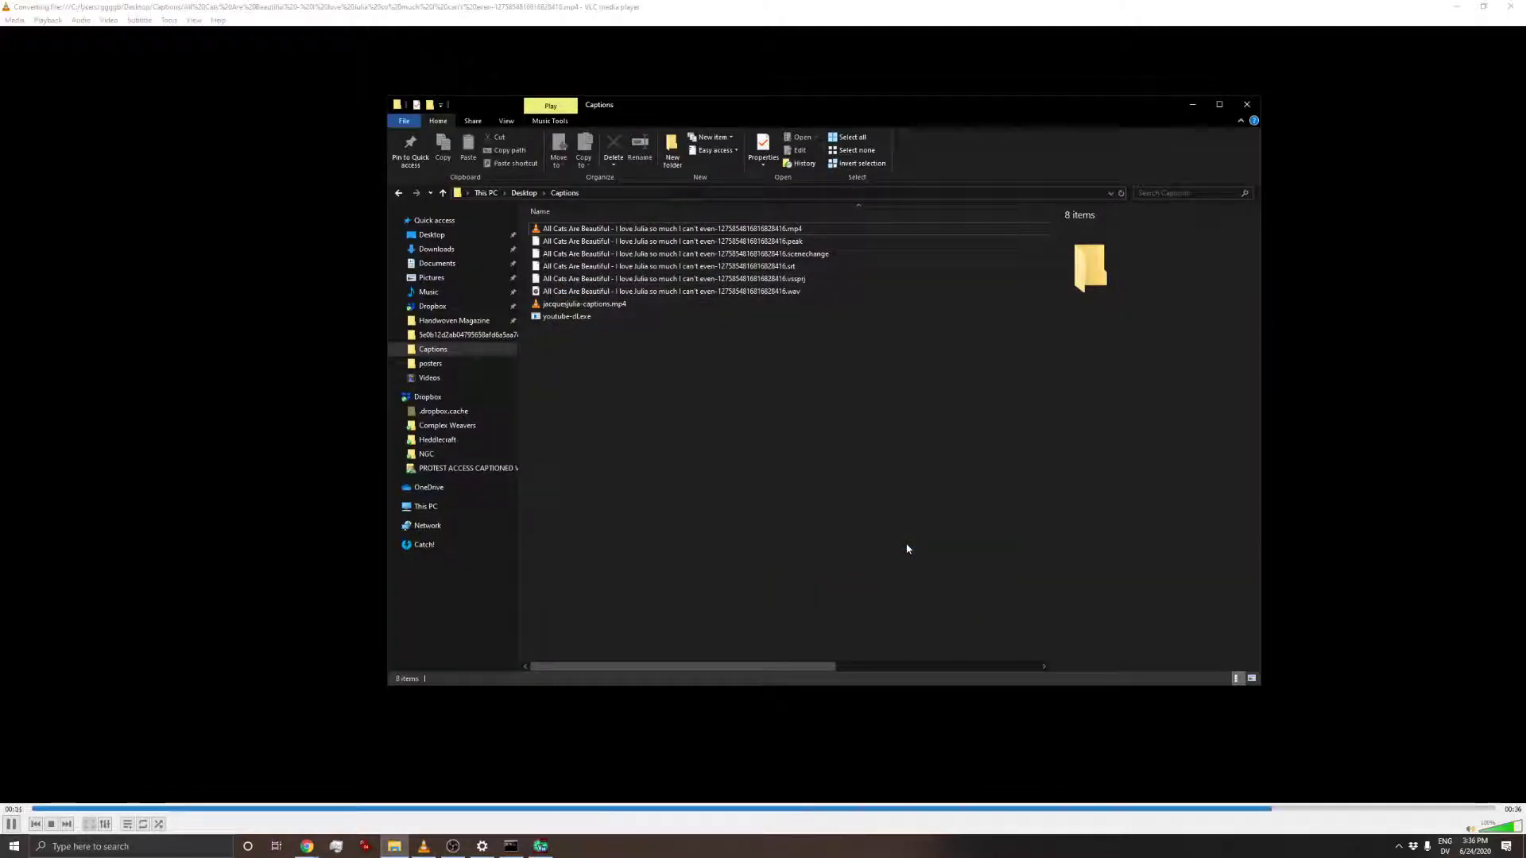